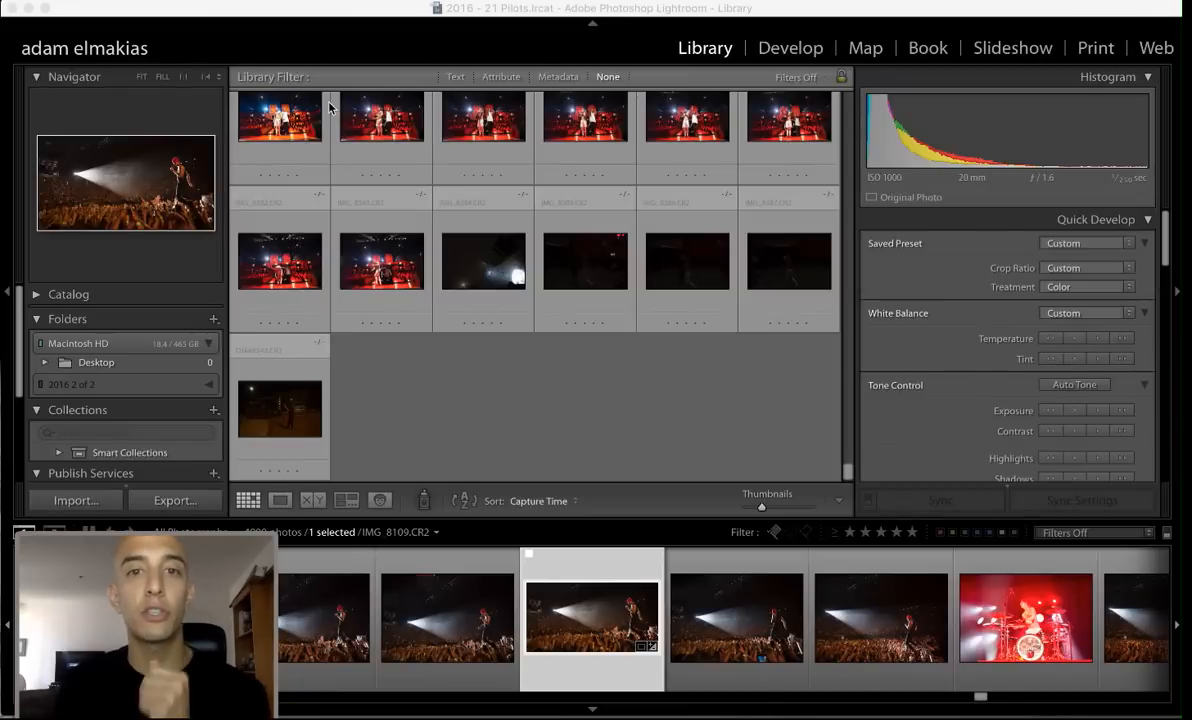
Bring the photo DJ4A8001.jpg from the desktop into the Lightroom import dialog
left_click(249, 12)
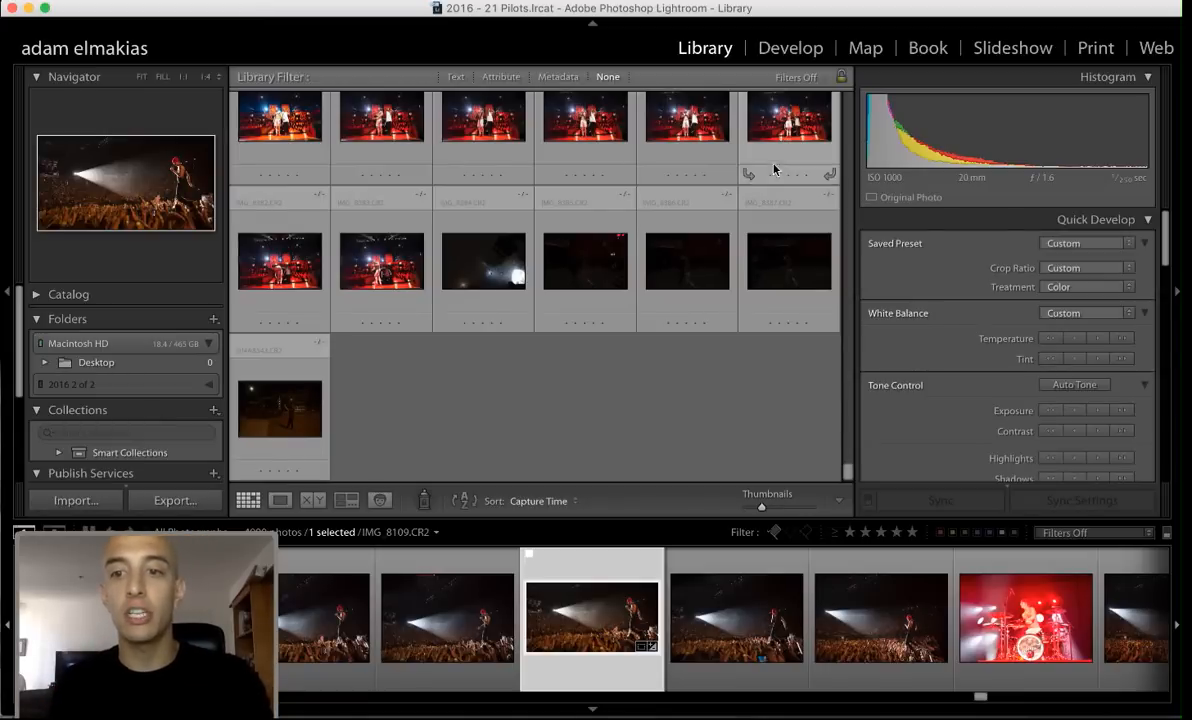
key("F11")
left_click_drag(1065, 168, 524, 358)
key("F11")
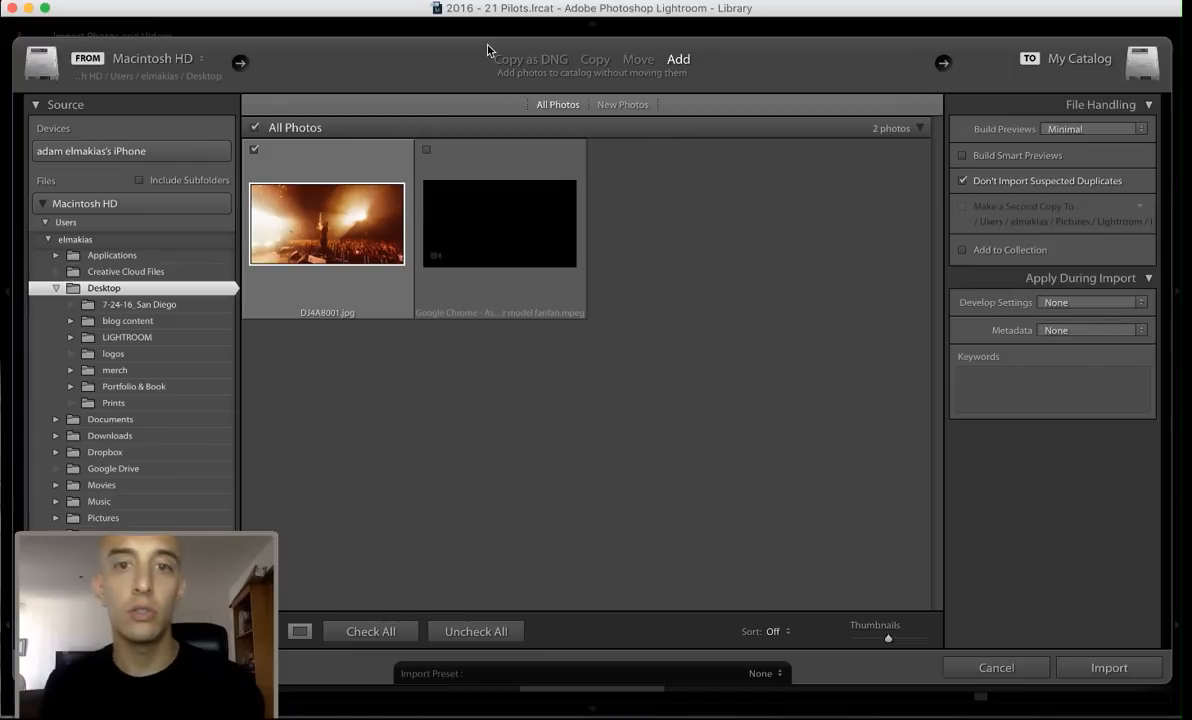
Try the import methods Copy as DNG, Copy, Move and Add in turn, and cancel the import
left_click(545, 58)
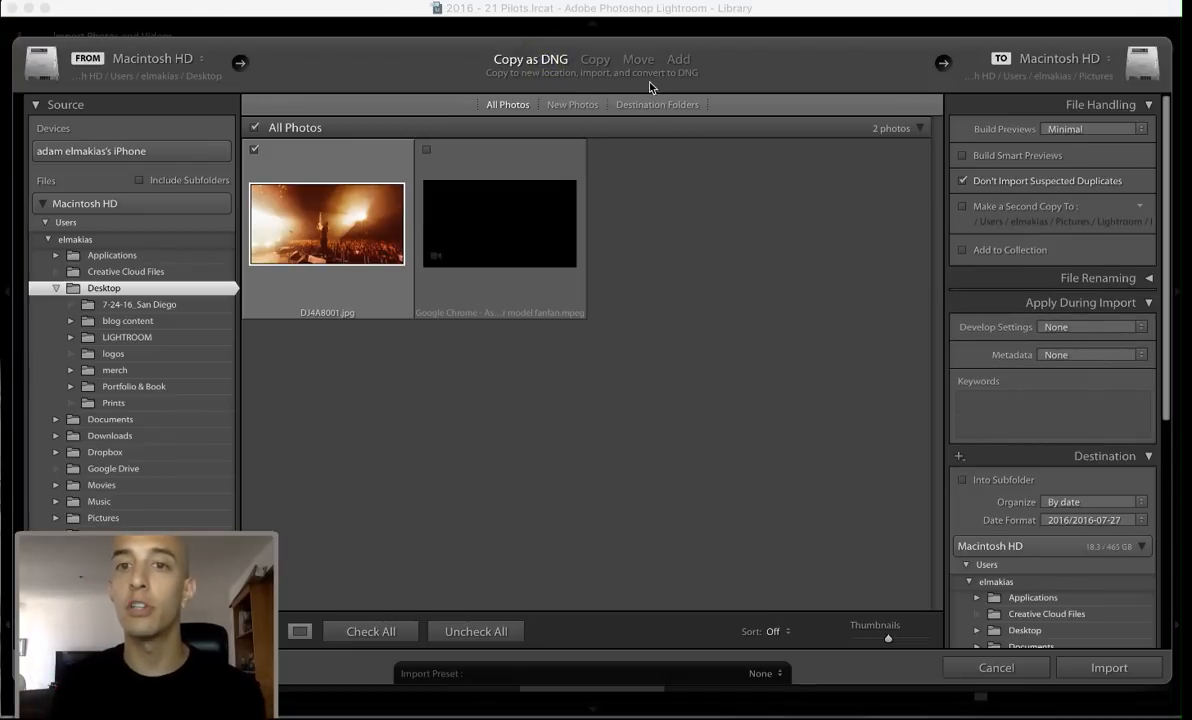
left_click(598, 62)
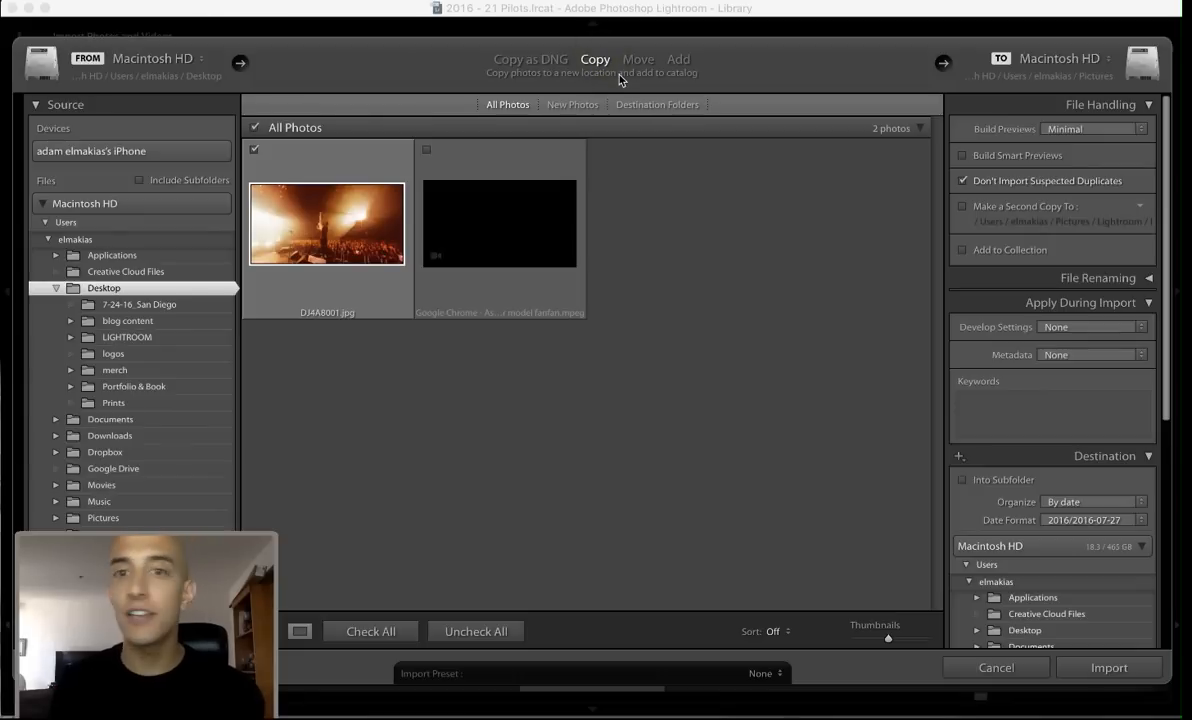
left_click(635, 61)
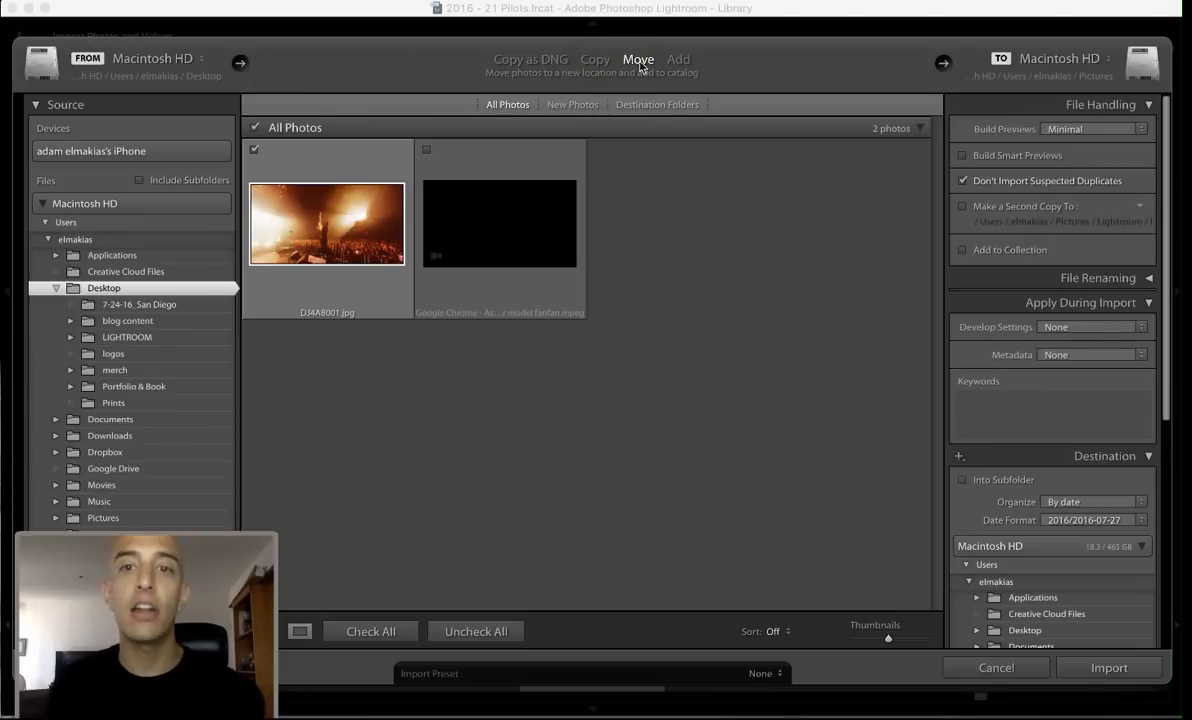
left_click(677, 60)
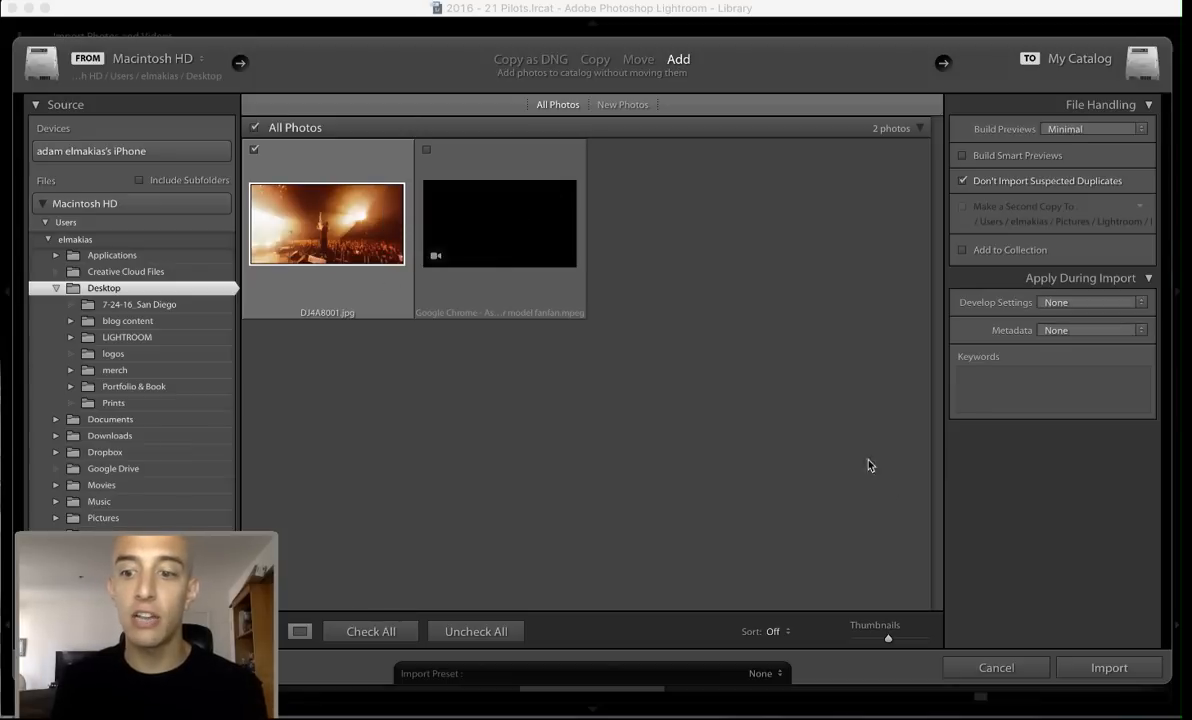
left_click(975, 667)
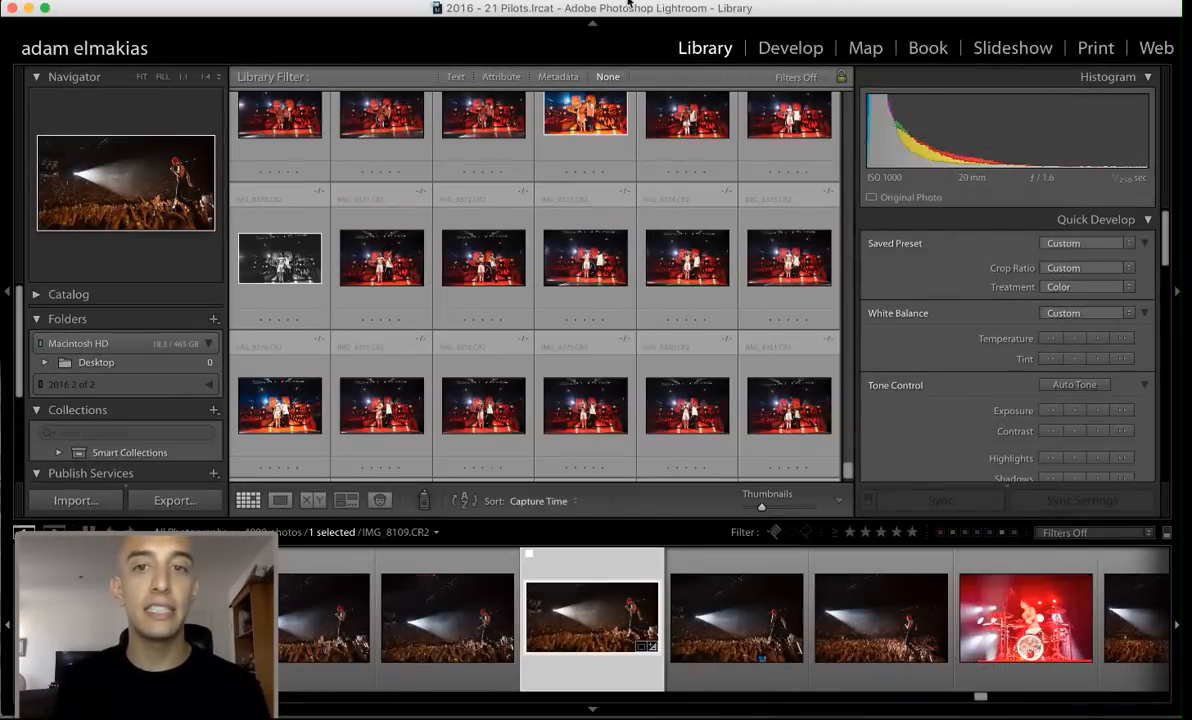
Hide the module picker and show it again
left_click(670, 28)
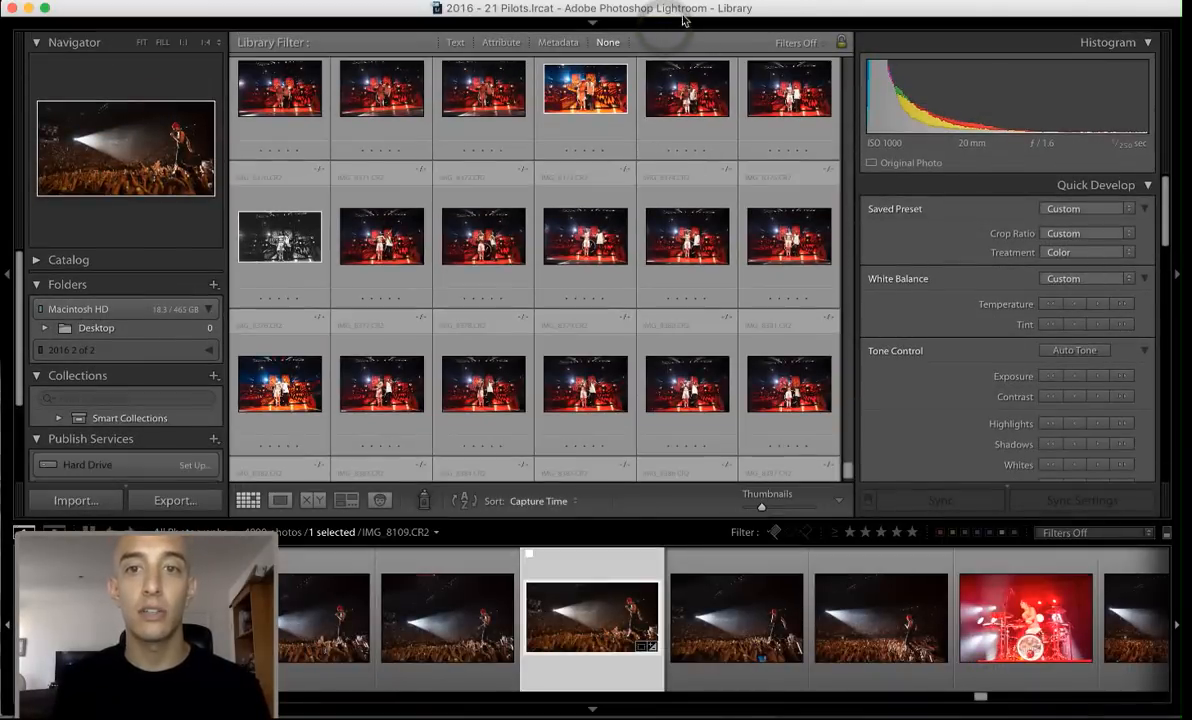
left_click(682, 27)
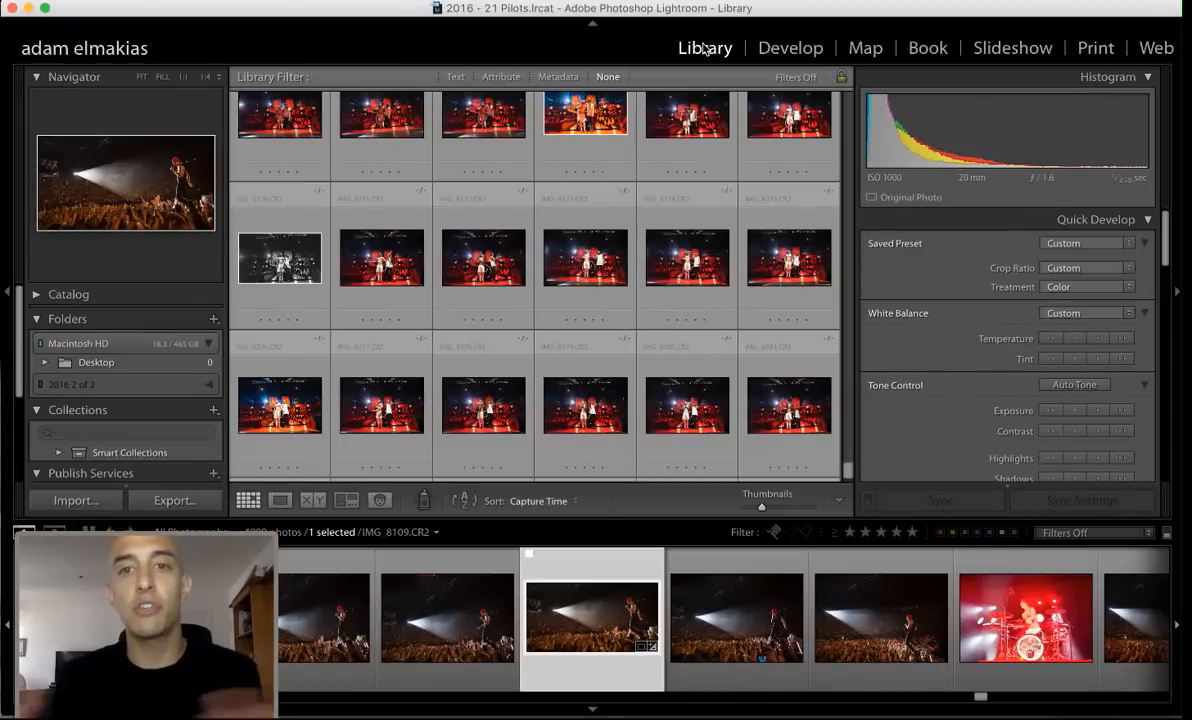
View photo IMG_8337.CR2 enlarged in Loupe view and return to the thumbnail grid
scroll(678, 155, "down", 15)
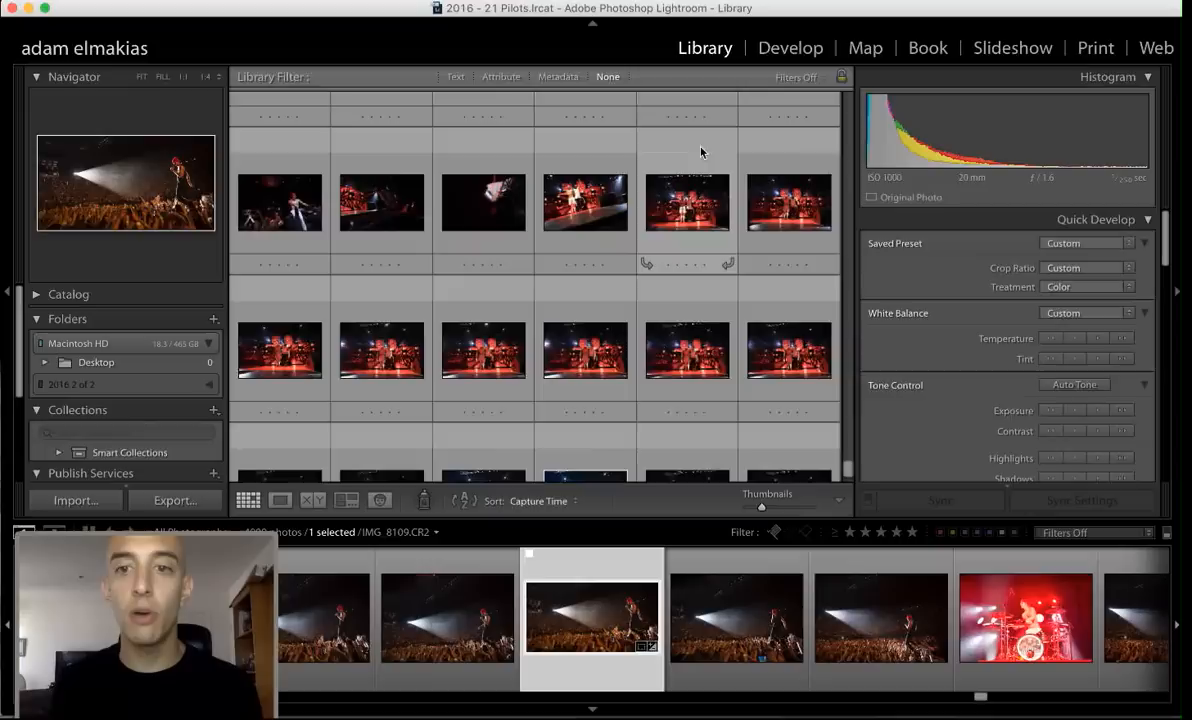
left_click(577, 172)
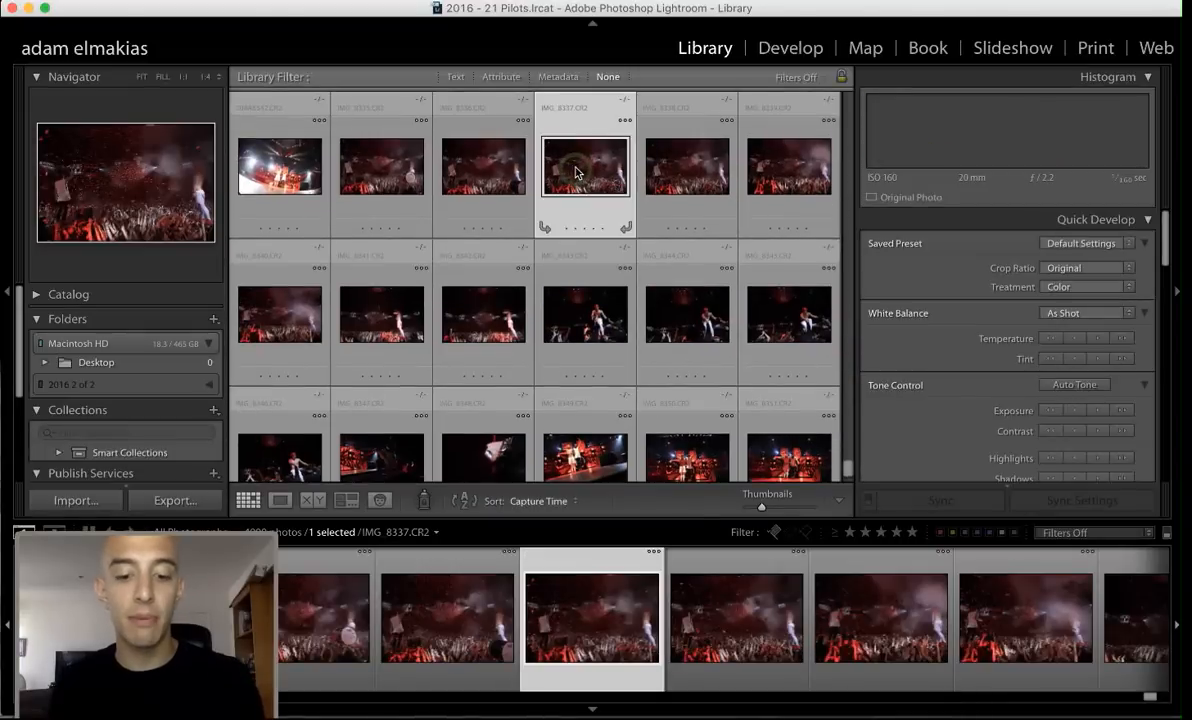
double_click(578, 174)
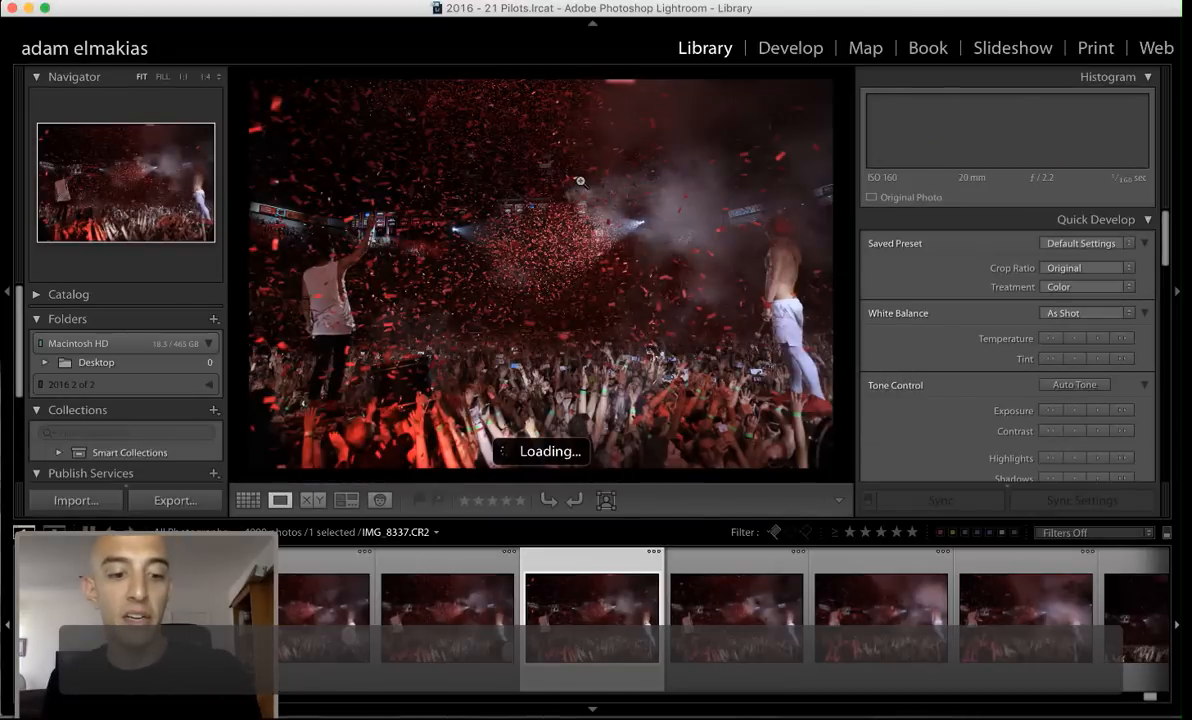
key("Escape")
scroll(620, 200, "down", 2)
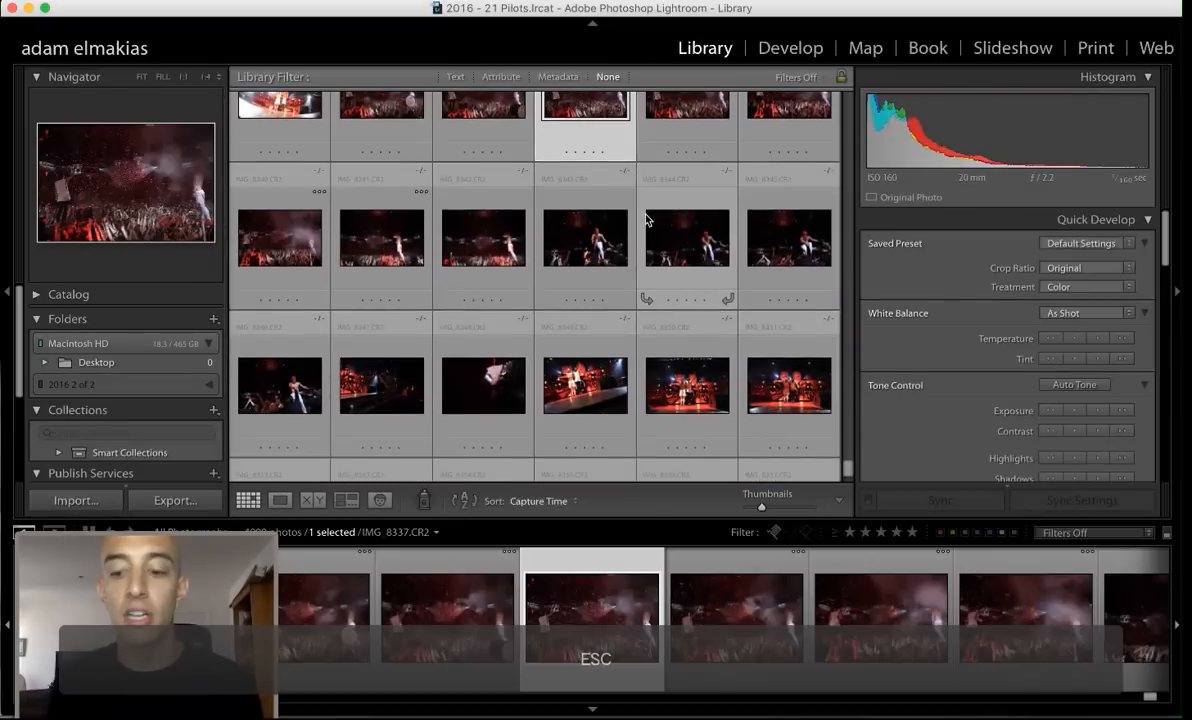
Step through the grid thumbnails until photo IMG_8371.CR2 is selected
key("Right")
key("Down")
key("Left")
key("Down")
key("Left")
key("Left")
key("Down")
key("Right")
key("Right")
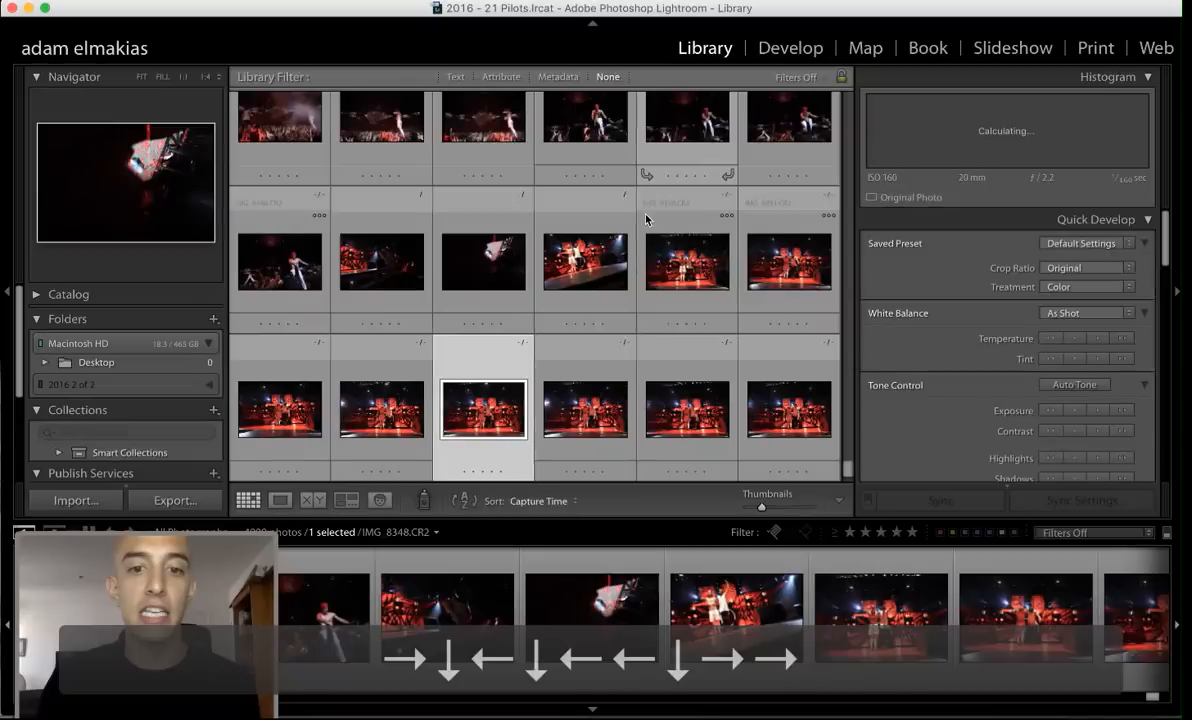
key("Down")
key("Right")
key("Left")
key("Down")
key("Left")
key("Down")
key("Left")
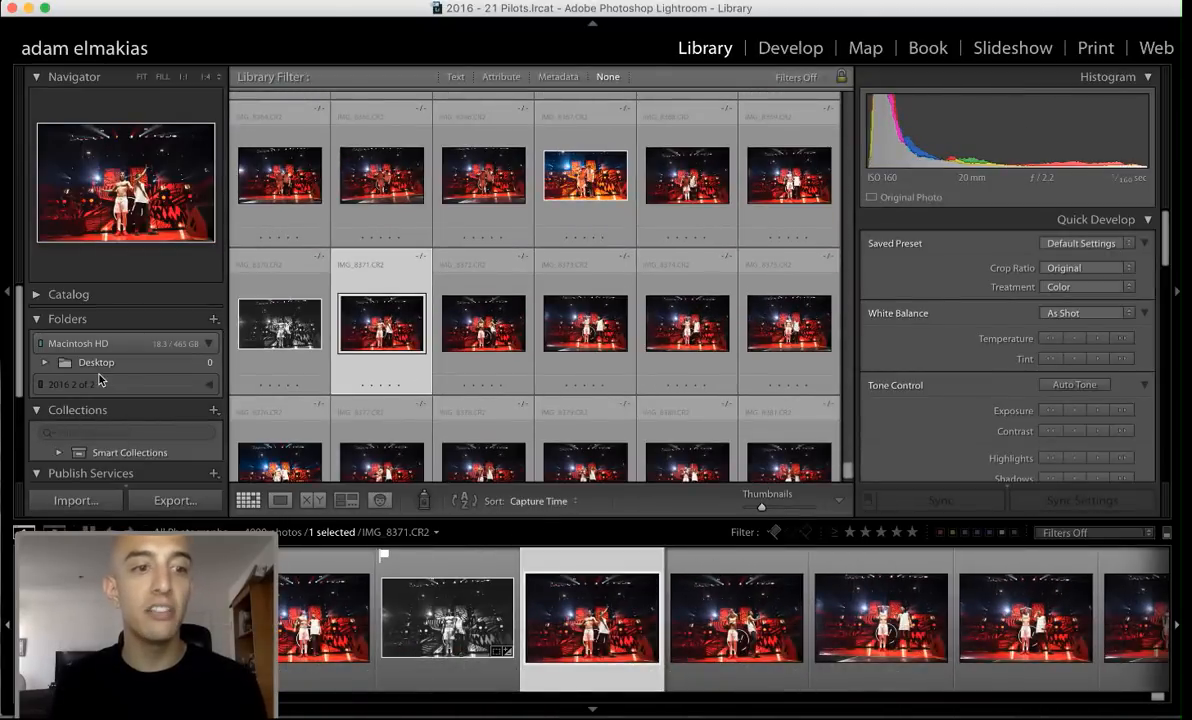
Look through the Folders, Collections and Publish Services sections of the Library
scroll(90, 333, "down", 2)
scroll(88, 343, "up", 2)
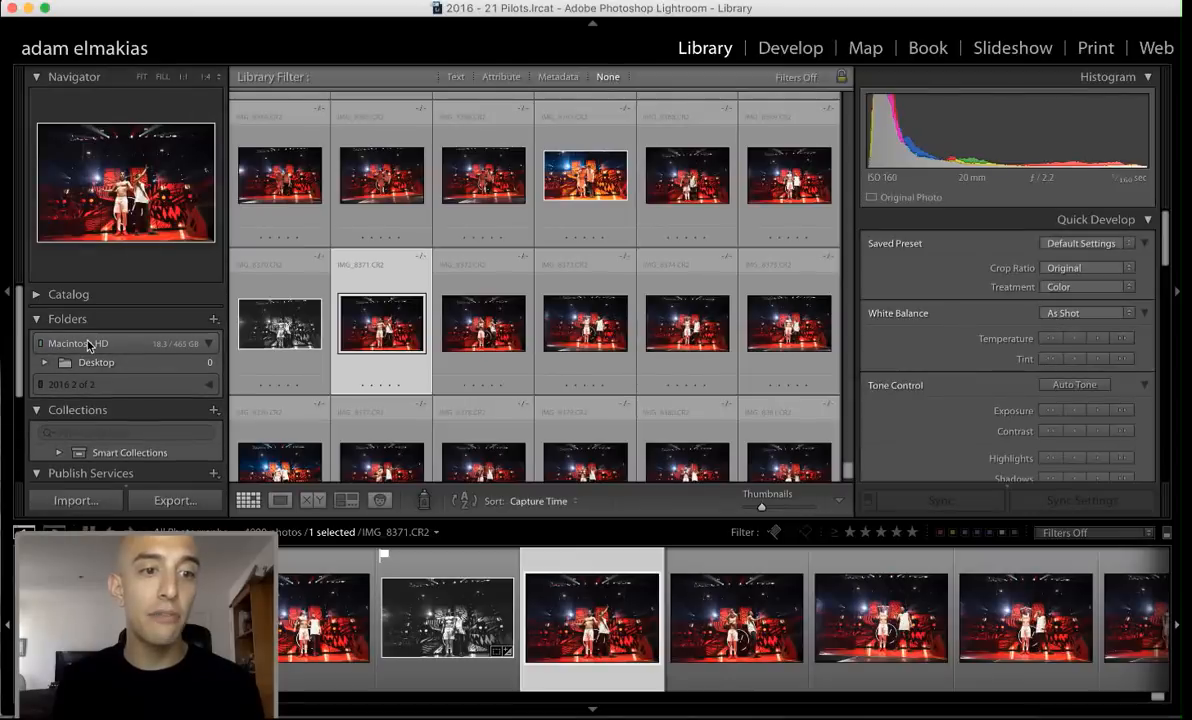
scroll(88, 343, "down", 3)
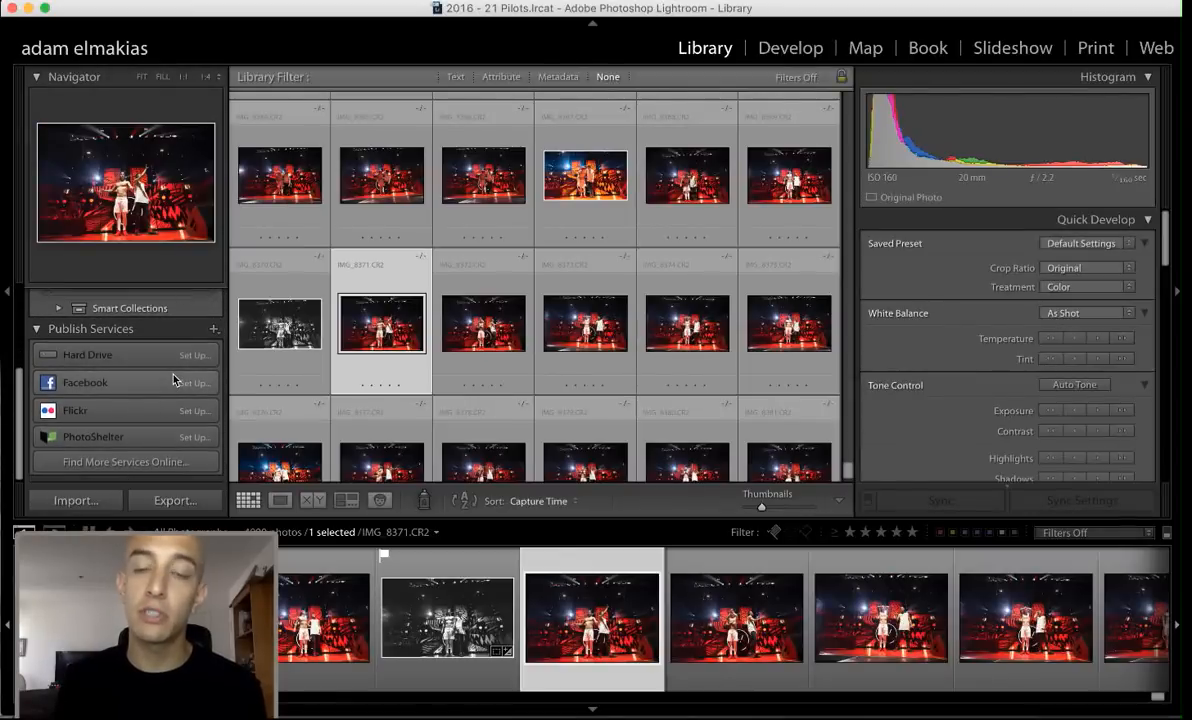
scroll(175, 382, "up", 1)
scroll(175, 380, "up", 2)
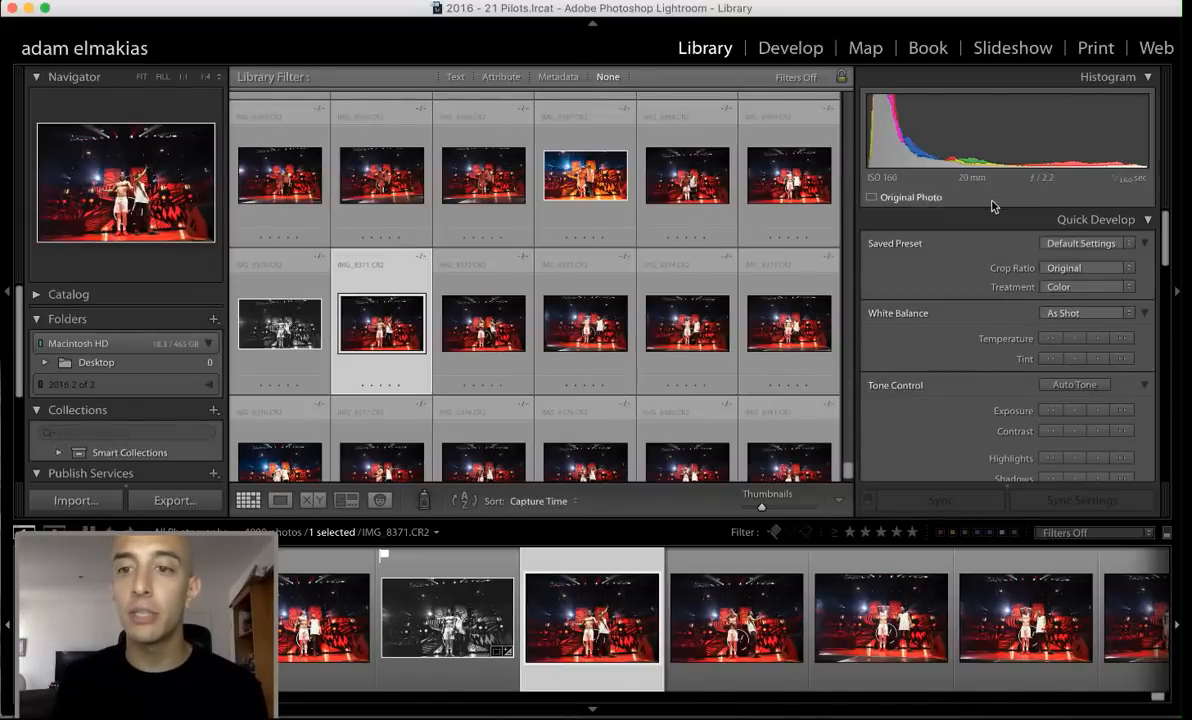
Examine the Quick Develop, Keywording and Metadata sections for photo IMG_8371.CR2
scroll(995, 270, "down", 1)
scroll(995, 270, "down", 10)
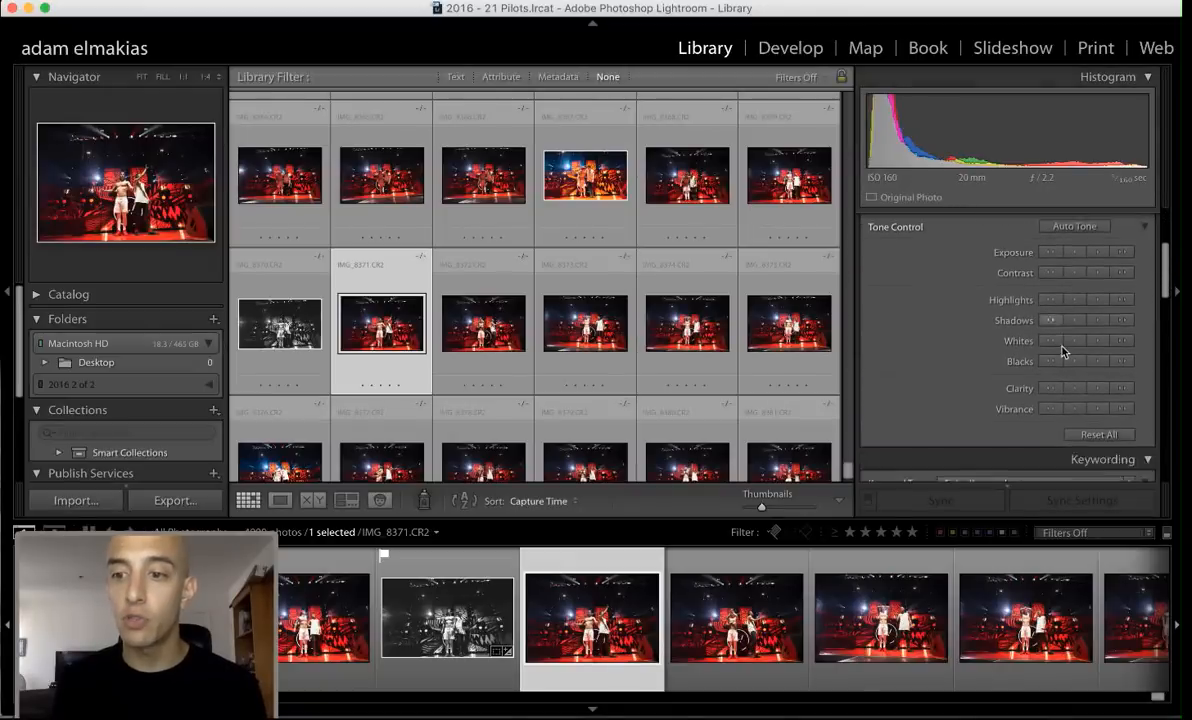
scroll(1040, 352, "down", 6)
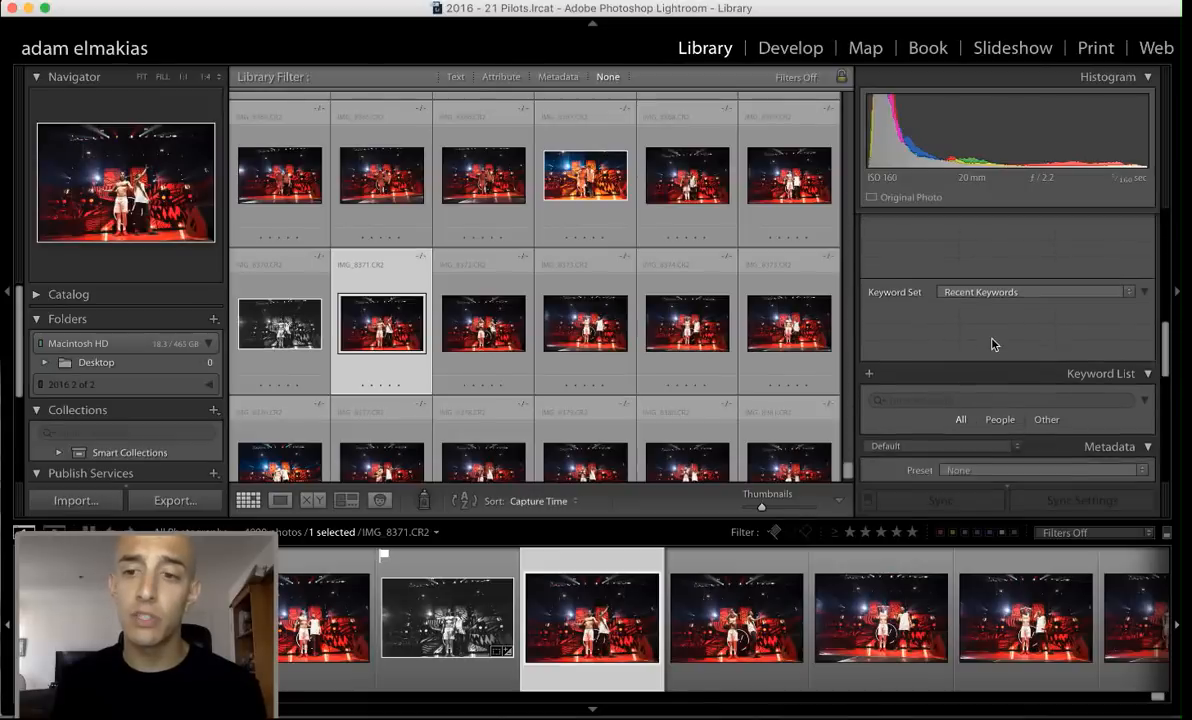
scroll(958, 341, "down", 6)
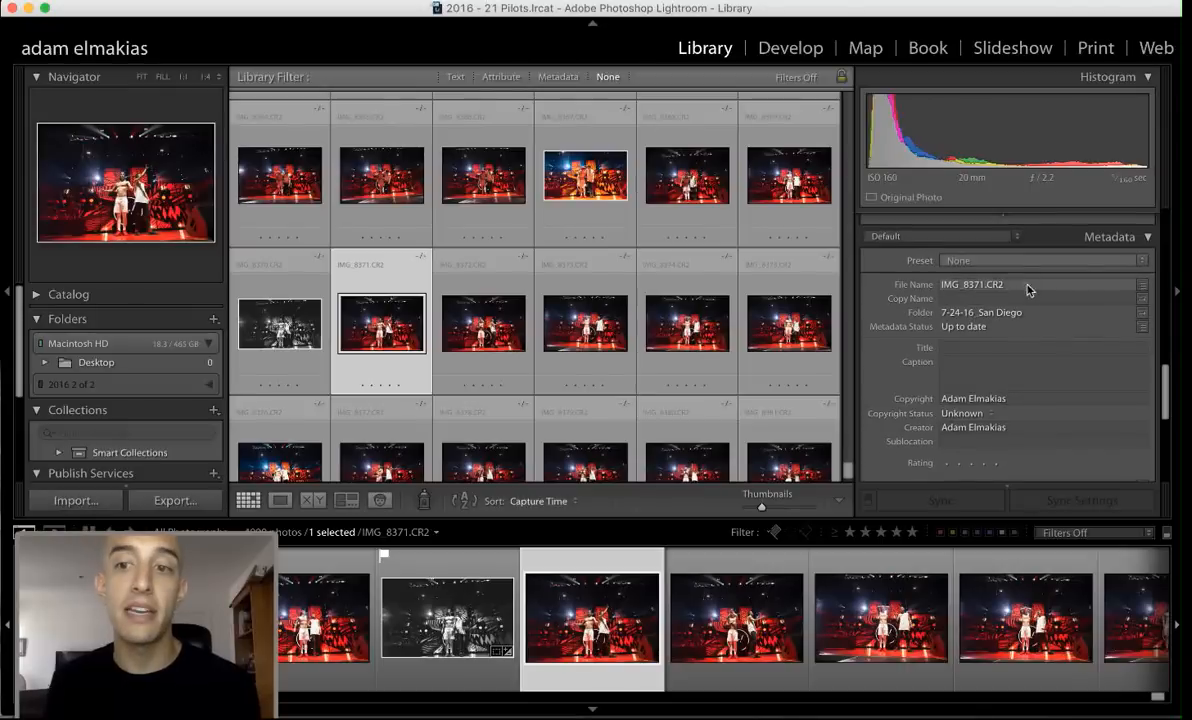
scroll(998, 287, "down", 2)
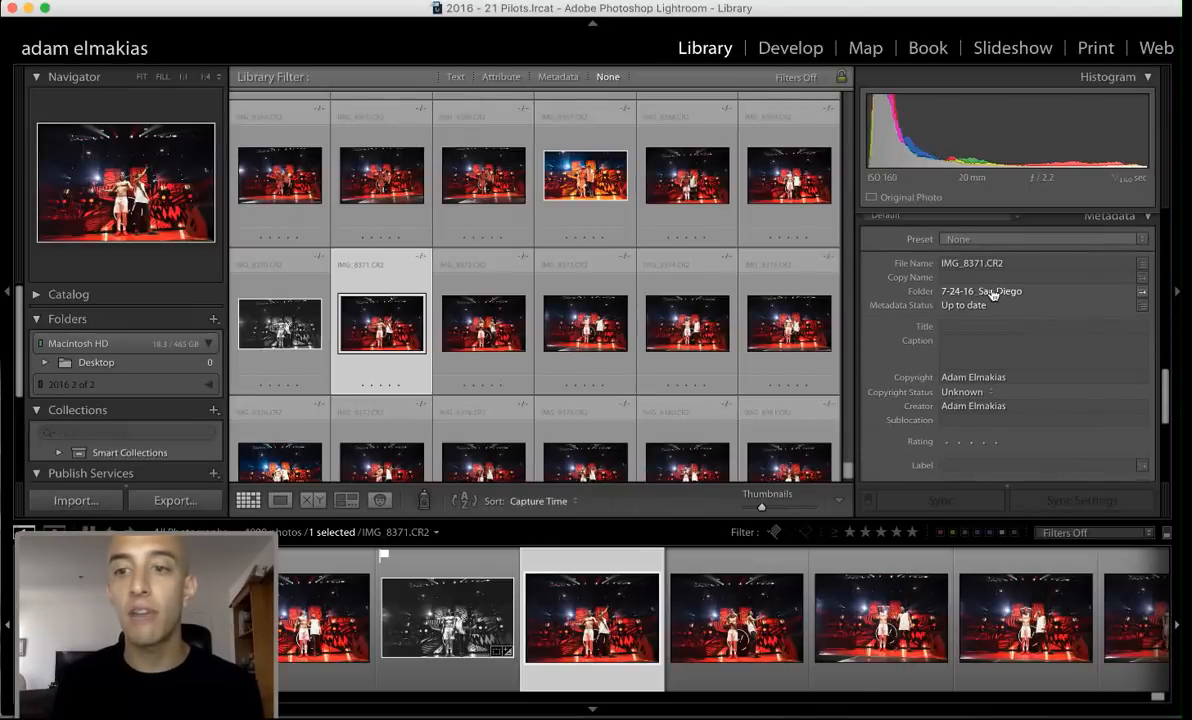
scroll(992, 298, "down", 2)
scroll(992, 307, "down", 4)
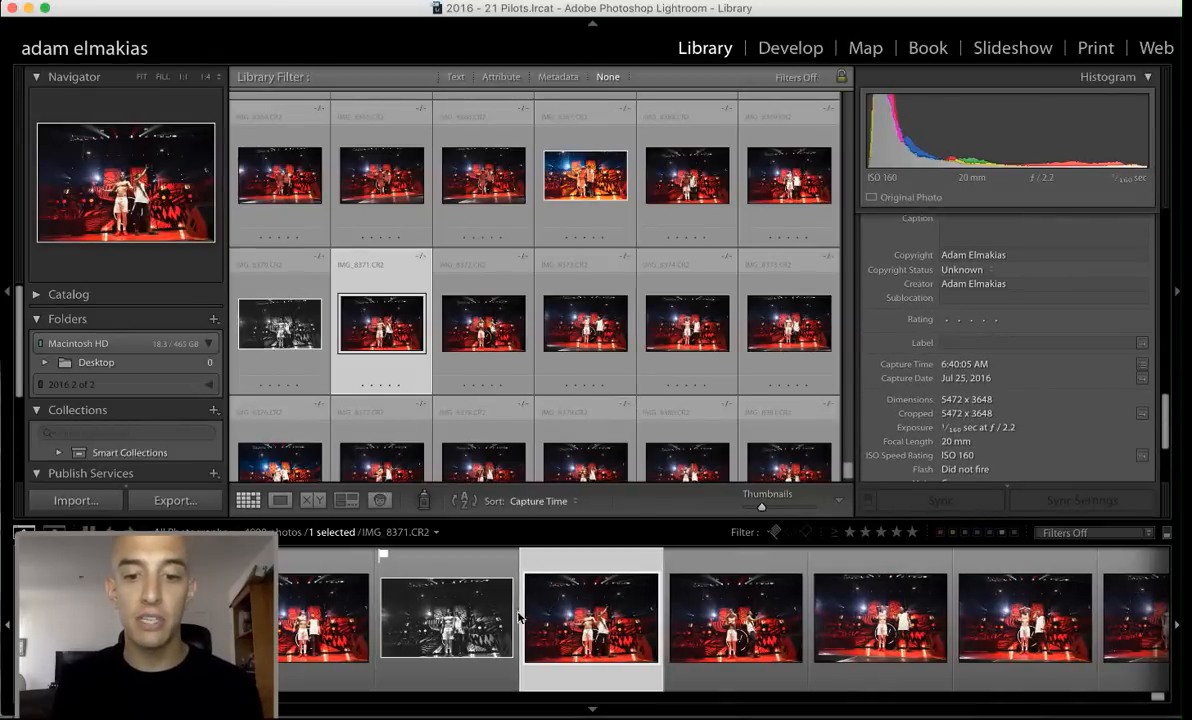
Browse the filmstrip to its final photos and part of the way back
scroll(500, 615, "right", 5)
scroll(519, 620, "right", 4)
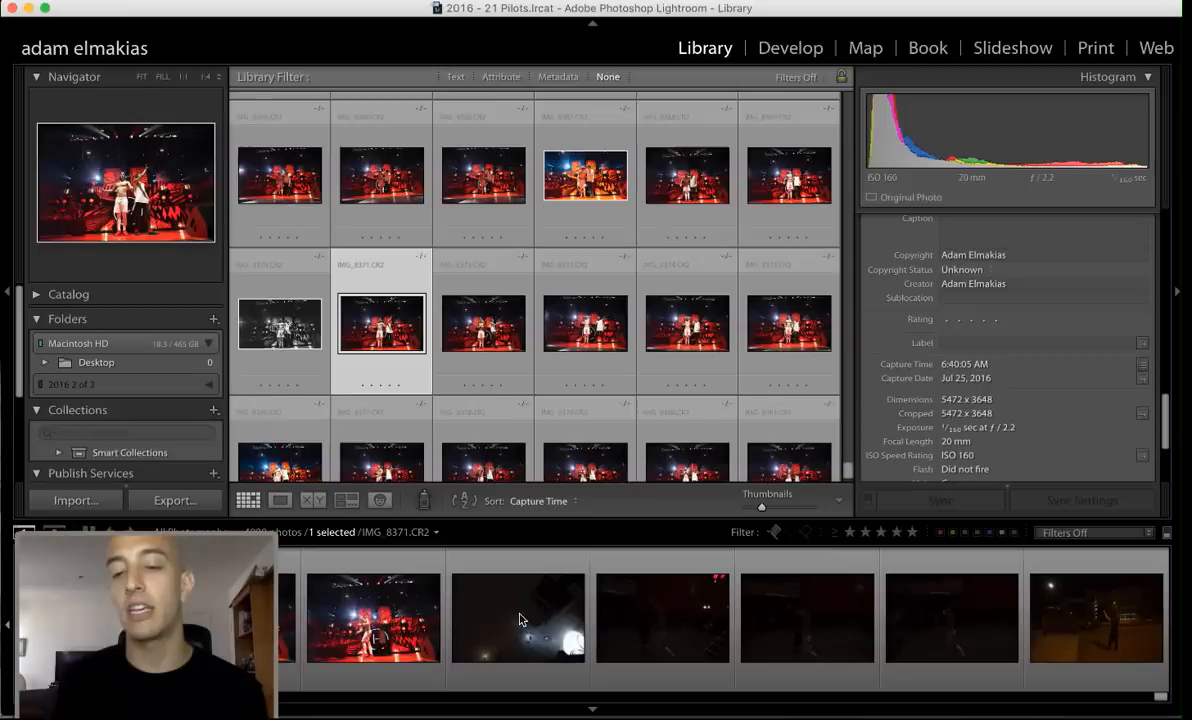
scroll(850, 620, "left", 2)
scroll(860, 619, "left", 5)
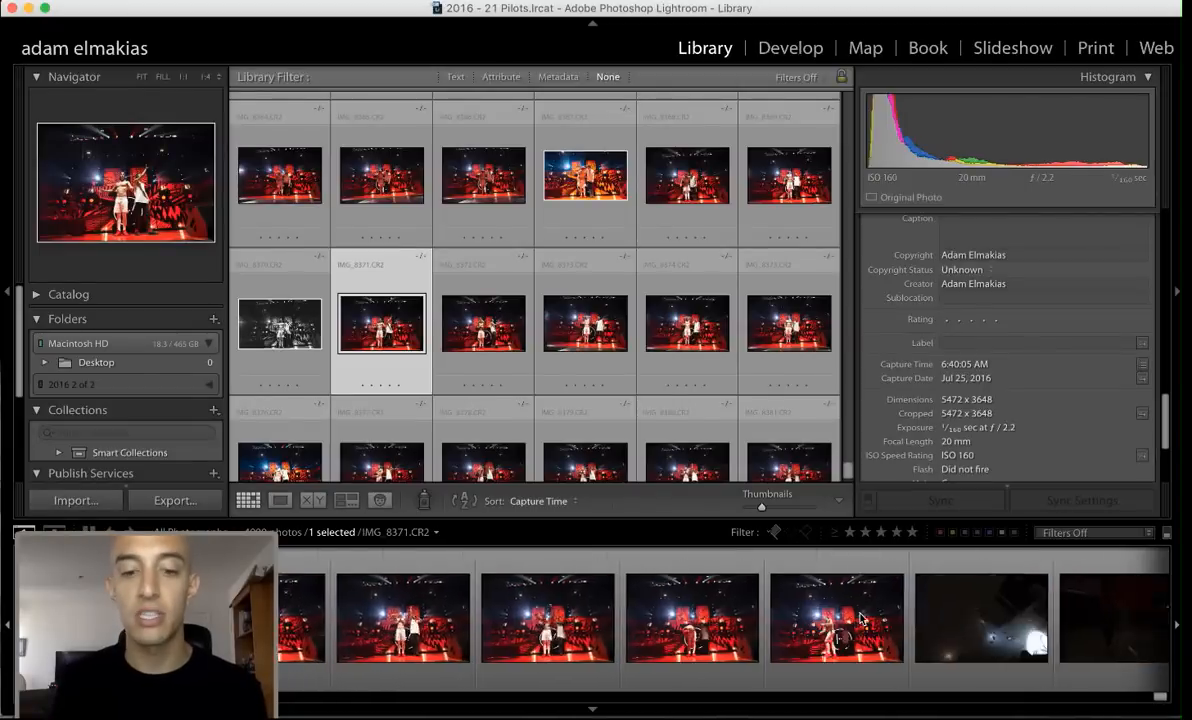
Collapse and restore the panel with the Navigator and folders, and do the same with the filmstrip
left_click(8, 292)
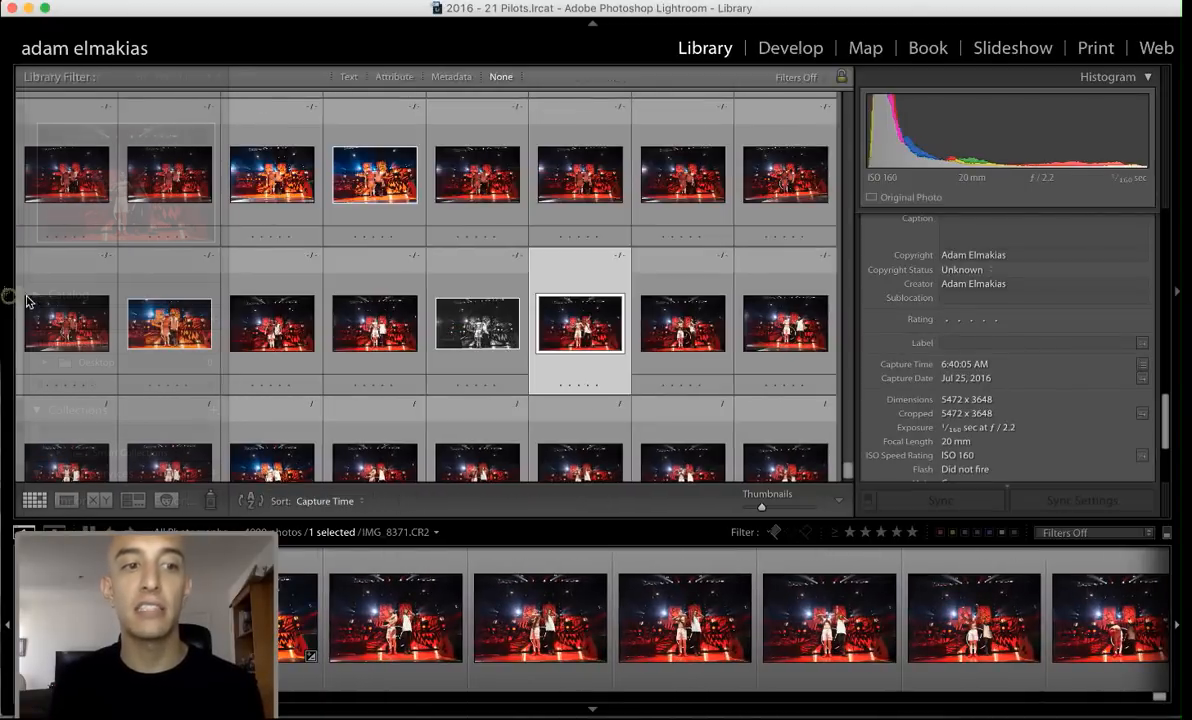
left_click(8, 292)
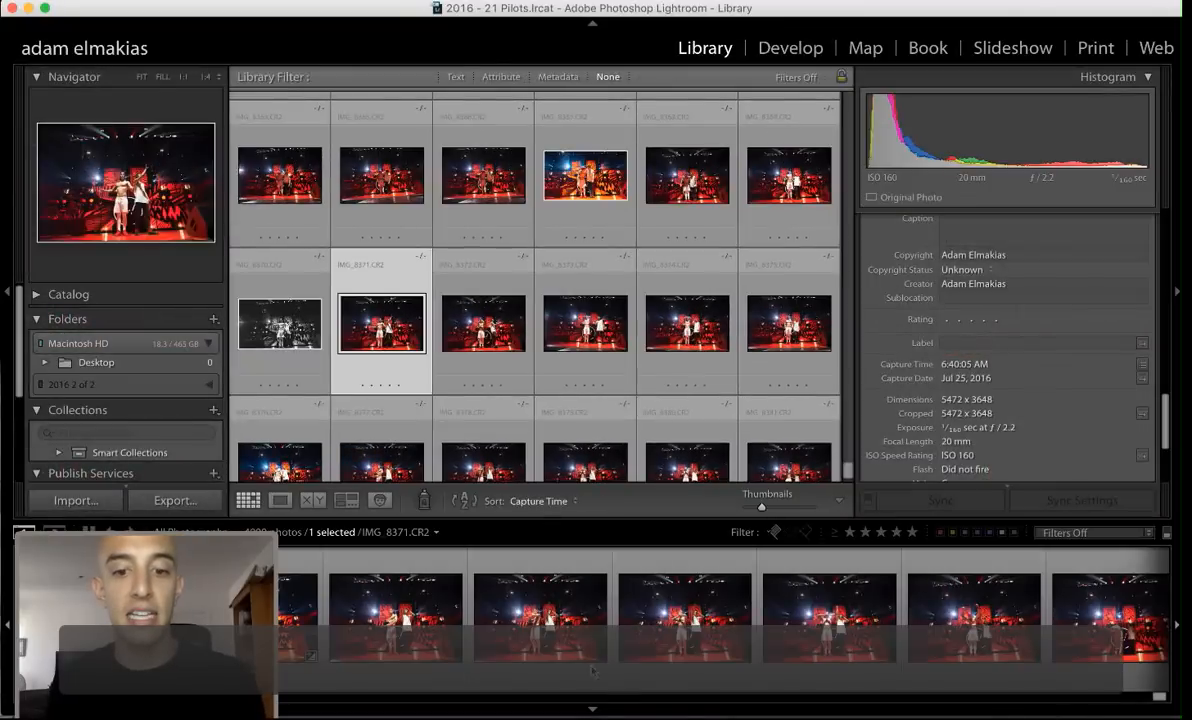
left_click(594, 712)
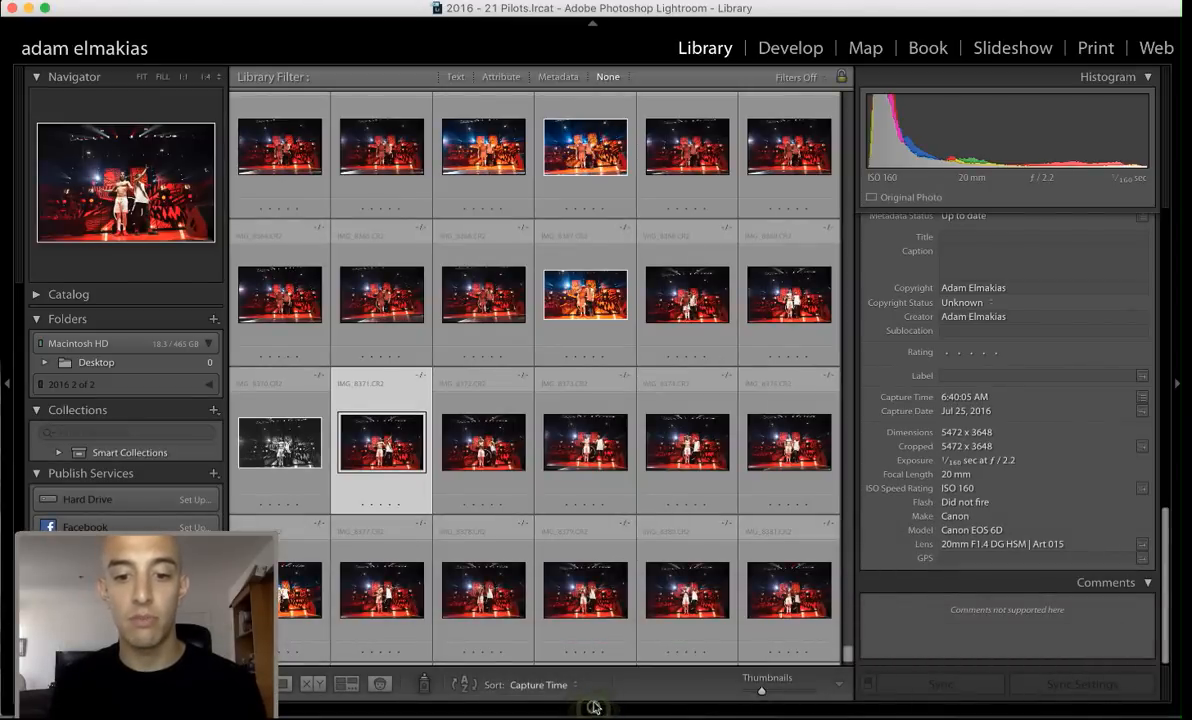
left_click(594, 712)
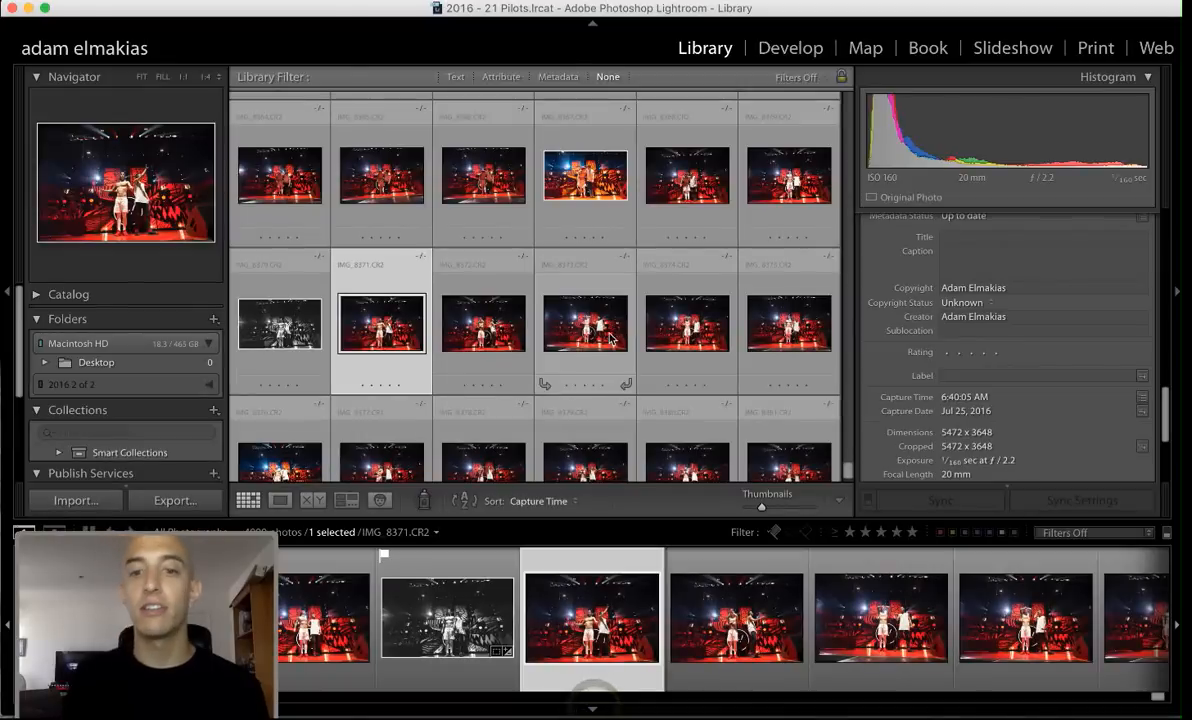
Select photo IMG_8348.CR2 in the grid, switch to Loupe view and step through the similar shots to IMG_8355.CR2
scroll(748, 218, "down", 3)
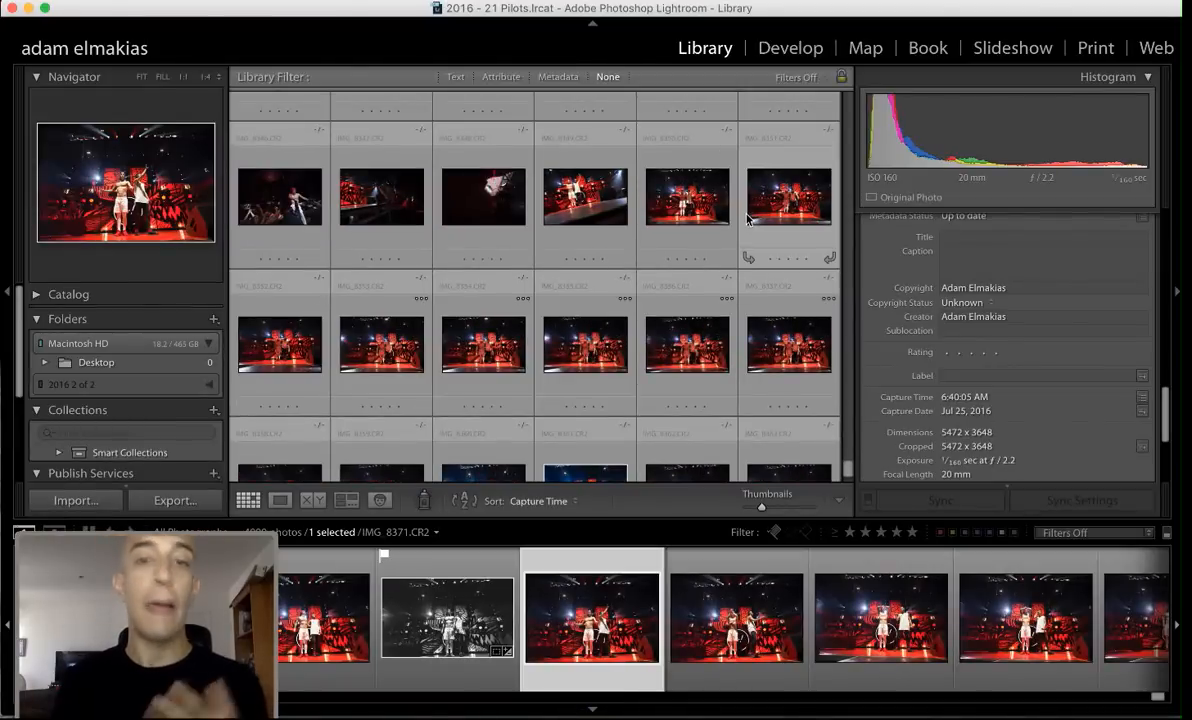
left_click(516, 219)
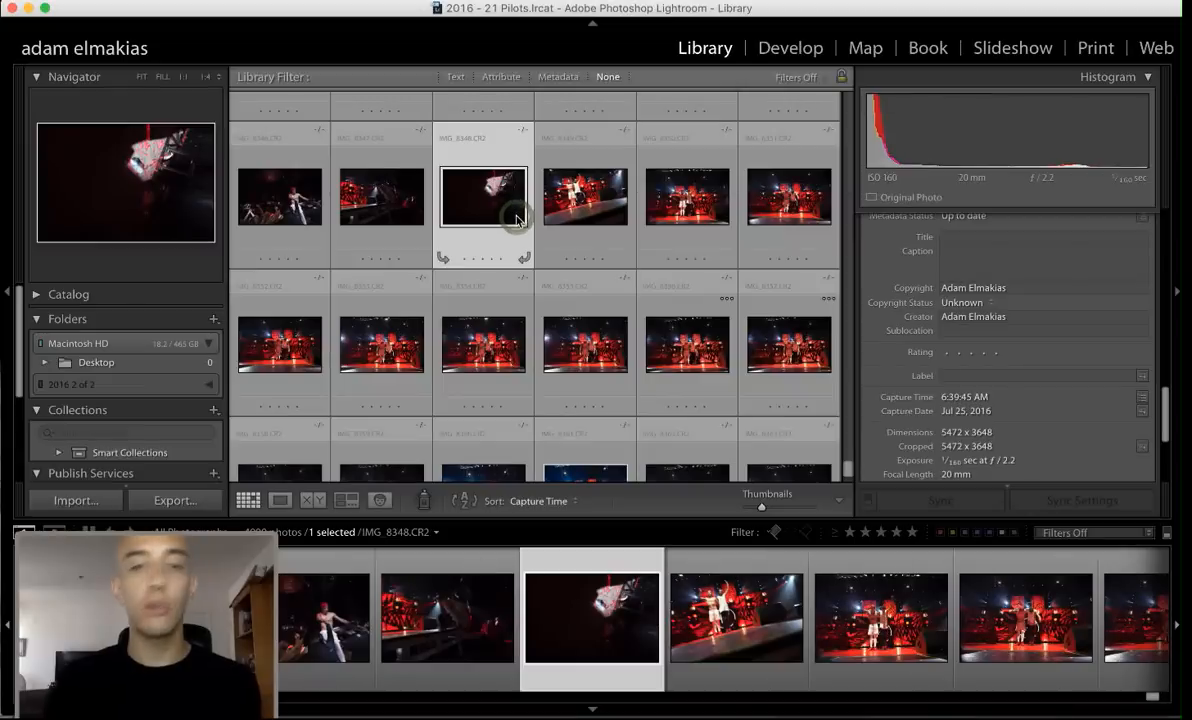
key("Right")
key("Right")
key("e")
key("Right")
key("Right")
key("Right")
key("Right")
key("Right")
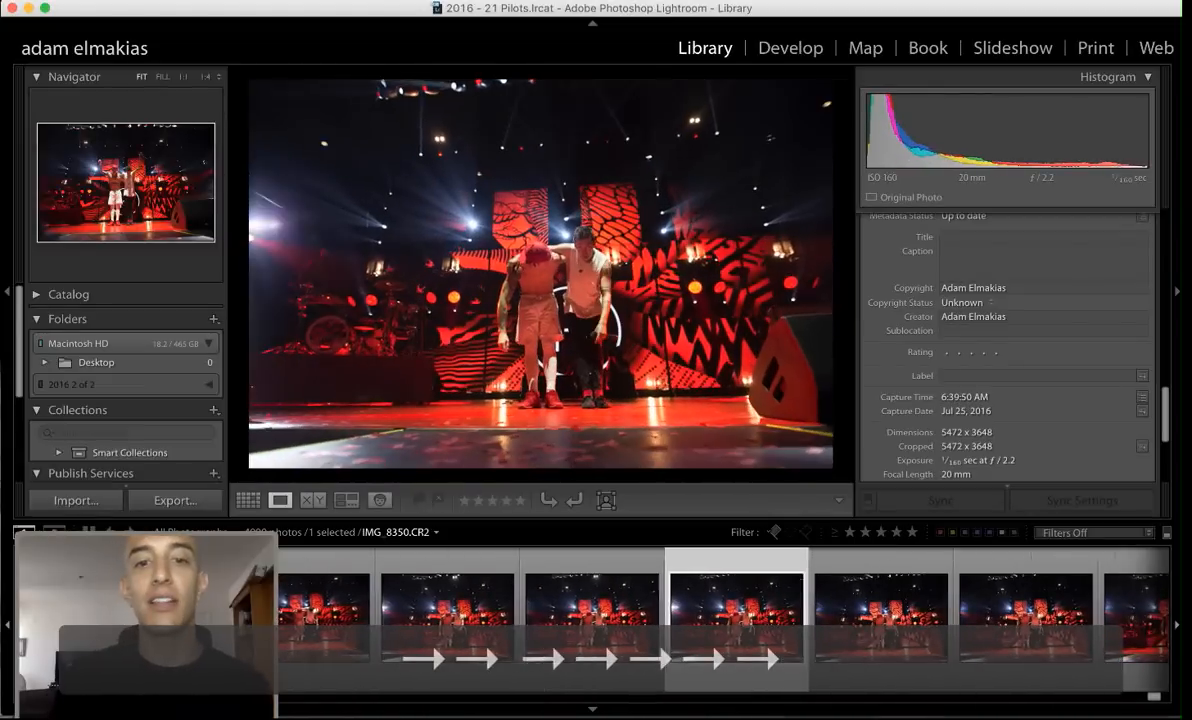
key("Right")
key("Right")
key("Right")
key("Right")
key("Right")
key("Right")
key("Right")
key("Right")
key("Left")
key("Left")
key("Left")
Flag photo IMG_8355.CR2 as a pick and clear the flag again
key("p")
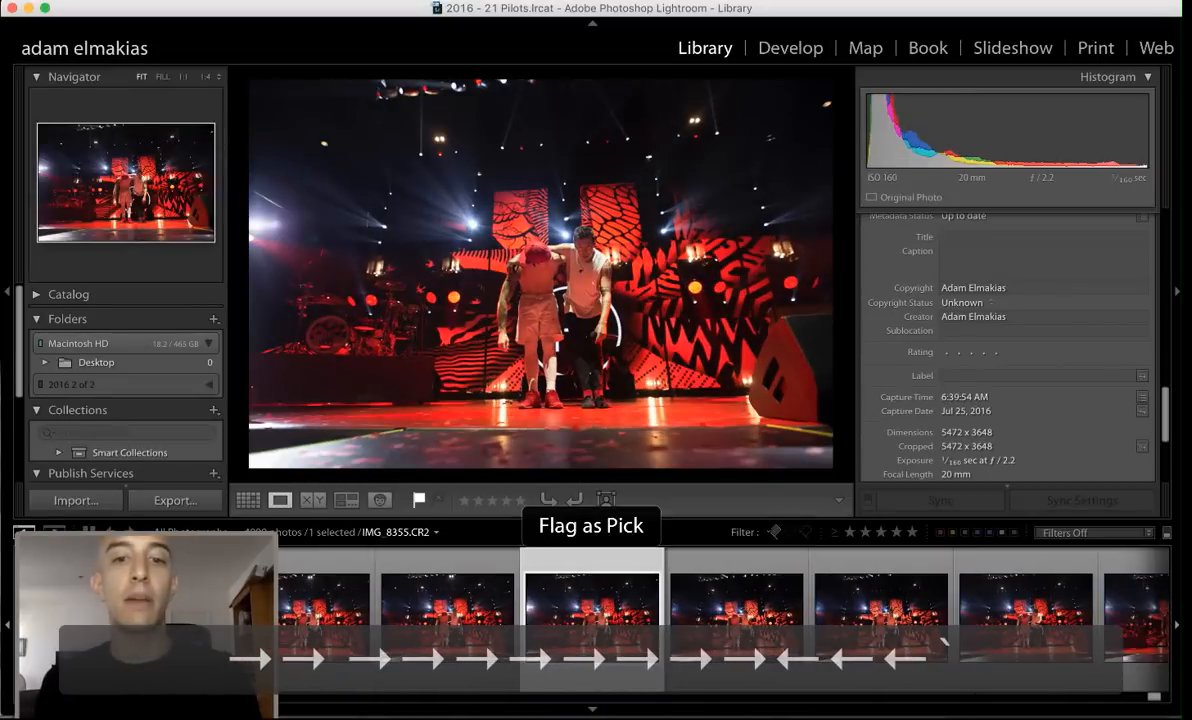
key("u")
key("p")
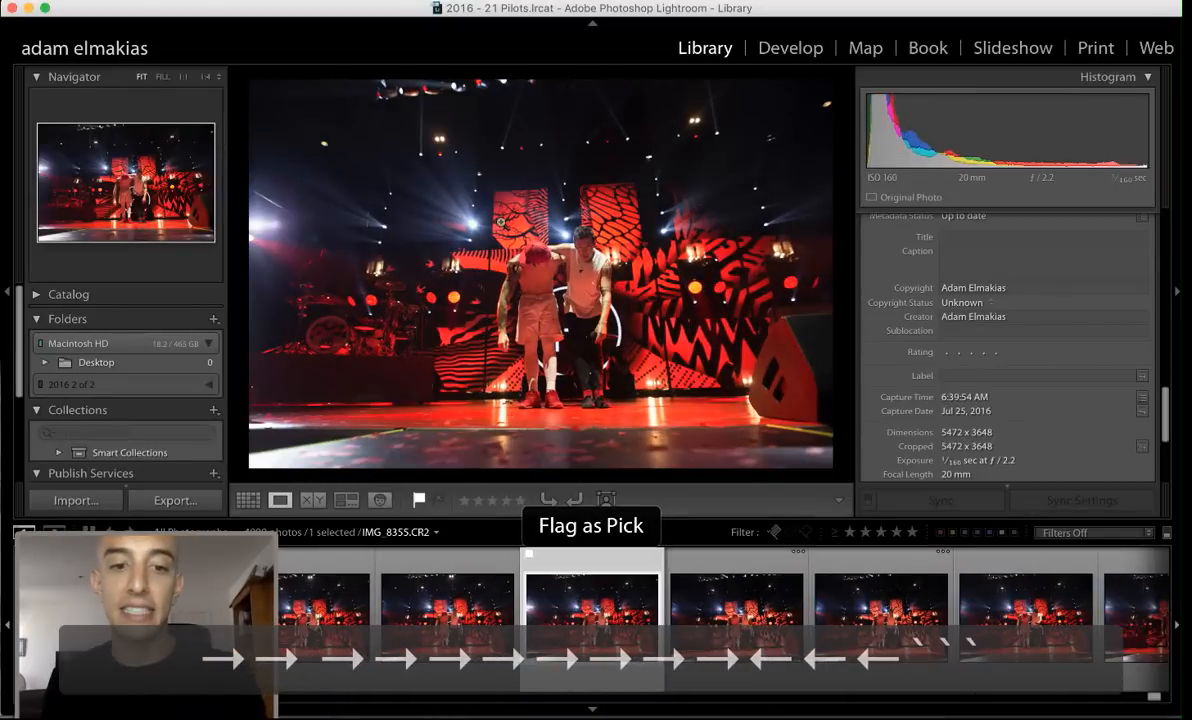
left_click(430, 500)
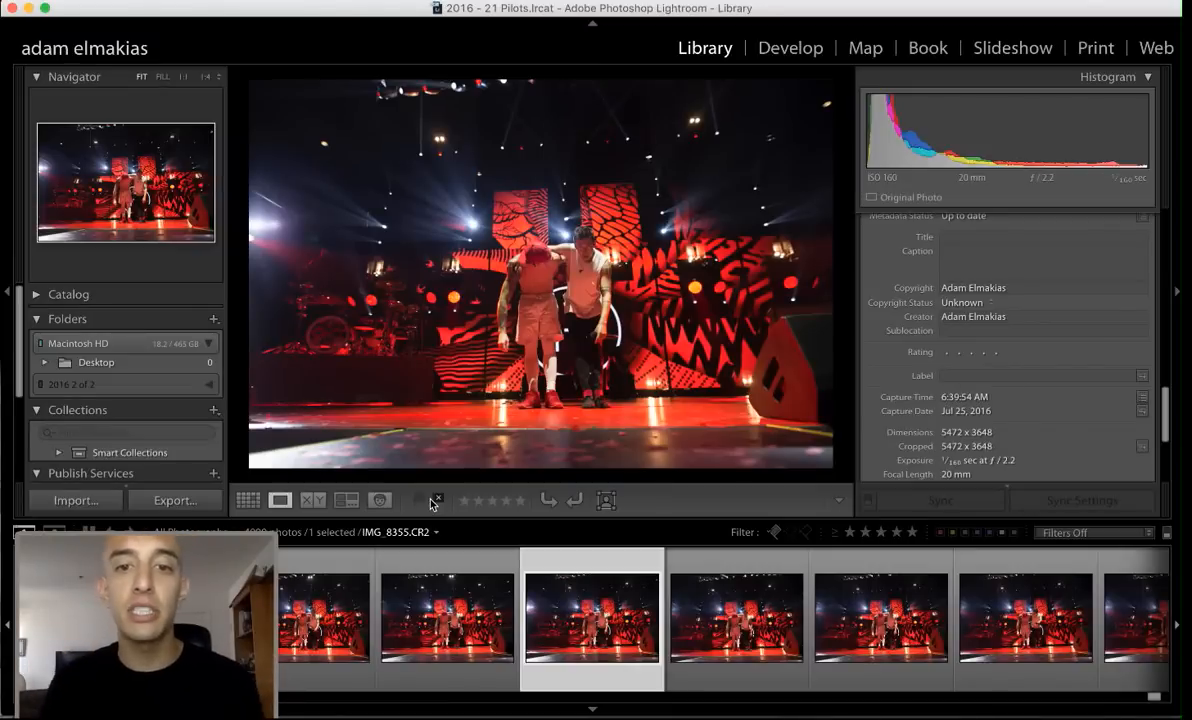
Move on to photo IMG_8358.CR2, open it in the Develop module and hide the panel with the Navigator and presets
key("Right")
key("Right")
key("Right")
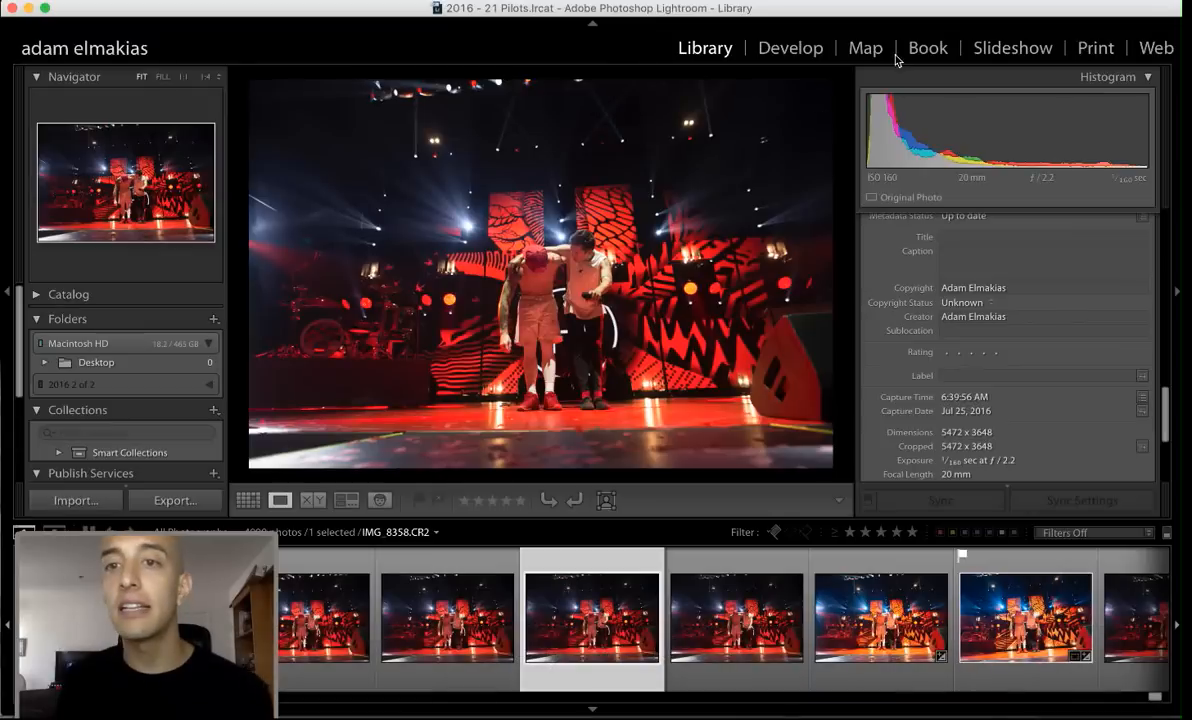
left_click(772, 48)
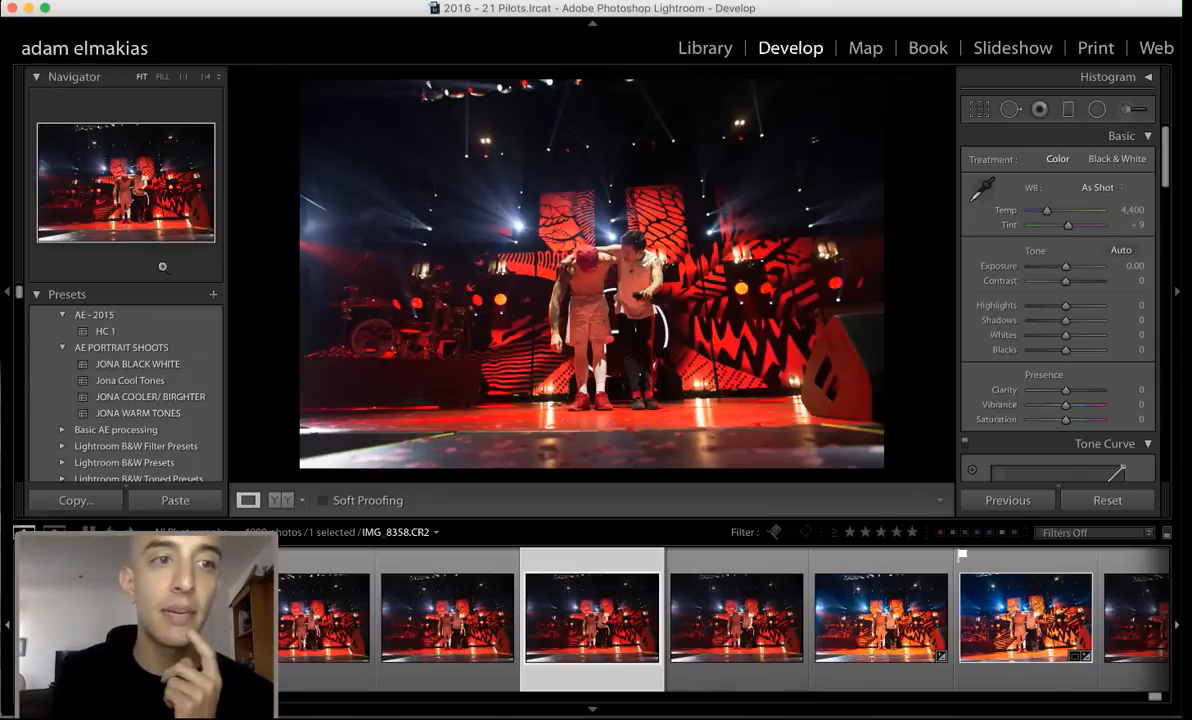
left_click(8, 296)
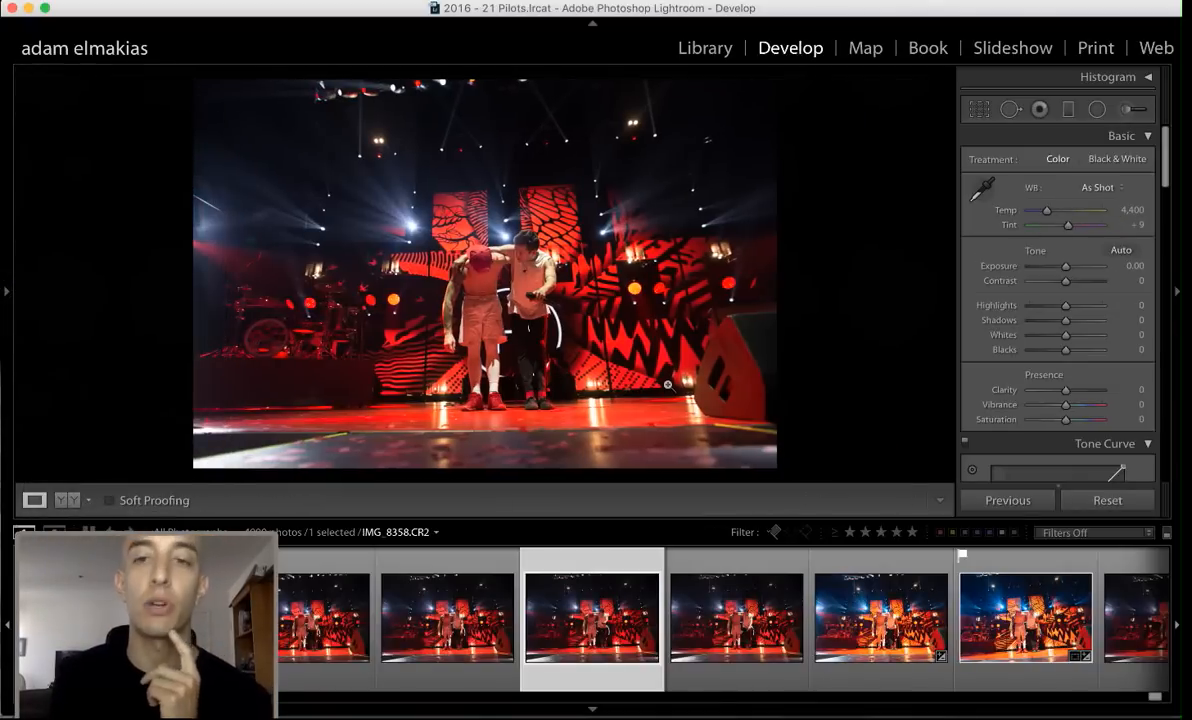
Expand the Histogram and look through the adjustment sections from Basic down to Camera Calibration
left_click(1110, 77)
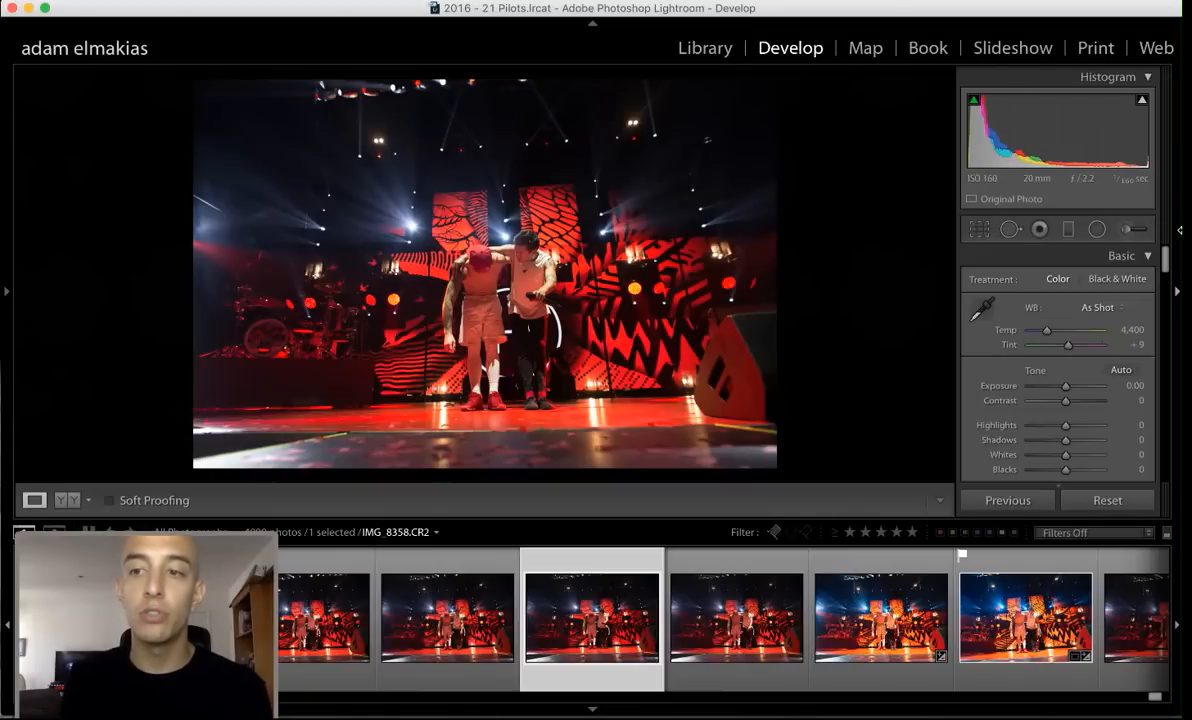
scroll(1051, 300, "down", 5)
scroll(1051, 316, "down", 10)
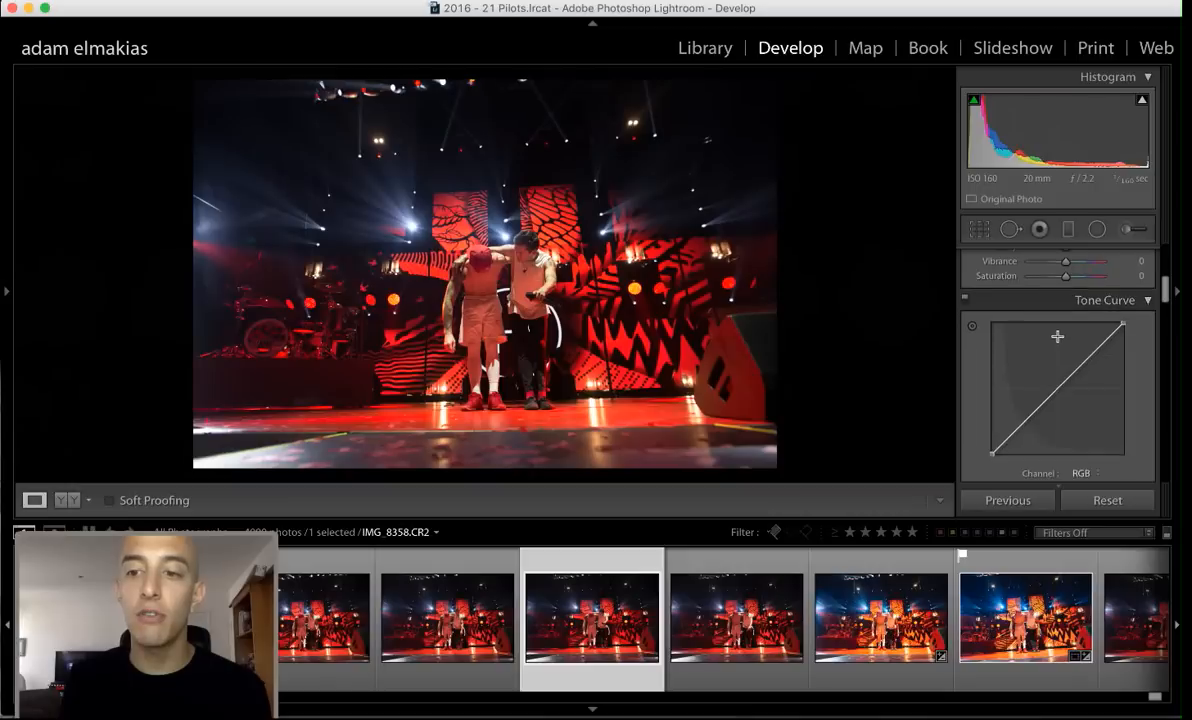
scroll(1066, 354, "down", 12)
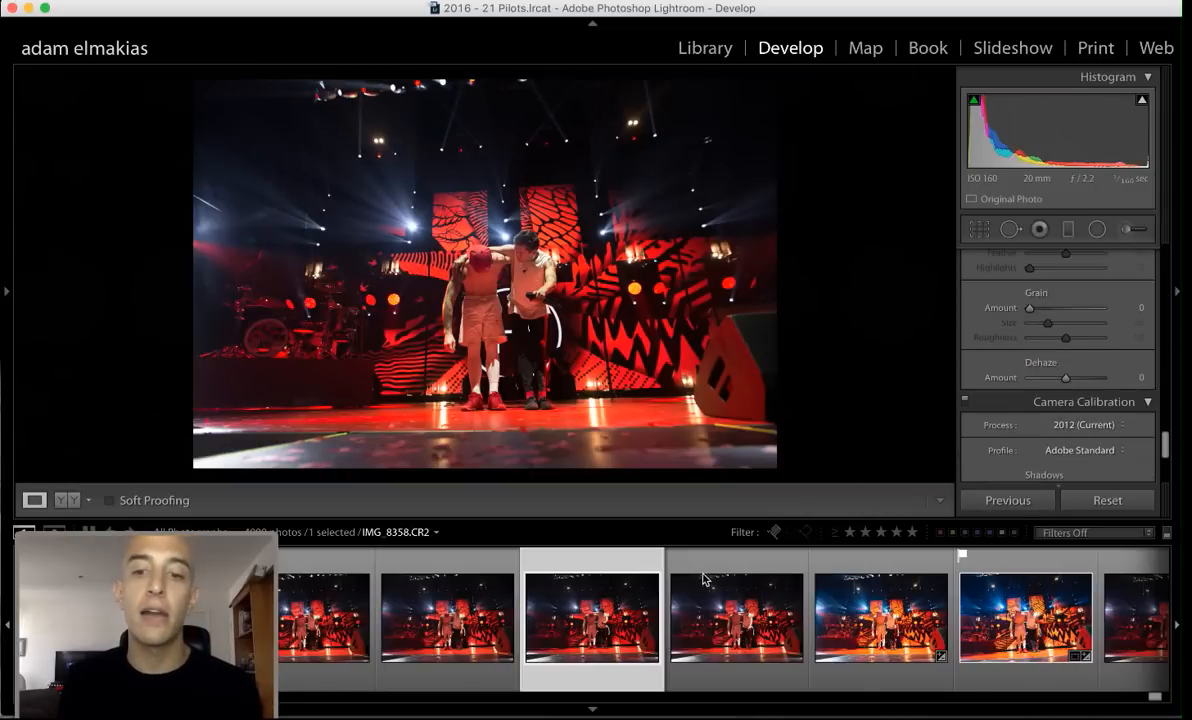
Filter the filmstrip to flagged photos, browse them and go to photo DJ4A8384.CR2
left_click(775, 532)
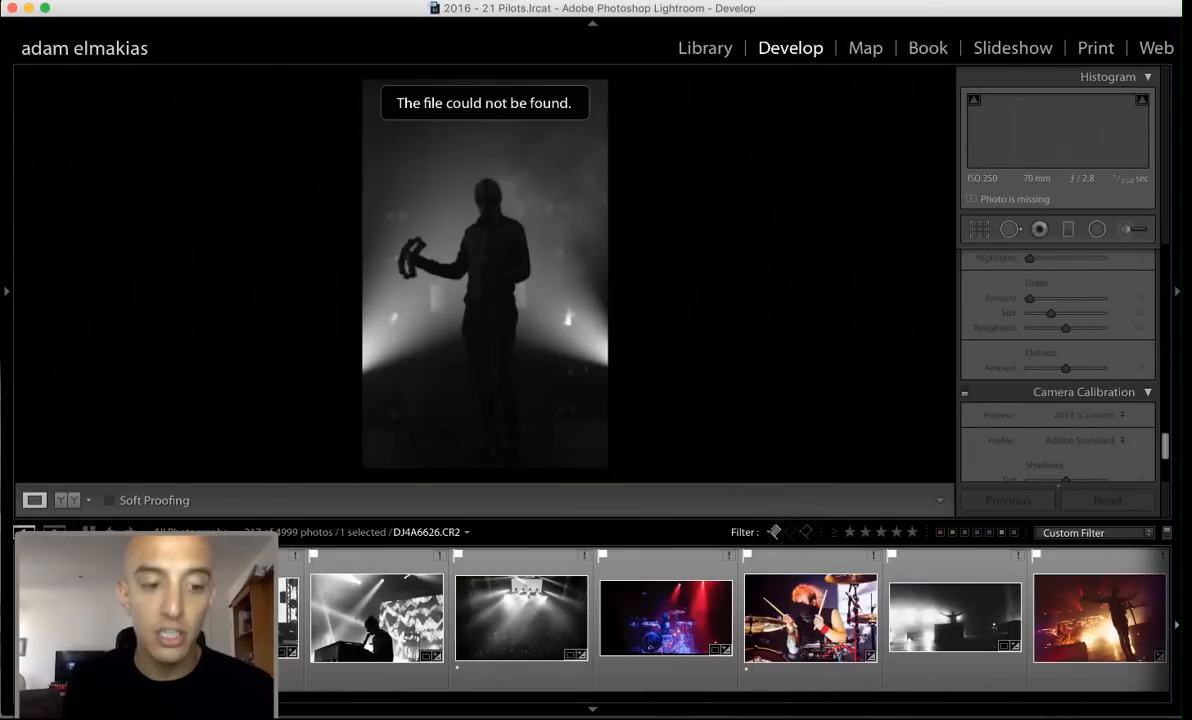
scroll(1145, 642, "right", 15)
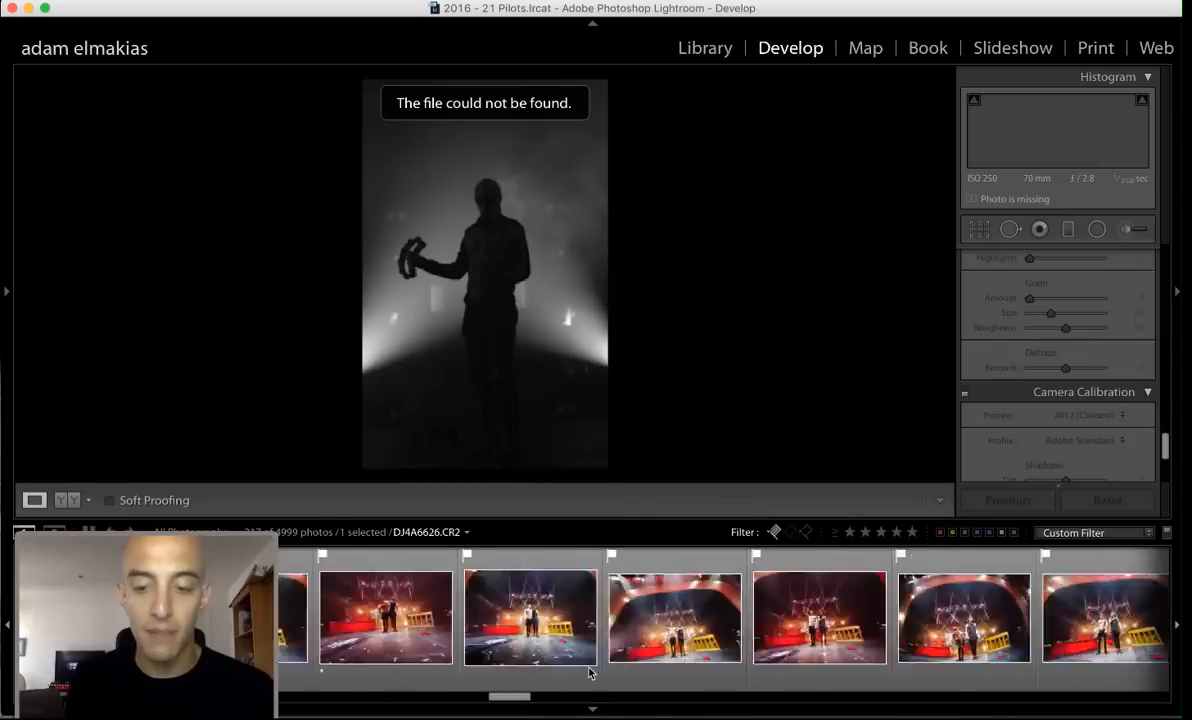
scroll(1145, 642, "left", 15)
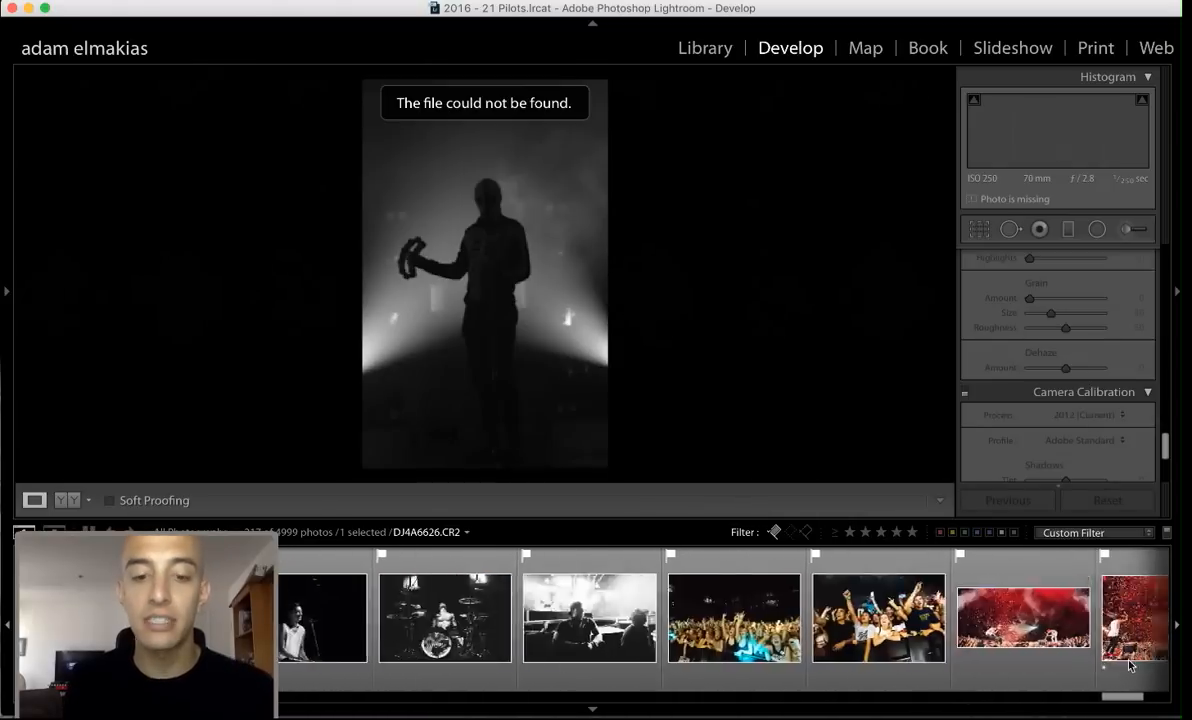
left_click(684, 600)
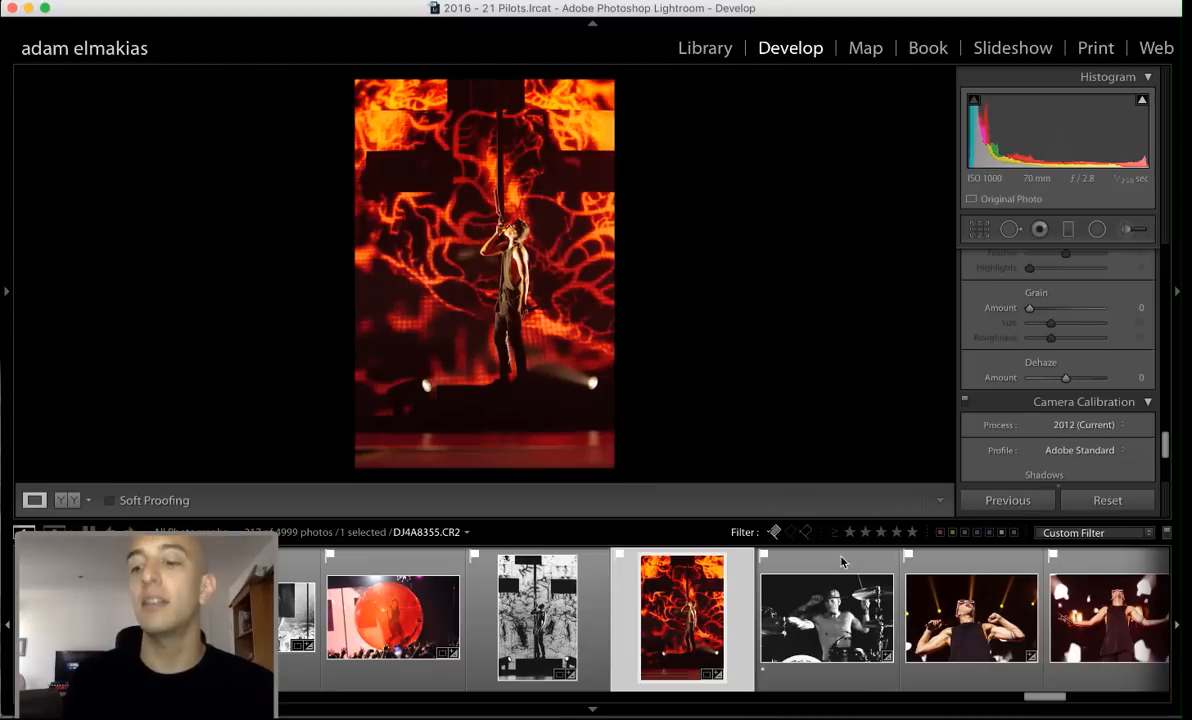
key("Right")
key("Right")
key("Right")
key("Left")
key("Left")
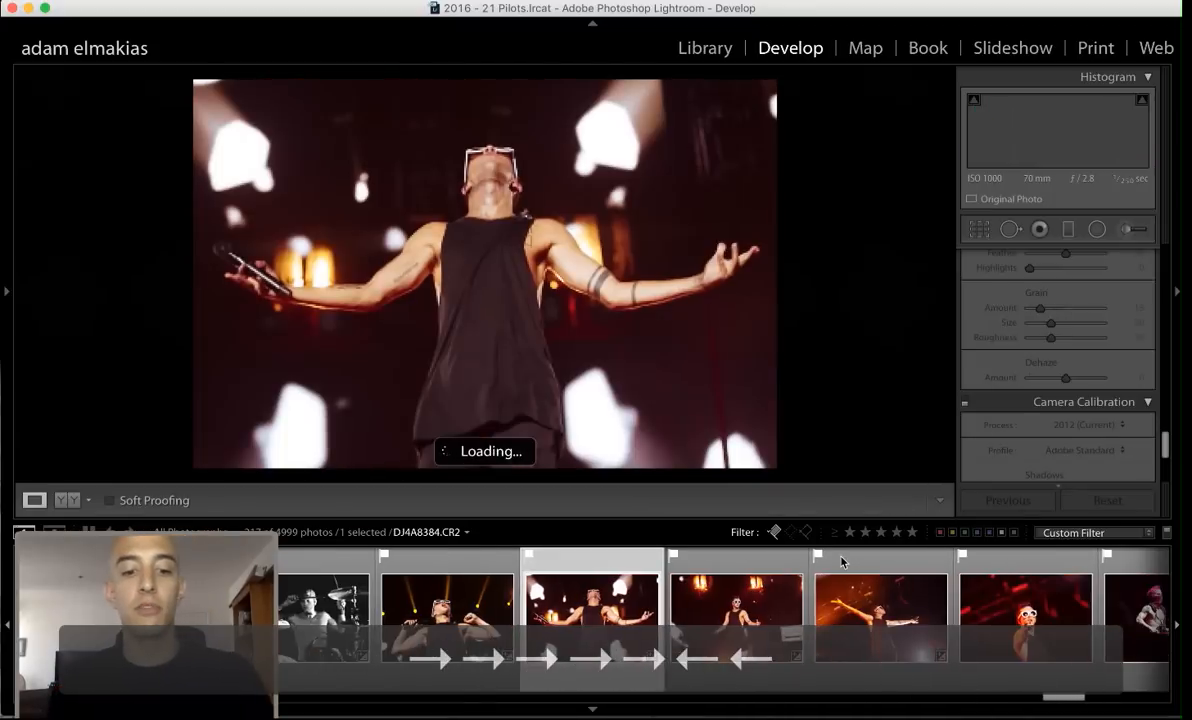
Run the star rating of photo DJ4A8384.CR2 from one up to five stars
key("1")
key("2")
key("3")
key("4")
key("5")
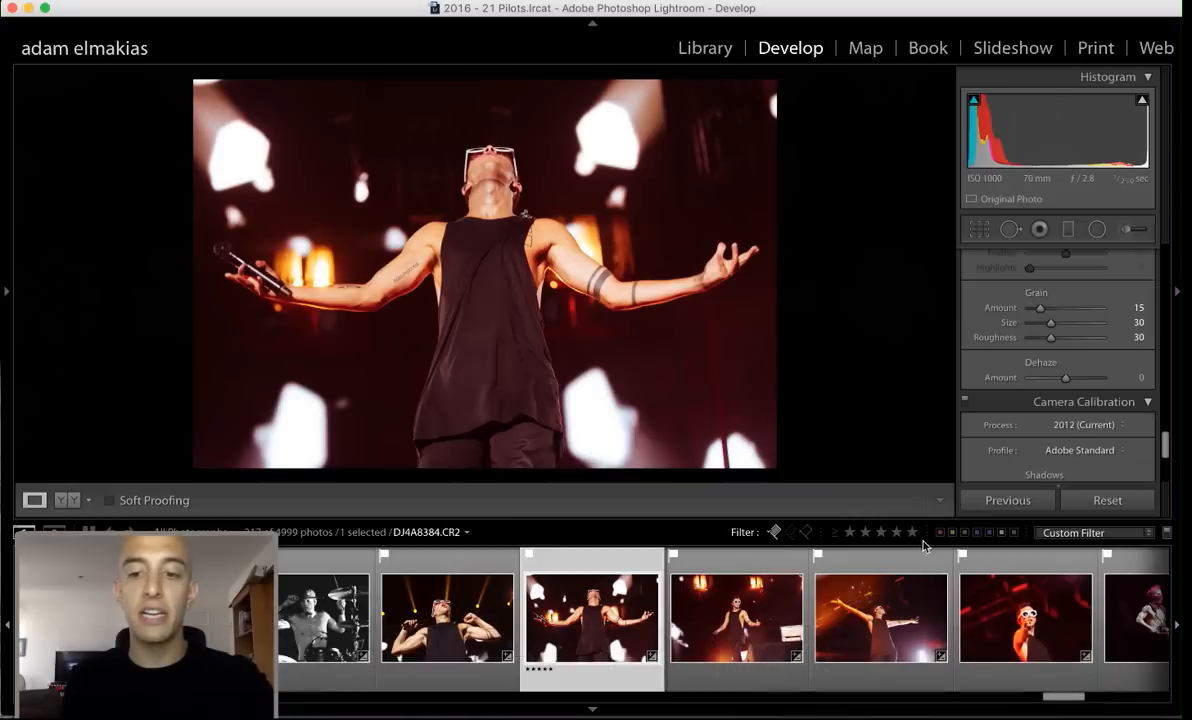
Try the red, yellow, green and blue color labels in turn on photo DJ4A8384.CR2
key("6")
key("7")
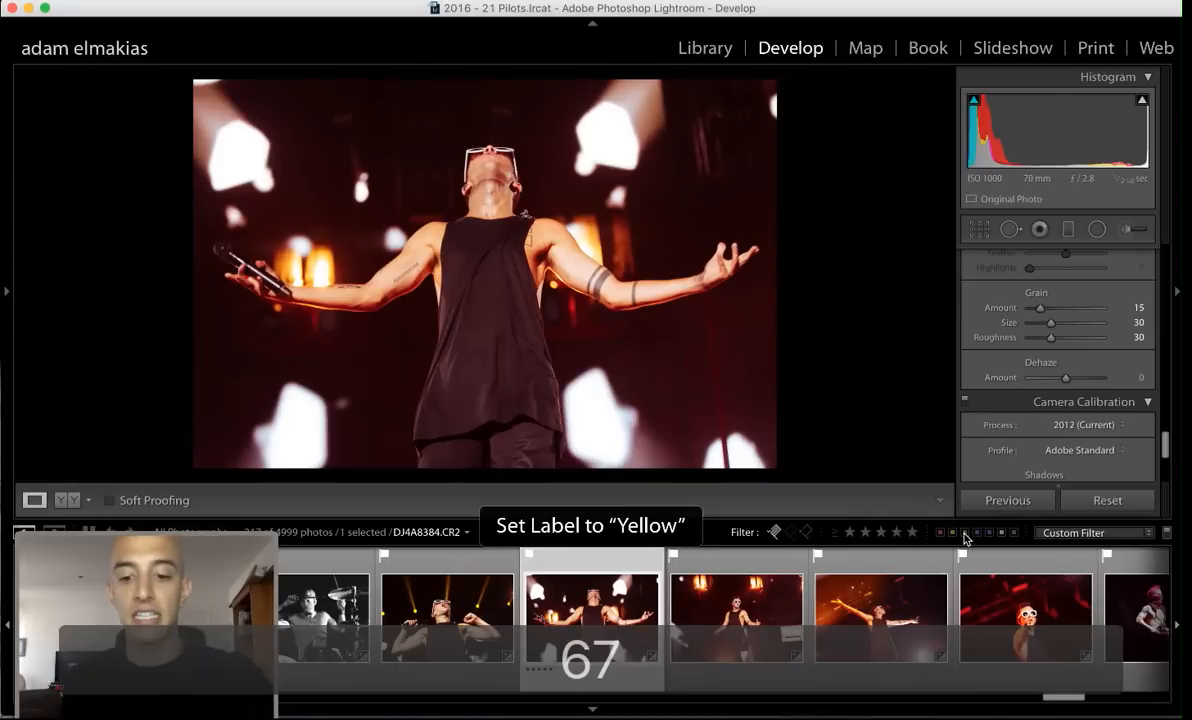
key("8")
key("9")
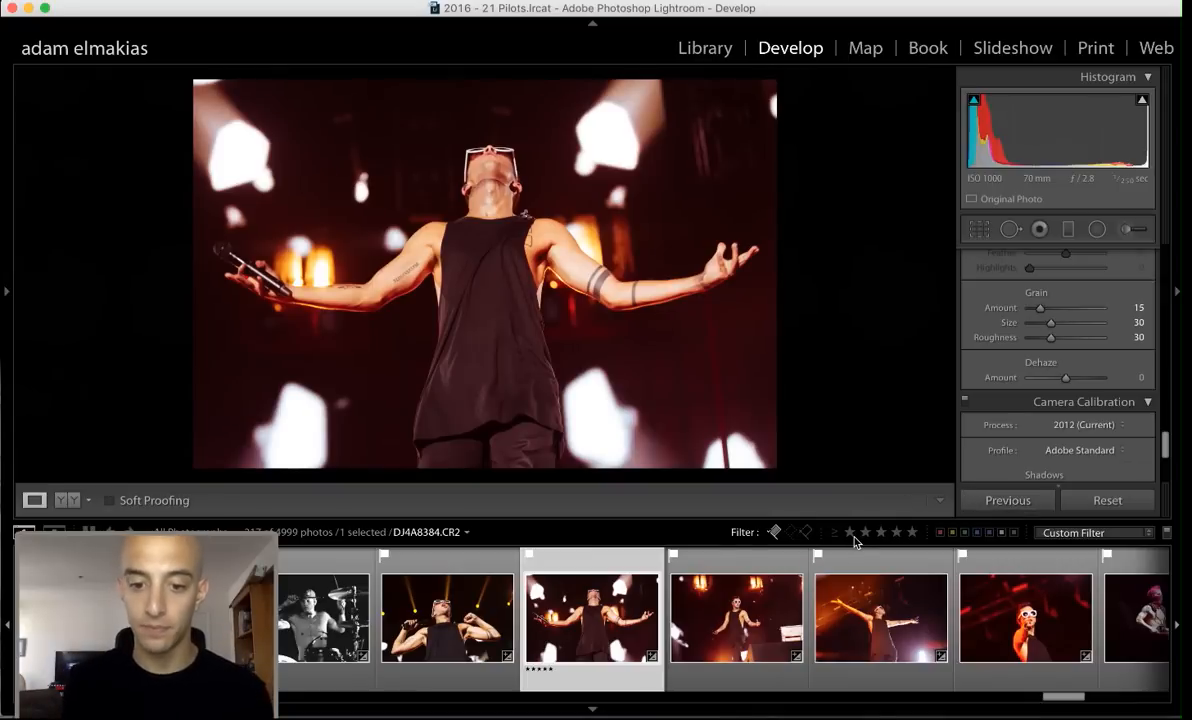
Rate photo DJ4A8384.CR2 and the two photos after it with one star each
key("1")
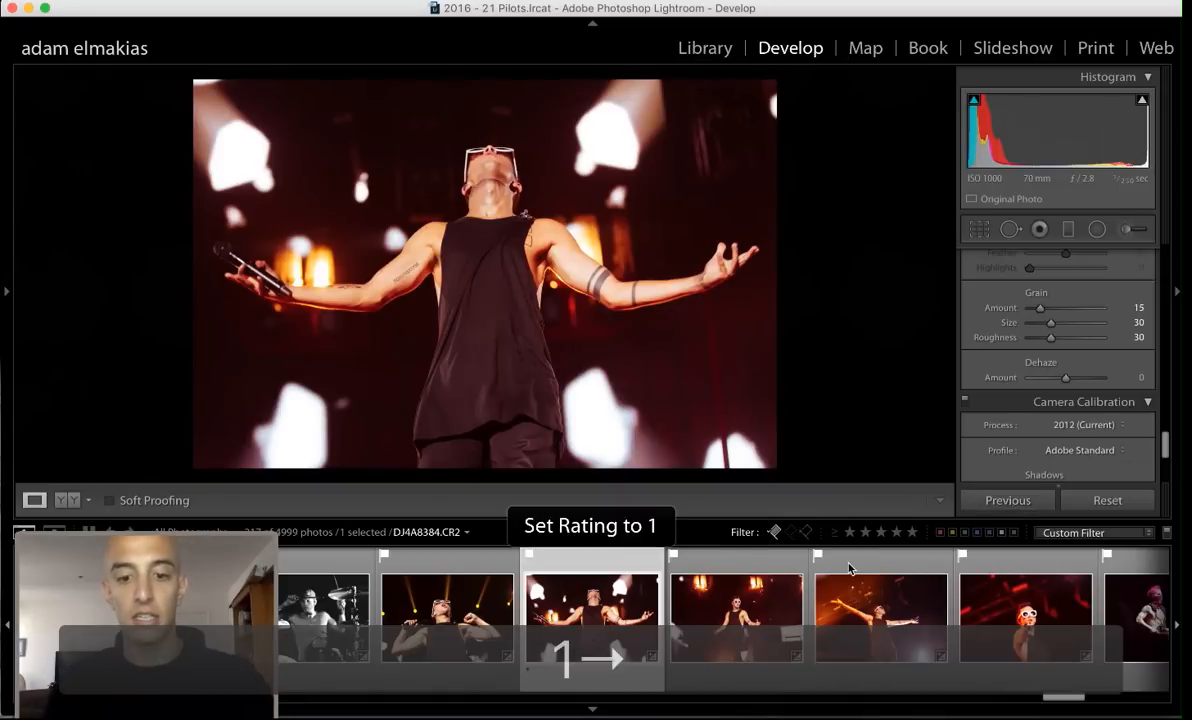
key("1")
key("Right")
key("1")
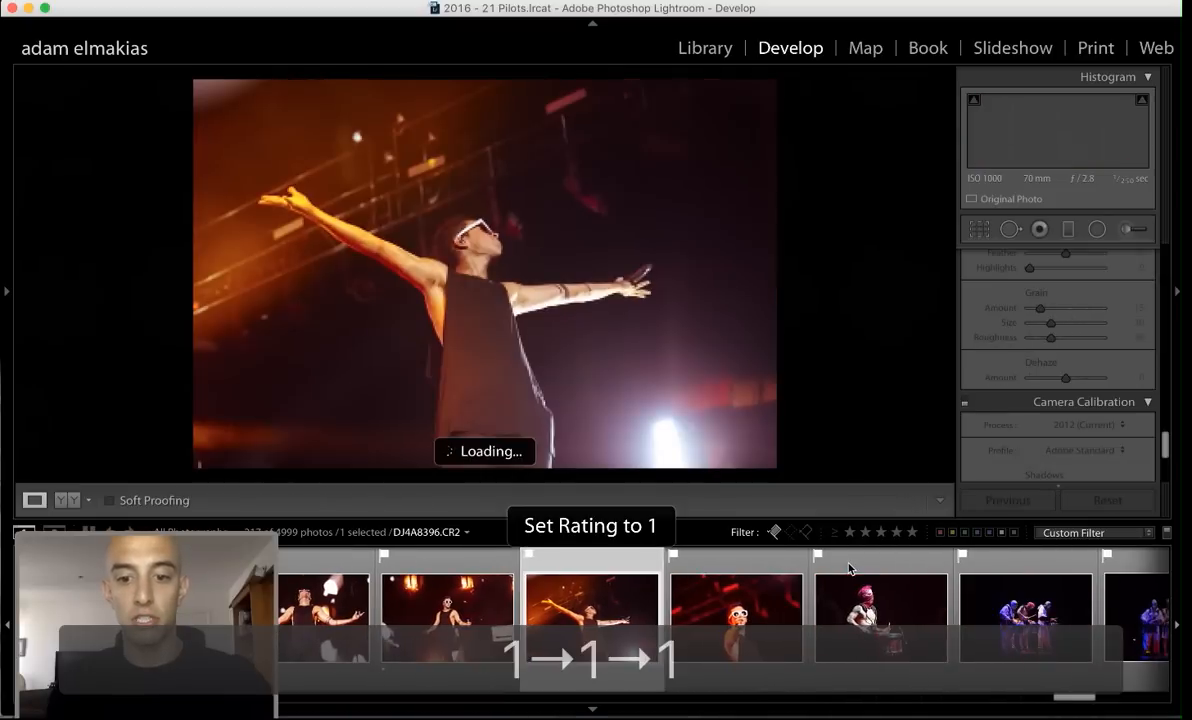
Label photo DJ4A8384.CR2 red, DJ4A8388.CR2 yellow and DJ4A8396.CR2 green
key("Left")
key("Left")
key("Right")
key("Left")
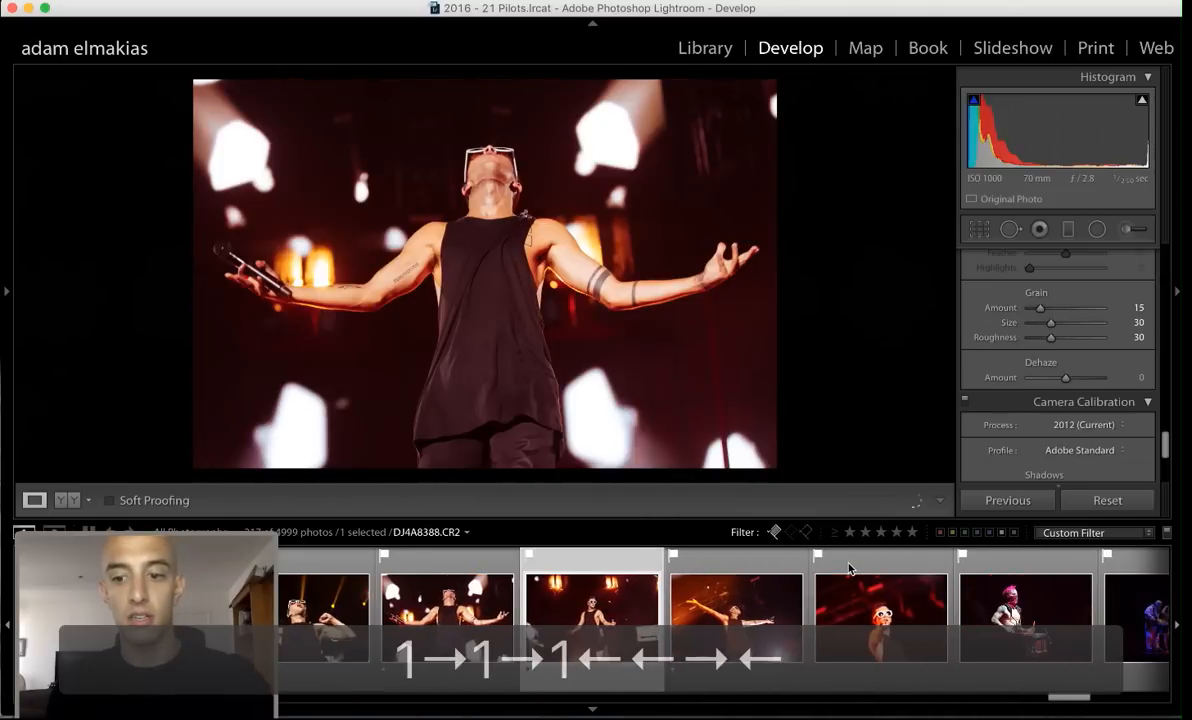
key("6")
key("Right")
key("7")
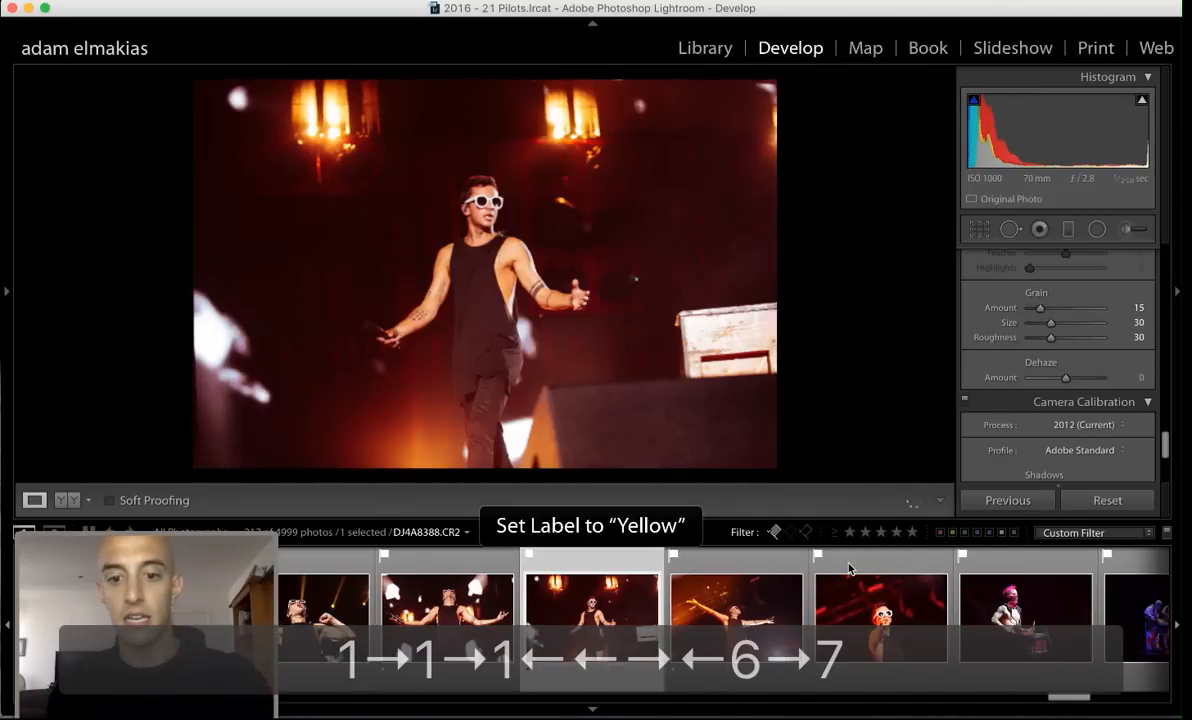
key("Right")
key("8")
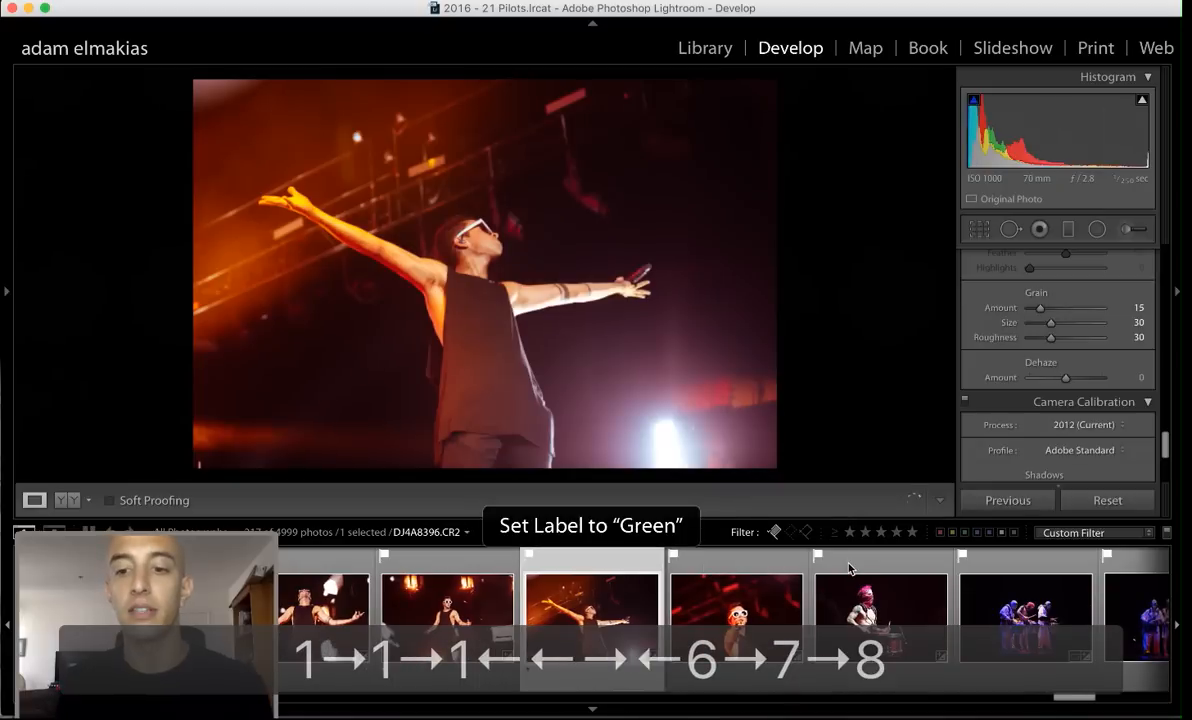
Filter the flagged photos to one star and higher, viewing first those labeled red and then only those labeled yellow
left_click(851, 533)
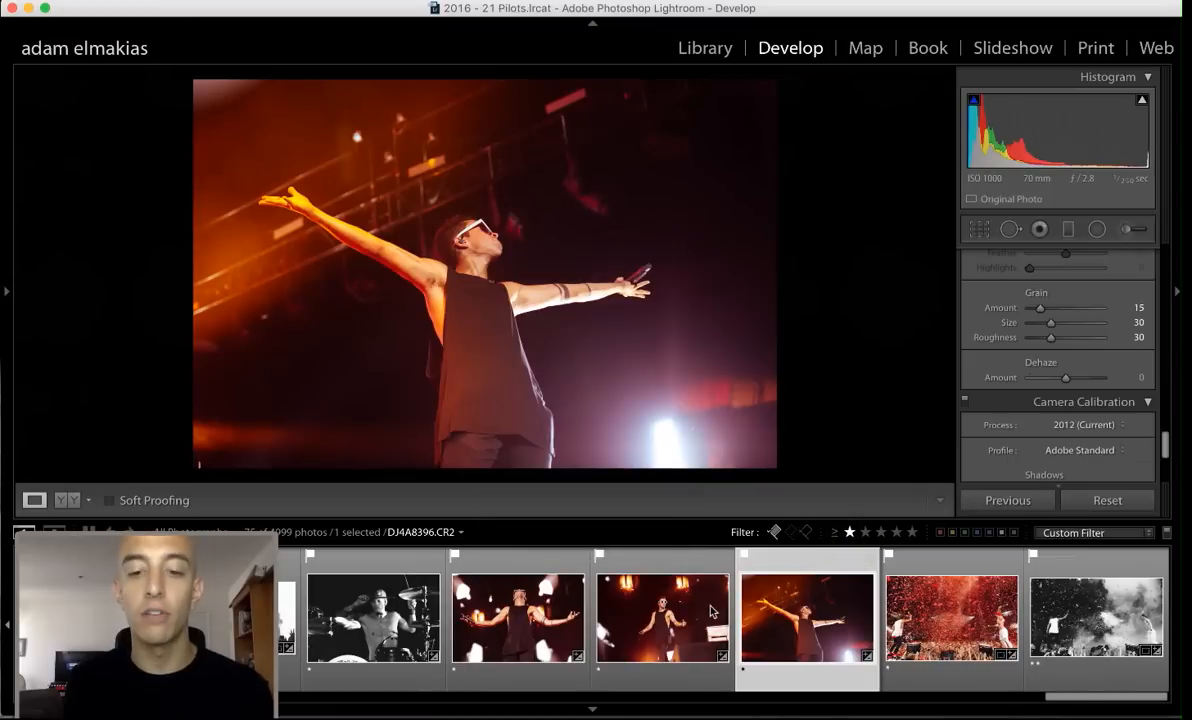
left_click(941, 533)
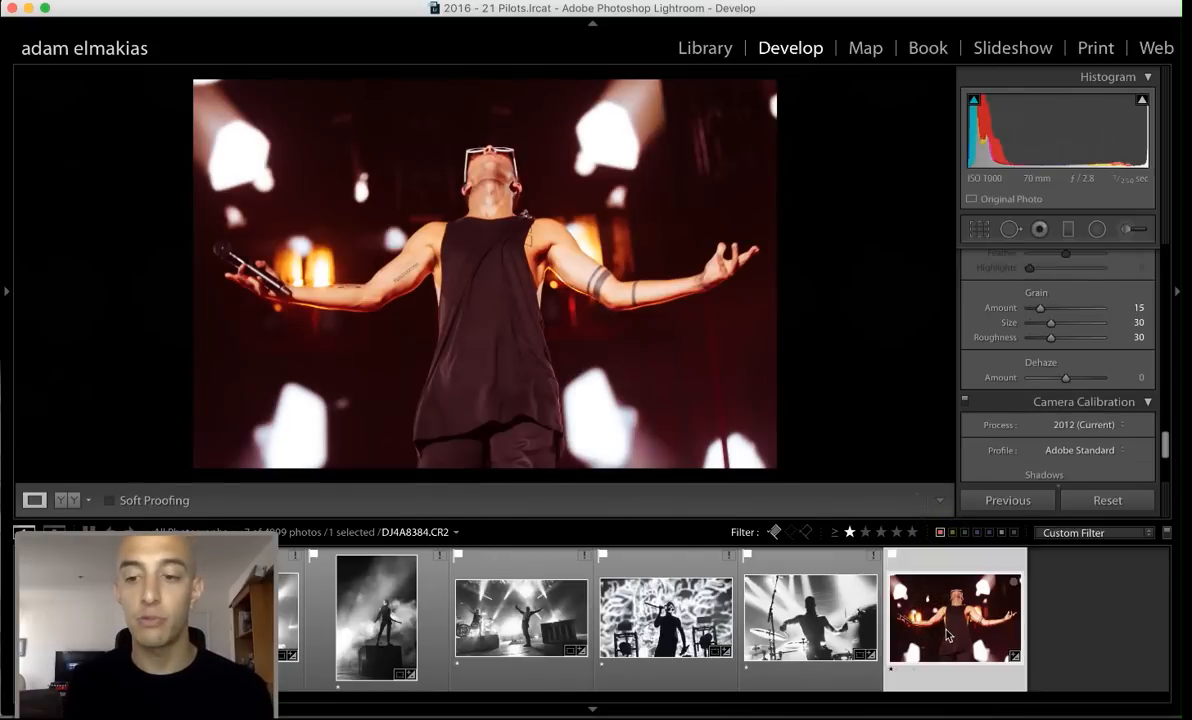
left_click(952, 533)
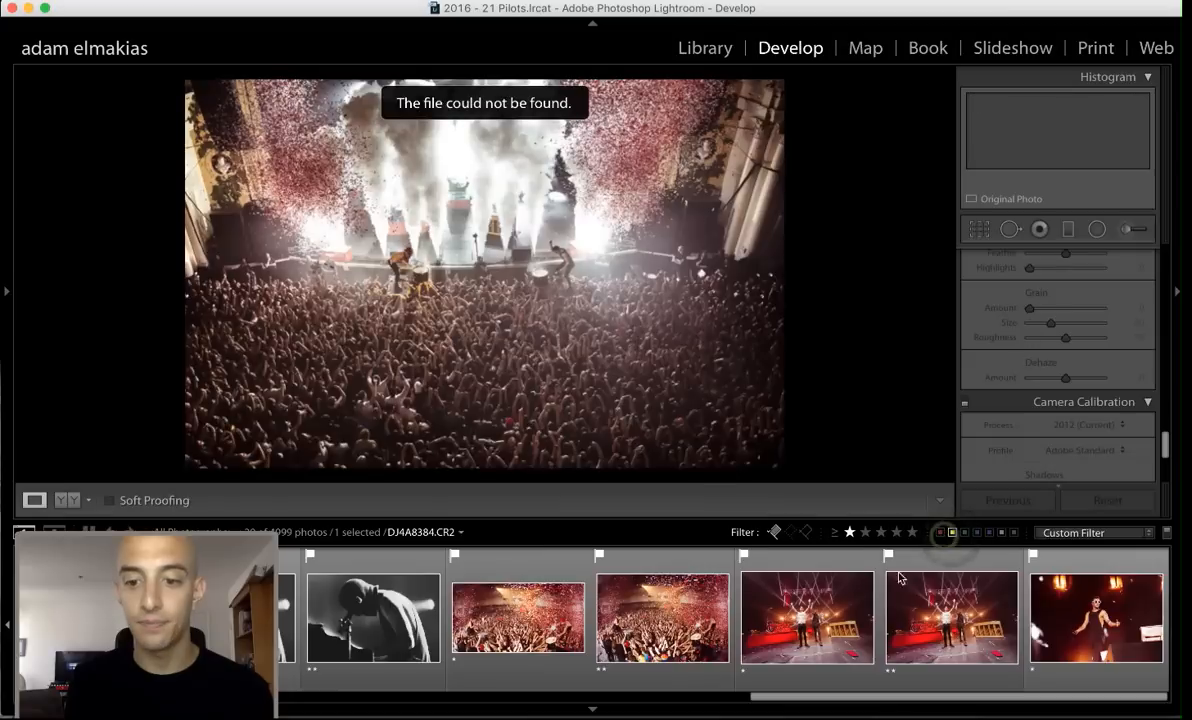
left_click(941, 533)
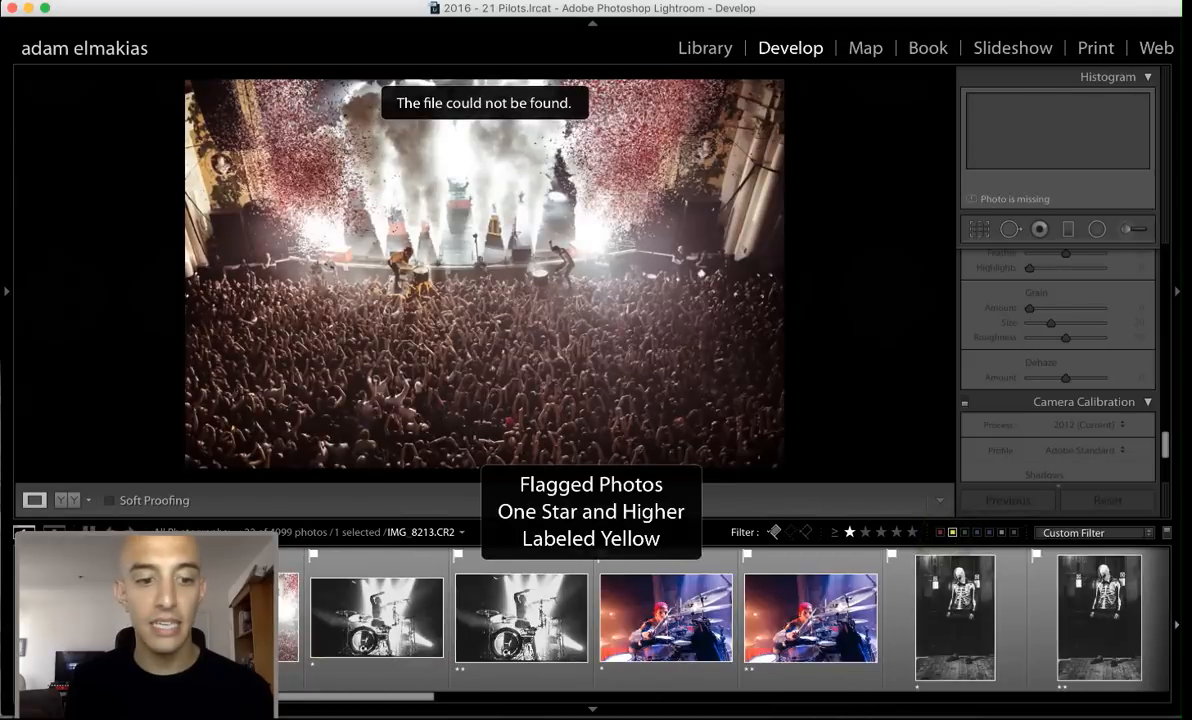
scroll(797, 640, "down", 5)
left_click(1105, 617)
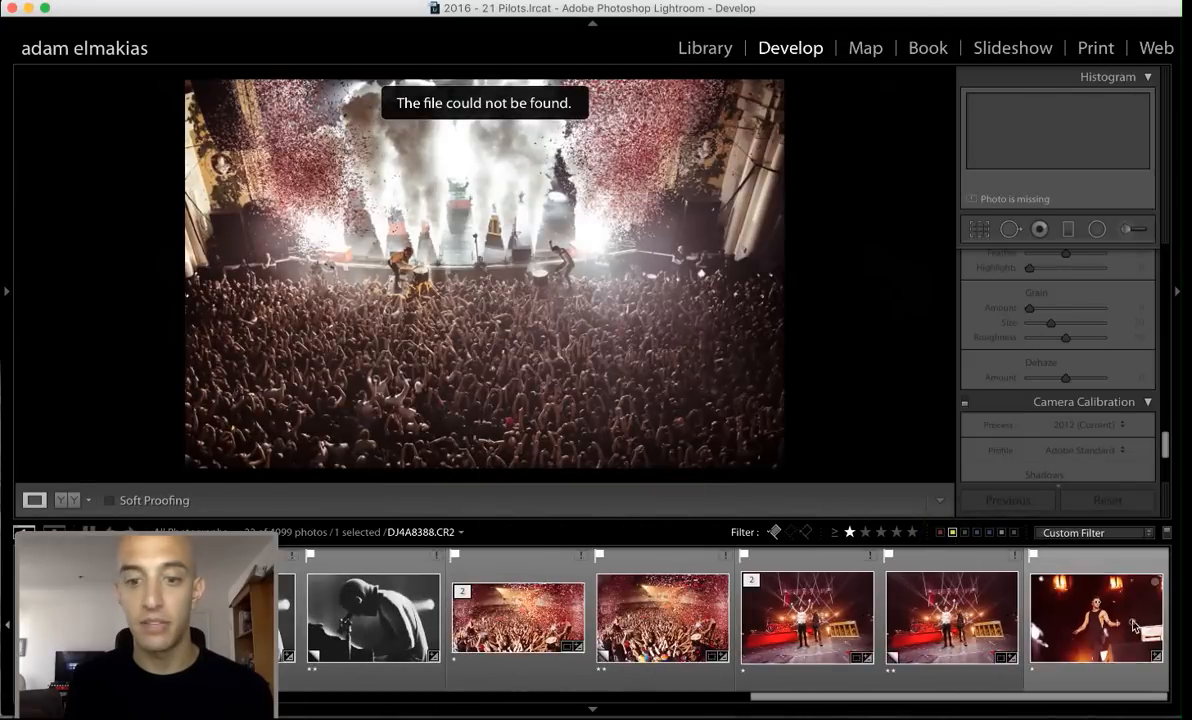
Switch the label filter from yellow to green, then clear both the label and star filters
left_click(955, 533)
left_click(964, 533)
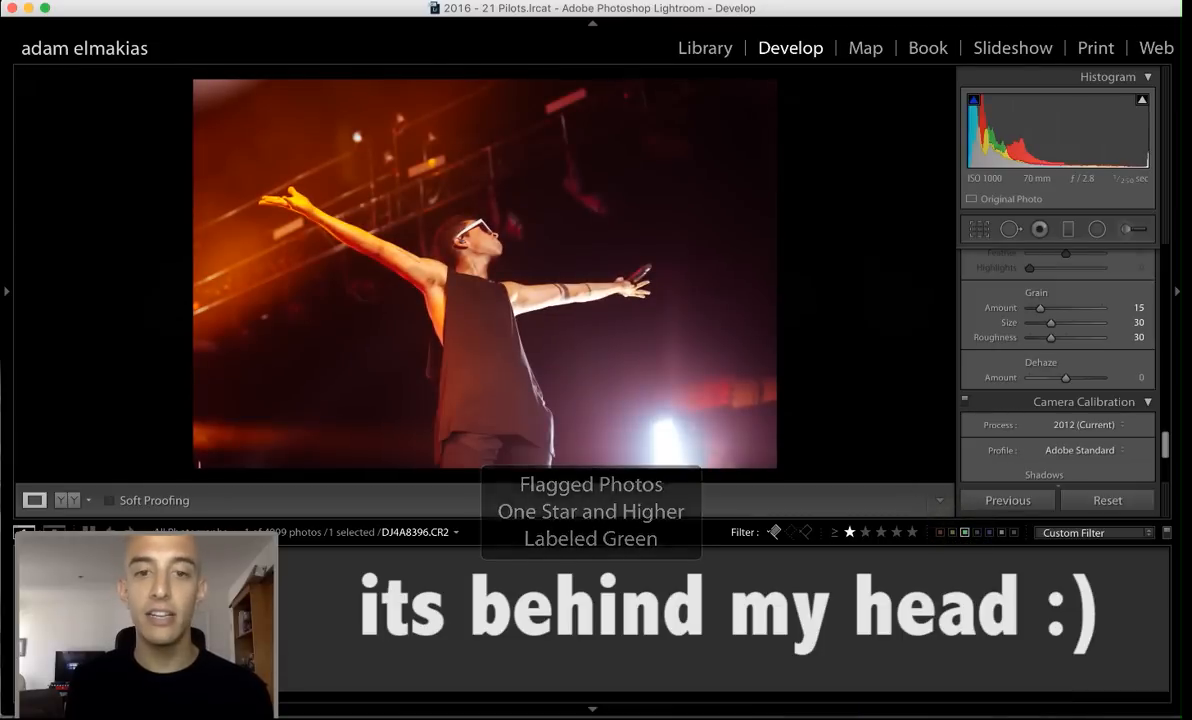
left_click(964, 533)
left_click(849, 532)
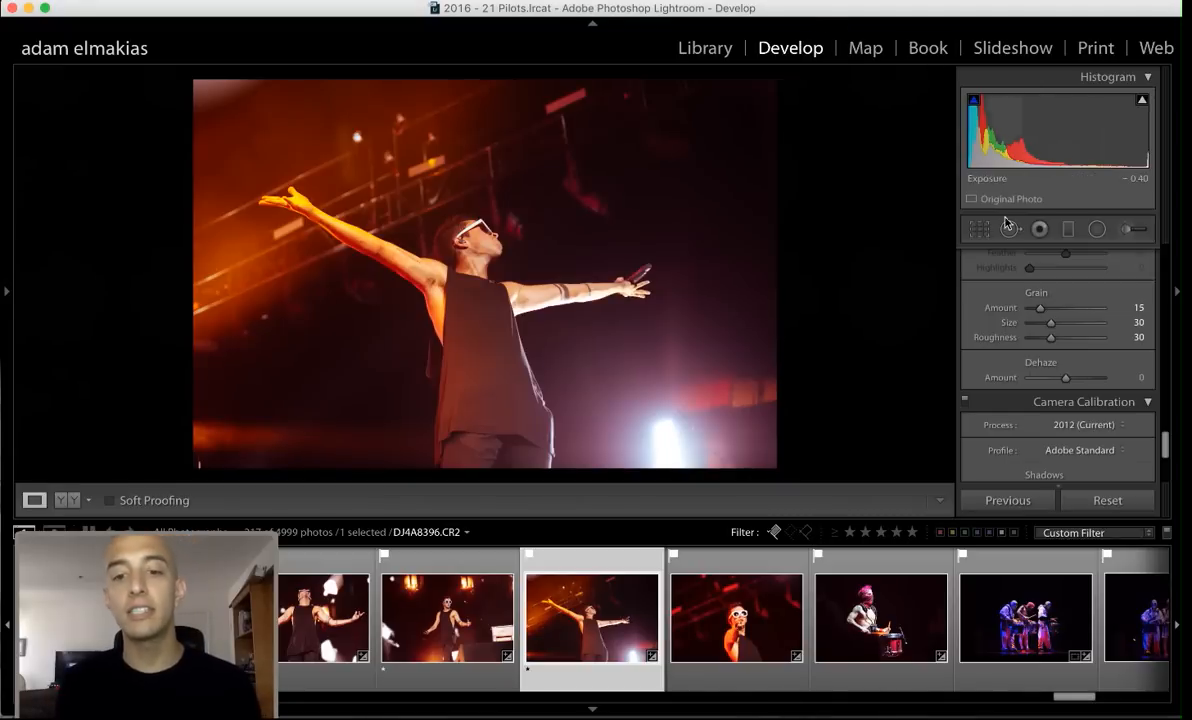
View photo IMG_8247.CR2 and browse back through the earlier flagged photos in the filmstrip
scroll(740, 592, "down", 5)
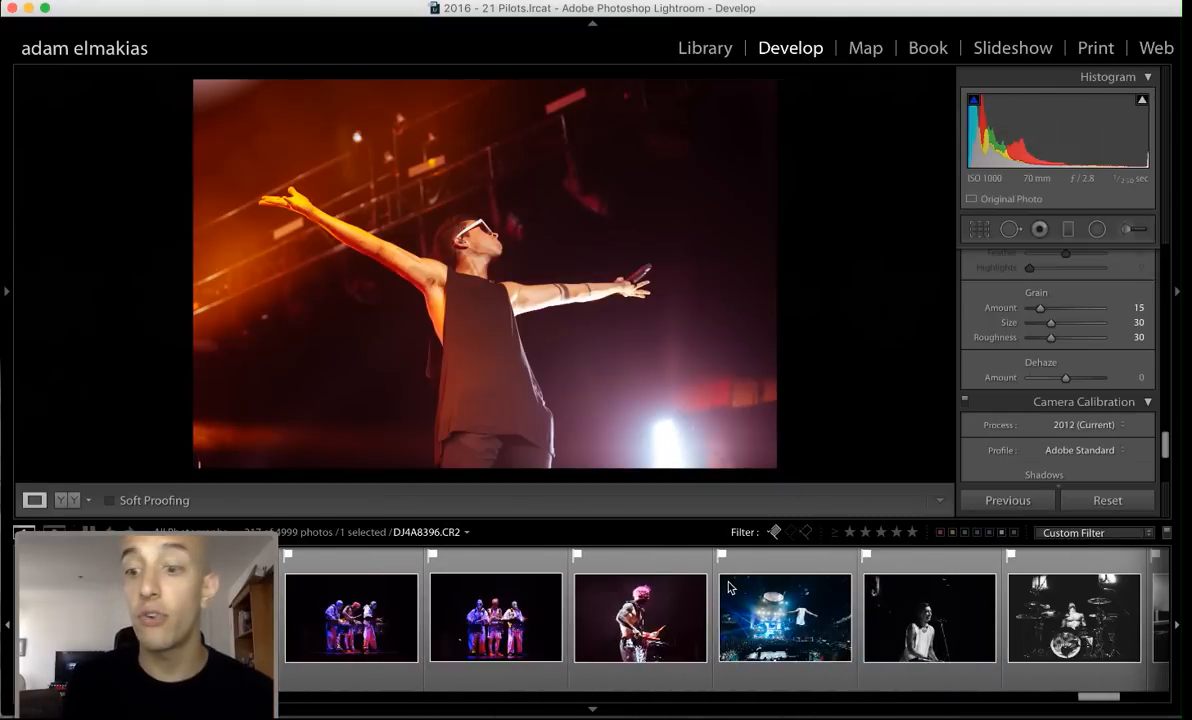
left_click(757, 633)
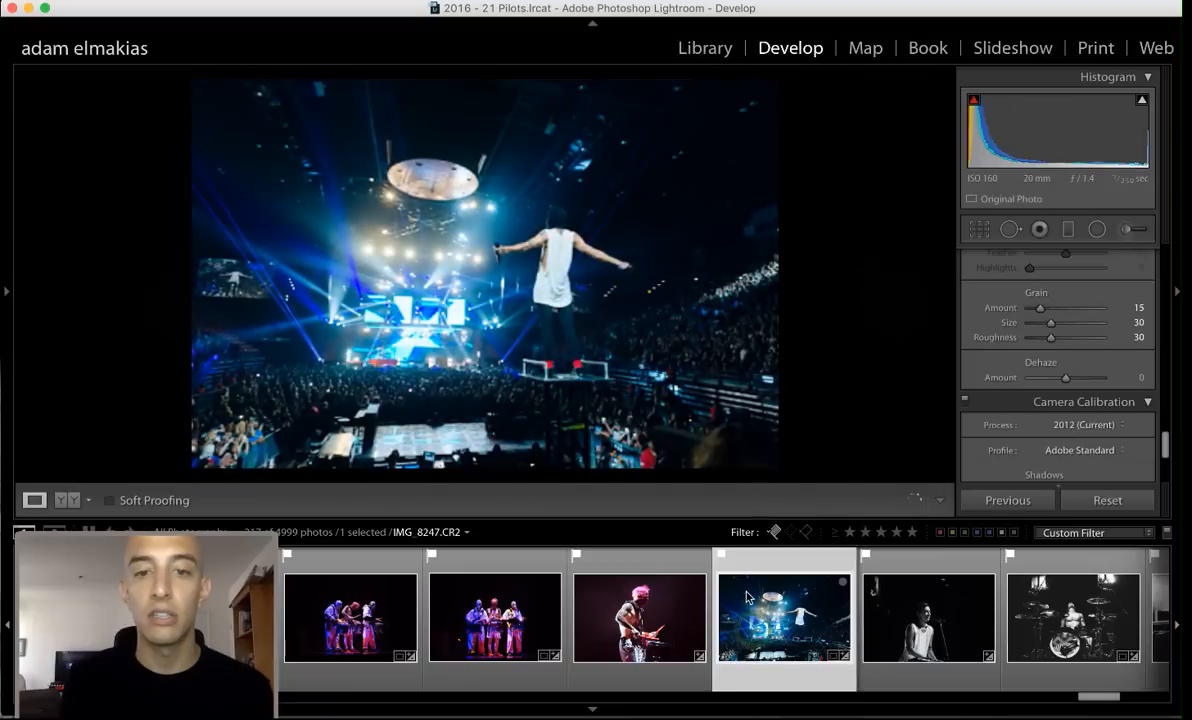
scroll(785, 590, "up", 3)
scroll(785, 583, "up", 8)
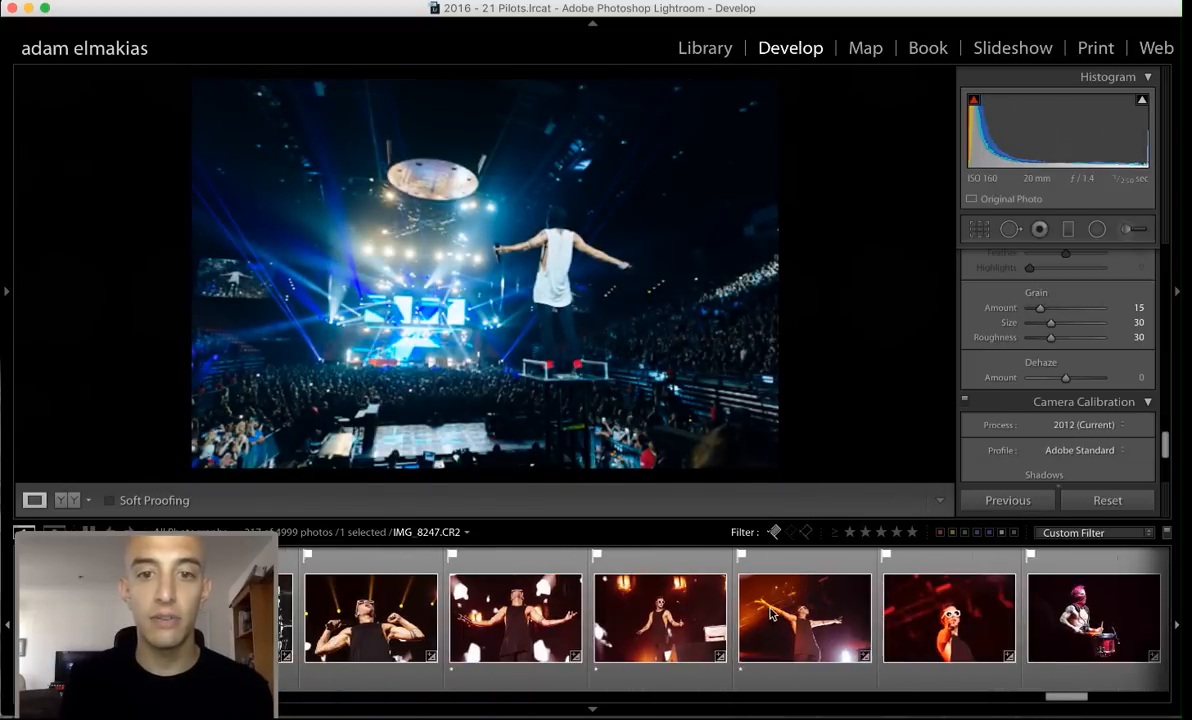
scroll(757, 618, "up", 8)
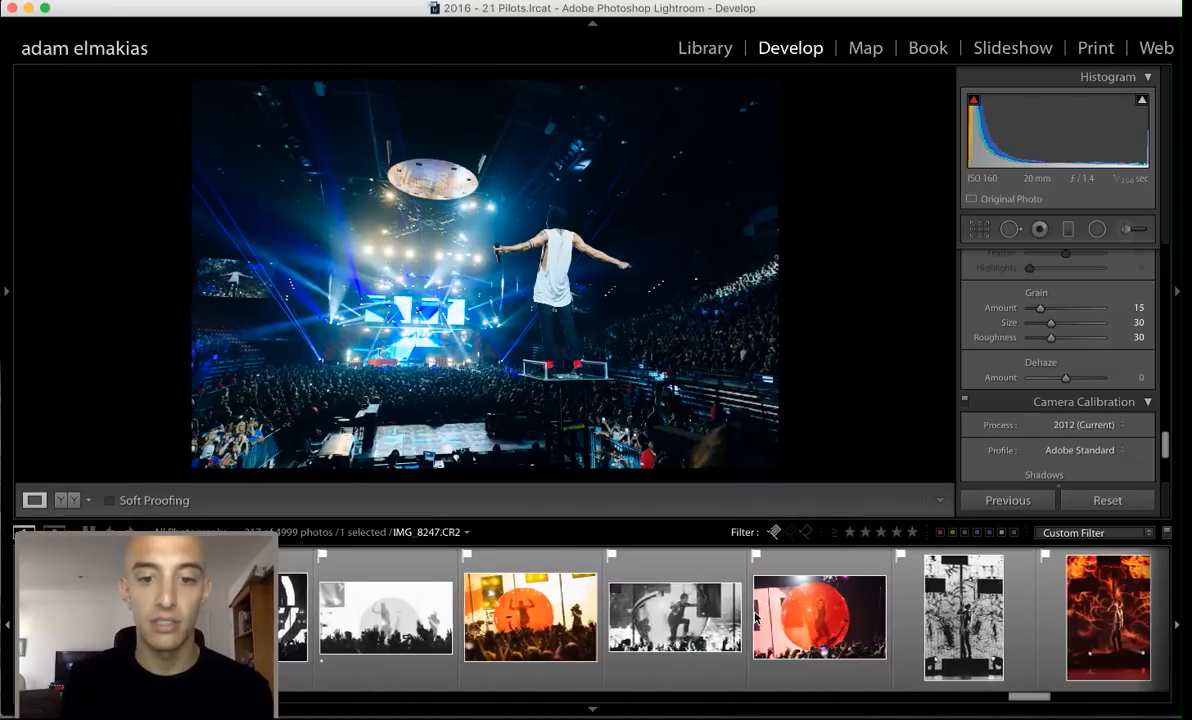
scroll(758, 622, "up", 6)
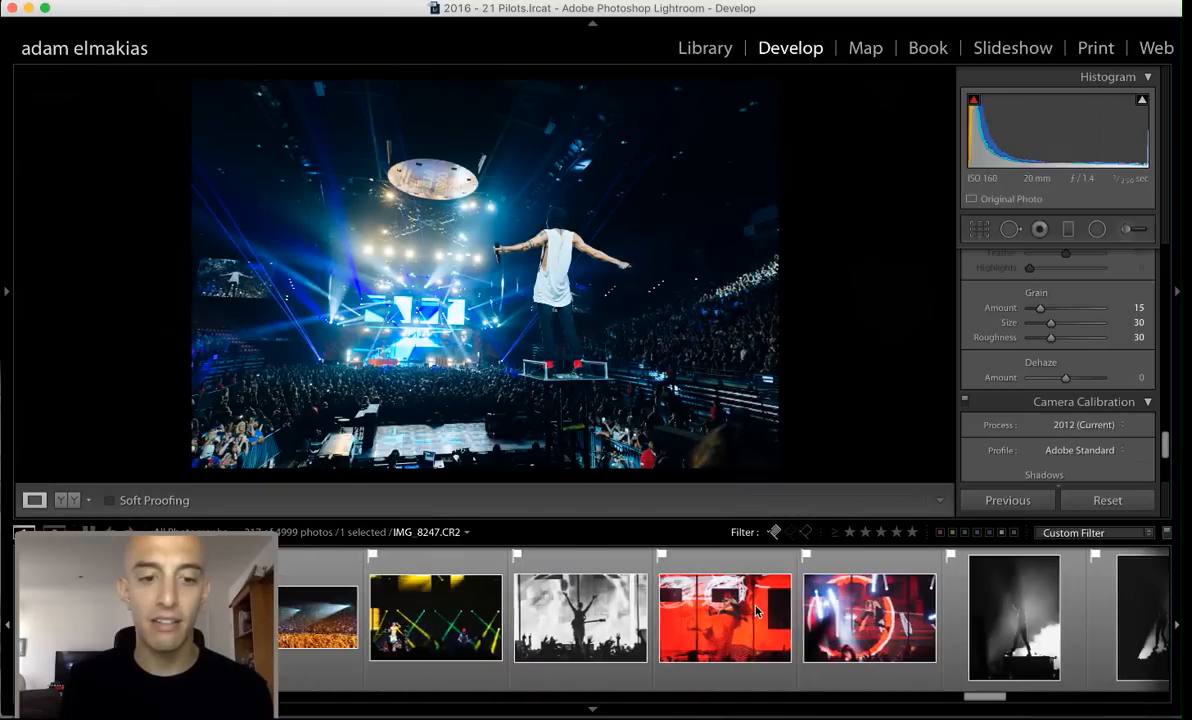
Select photo IMG_8232.CR2 and compare its unedited Before view with the edited version
left_click(553, 640)
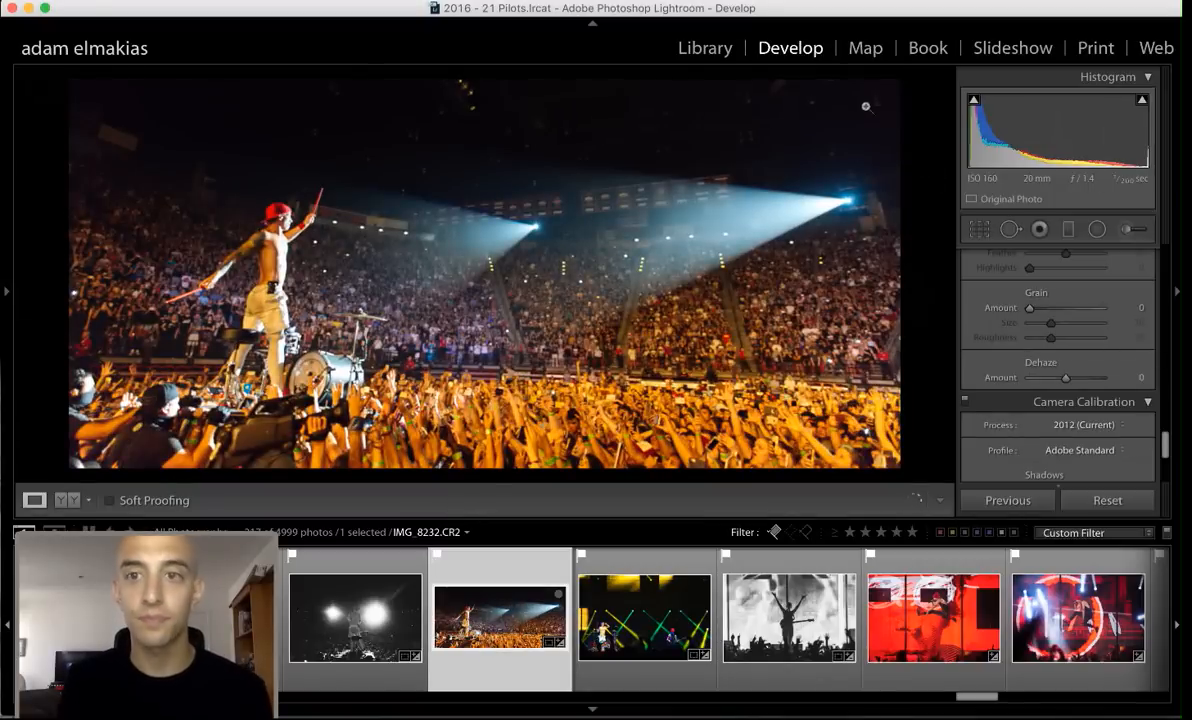
key("backslash")
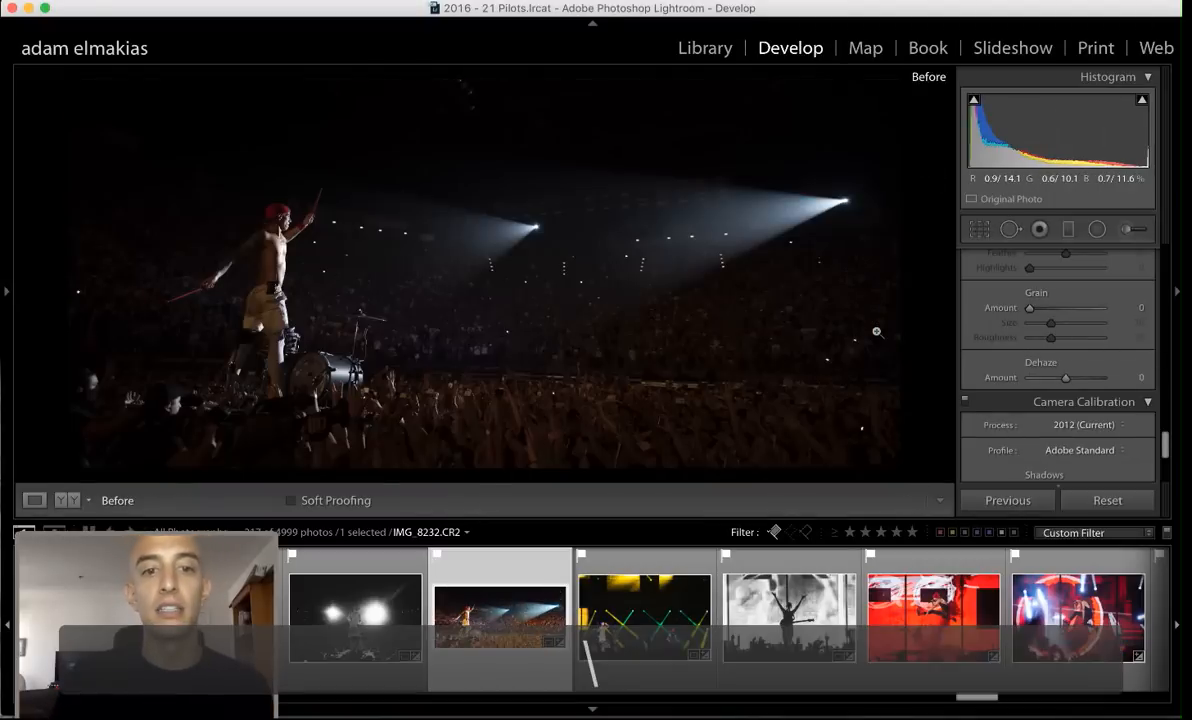
key("backslash")
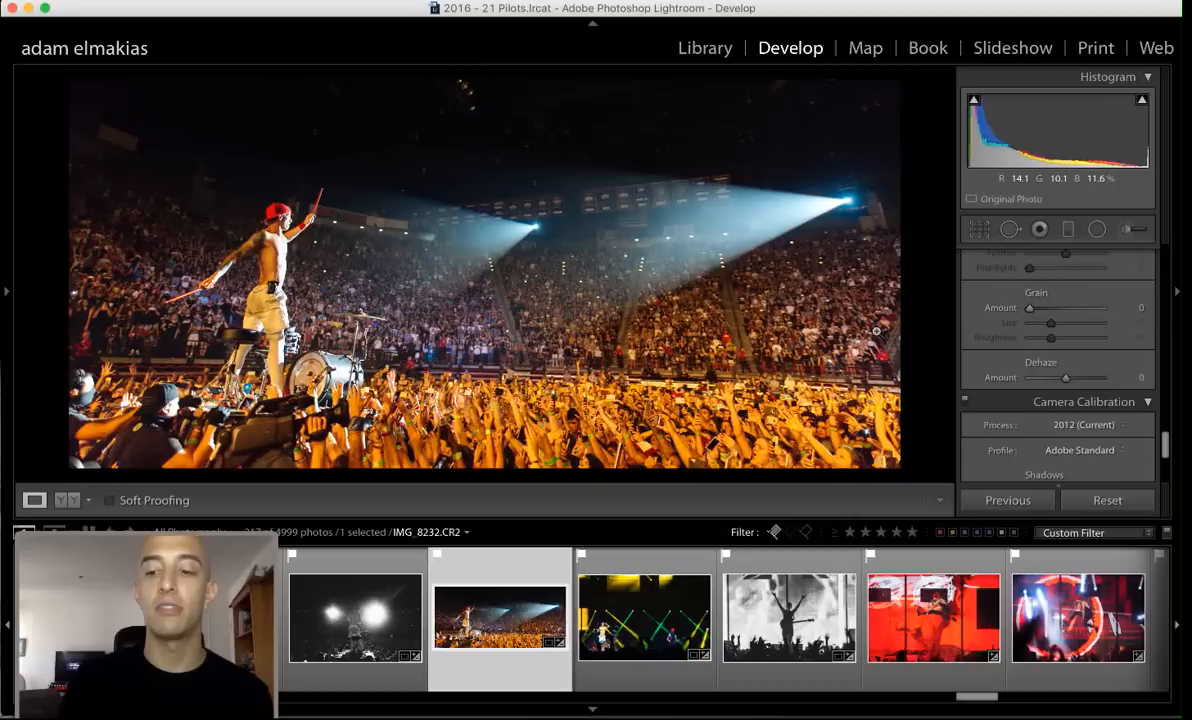
Create a virtual copy of IMG_8232.CR2 and compare it with the original, ending with the copy selected
right_click(503, 633)
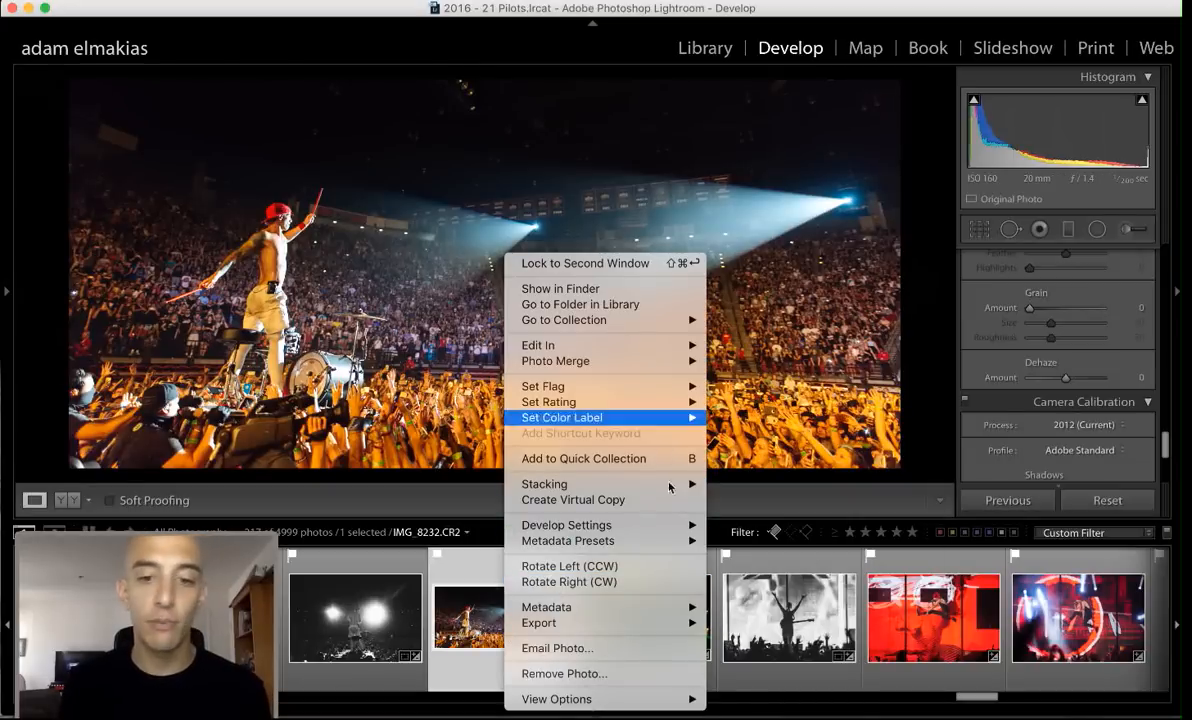
left_click(641, 500)
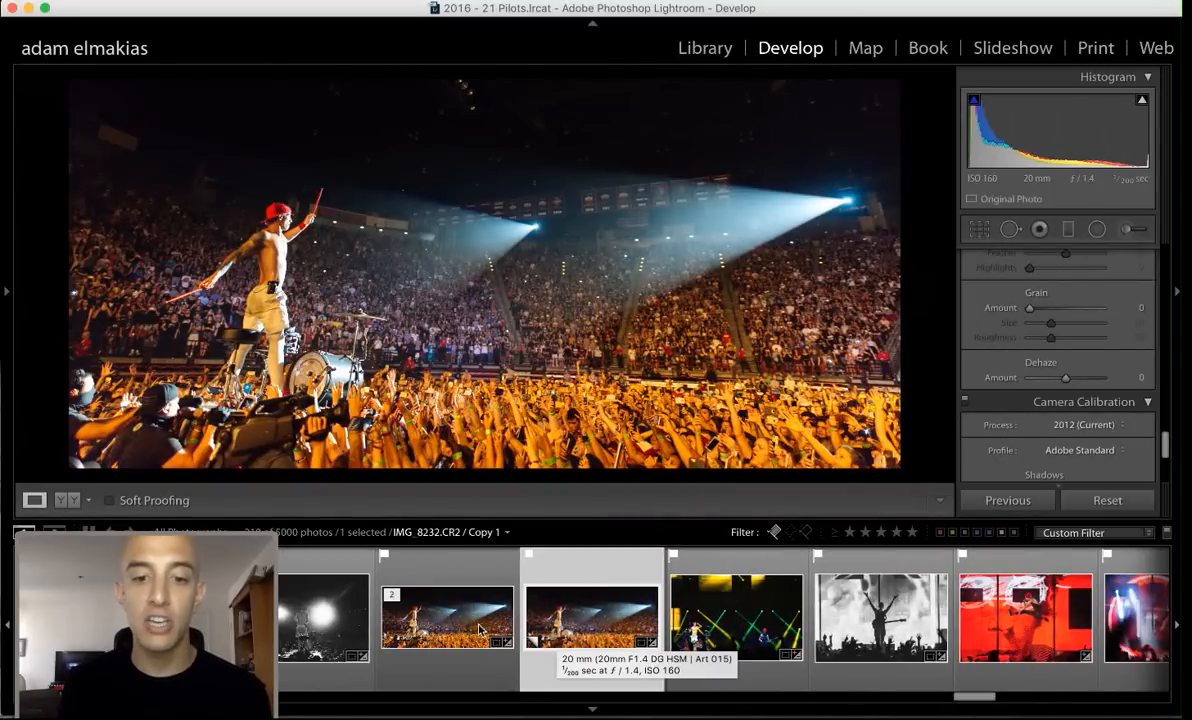
left_click(457, 627)
left_click(568, 606)
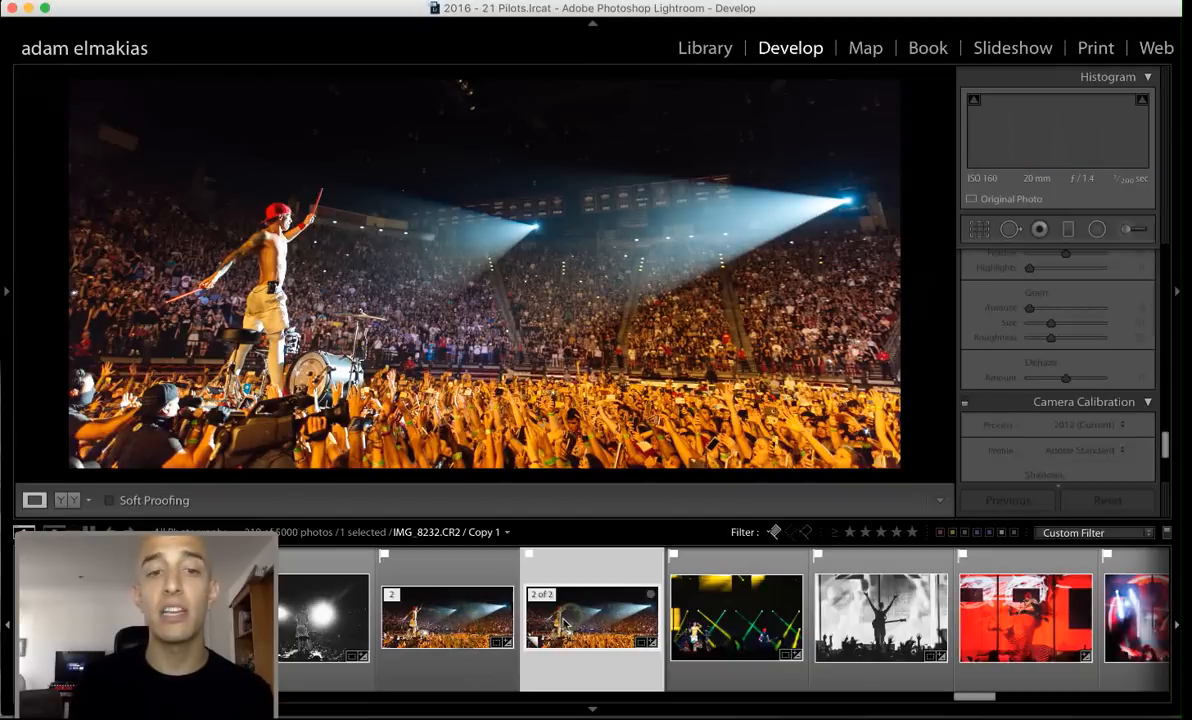
left_click(458, 624)
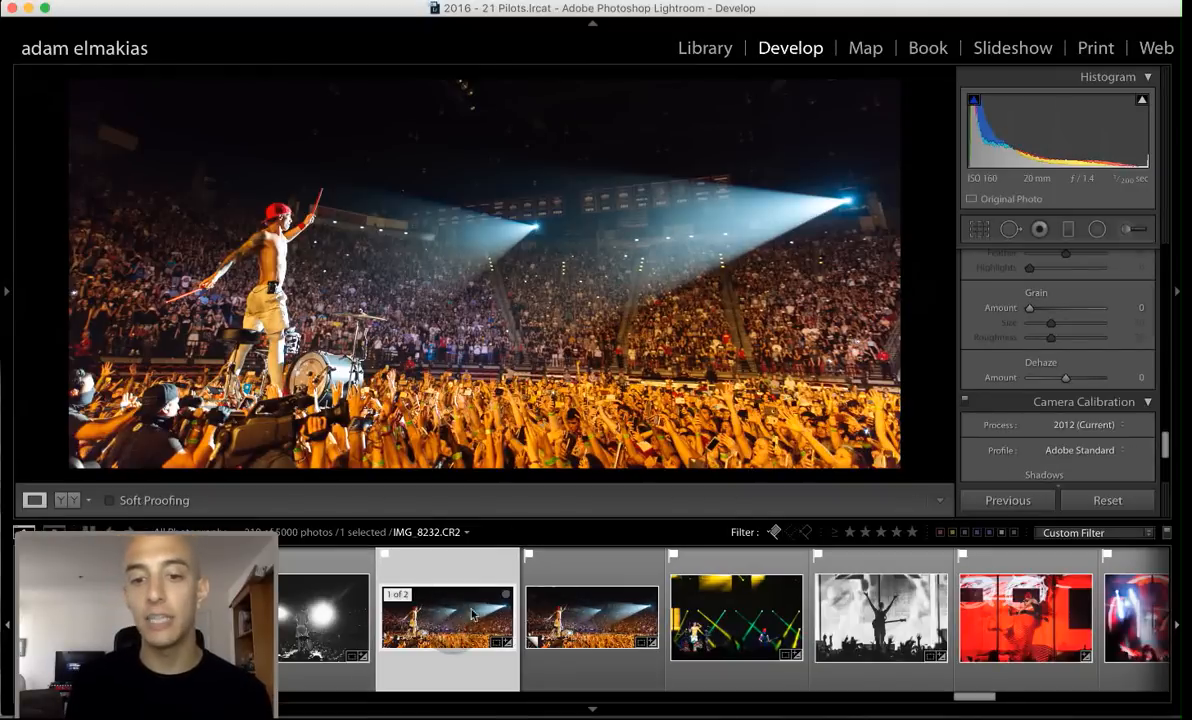
left_click(551, 620)
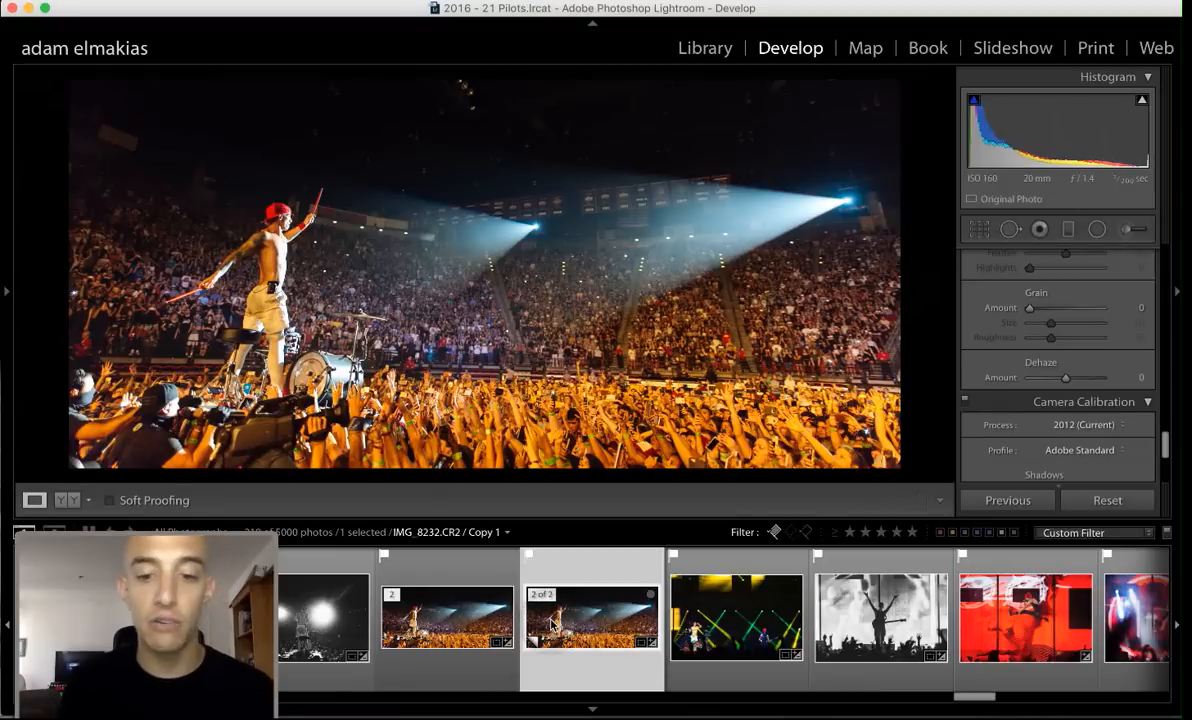
Reset all develop adjustments on the virtual copy of IMG_8232.CR2
left_click(1100, 498)
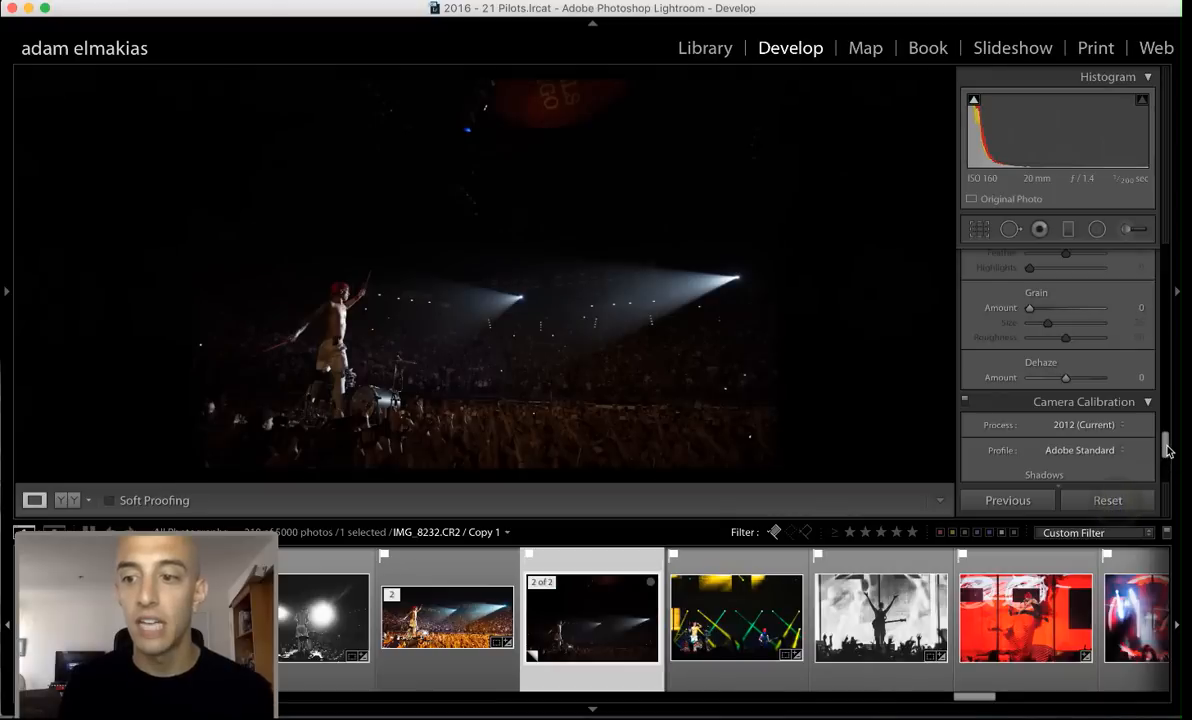
left_click_drag(1168, 450, 1171, 170)
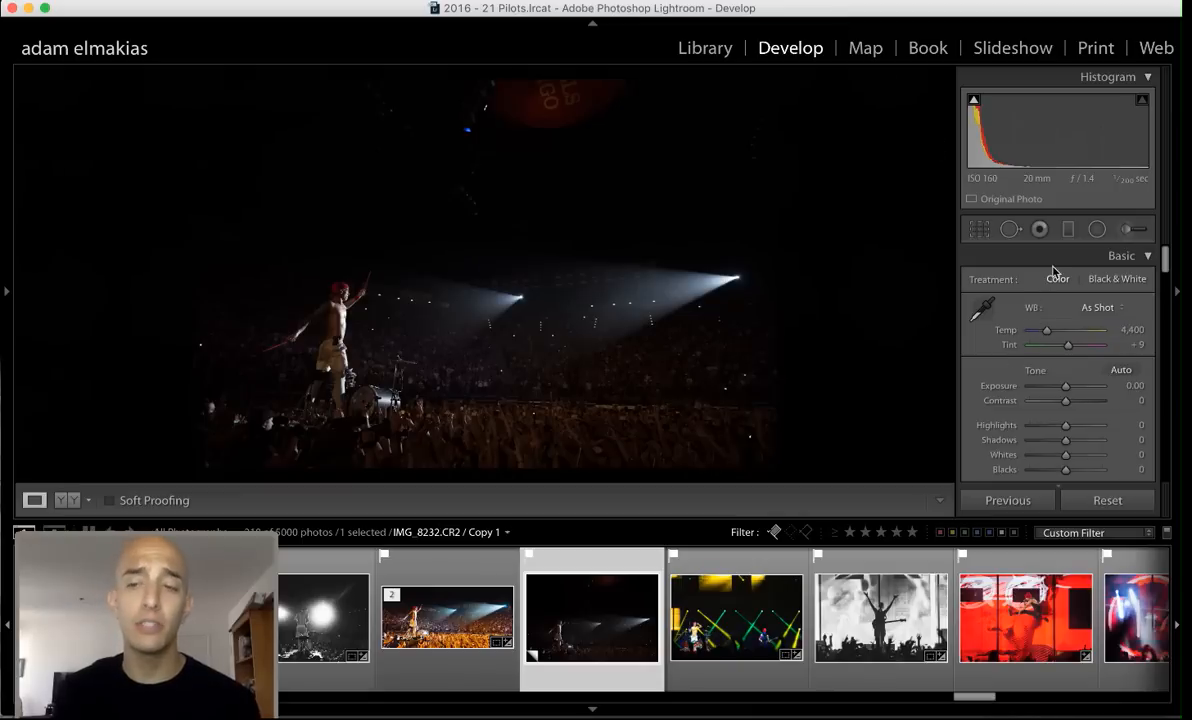
left_click_drag(1165, 262, 1160, 227)
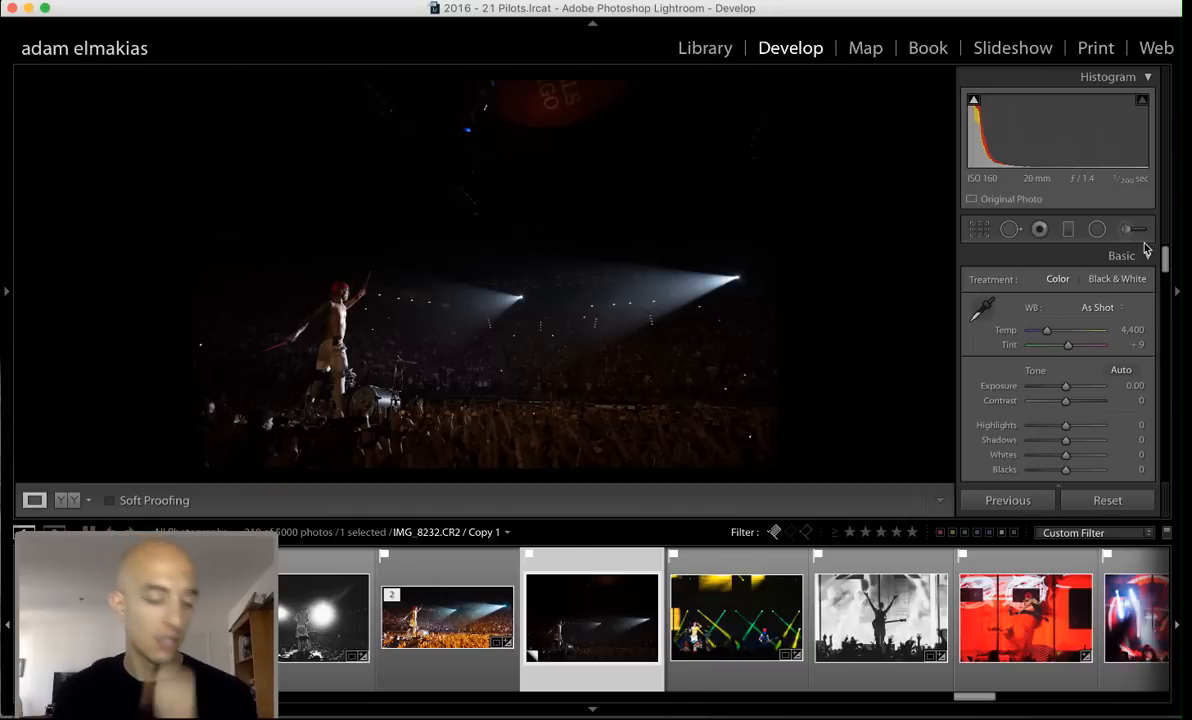
Start cropping the virtual copy and keep the crop aspect at Original
left_click(980, 230)
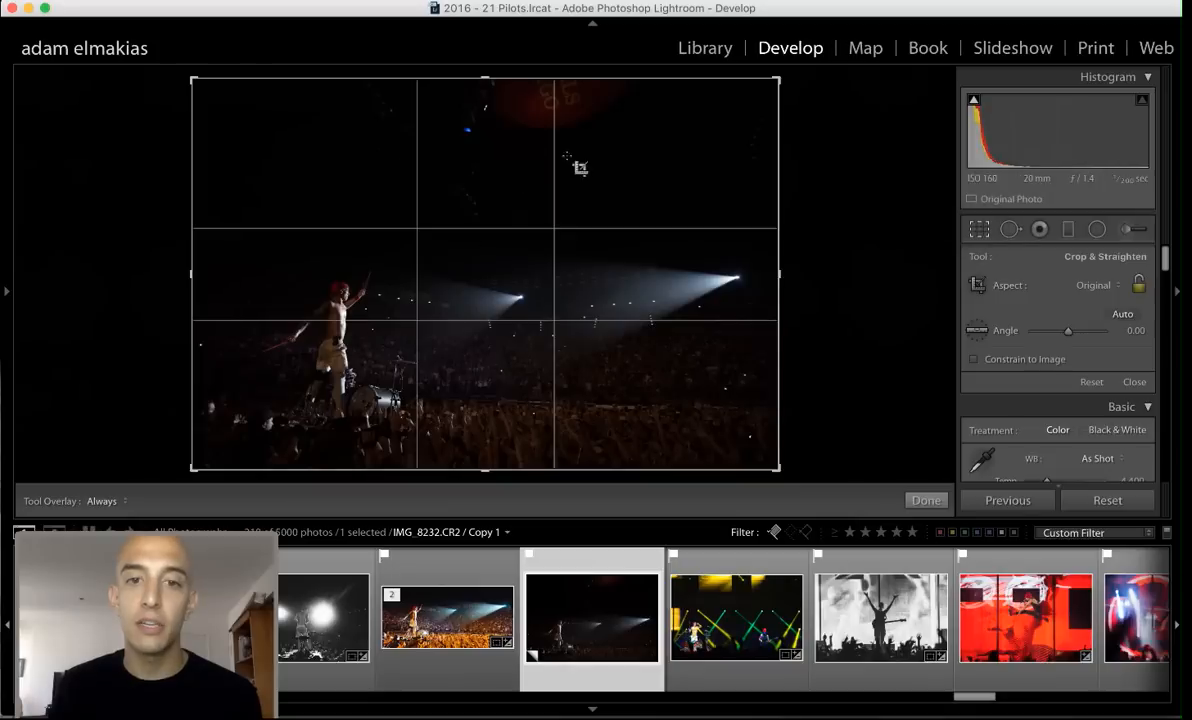
double_click(487, 74)
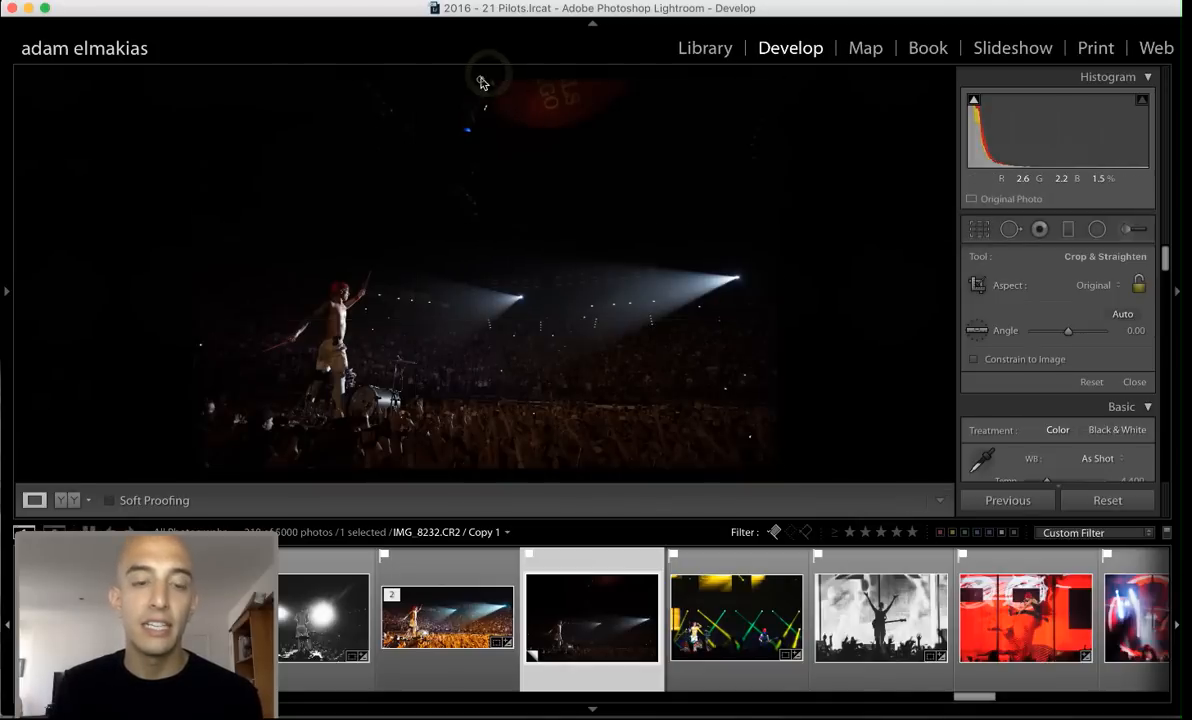
key("r")
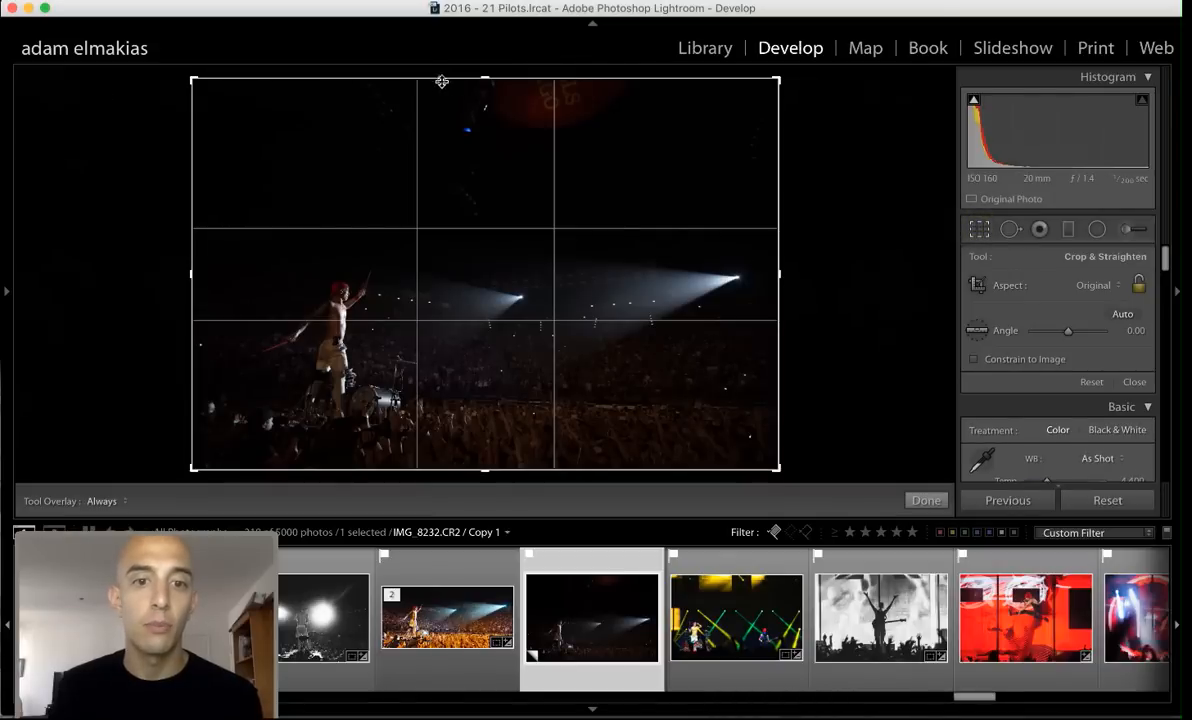
left_click_drag(442, 81, 442, 77)
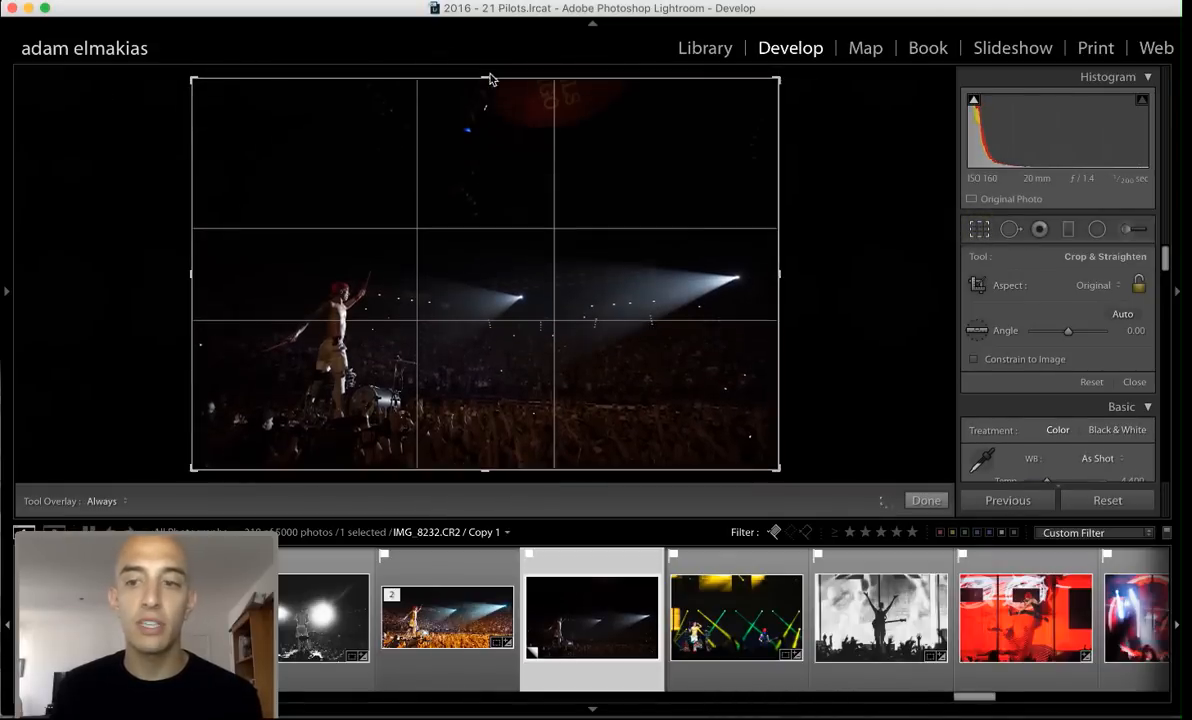
left_click(1022, 287)
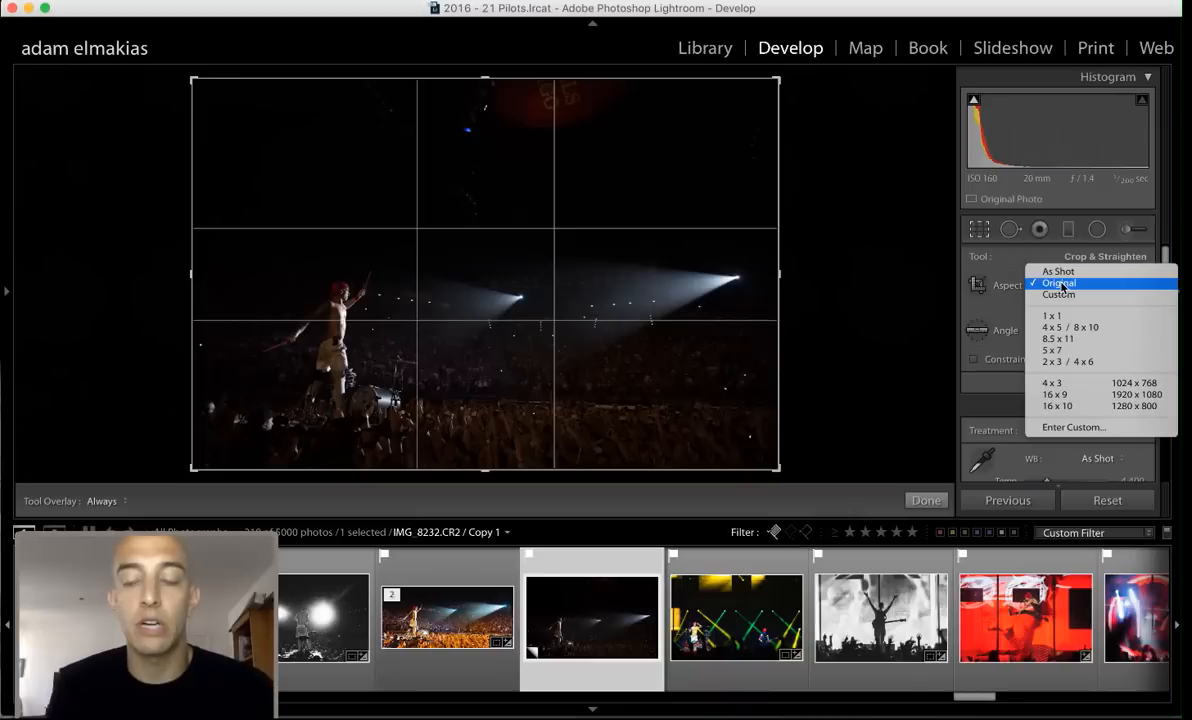
left_click(1060, 286)
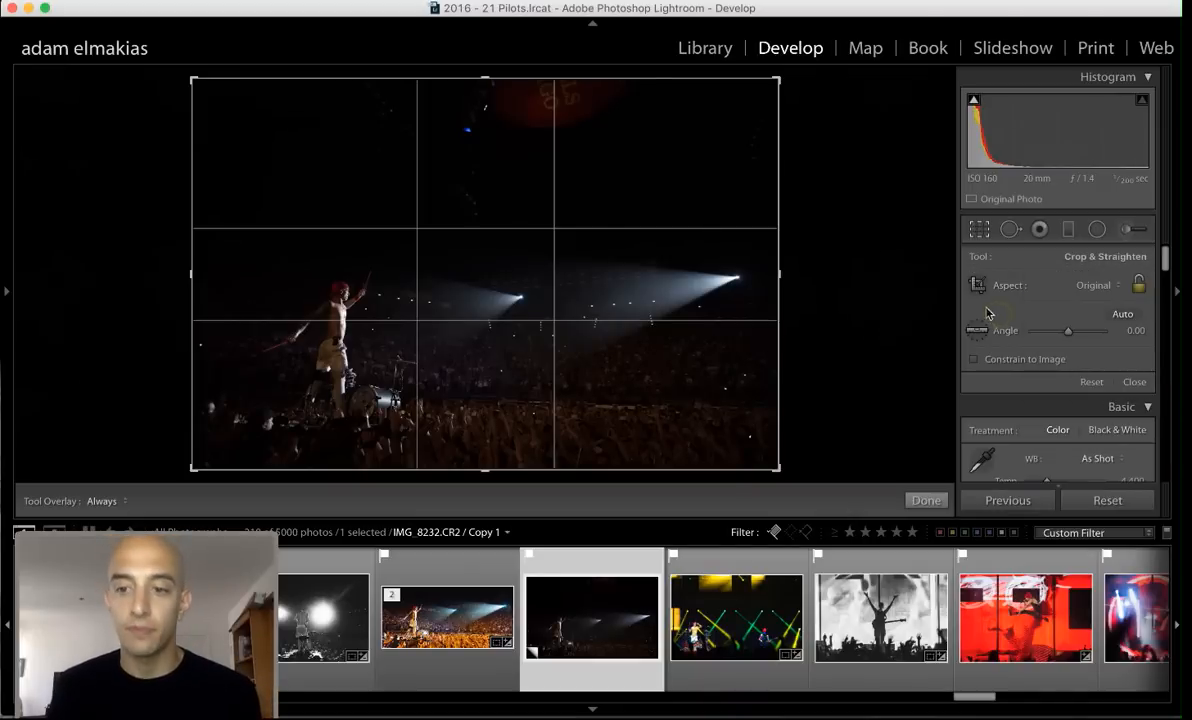
Straighten the photo along a reference line across the crowd, giving an angle of -1.05, and apply it
left_click(985, 336)
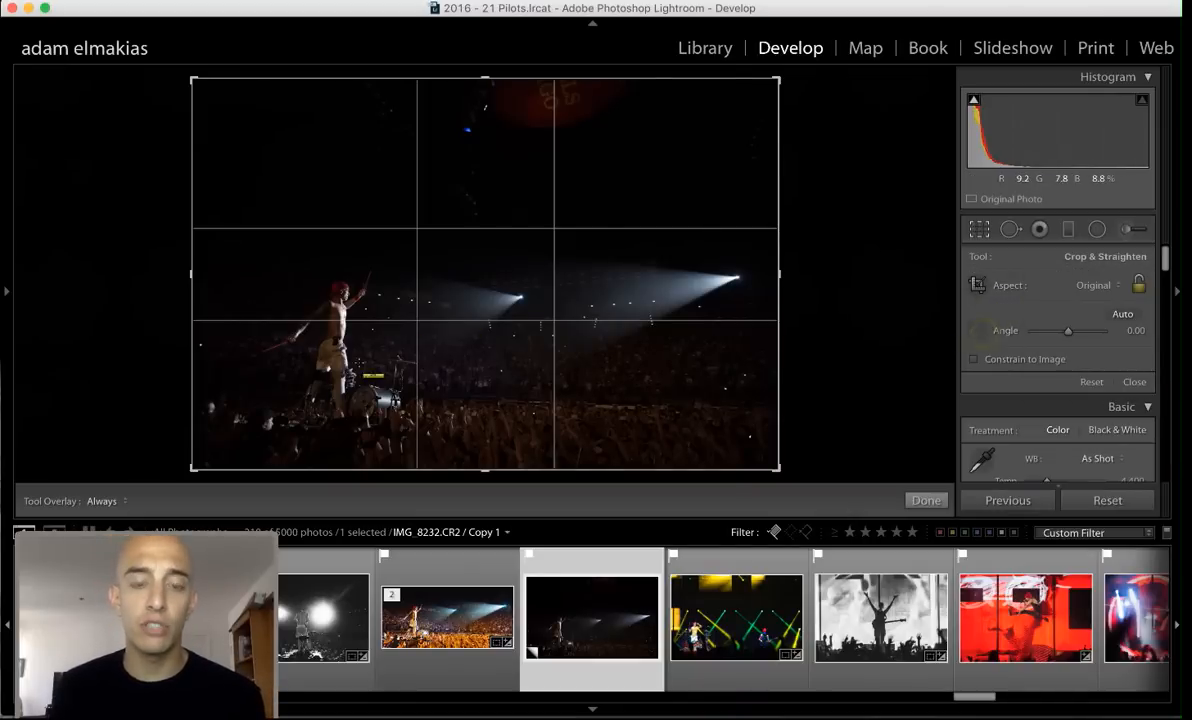
left_click_drag(289, 393, 743, 399)
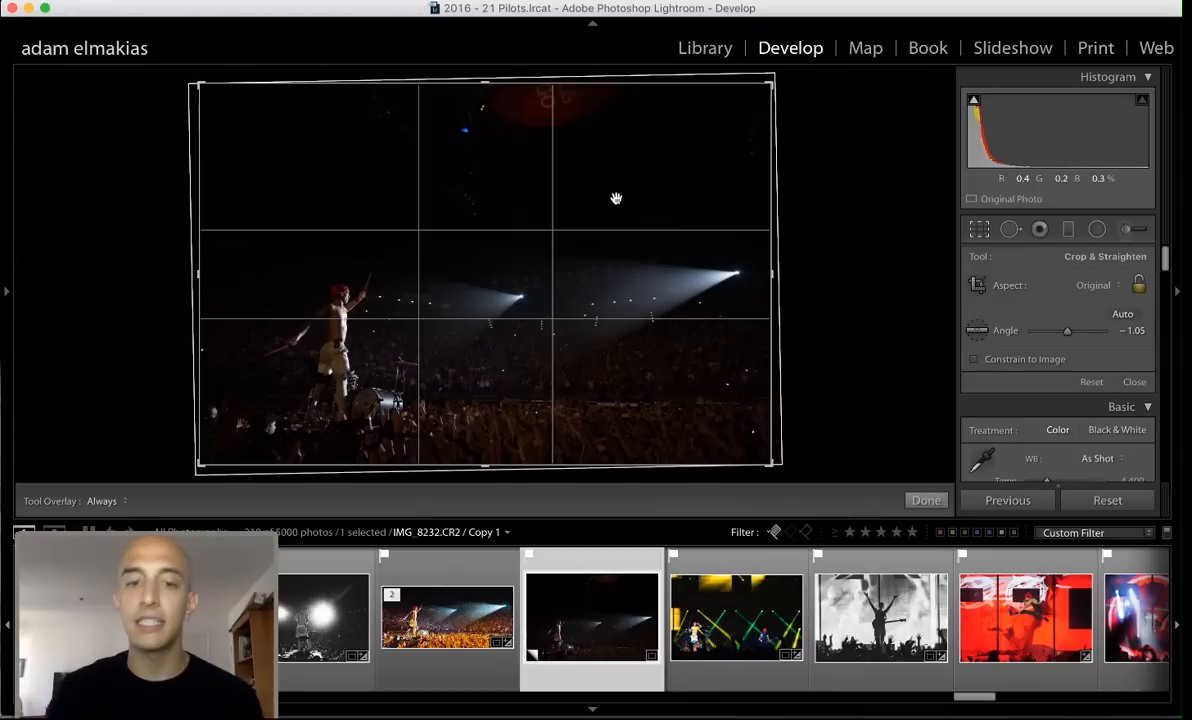
key("Return")
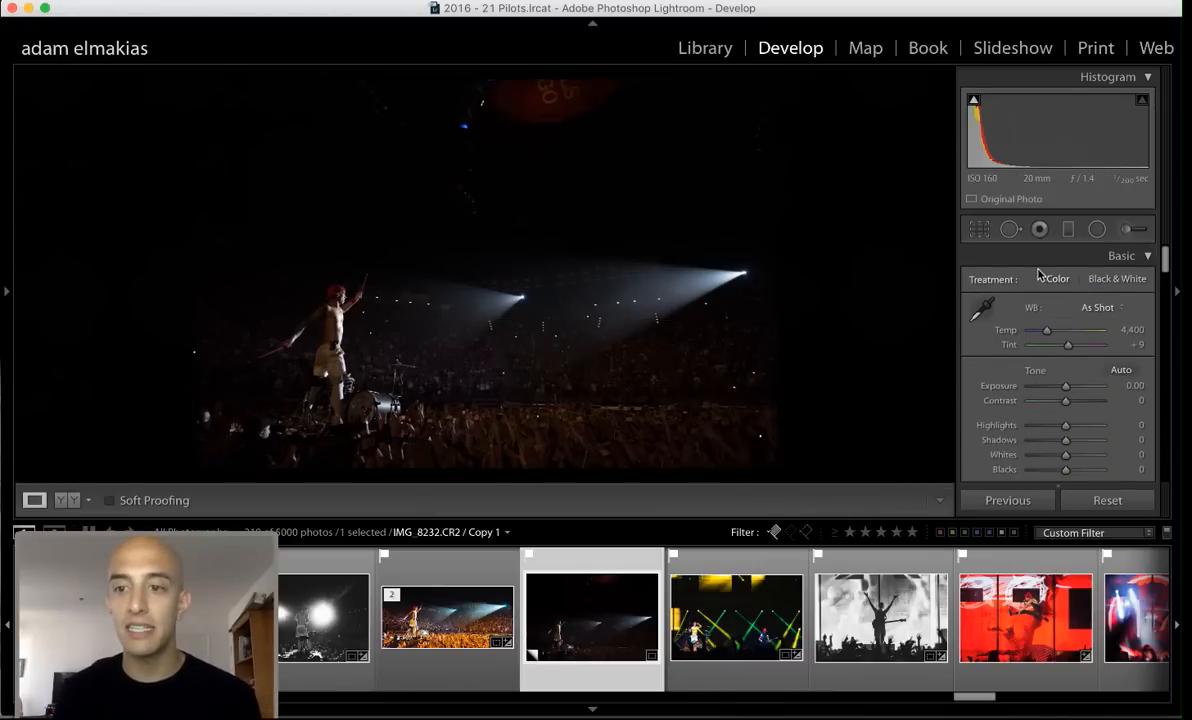
Try rotating the crop to an angle of about 6.82, then undo the rotation and close the crop
left_click(977, 230)
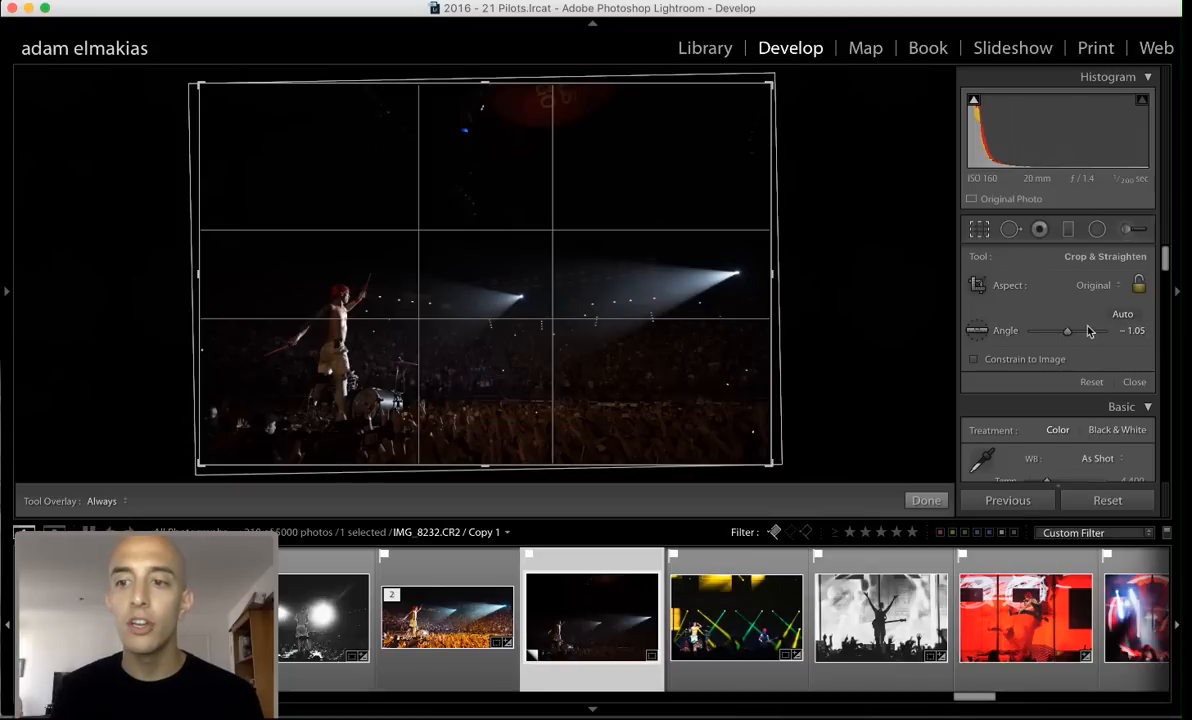
left_click_drag(1090, 331, 1074, 336)
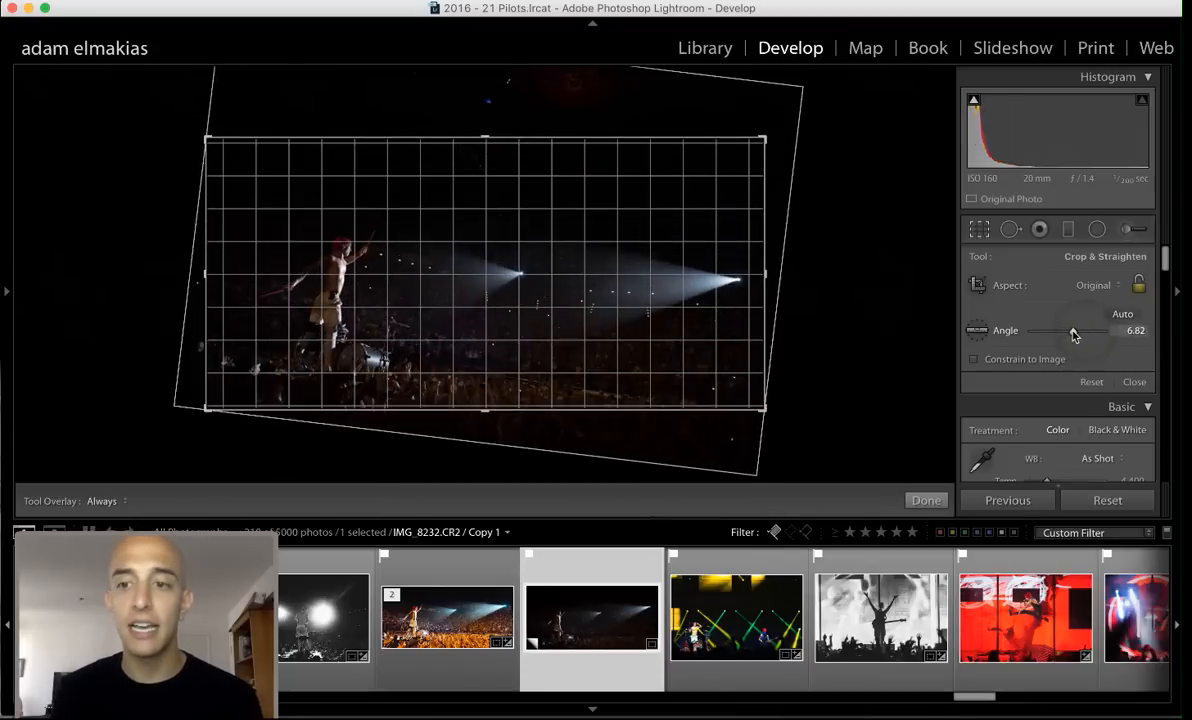
key("super+z")
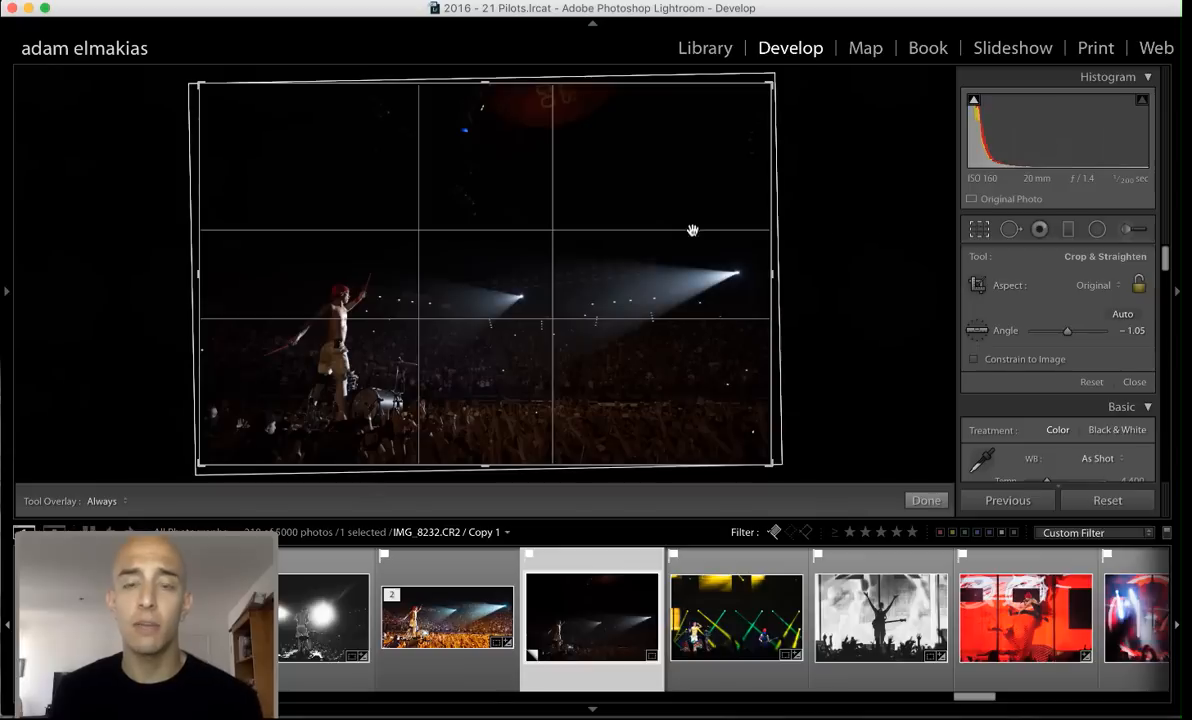
key("r")
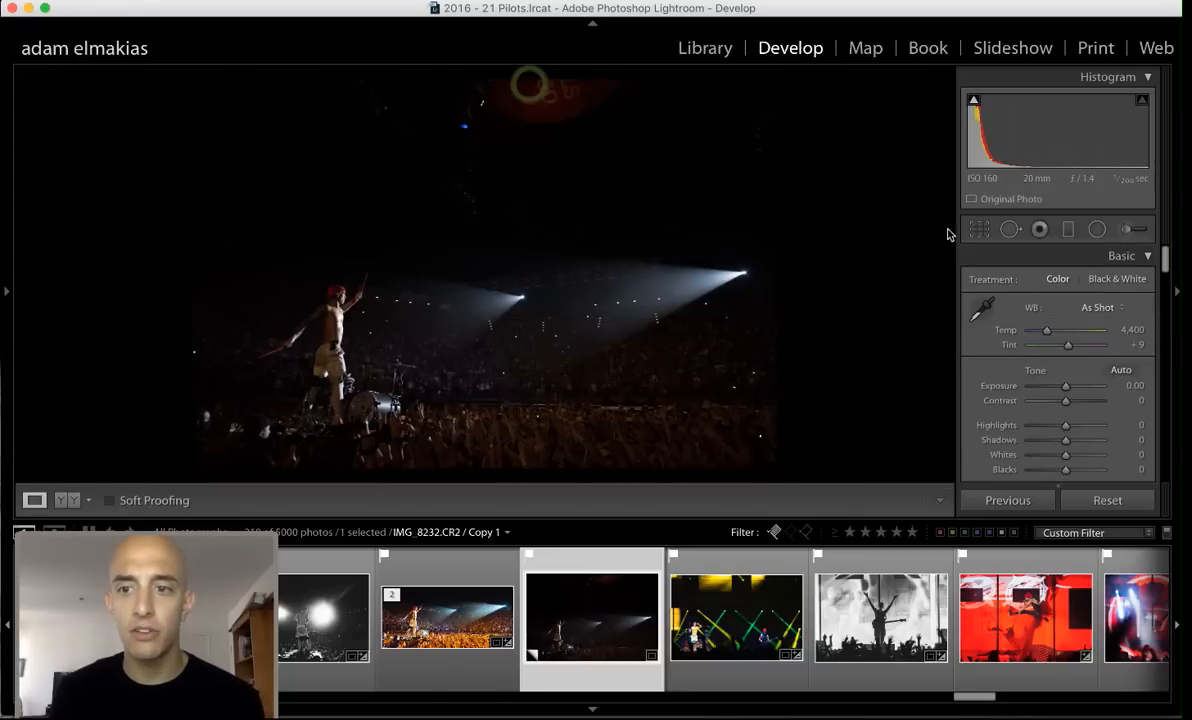
Crop off the dark upper part of the photo, shift the image slightly left within the frame, and apply the crop
key("r")
left_click_drag(486, 87, 497, 122)
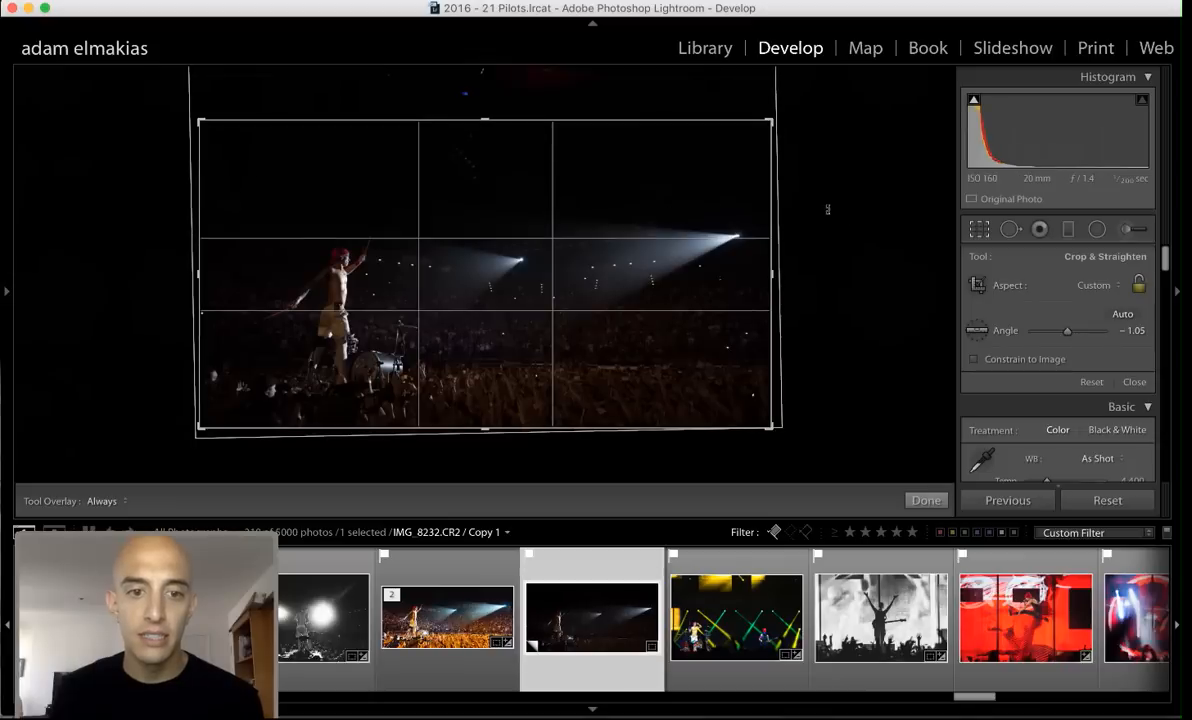
left_click_drag(786, 215, 788, 206)
left_click_drag(529, 247, 519, 247)
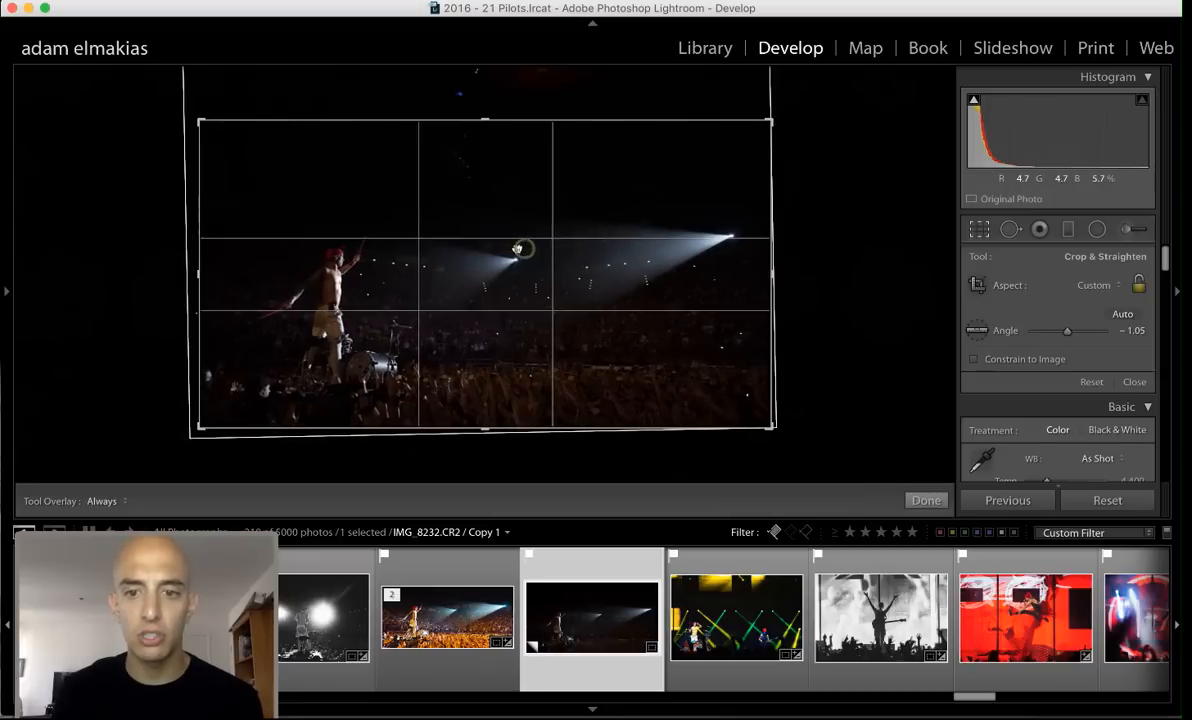
key("Return")
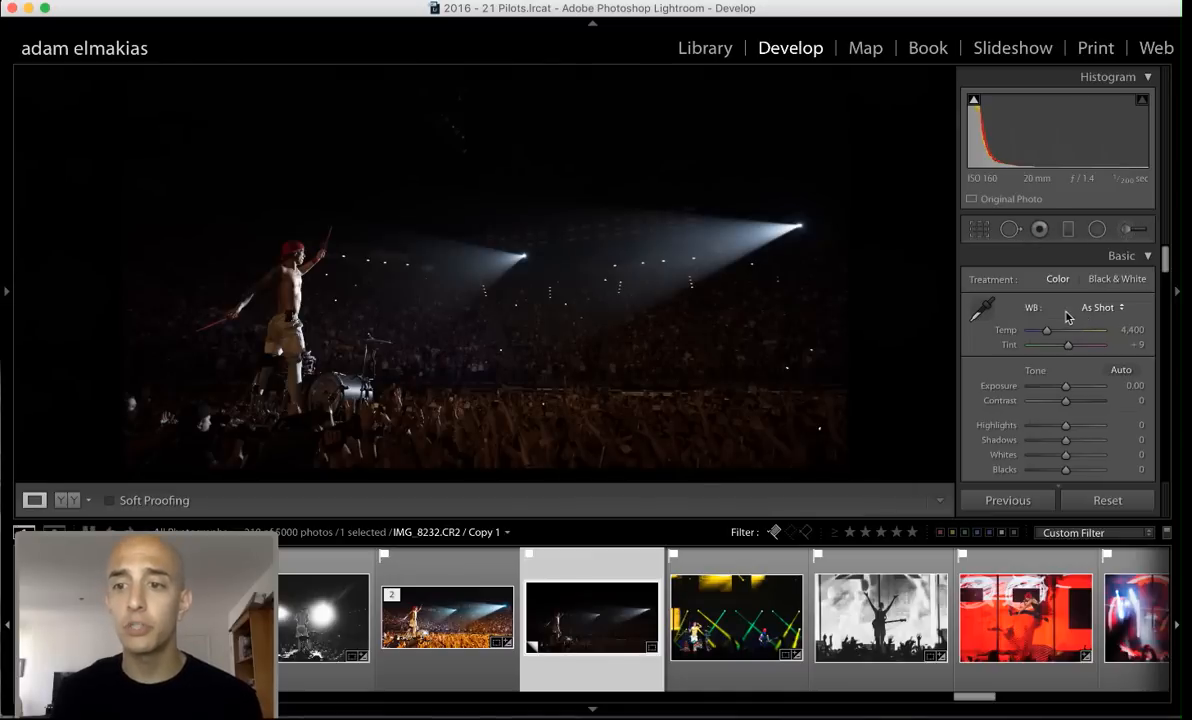
Collapse every adjustment section from Basic through Camera Calibration
scroll(1070, 330, "down", 15)
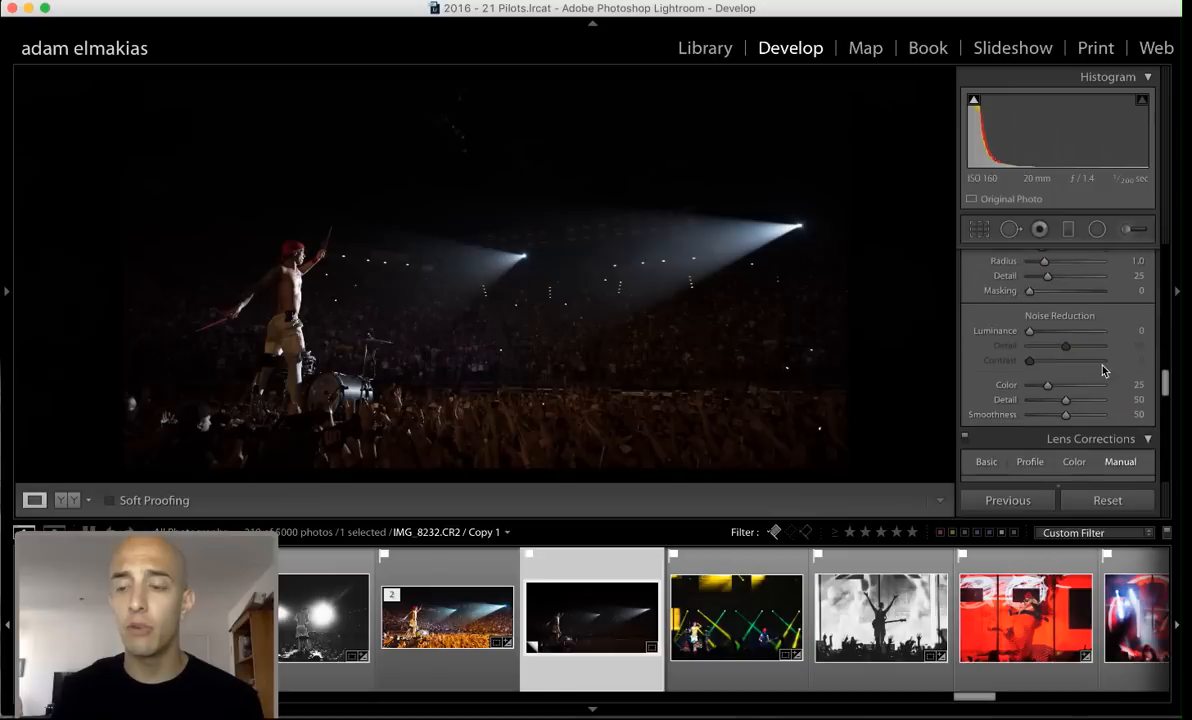
scroll(1103, 371, "up", 15)
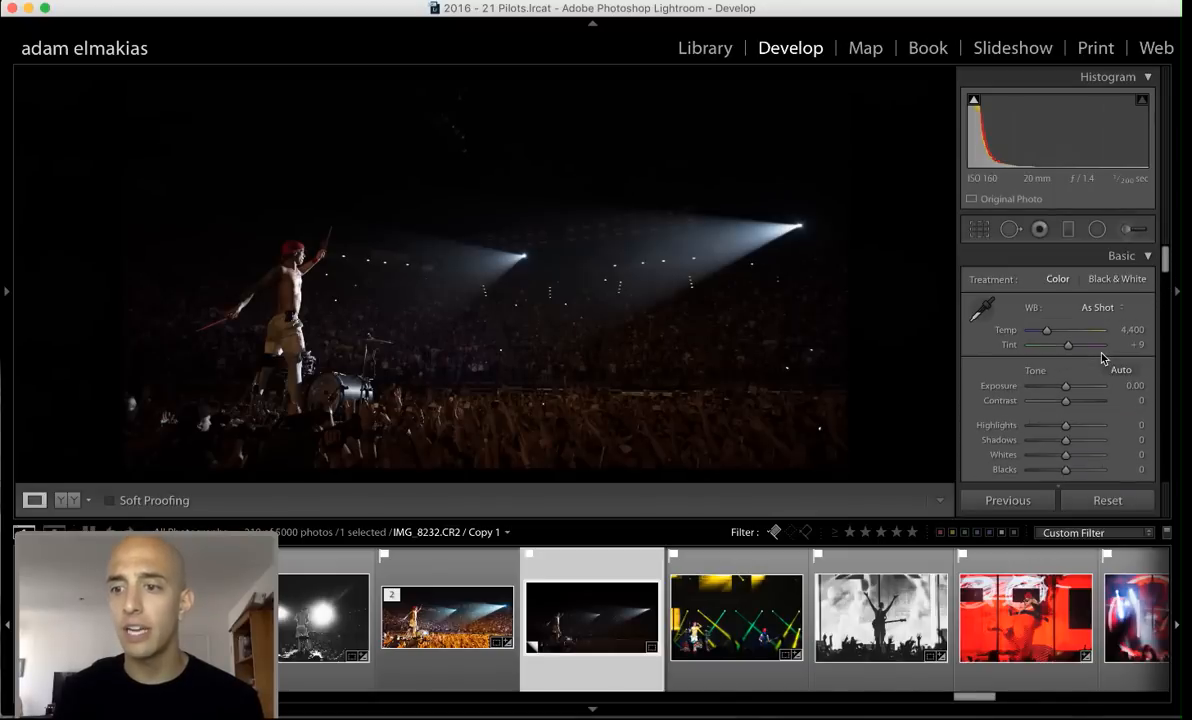
left_click(1145, 258)
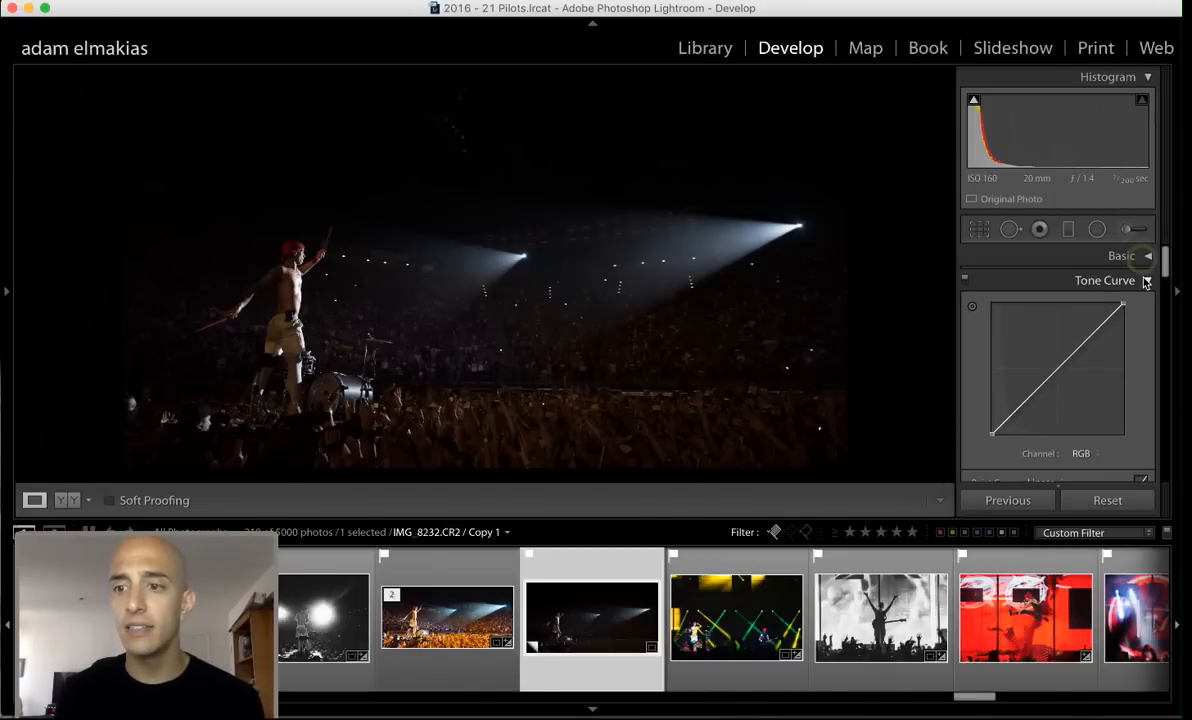
left_click(1147, 280)
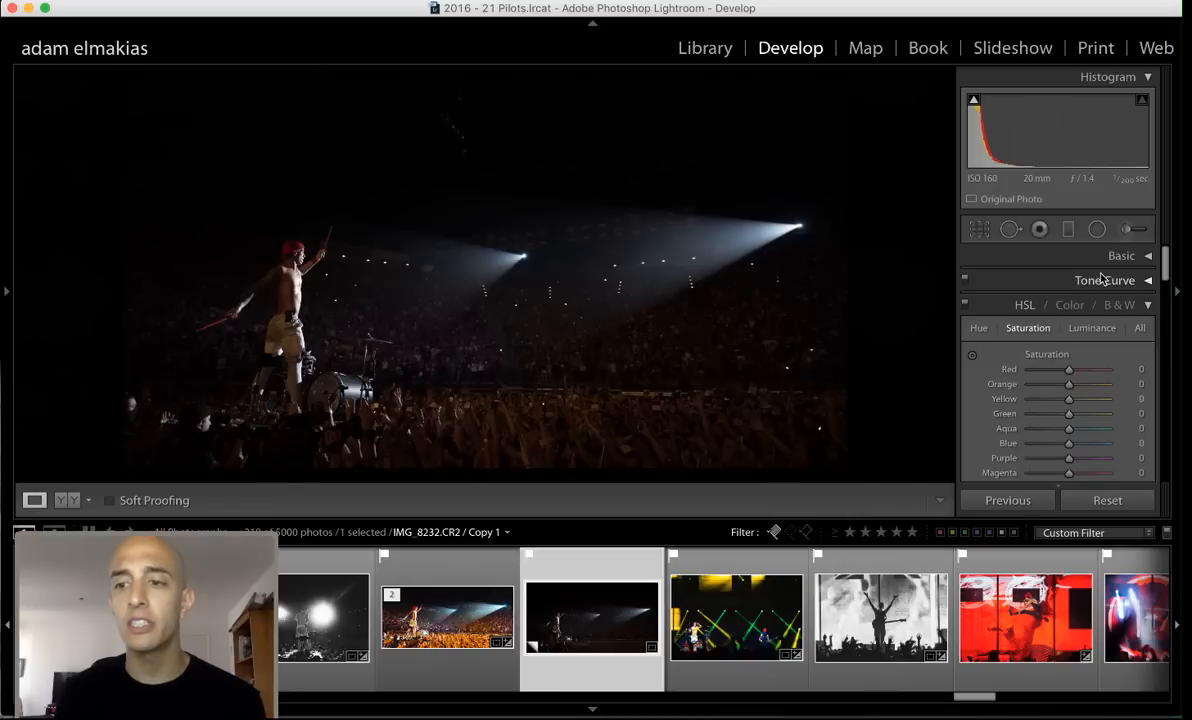
left_click(1149, 306)
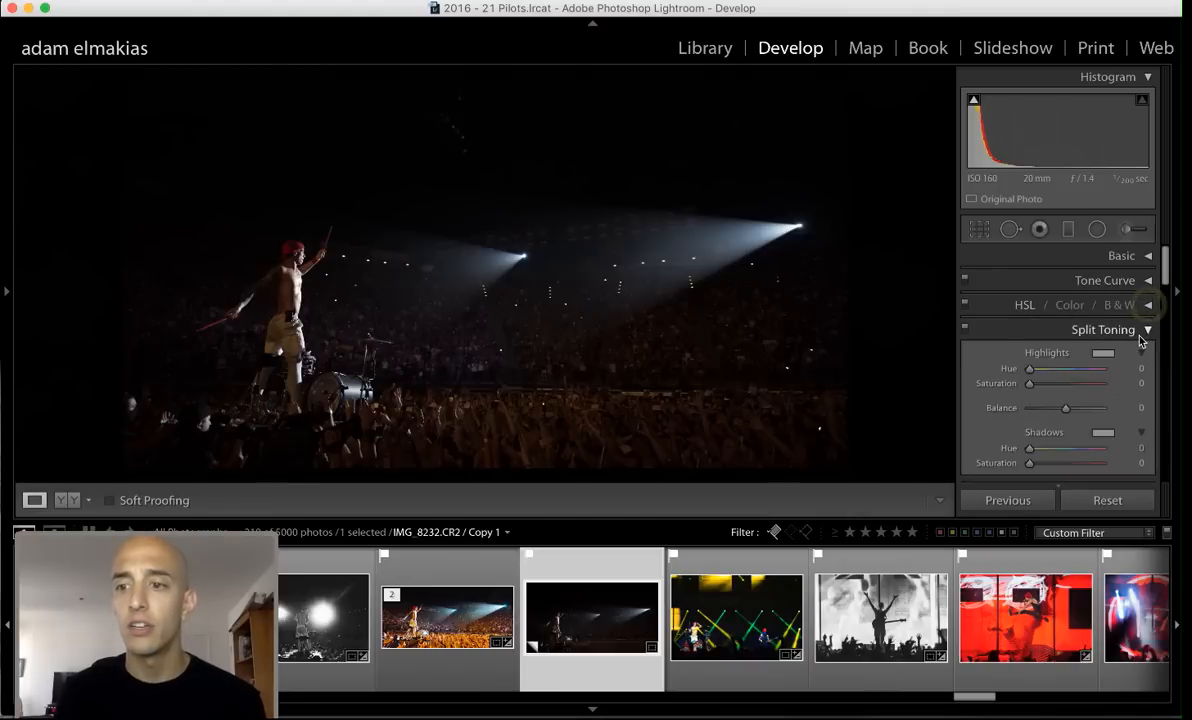
left_click(1146, 332)
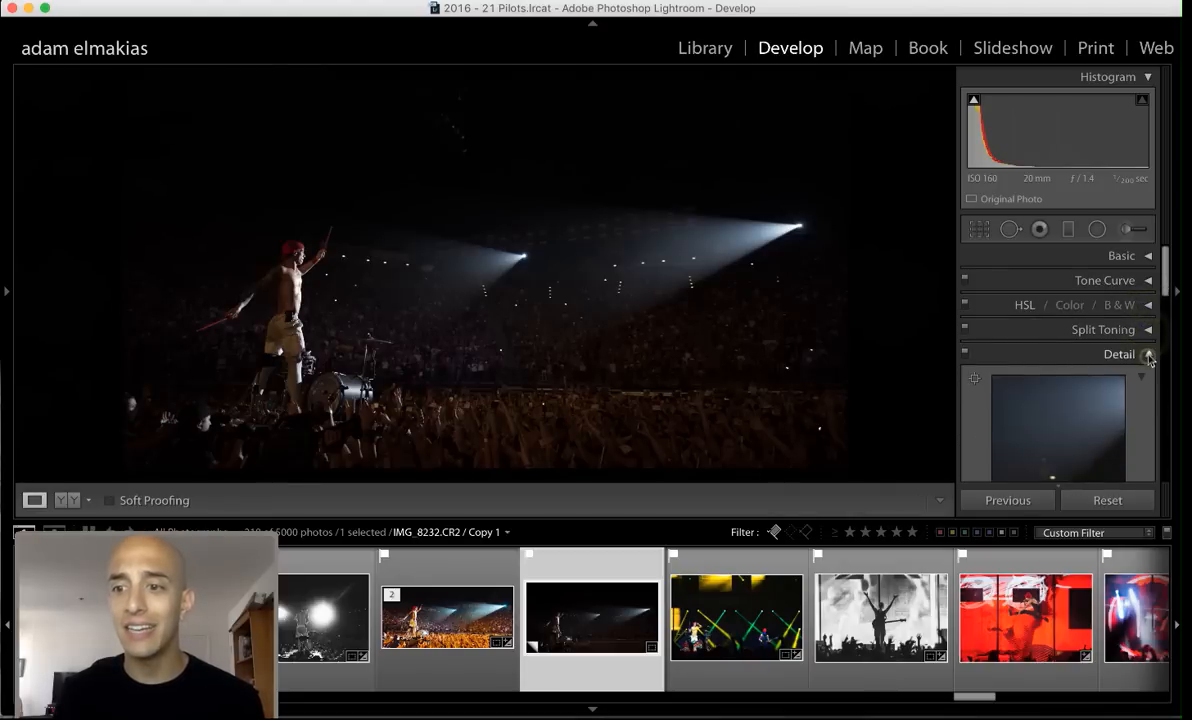
left_click(1147, 354)
left_click(1149, 381)
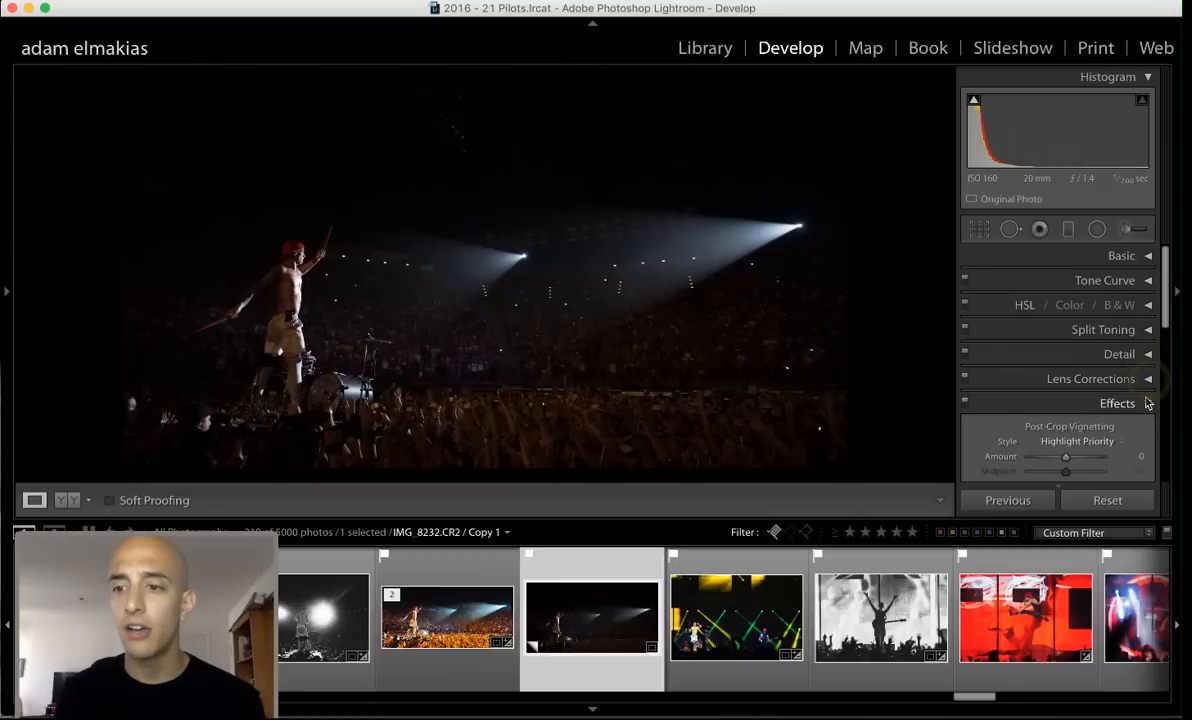
left_click(1149, 404)
left_click(1149, 427)
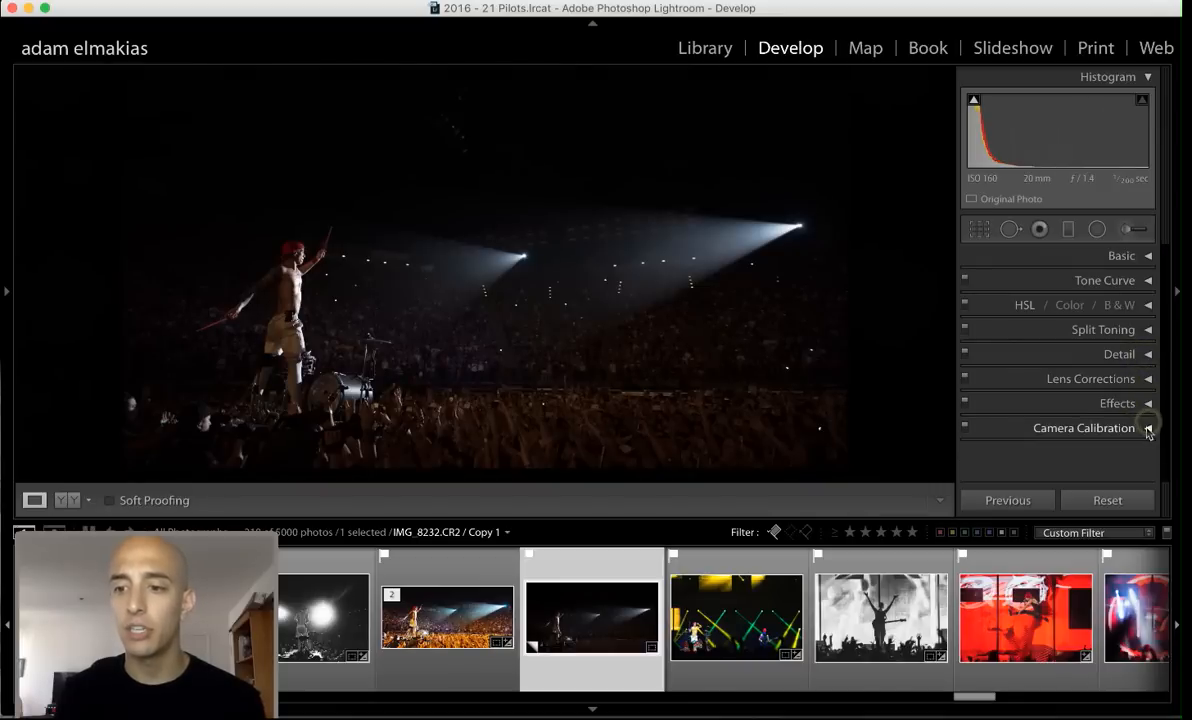
Expand the Basic adjustments and raise the virtual copy's exposure to about +2.35
left_click(1145, 256)
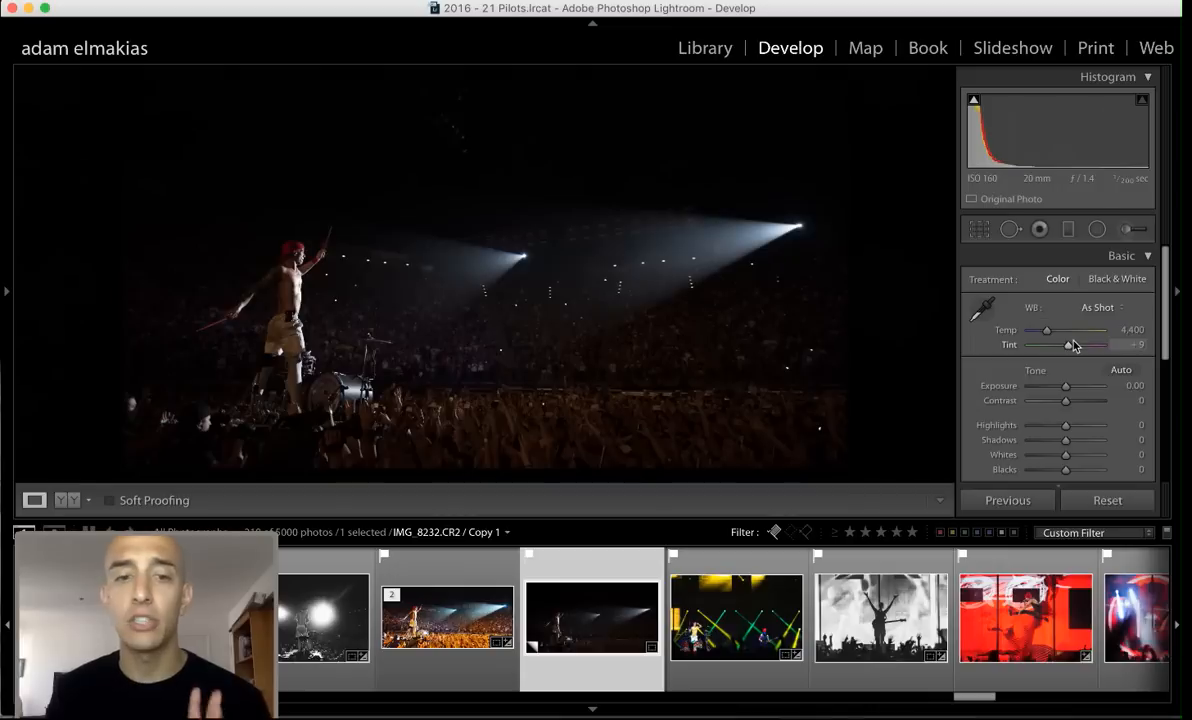
left_click_drag(1065, 385, 1087, 397)
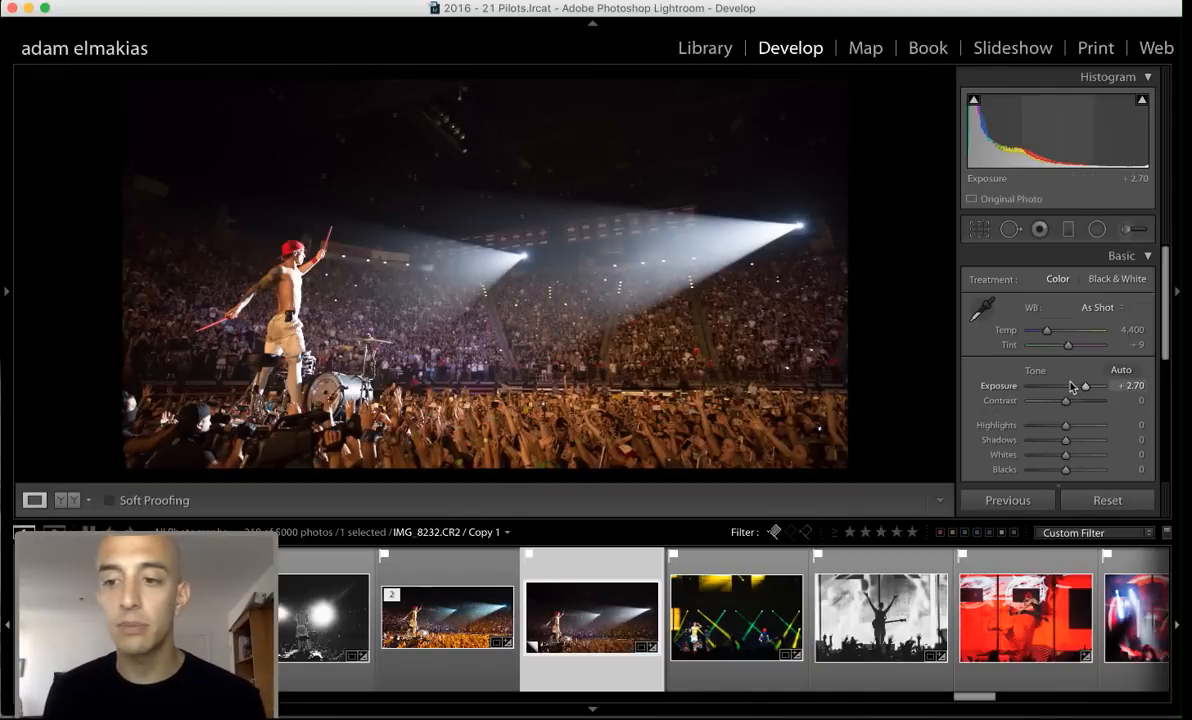
mouse_move(1085, 390)
left_mouse_down()
mouse_move(1047, 386)
mouse_move(1082, 387)
left_mouse_up()
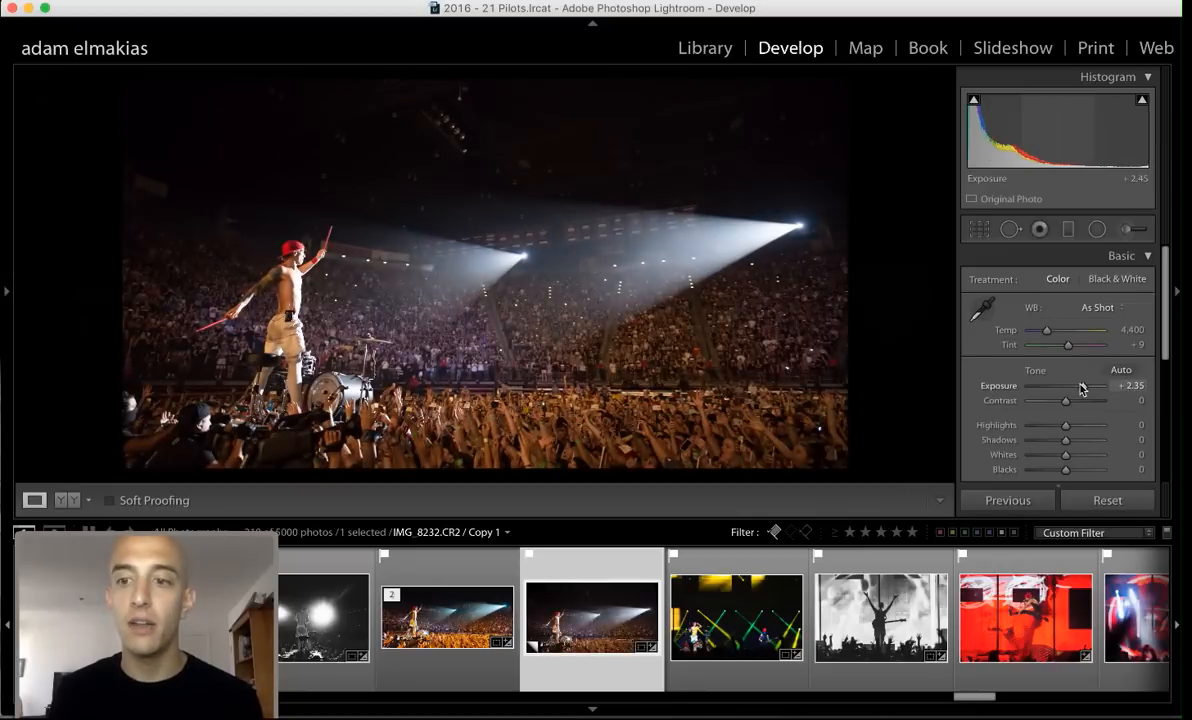
Try the black-and-white treatment and a white balance sampled from the bright spotlight beam, reverting both changes
left_click(1116, 284)
left_click(1057, 279)
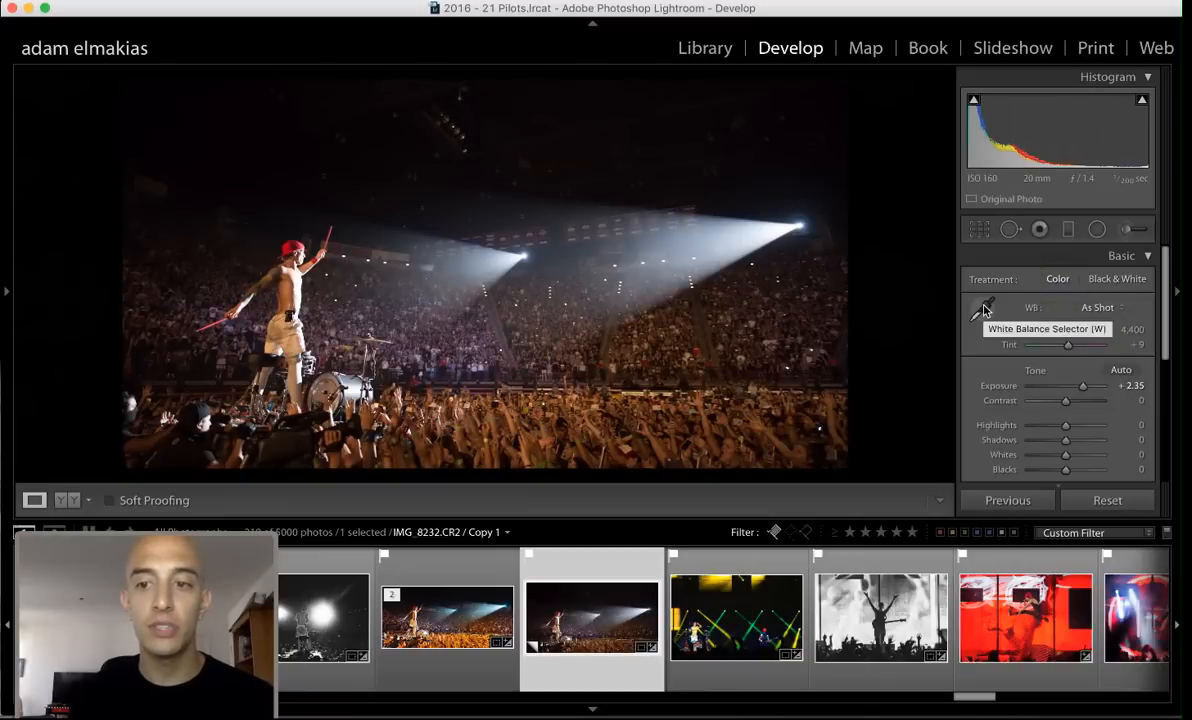
left_click(984, 310)
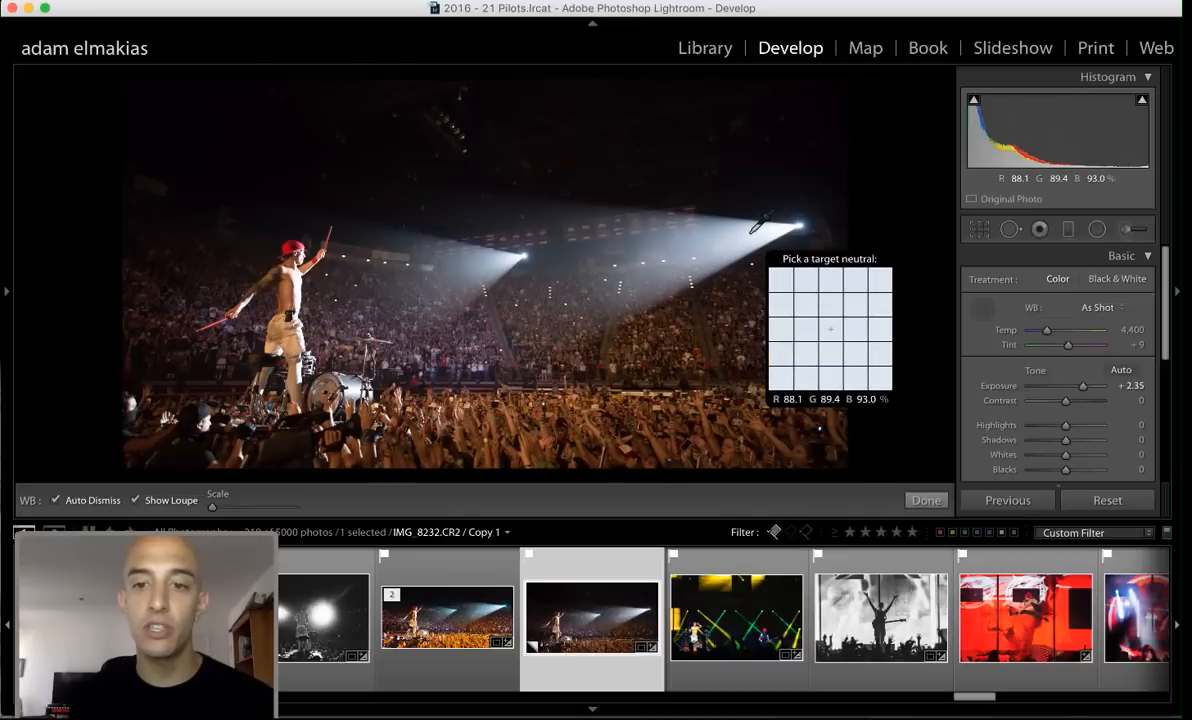
left_click(760, 224)
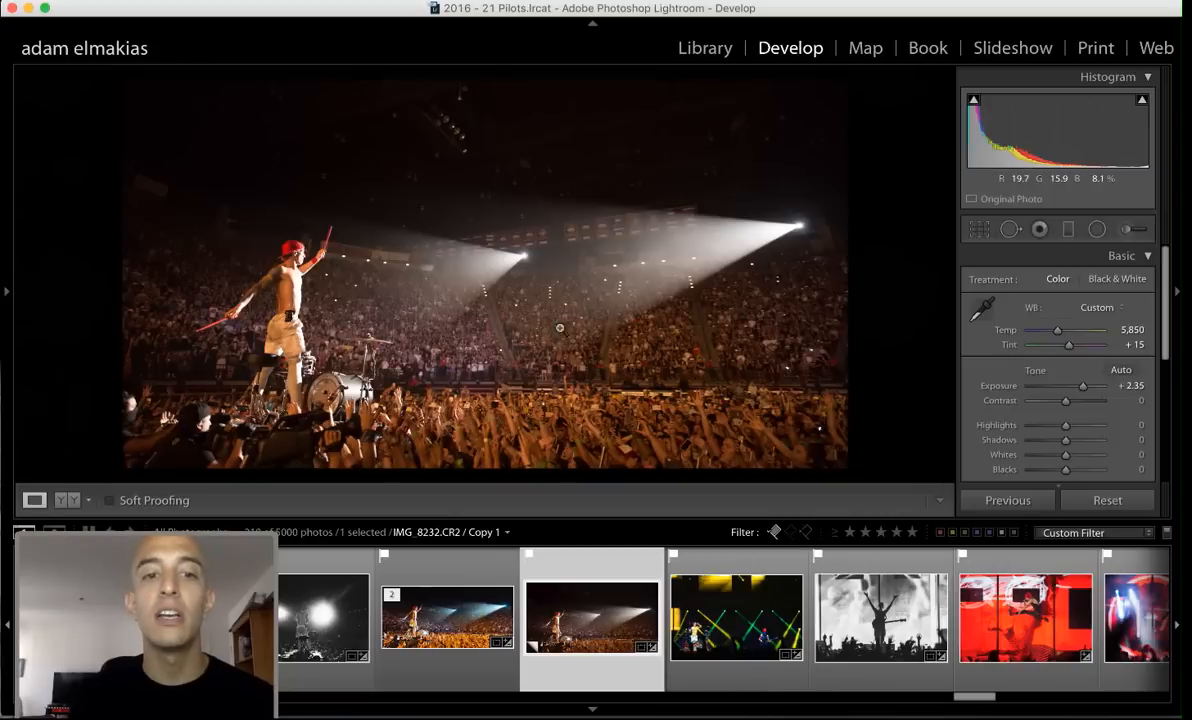
left_click(983, 309)
key("super+z")
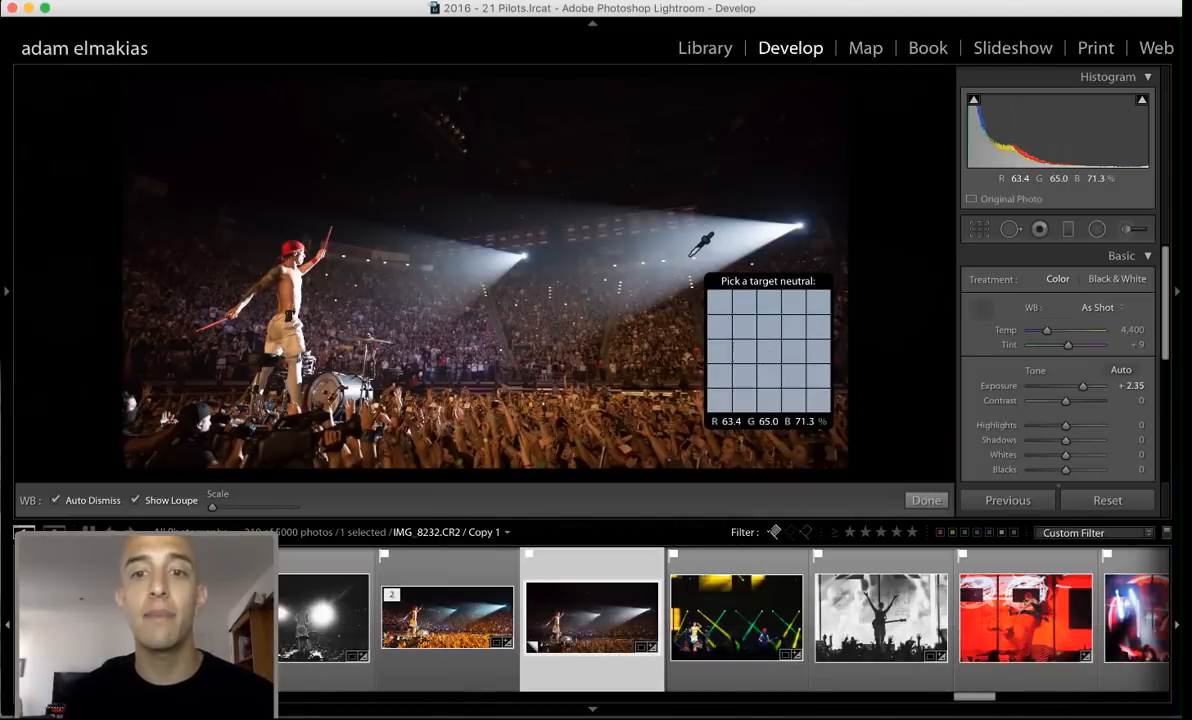
Sample the white balance from the middle of the spotlight beam, then set Temp to 4,400 and Tint to 0
left_click(691, 253)
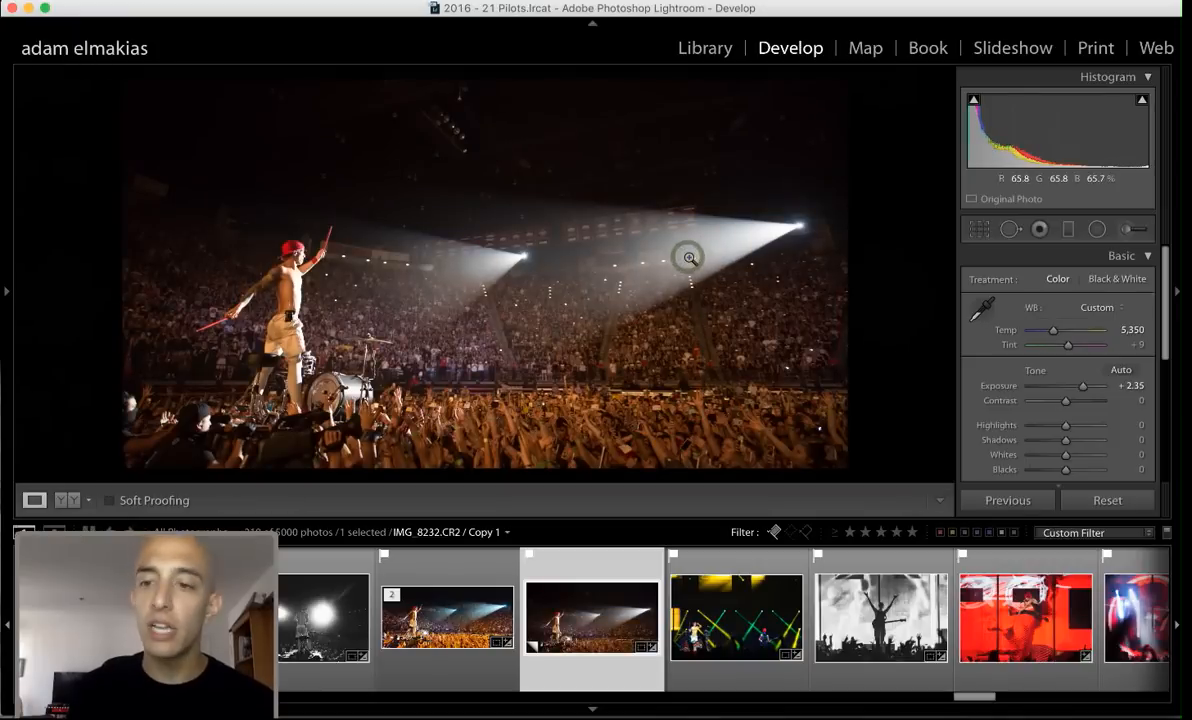
left_click_drag(1082, 337, 1098, 345)
mouse_move(1055, 345)
left_mouse_down()
mouse_move(1075, 330)
mouse_move(1078, 346)
mouse_move(1047, 337)
left_mouse_up()
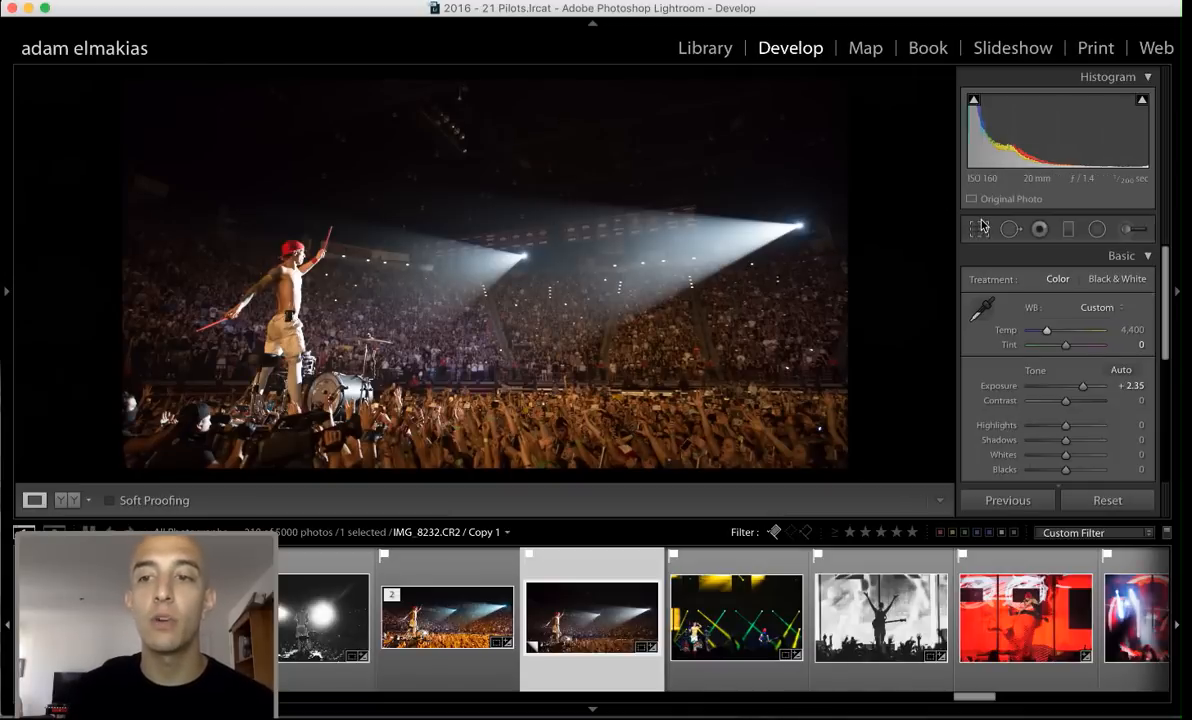
Straighten the photo to a crop angle of about −1.54 and apply the crop
key("r")
left_click_drag(888, 246, 886, 250)
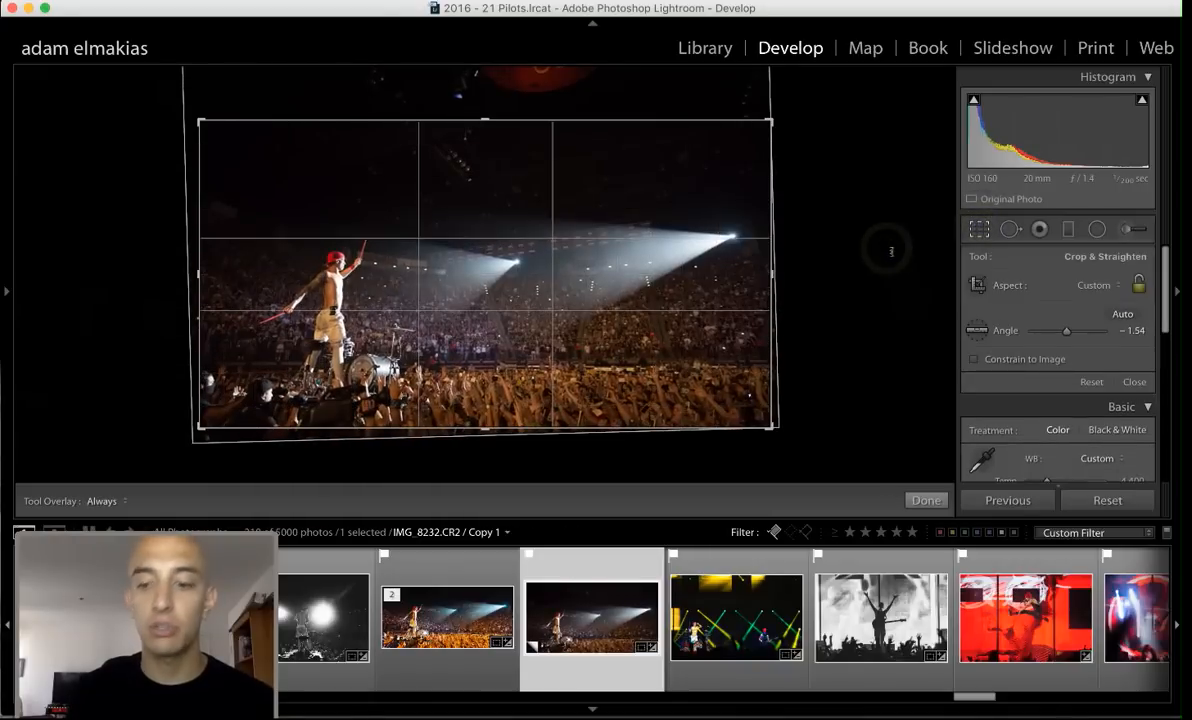
key("Return")
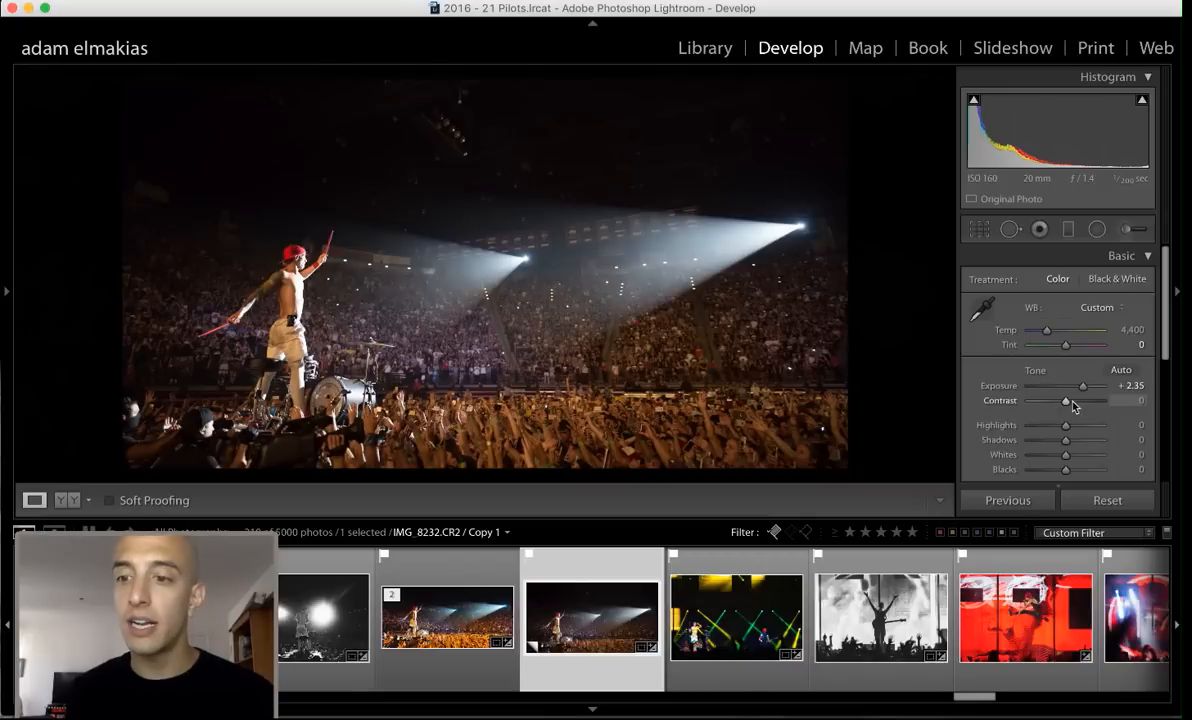
Set the photo's contrast to −10, highlights to −2 and shadows to +3
left_click_drag(1081, 404, 1064, 403)
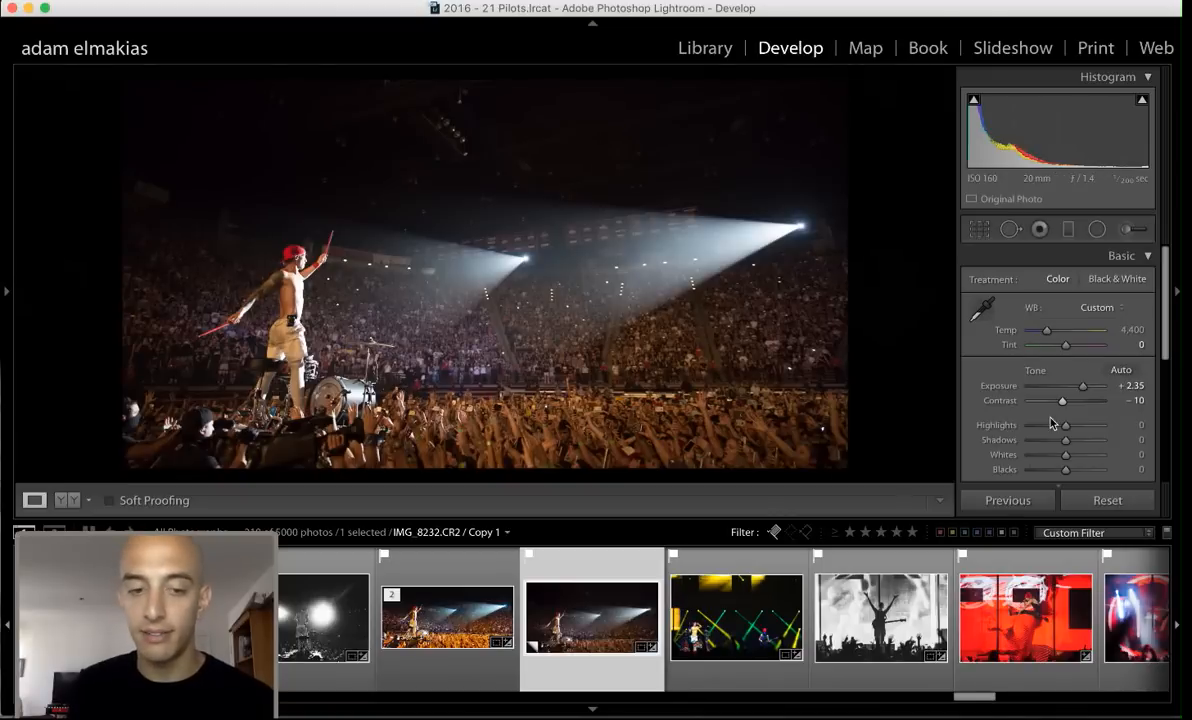
scroll(1056, 421, "down", 2)
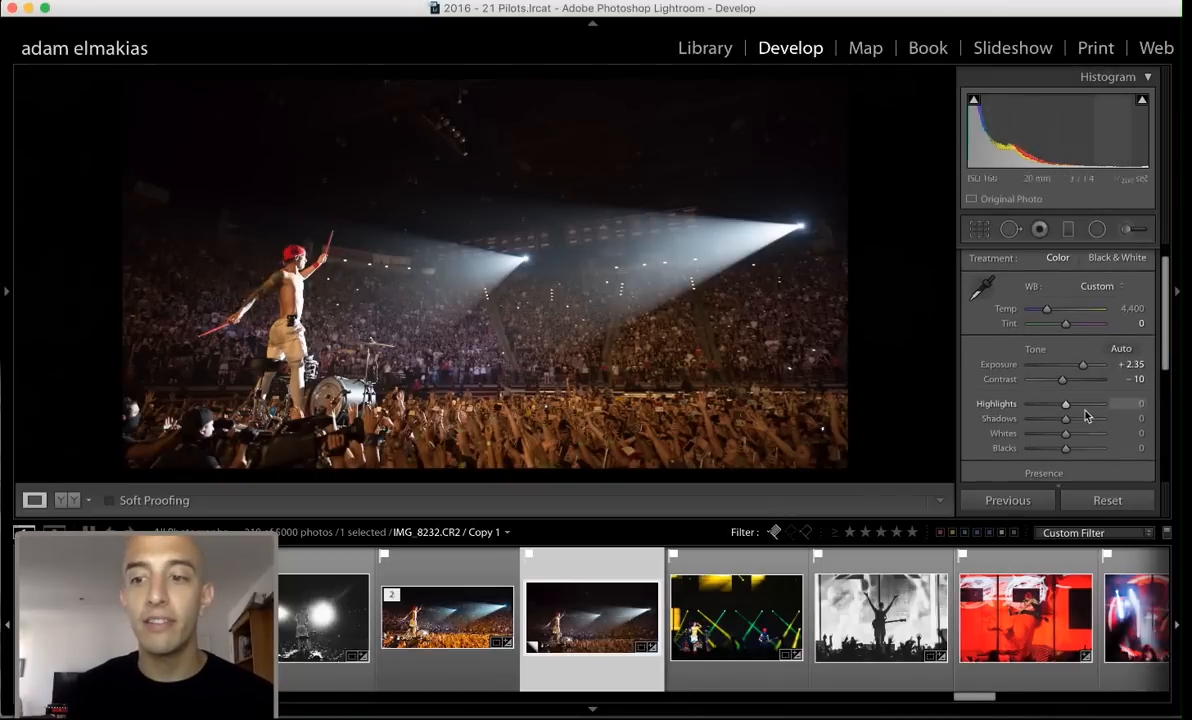
mouse_move(1087, 410)
left_mouse_down()
mouse_move(1029, 425)
mouse_move(1097, 420)
mouse_move(1041, 407)
mouse_move(1064, 407)
mouse_move(1066, 421)
left_mouse_up()
left_click(1068, 420)
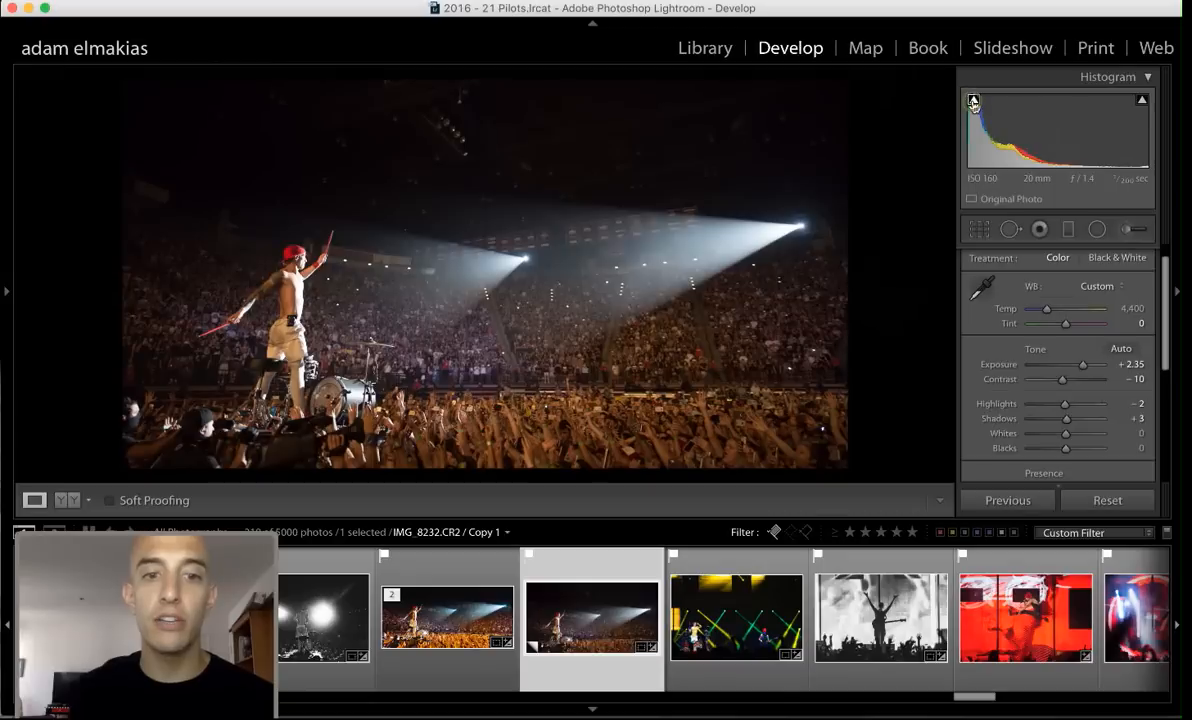
Check the highlight and shadow clipping overlays at exposures of +5.00, −5.00 and about −1.25, then turn the overlays off
left_click(1144, 104)
left_click_drag(1088, 366, 1103, 370)
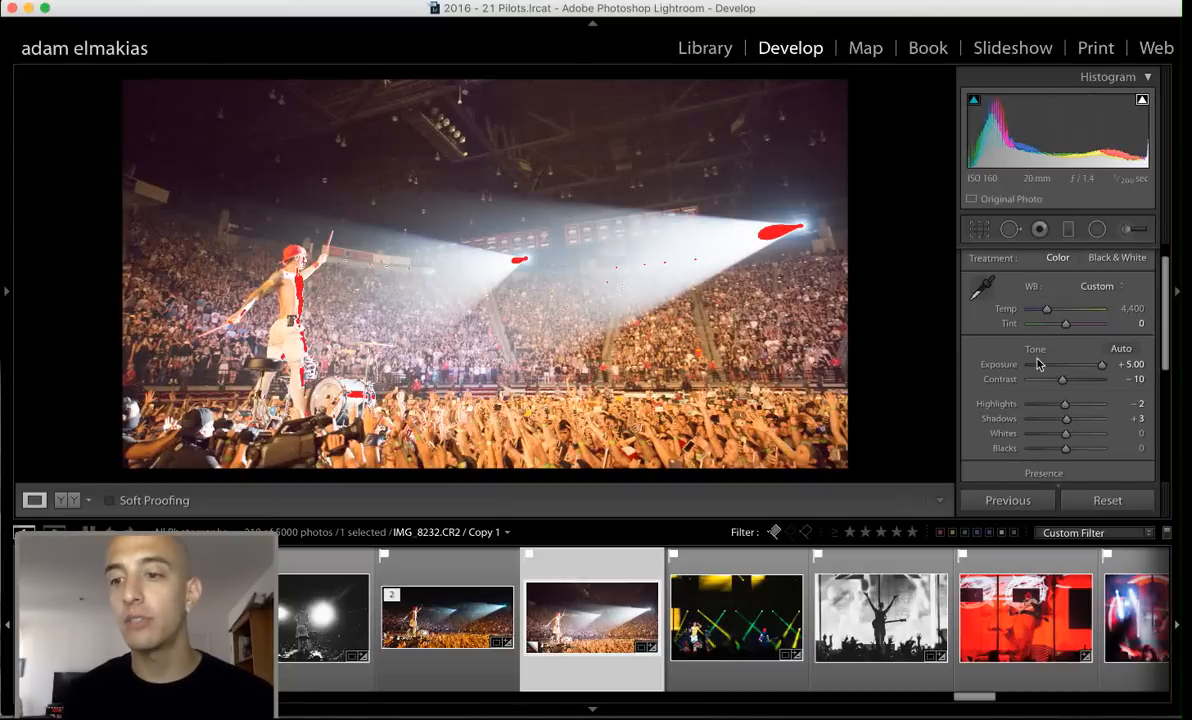
left_click_drag(1041, 367, 998, 368)
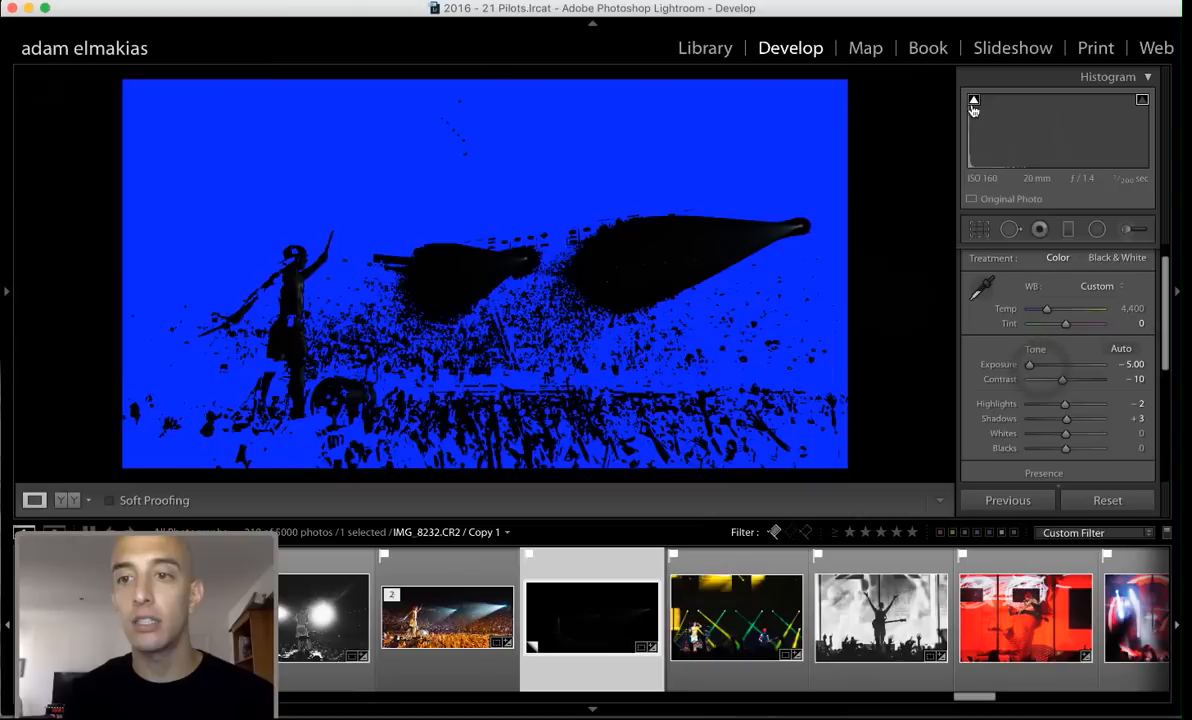
left_click(973, 104)
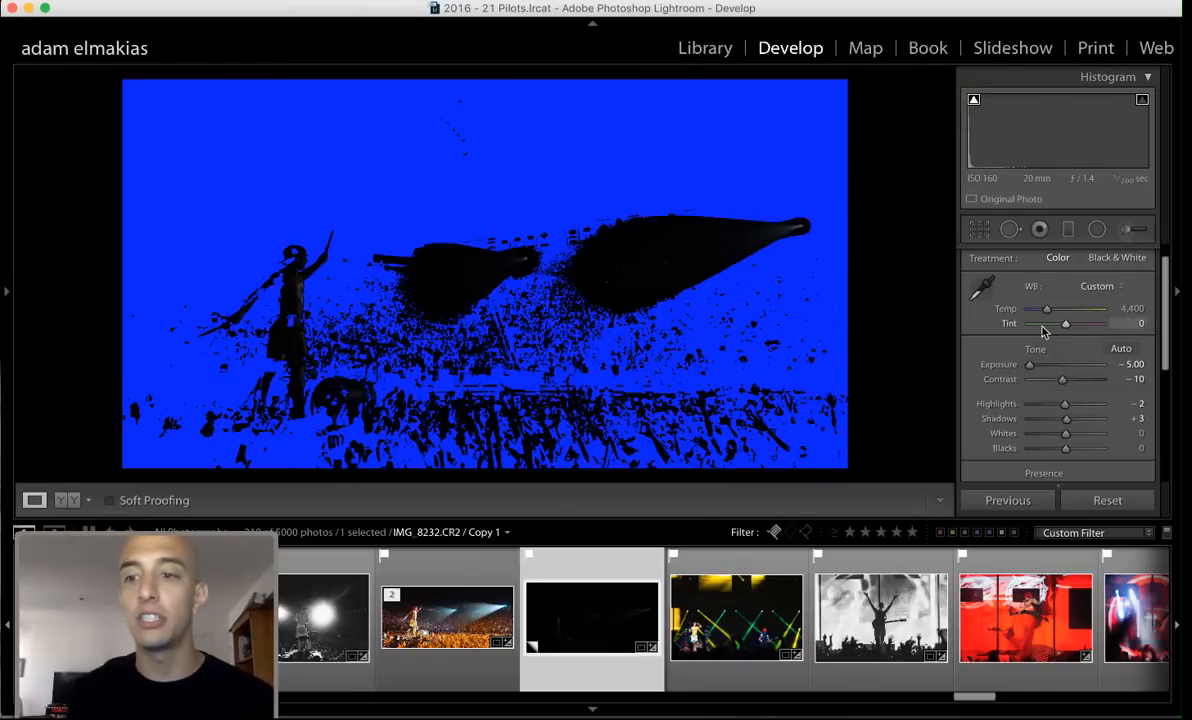
left_click(1059, 367)
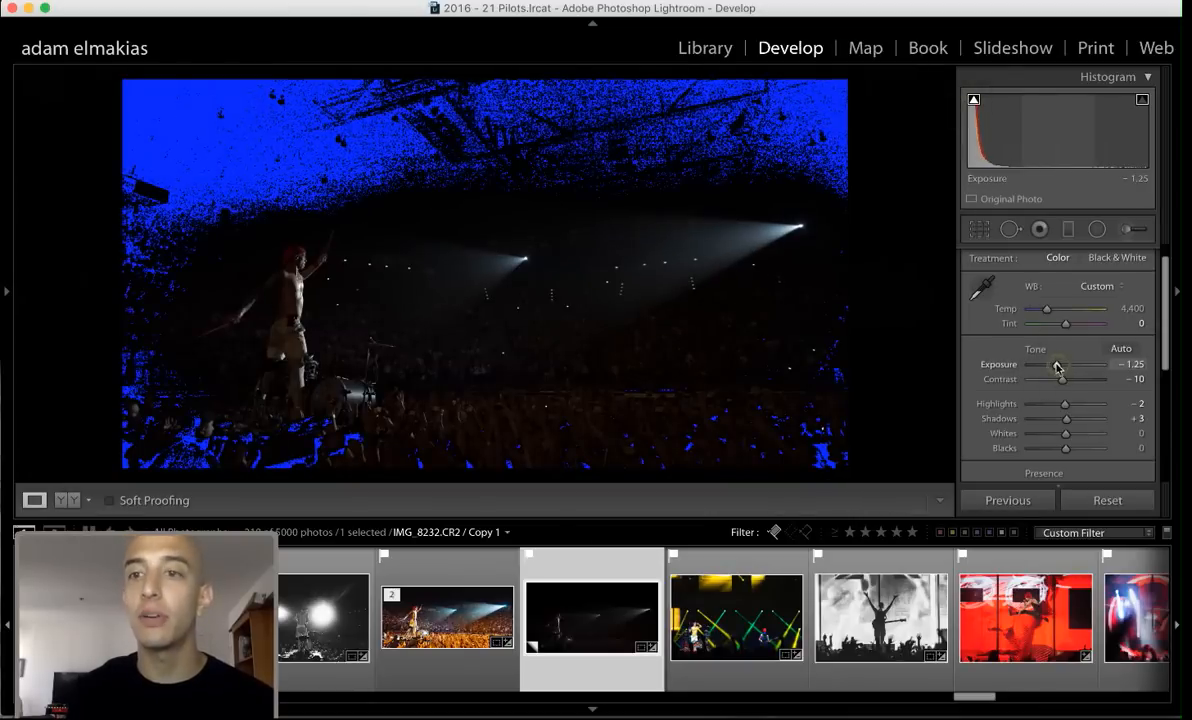
left_click(975, 102)
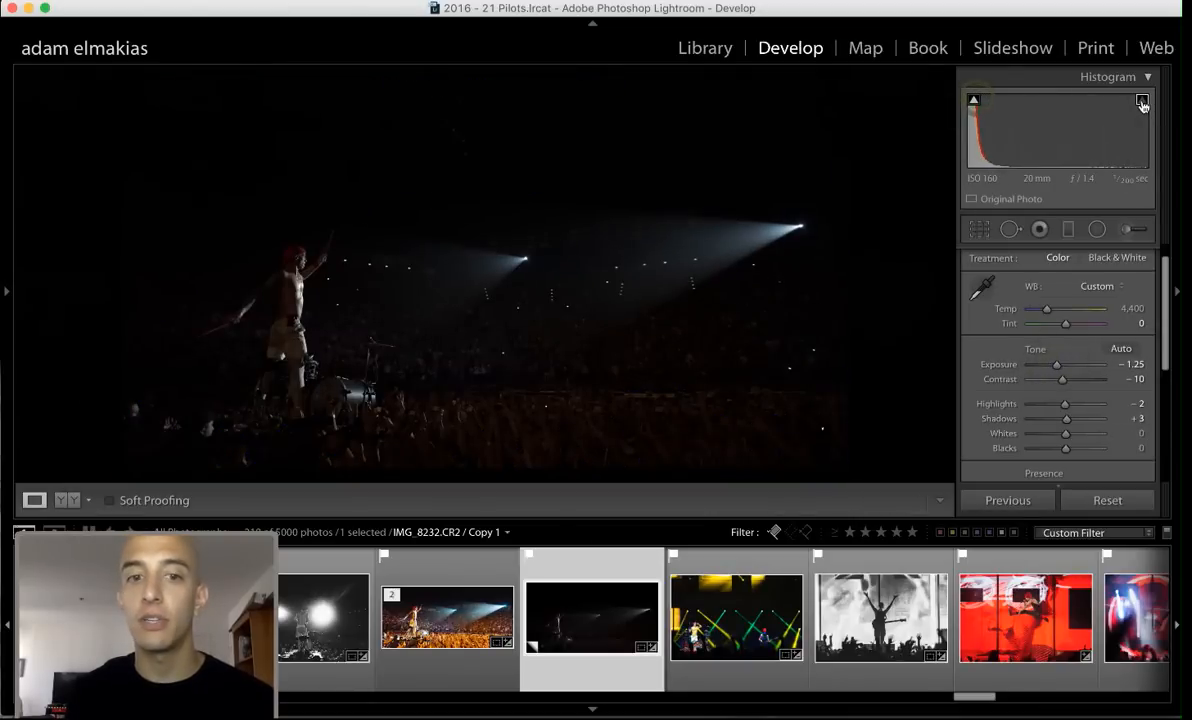
Set the exposure to about +3.15, whites to +43 and blacks to −2
left_click(1093, 364)
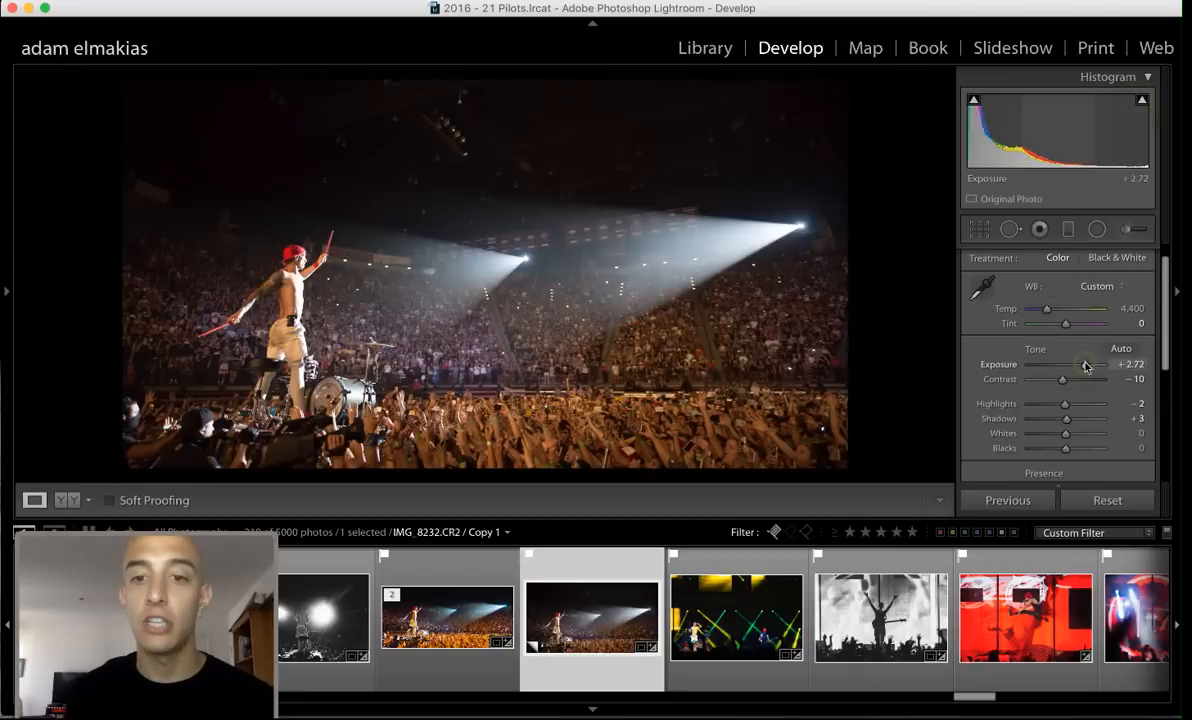
left_click(1089, 364)
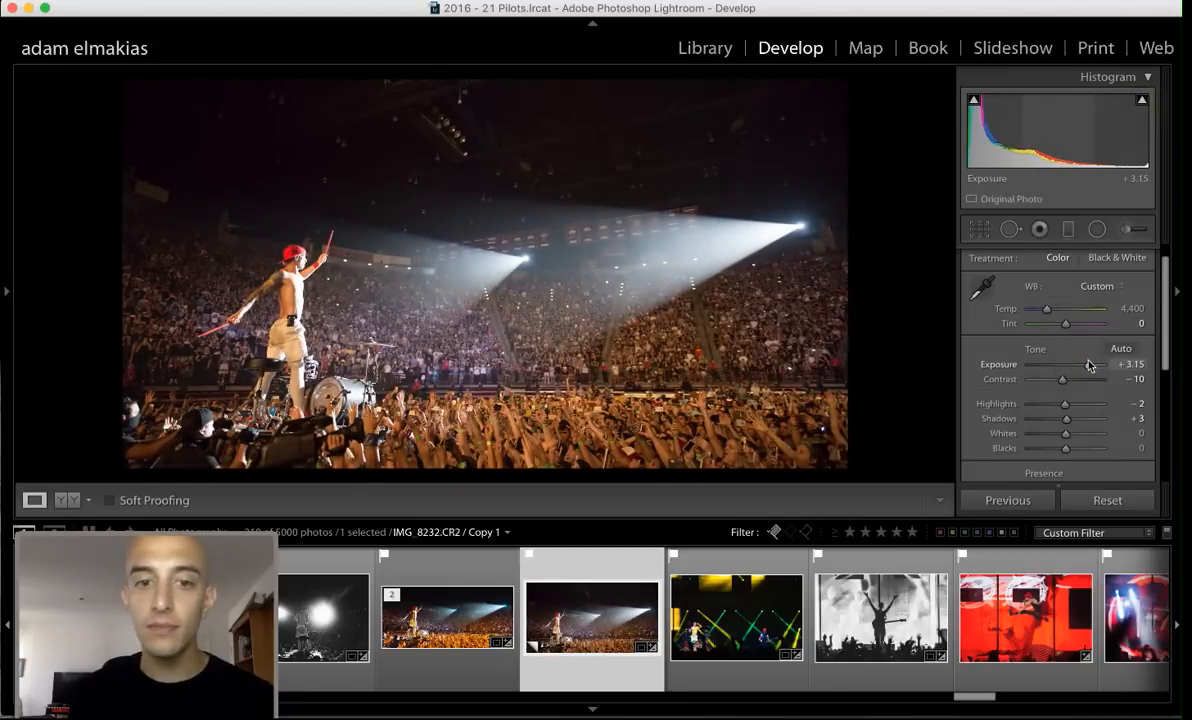
scroll(1060, 373, "down", 1)
scroll(1060, 373, "down", 3)
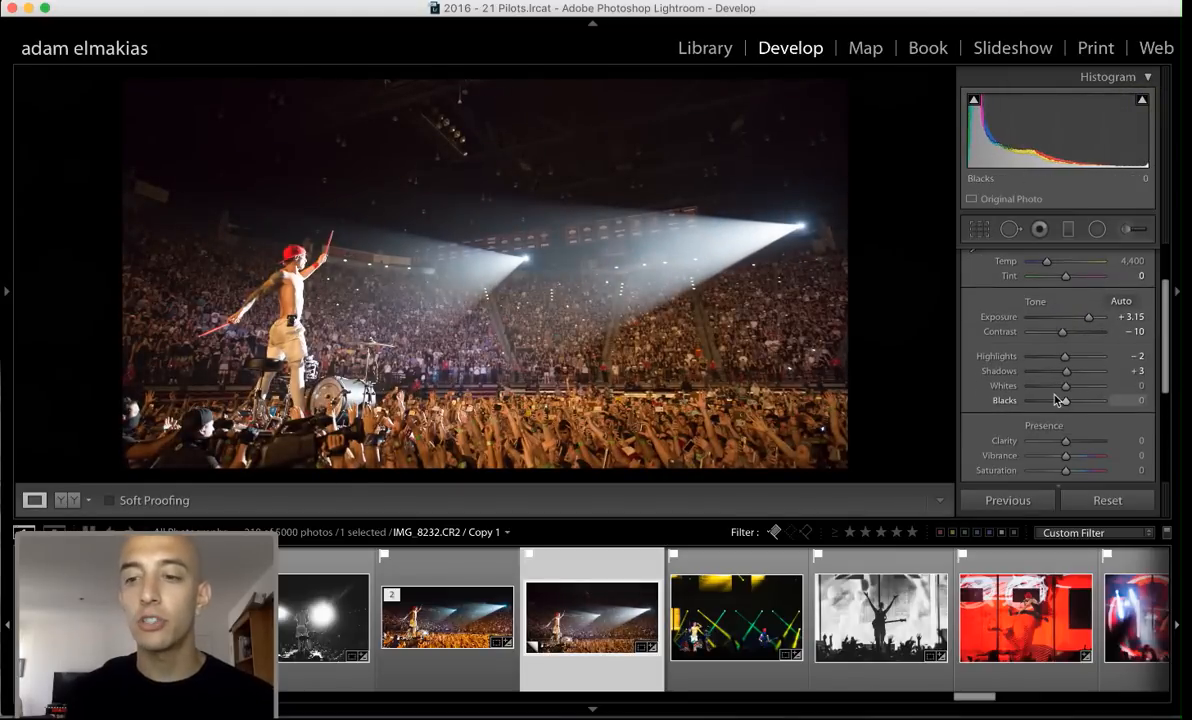
mouse_move(1085, 393)
left_mouse_down()
mouse_move(1060, 391)
mouse_move(1095, 389)
mouse_move(1046, 404)
mouse_move(1064, 401)
left_mouse_up()
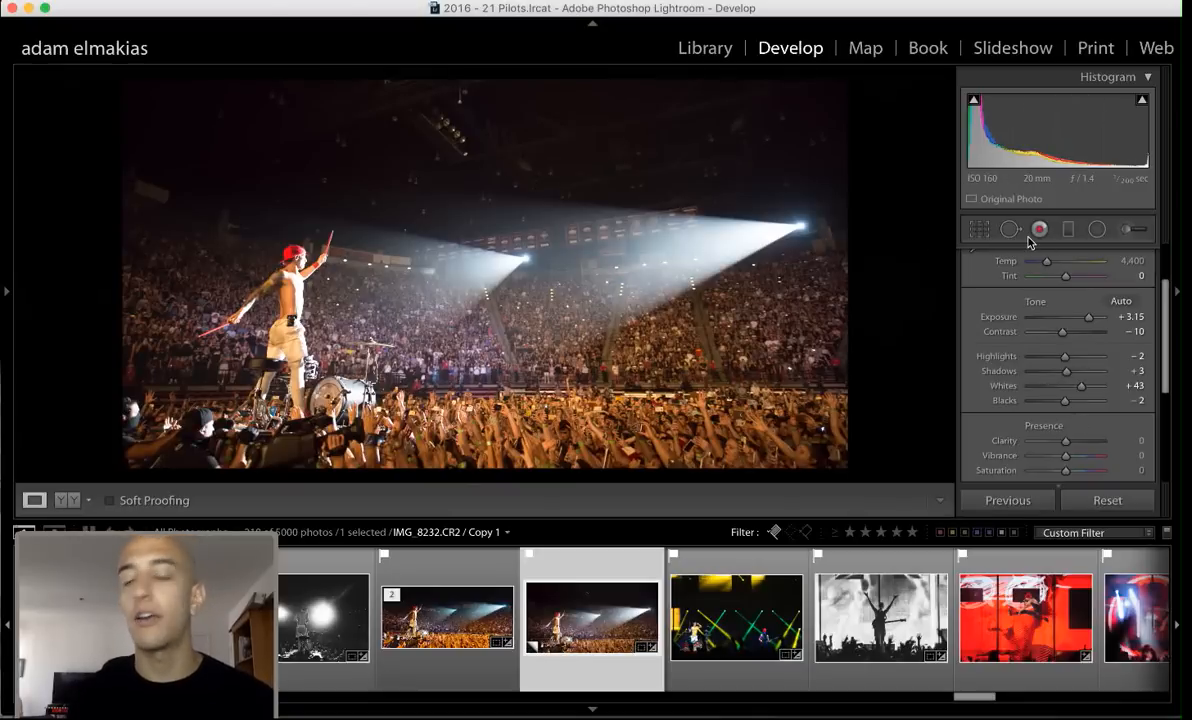
Test strong clarity, then settle on clarity +3, vibrance +1 and saturation 0
scroll(1072, 365, "down", 1)
scroll(1068, 385, "down", 1)
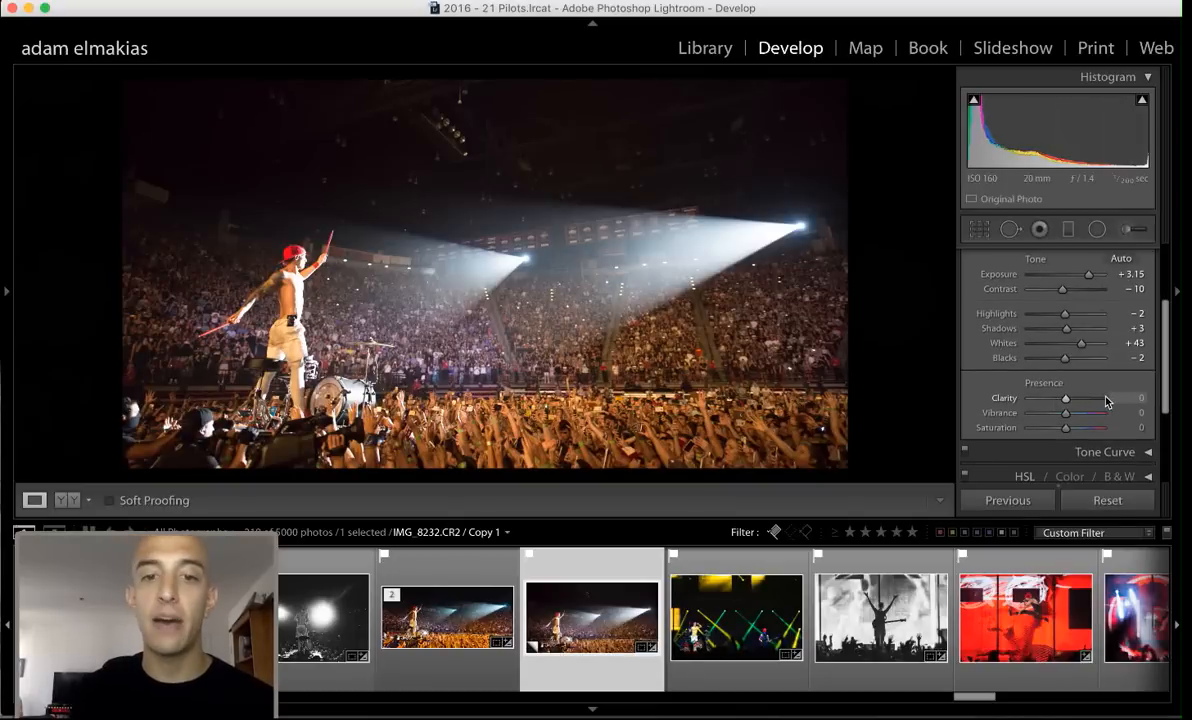
left_click_drag(1090, 398, 1105, 398)
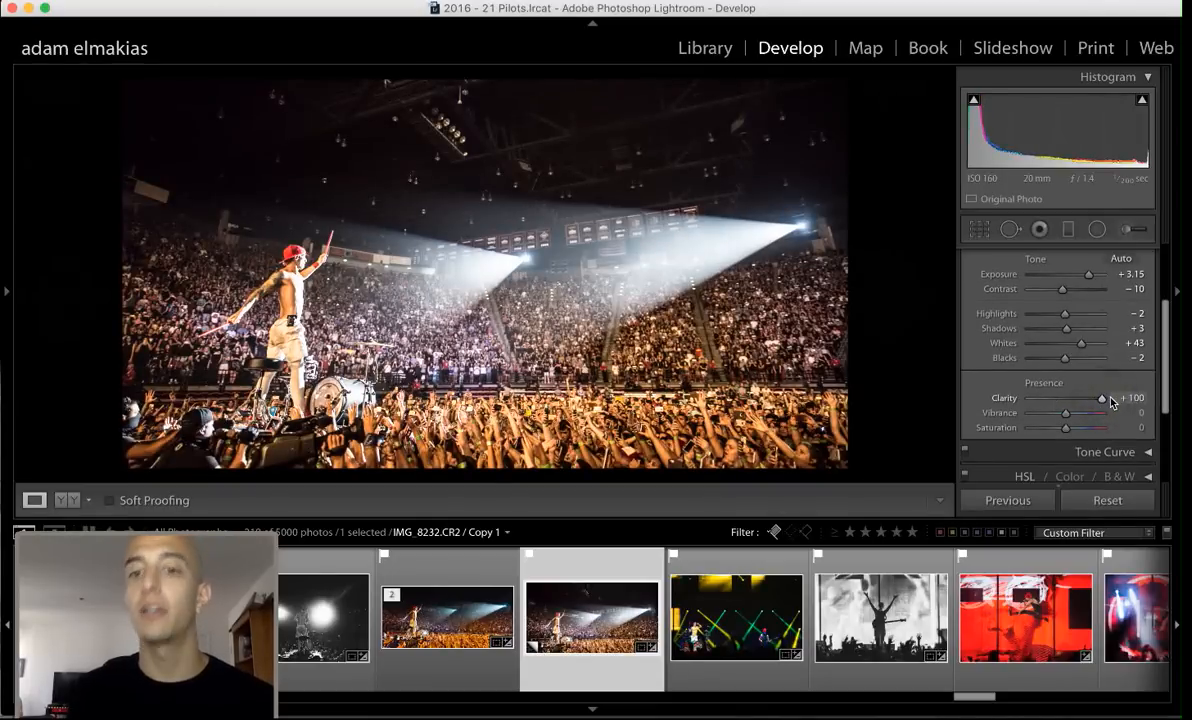
left_click_drag(1110, 401, 1071, 415)
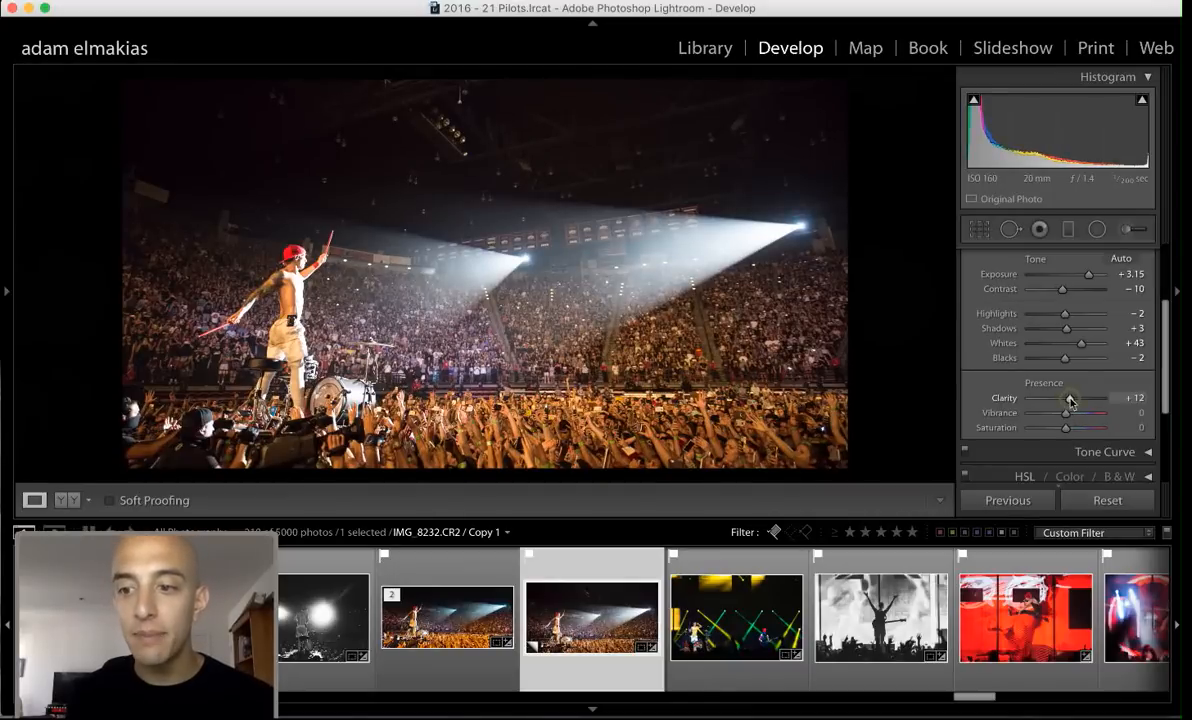
left_click_drag(1071, 401, 1067, 403)
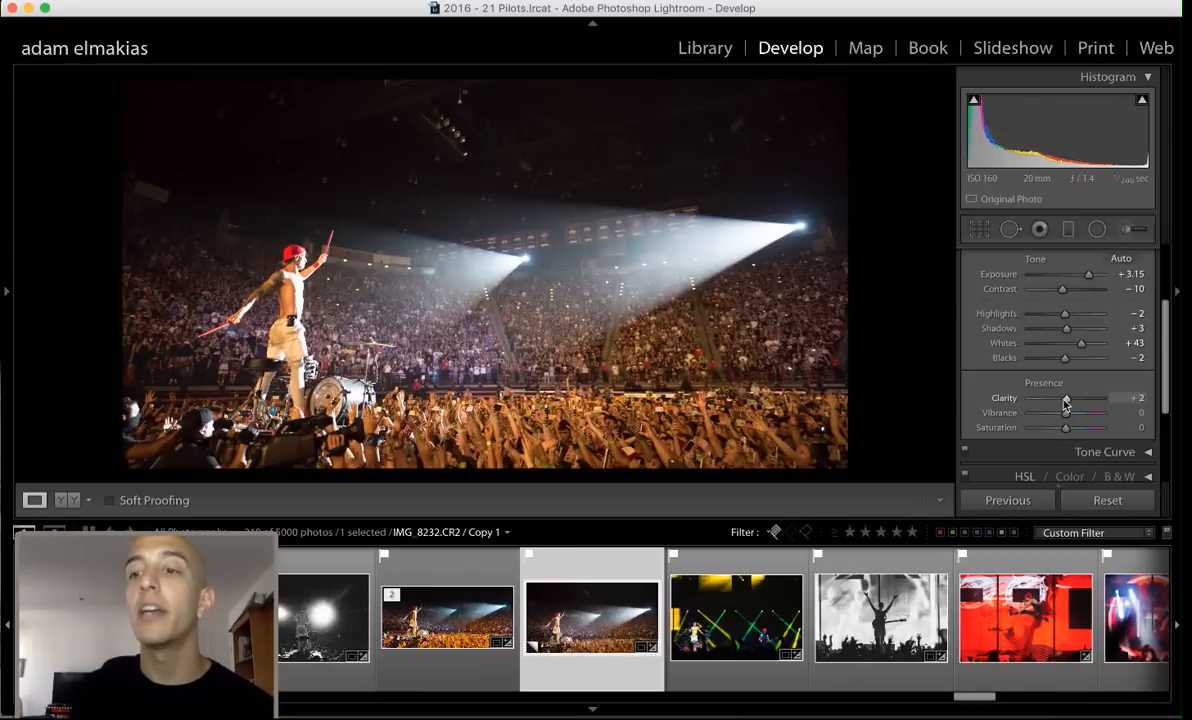
mouse_move(1076, 401)
left_mouse_down()
mouse_move(1037, 414)
mouse_move(1121, 425)
mouse_move(1046, 426)
mouse_move(1101, 430)
mouse_move(1048, 414)
mouse_move(1089, 429)
mouse_move(1066, 424)
left_mouse_up()
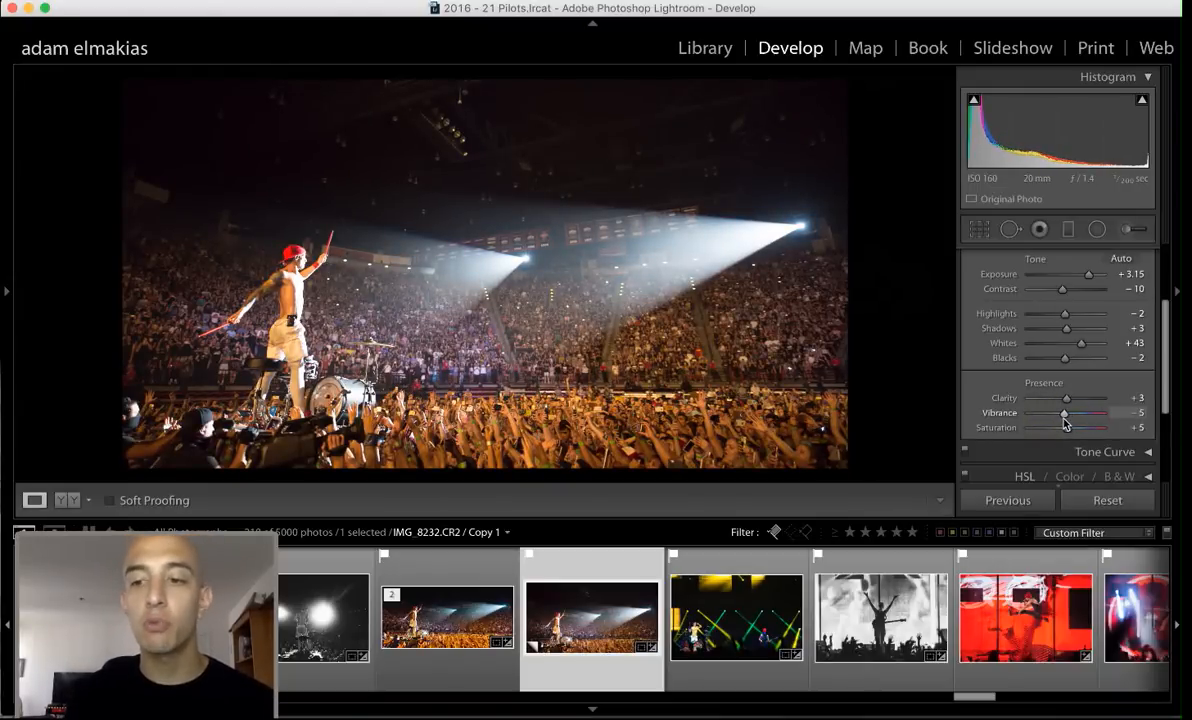
left_click_drag(1066, 424, 1066, 431)
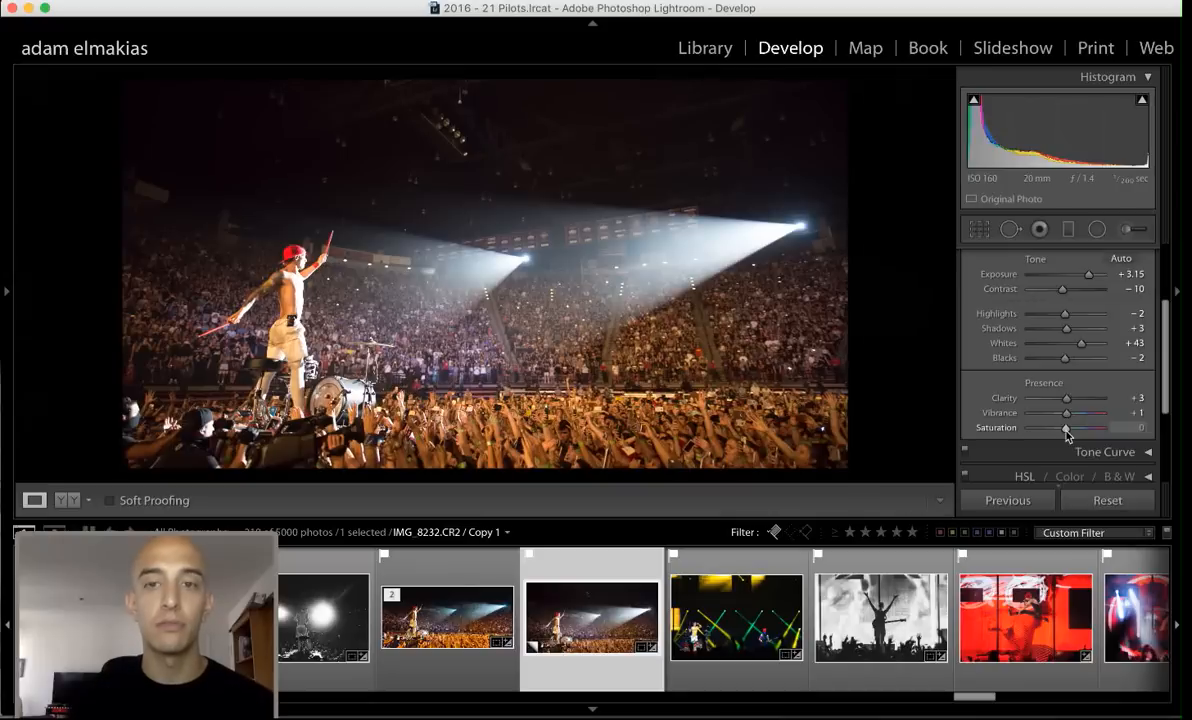
Try the automatic tone adjustment on the photo, then undo it
scroll(1066, 430, "up", 3)
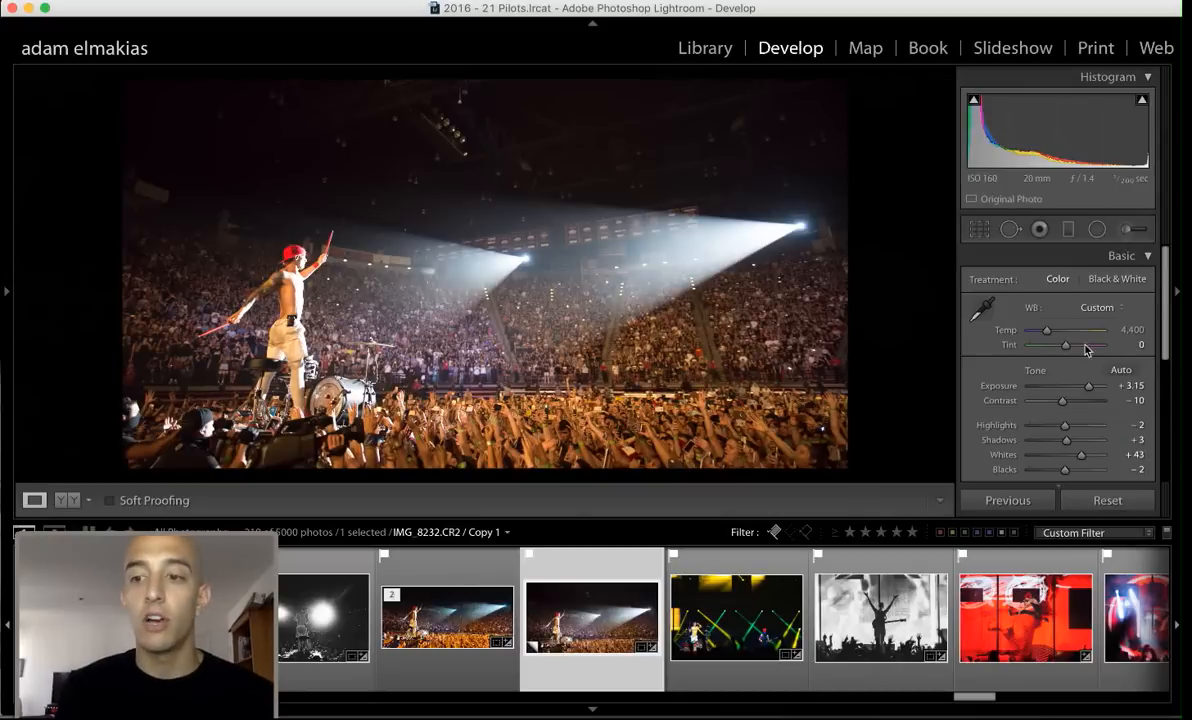
left_click(1124, 257)
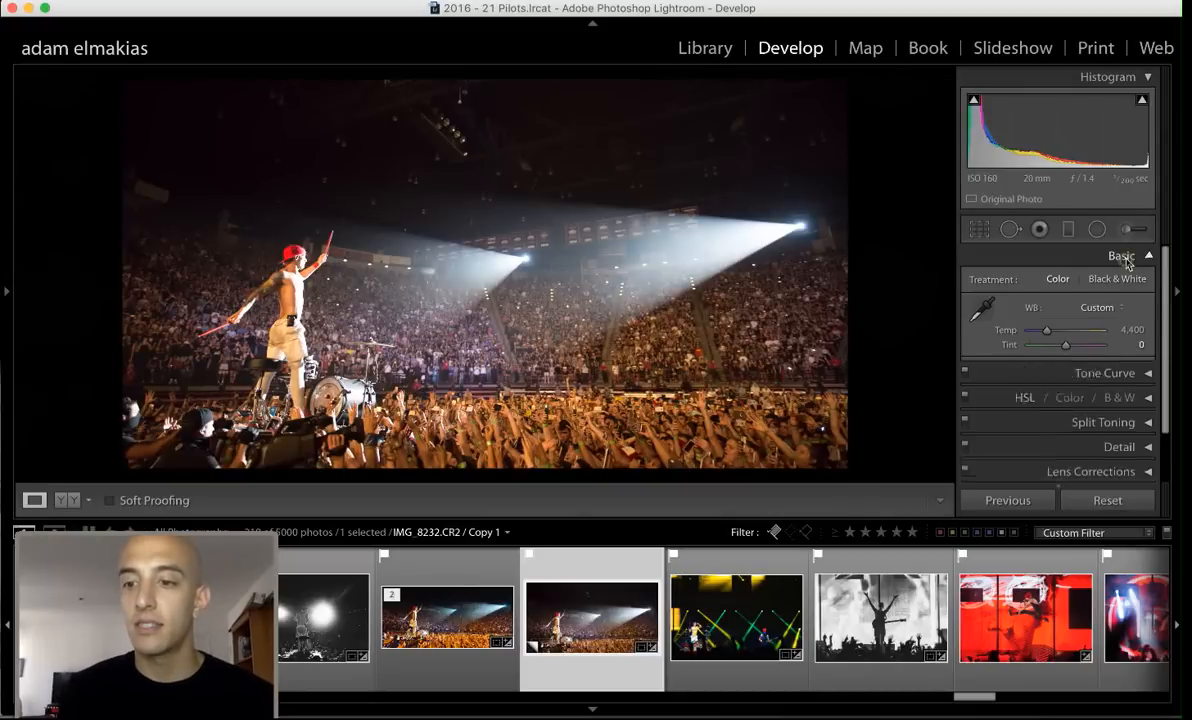
left_click(1124, 257)
left_click(1122, 370)
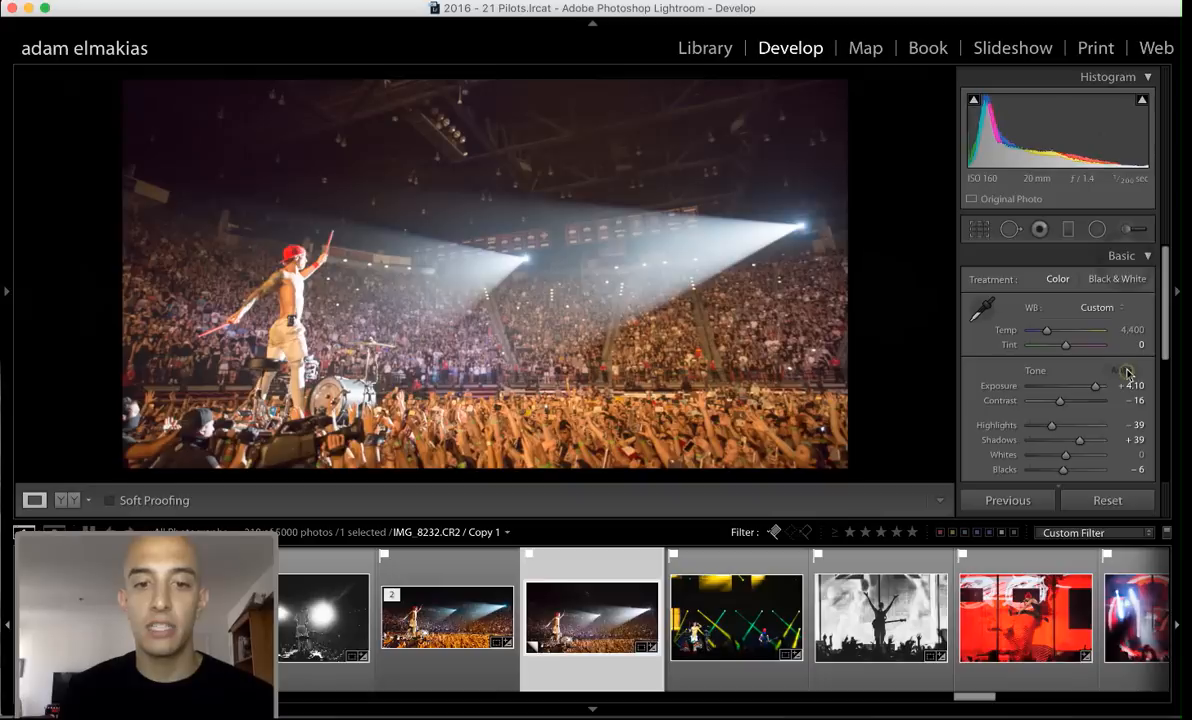
key("super+z")
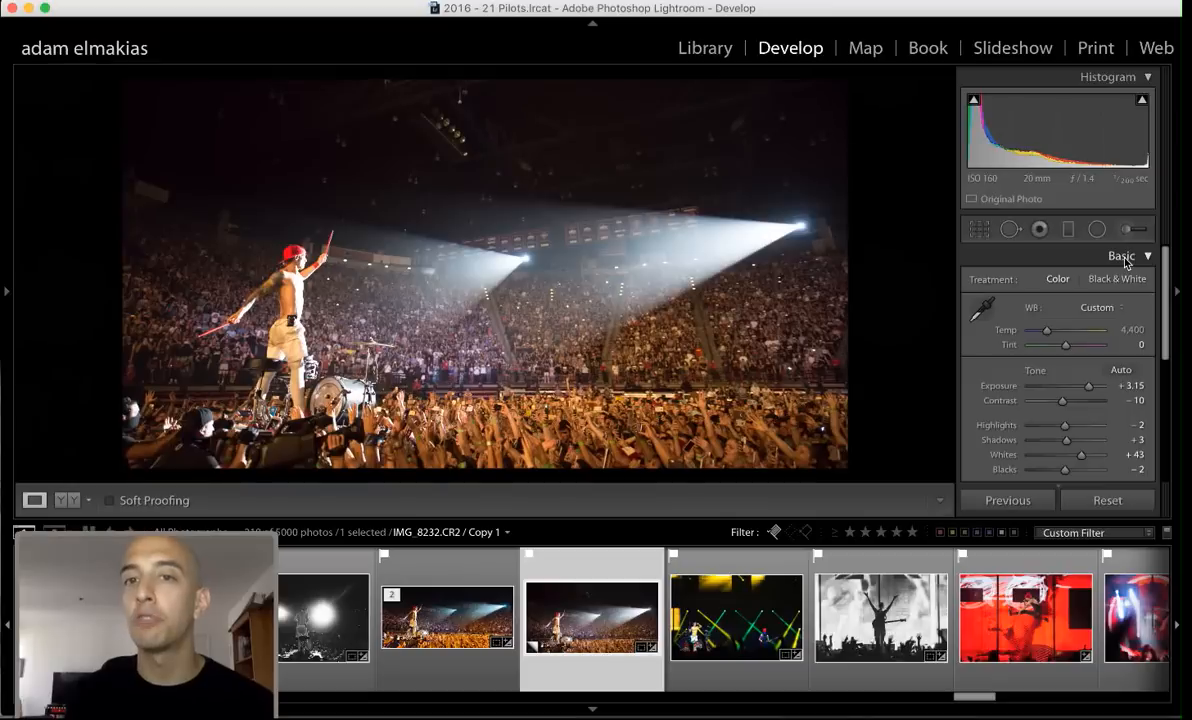
Collapse the Basic adjustments and expand the Tone Curve section
left_click(1126, 262)
left_click(1100, 313)
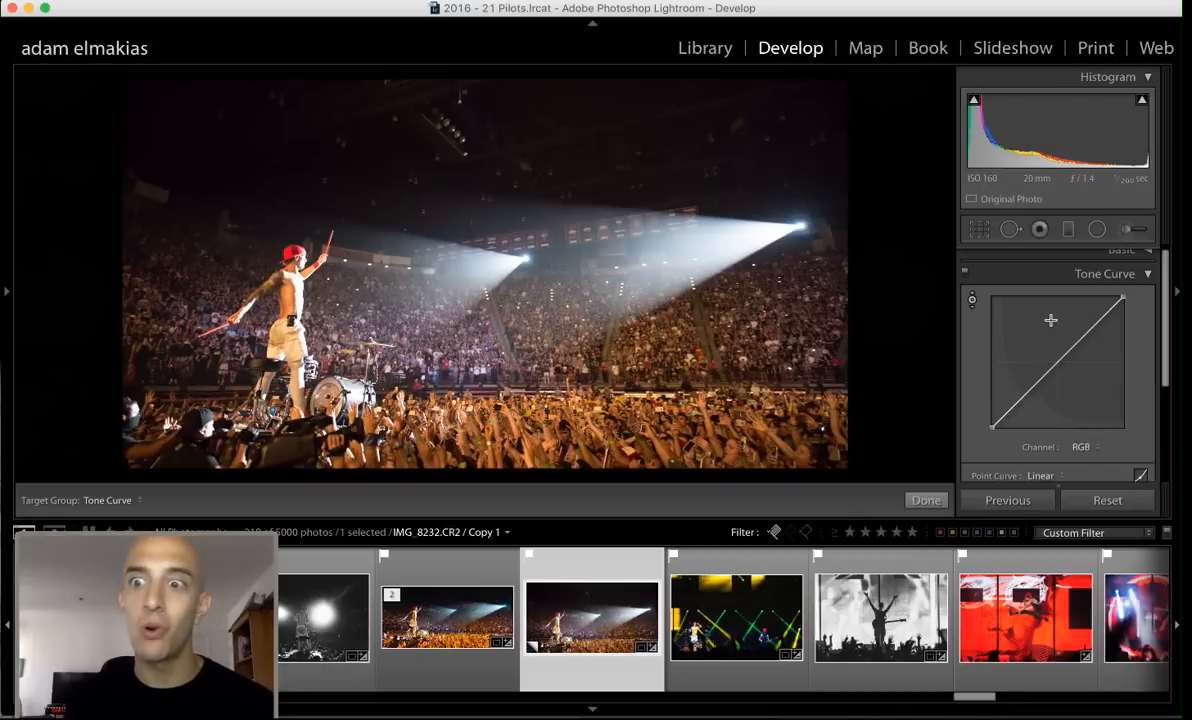
Try an S-shaped RGB tone curve with raised highlights and lowered shadows, then remove both curve points
left_click_drag(1114, 311, 1076, 322)
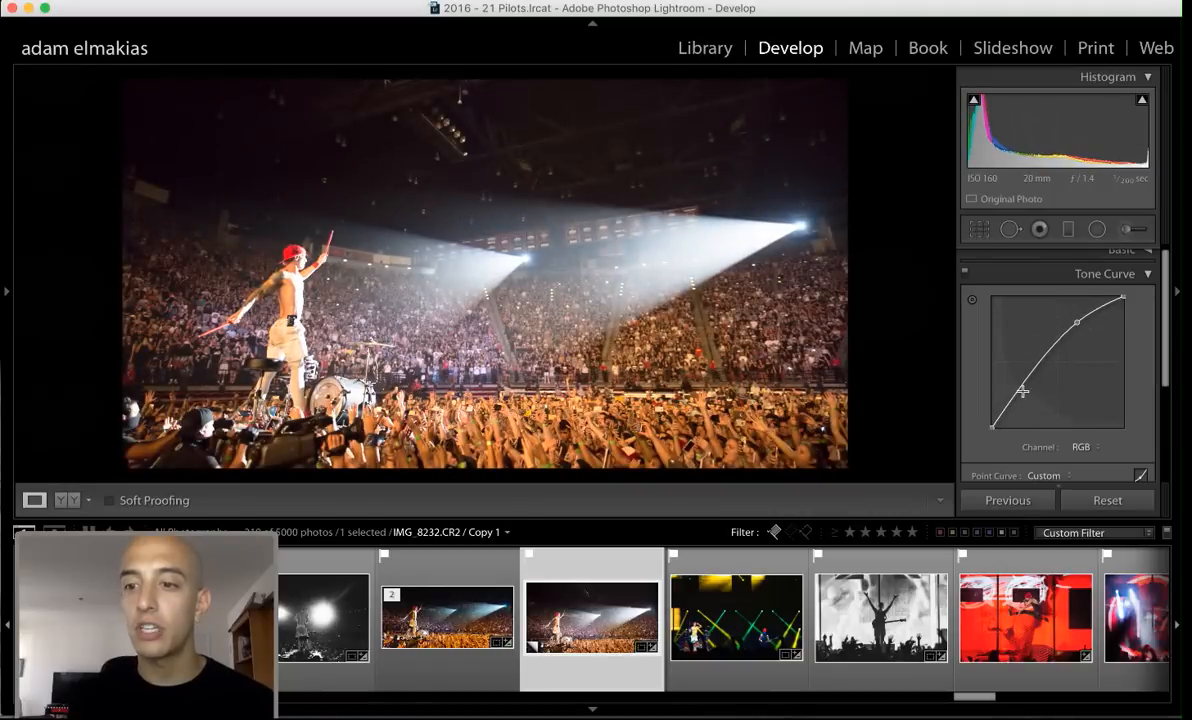
left_click_drag(1020, 388, 1037, 393)
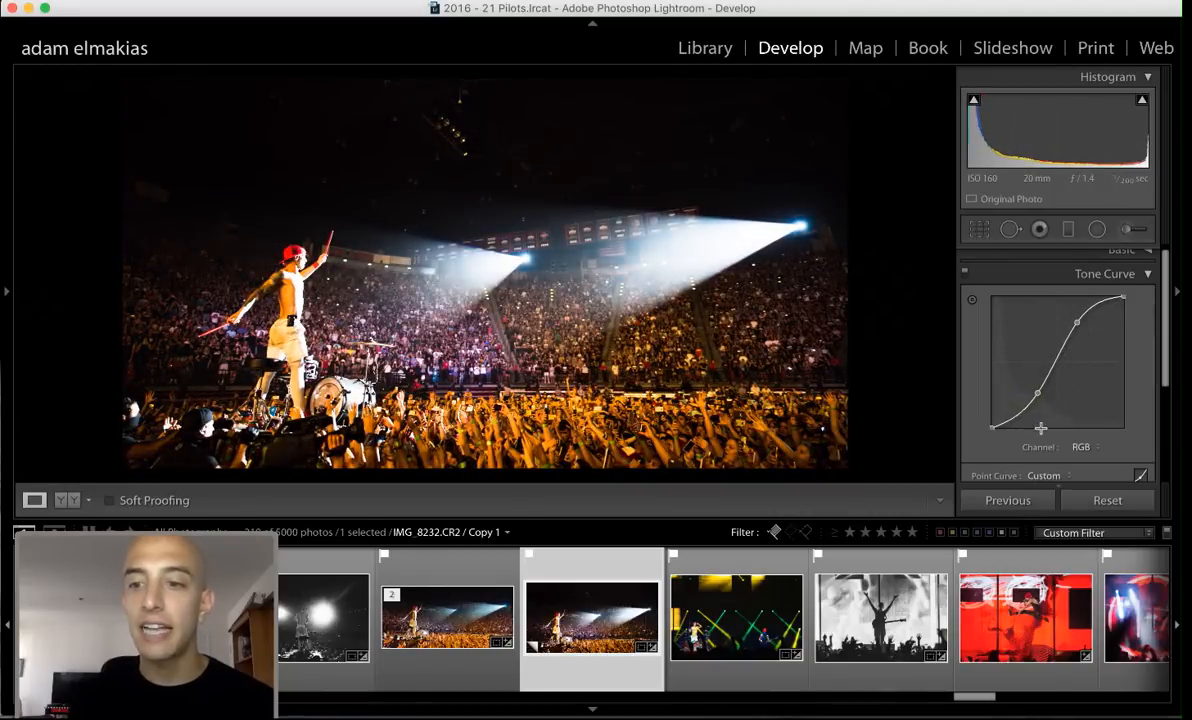
double_click(1037, 396)
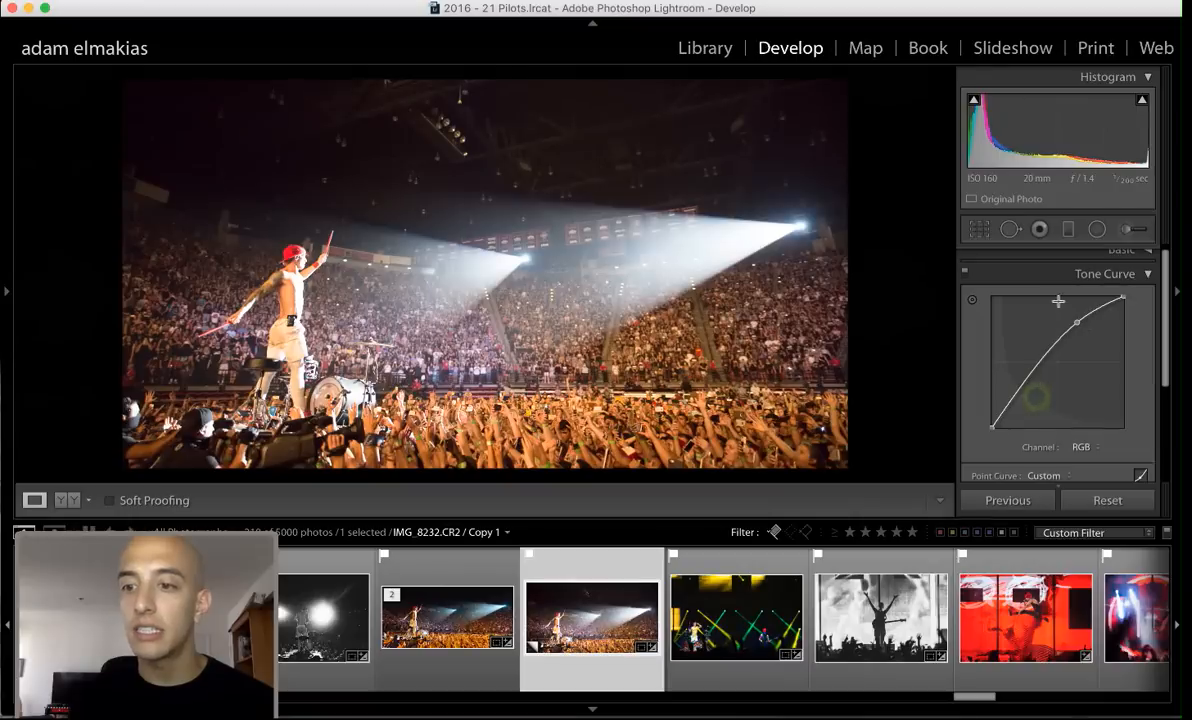
double_click(1080, 320)
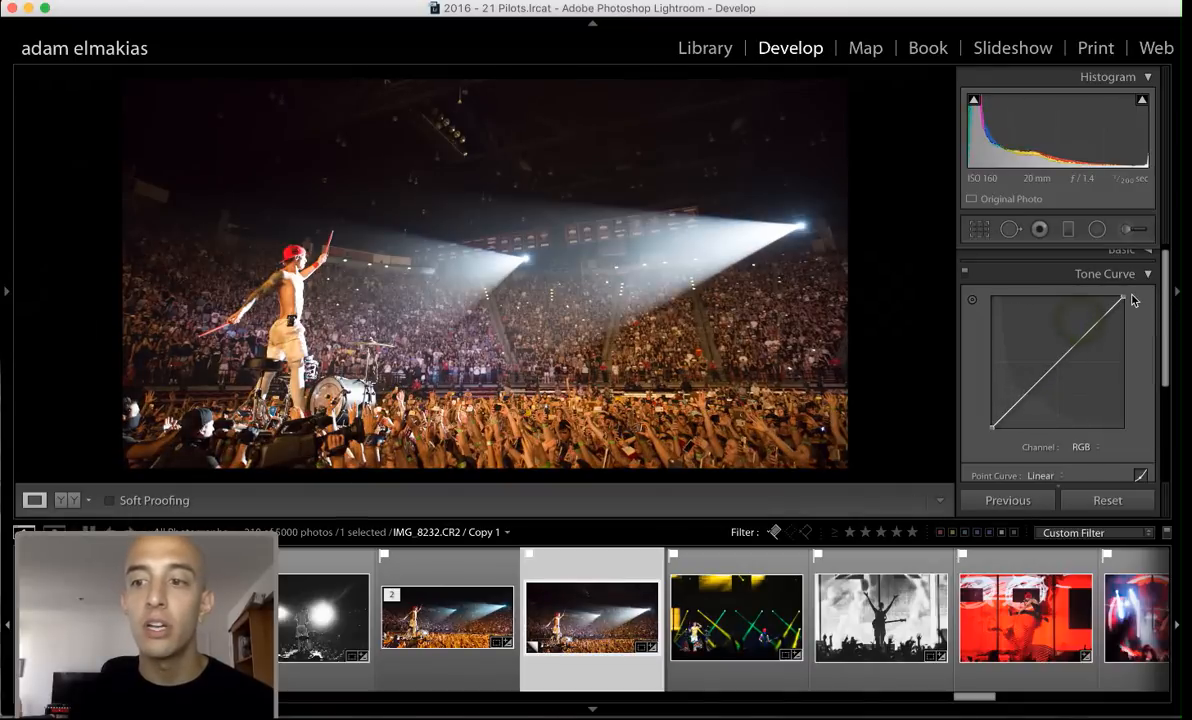
Try moving the RGB tone curve's end points, lifting the black point to about 0.8 / 6.7 %
left_click_drag(1123, 295, 1148, 280)
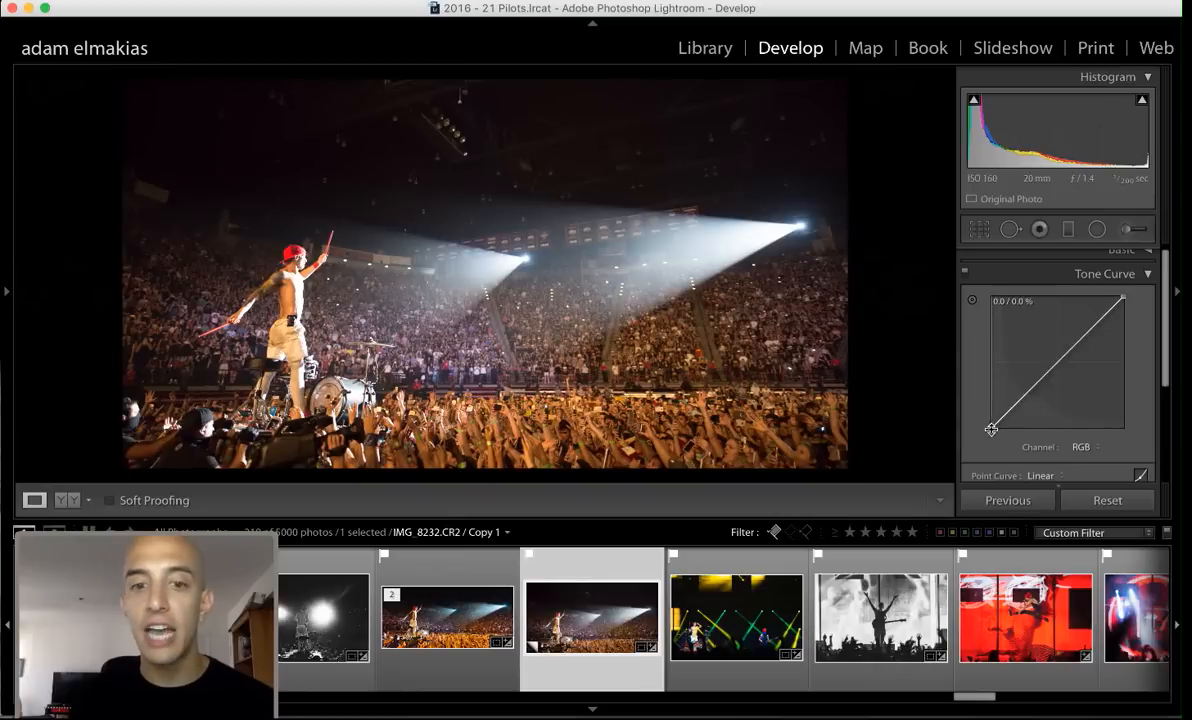
mouse_move(991, 429)
left_mouse_down()
mouse_move(1005, 427)
mouse_move(991, 431)
mouse_move(991, 402)
mouse_move(993, 427)
left_mouse_up()
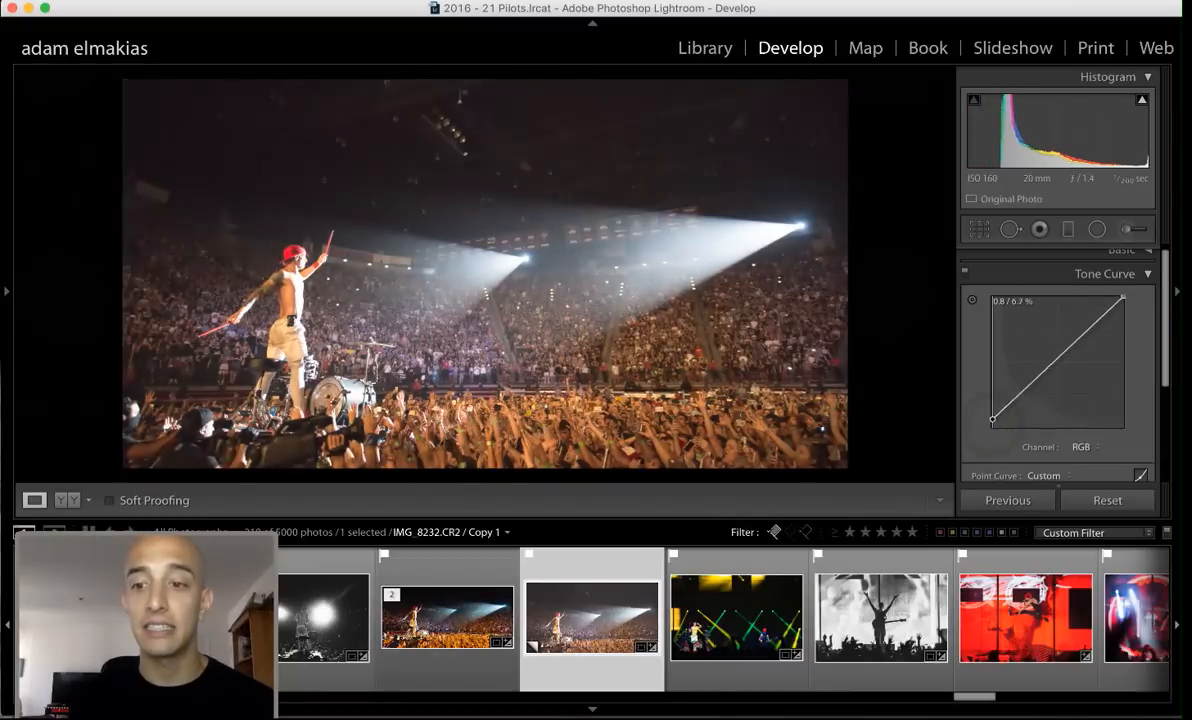
Try lowering the red channel's tone curve to about 42 / 26 %, then steepen the green channel's curve with two points
left_click(1085, 447)
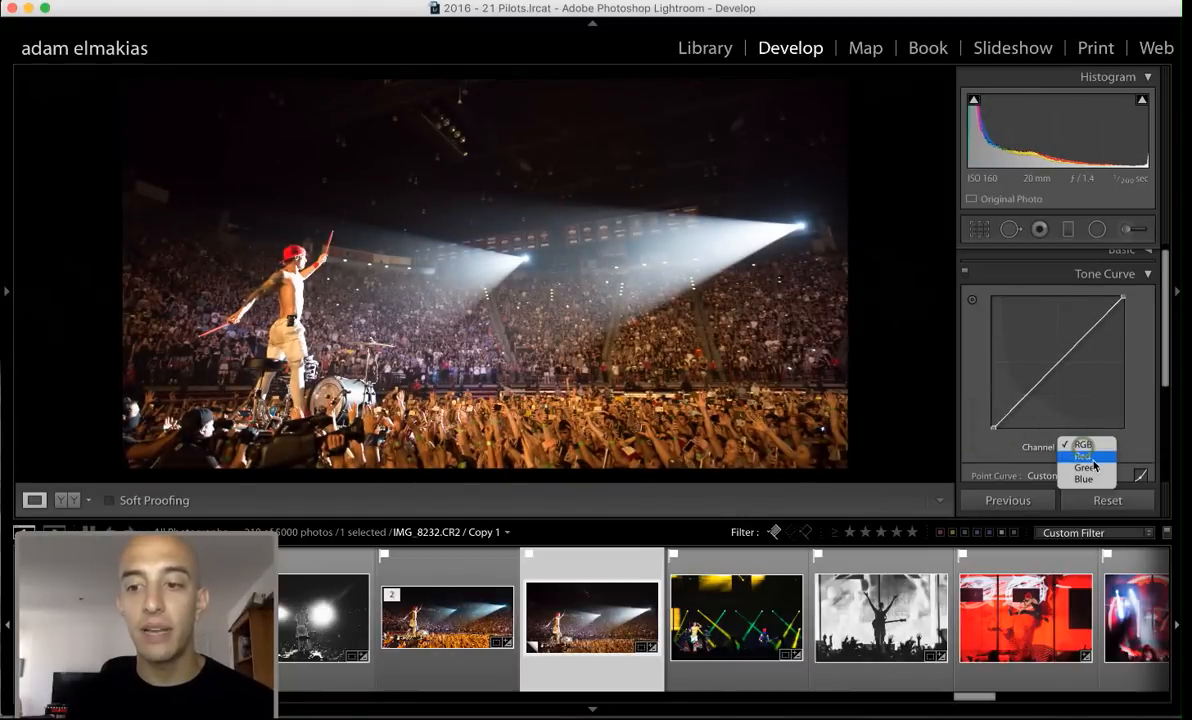
left_click(1080, 433)
left_click_drag(1062, 358, 1046, 393)
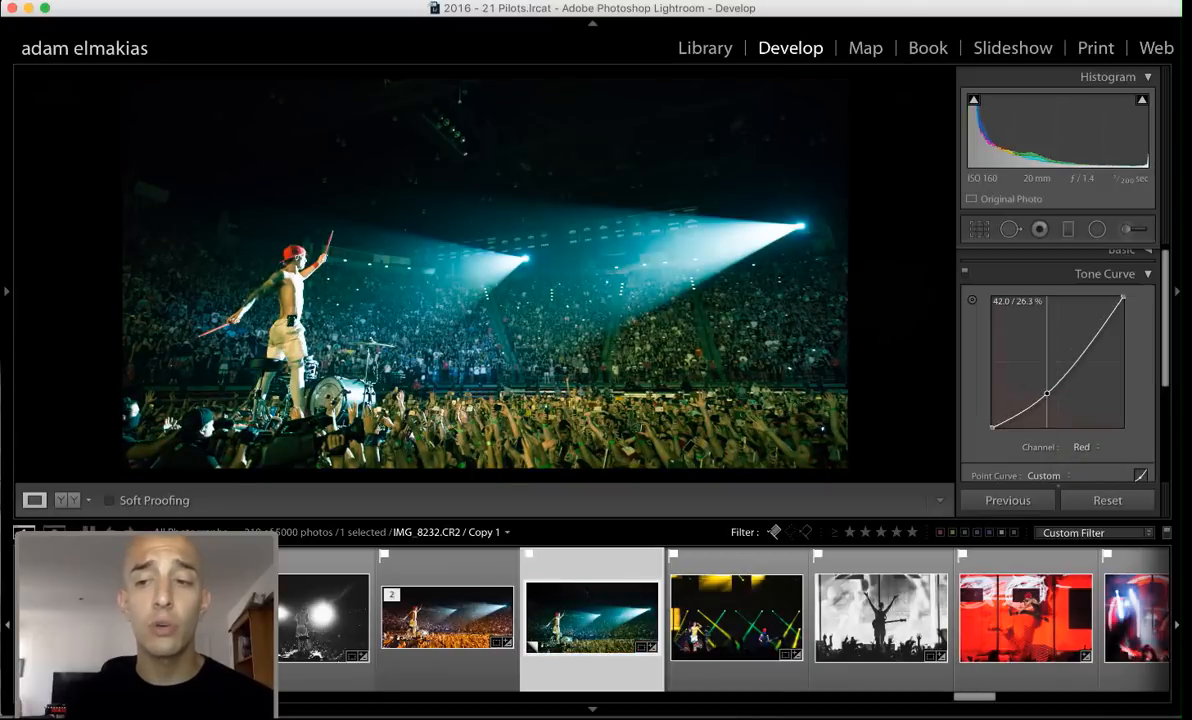
mouse_move(1046, 393)
left_mouse_down()
mouse_move(1023, 360)
mouse_move(1045, 389)
mouse_move(1049, 356)
mouse_move(1034, 393)
left_mouse_up()
left_click(1094, 448)
left_click(1080, 459)
Shape the blue channel's tone curve into an S with a raised highlight point and a lowered shadow point
left_click(1079, 449)
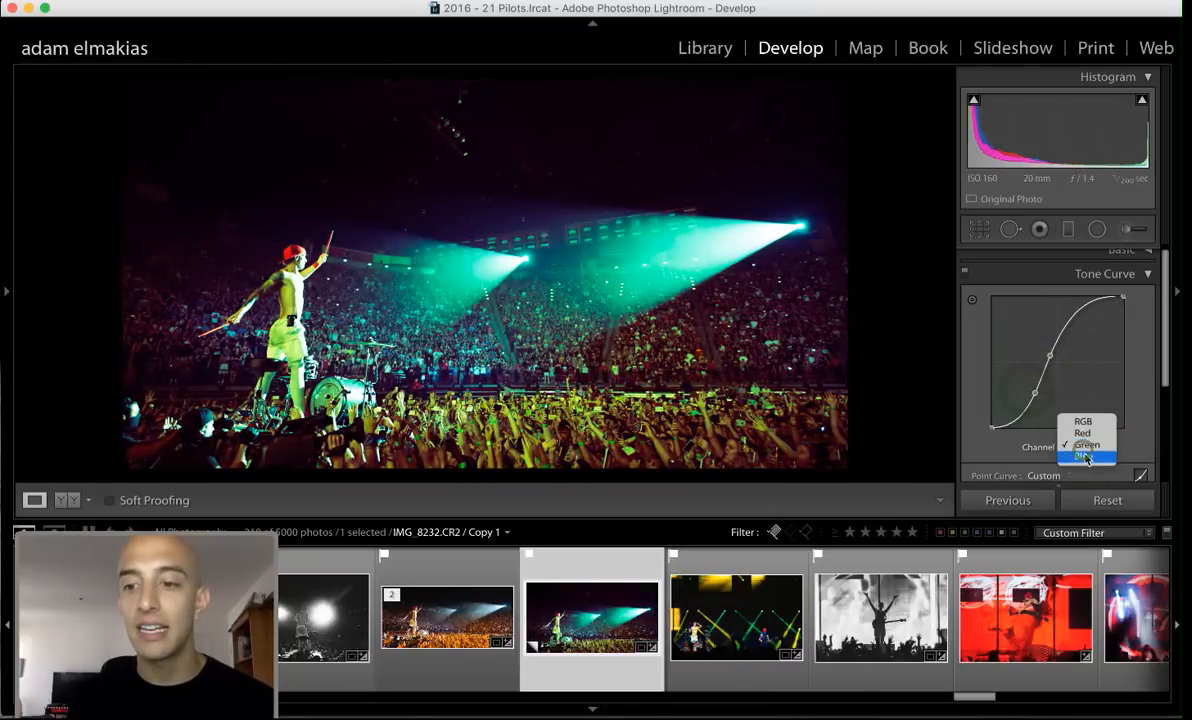
left_click(1082, 460)
left_click_drag(1078, 340, 1075, 331)
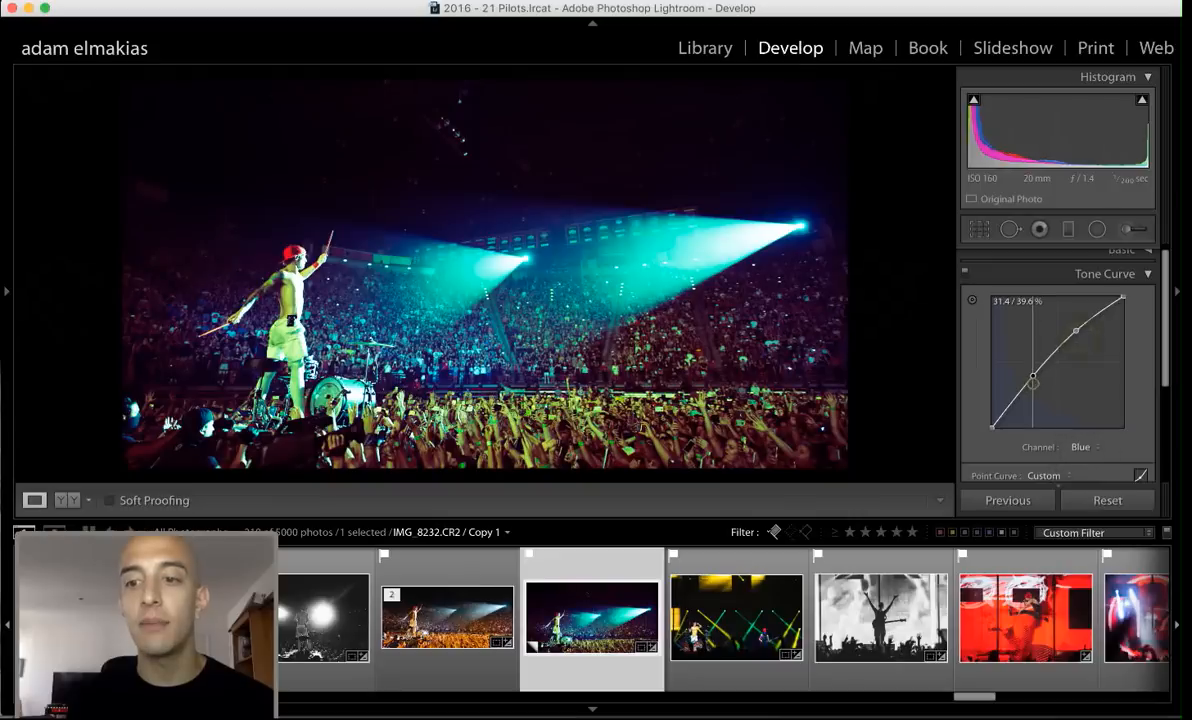
left_click_drag(1040, 372, 1042, 411)
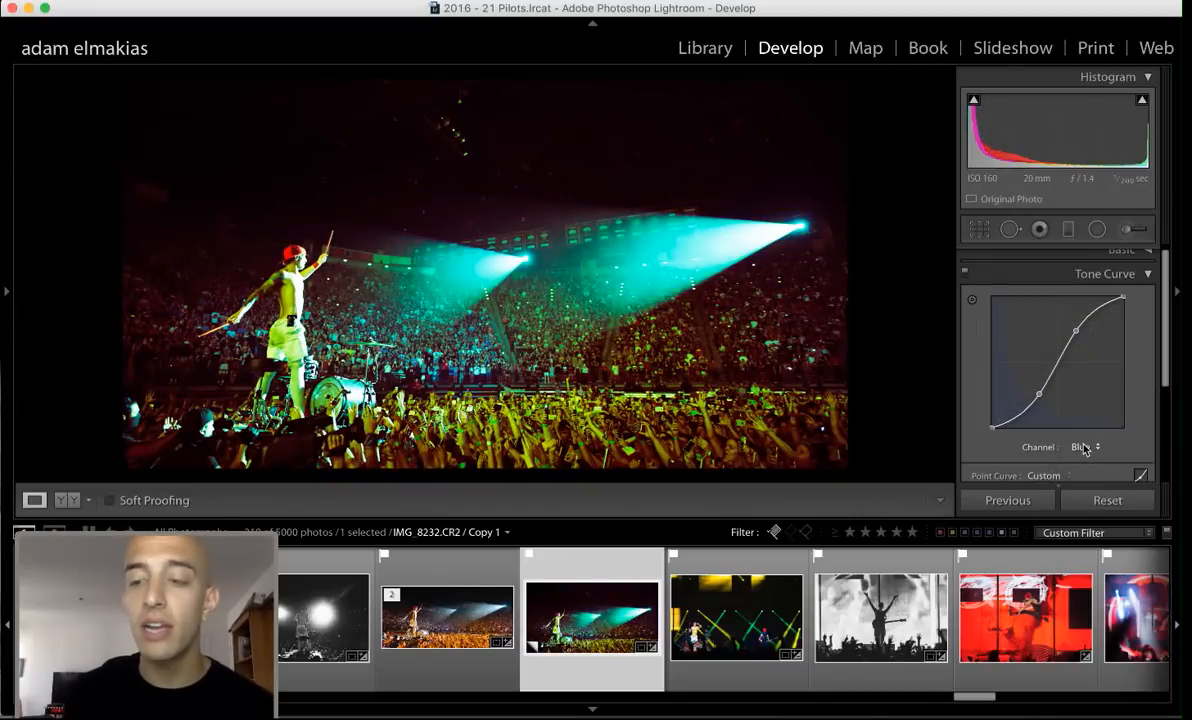
Try adjusting the blue tone curve directly on the photo with the targeted adjustment tool, then undo the last change
left_click(971, 299)
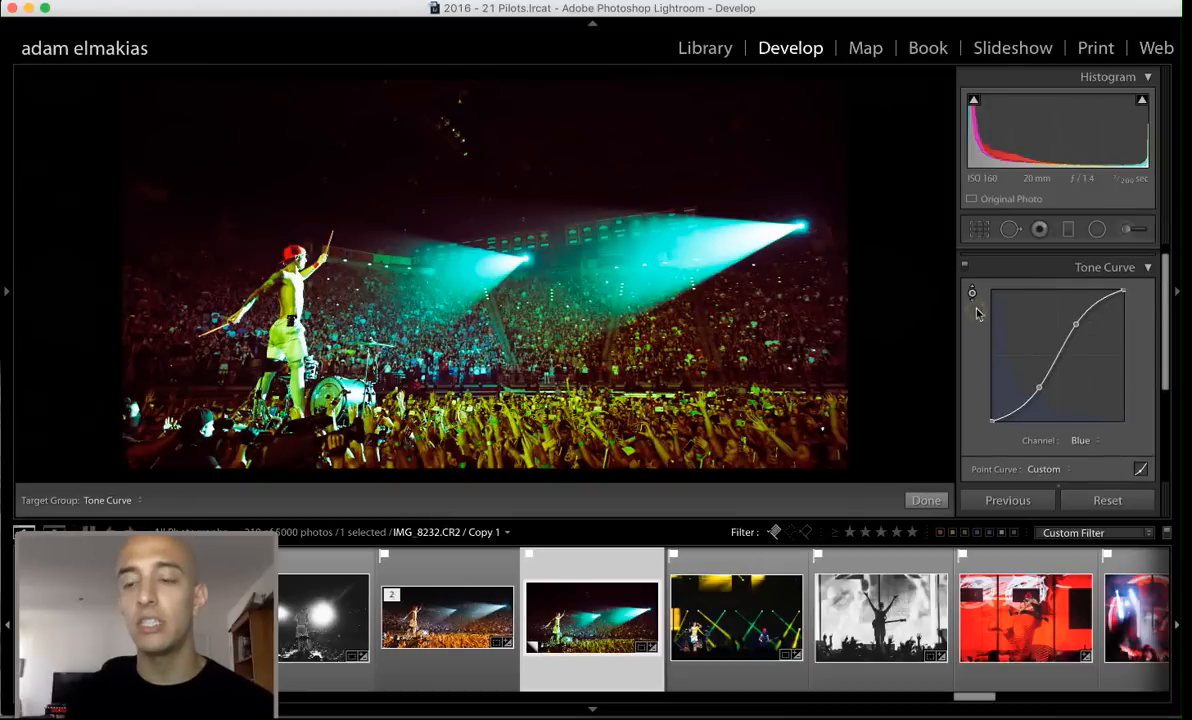
left_click_drag(726, 307, 575, 250)
key("super+z")
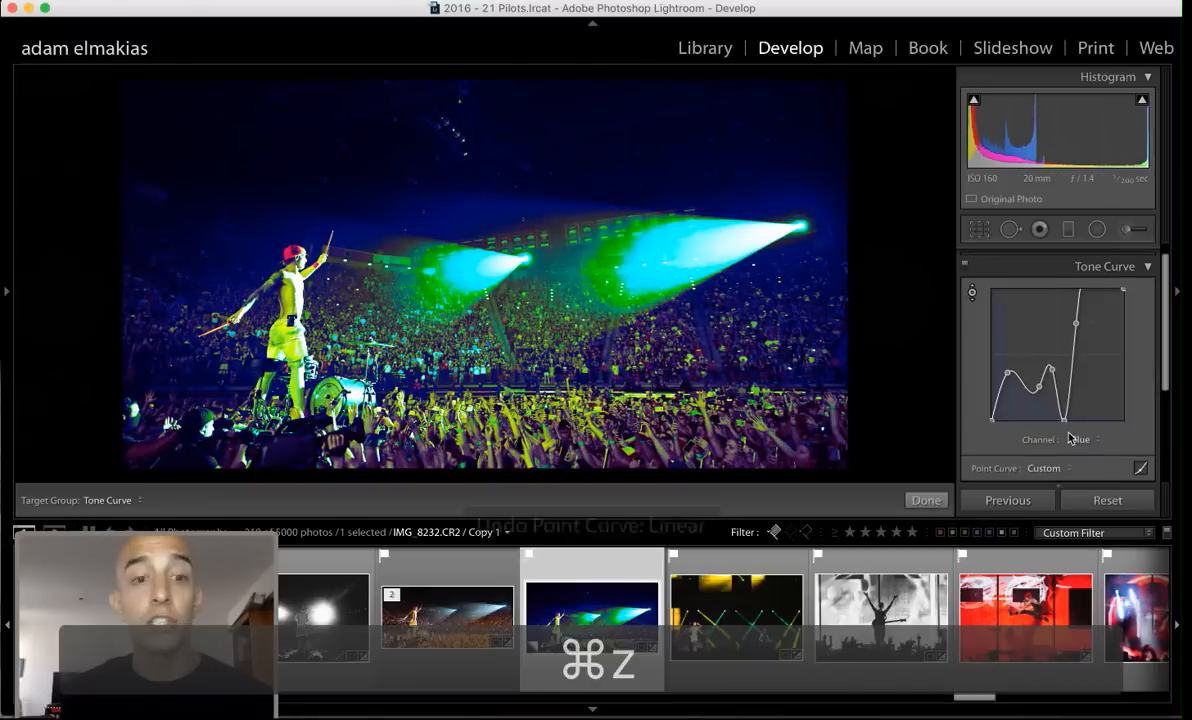
Reset the point curve to Linear and switch the curve channel back to RGB
left_click(1043, 469)
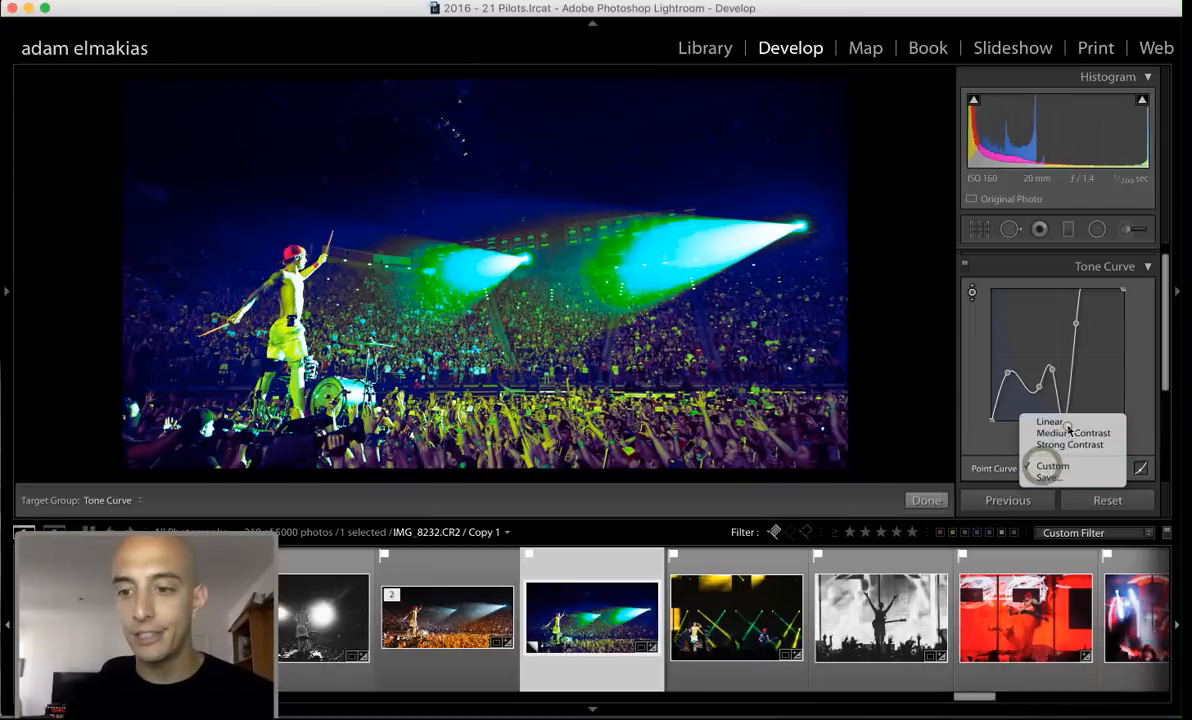
left_click(1045, 419)
left_click(1090, 441)
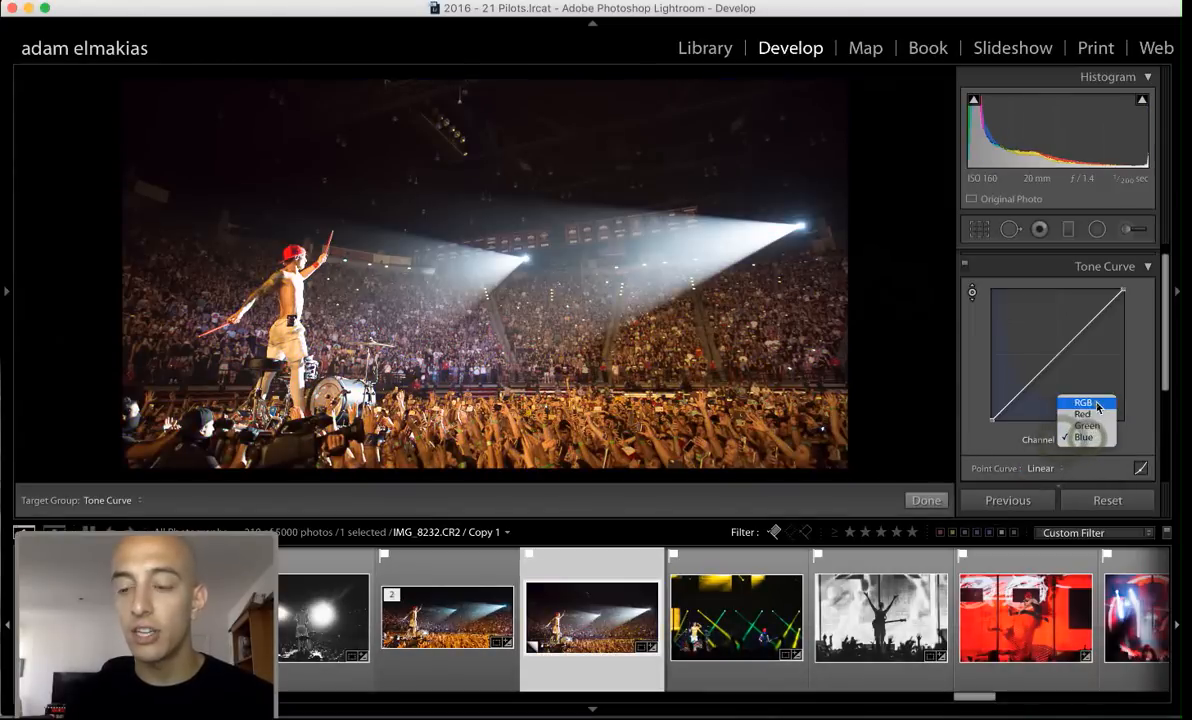
left_click(1079, 404)
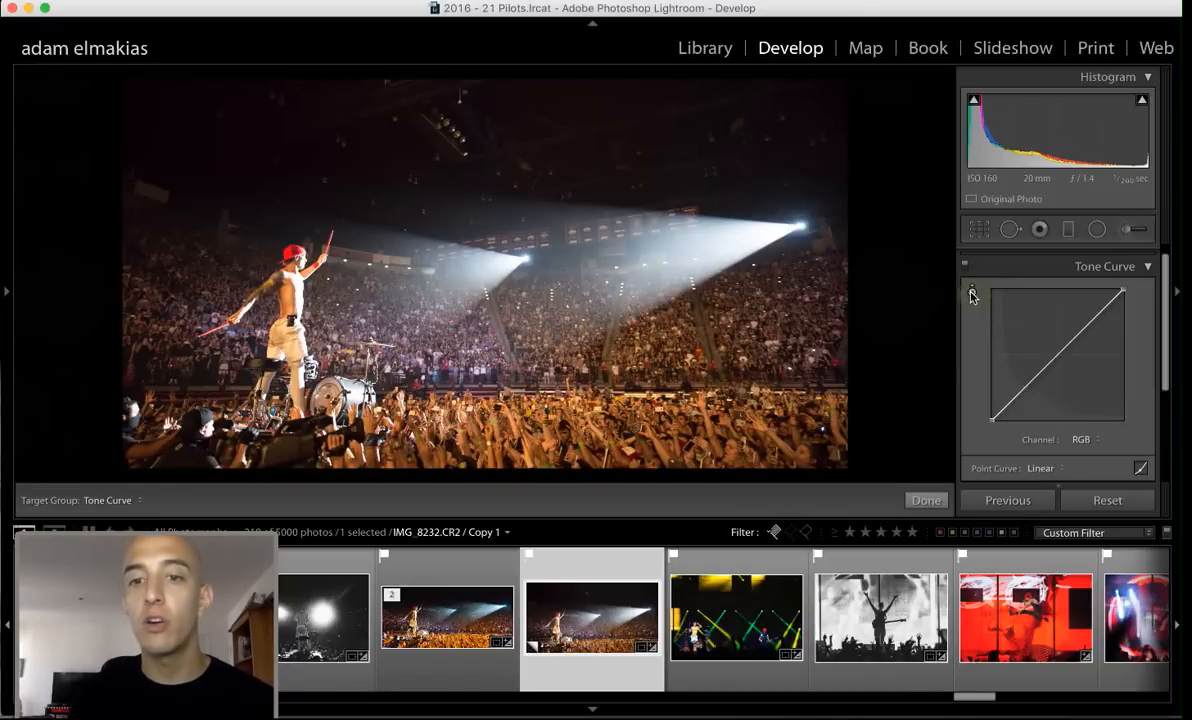
Try darkening the light beam and crowd by adjusting the RGB tone curve directly on the photo, then undo the changes
left_click(732, 241)
left_click_drag(732, 241, 732, 298)
left_click_drag(689, 375, 630, 338)
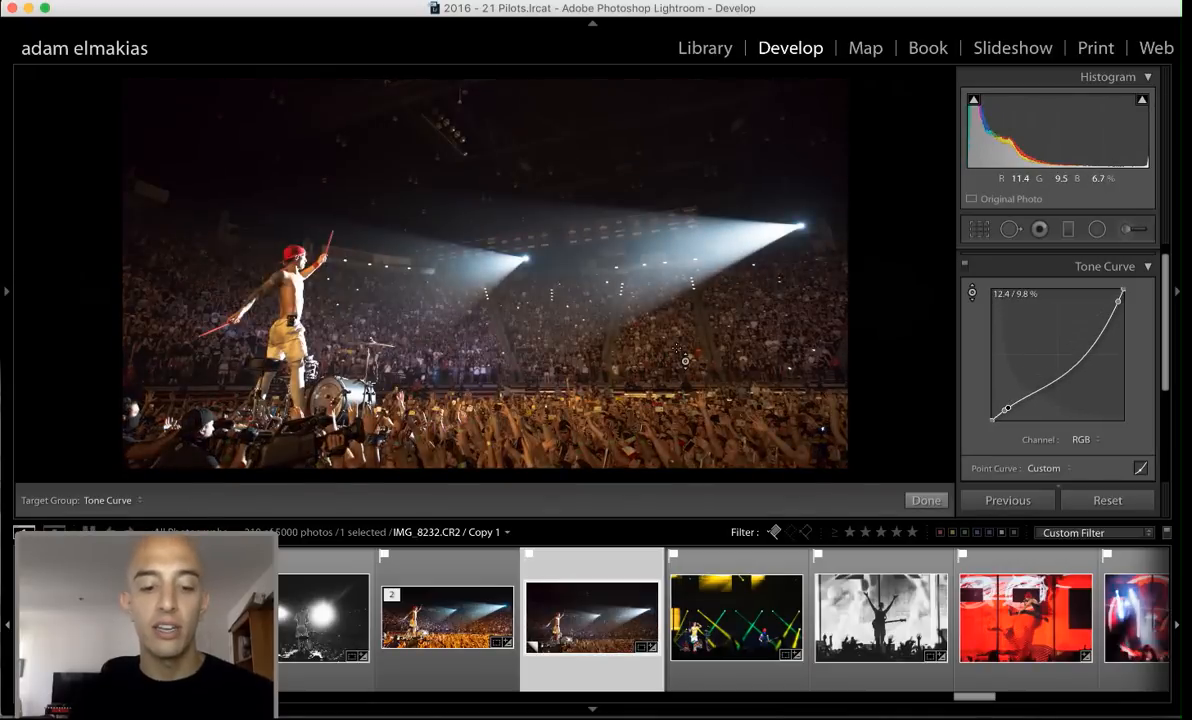
key("super+z")
key("super+z")
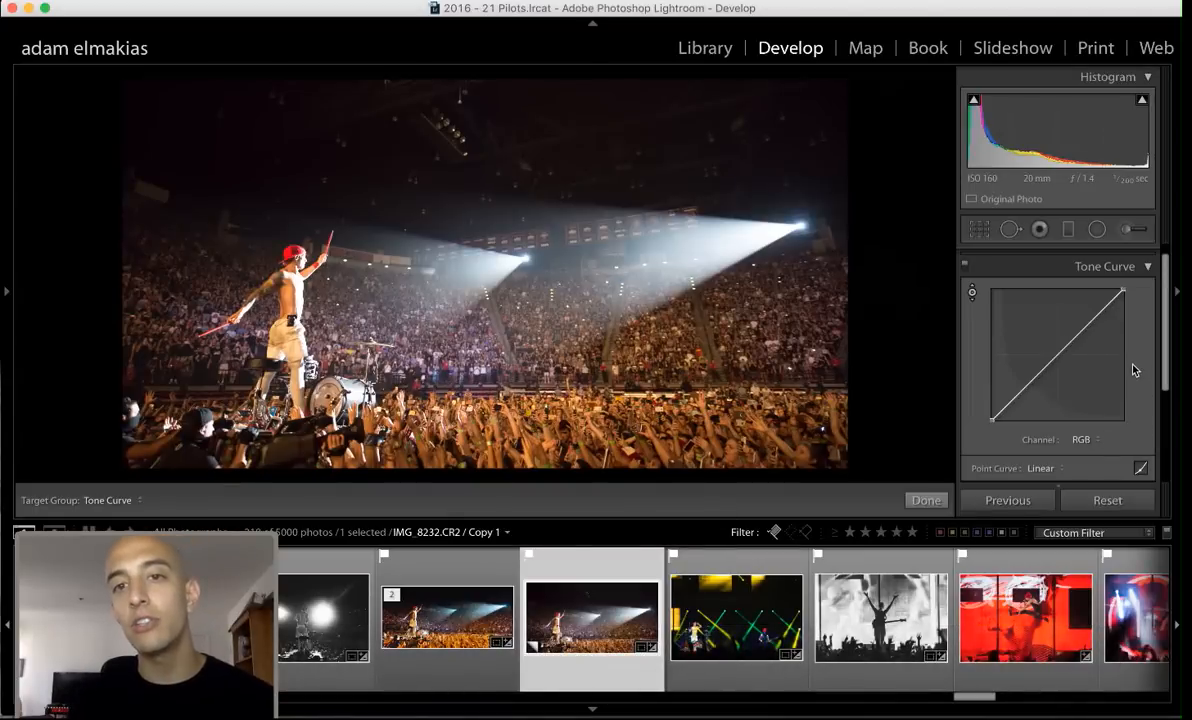
Collapse the Tone Curve section and expand HSL, ending on its hue adjustments
left_click(1148, 268)
left_click(1148, 306)
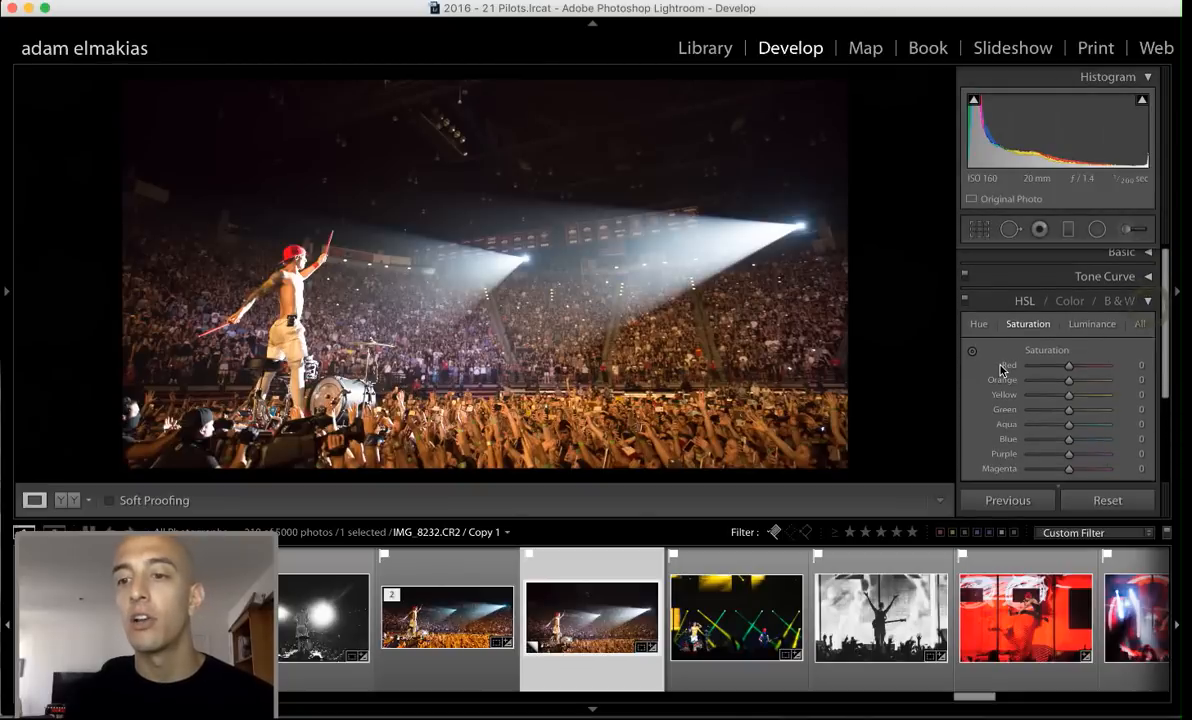
left_click(1077, 311)
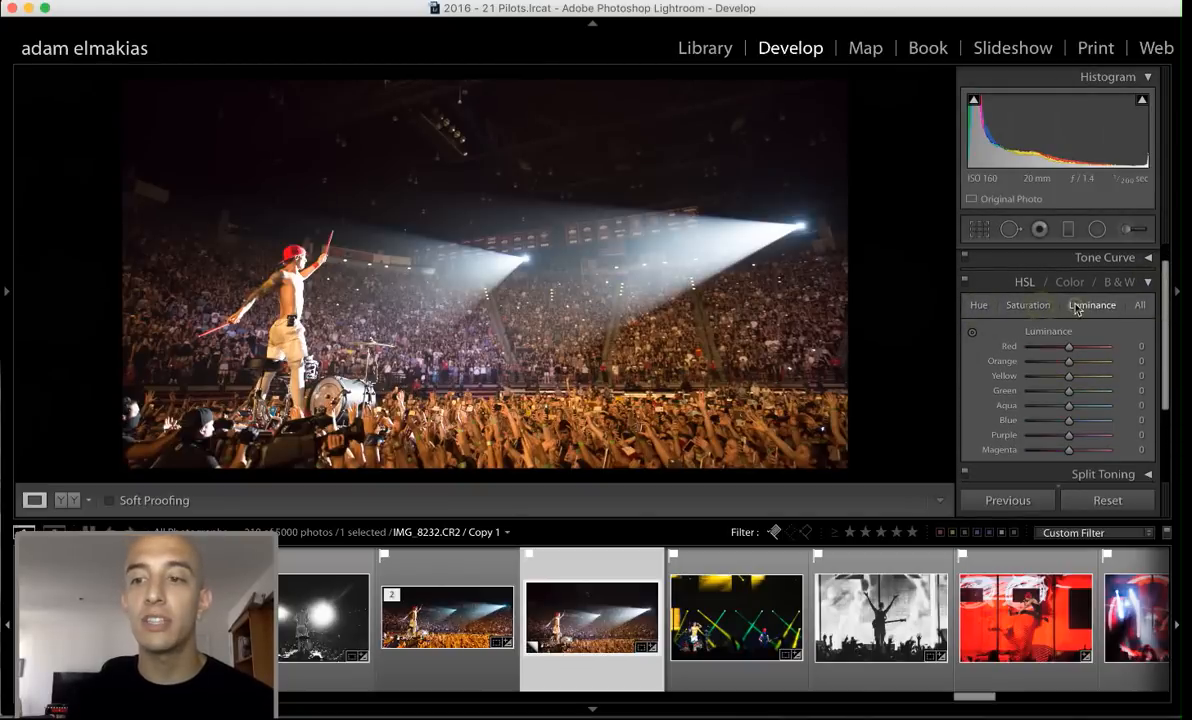
left_click(979, 306)
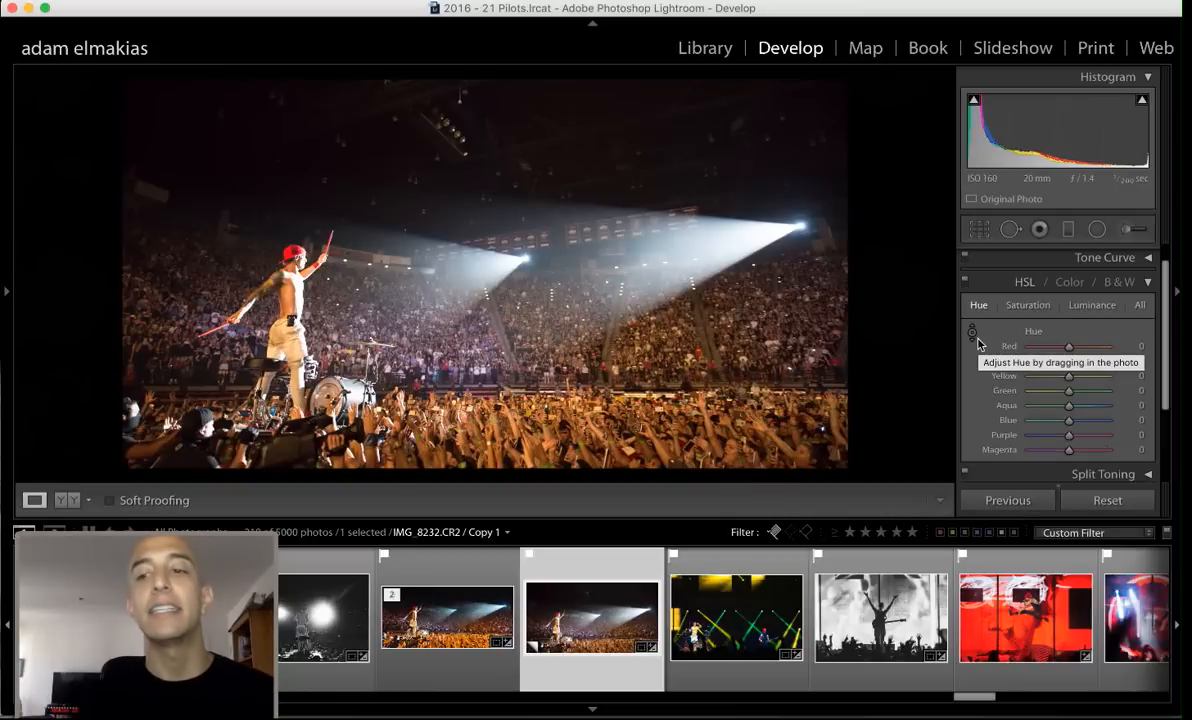
Try the red hue at +100 and -100, then undo both shifts
left_click(972, 334)
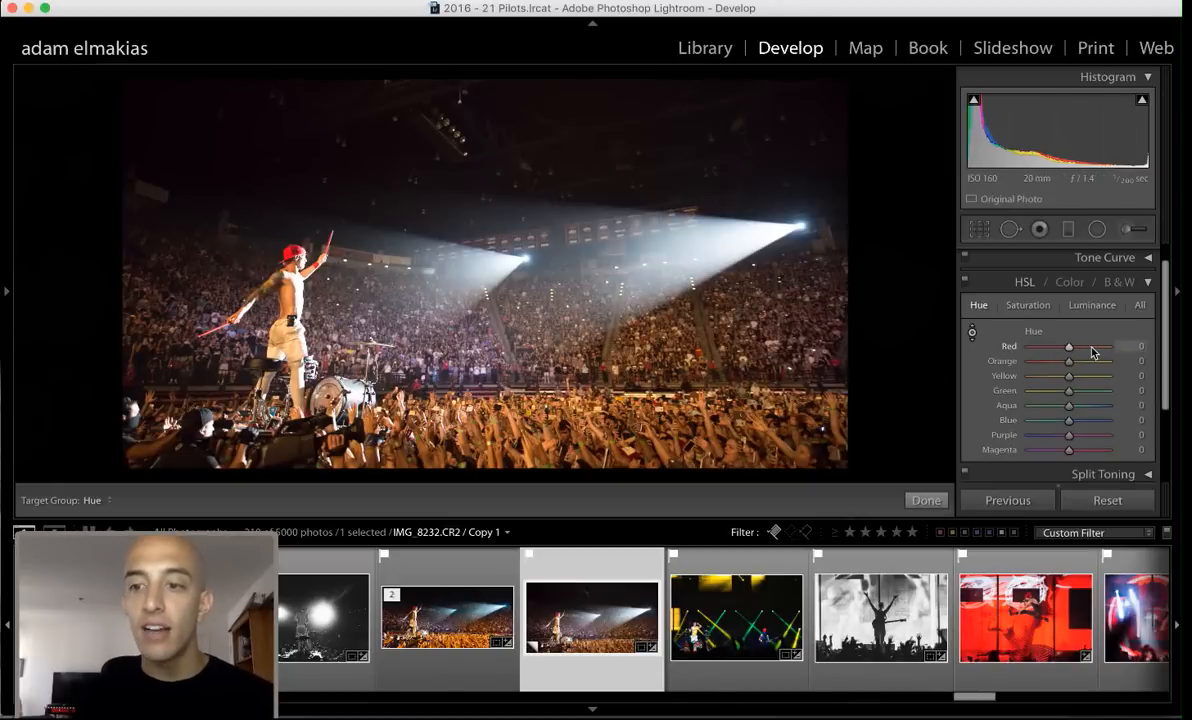
left_click_drag(1093, 347, 996, 350)
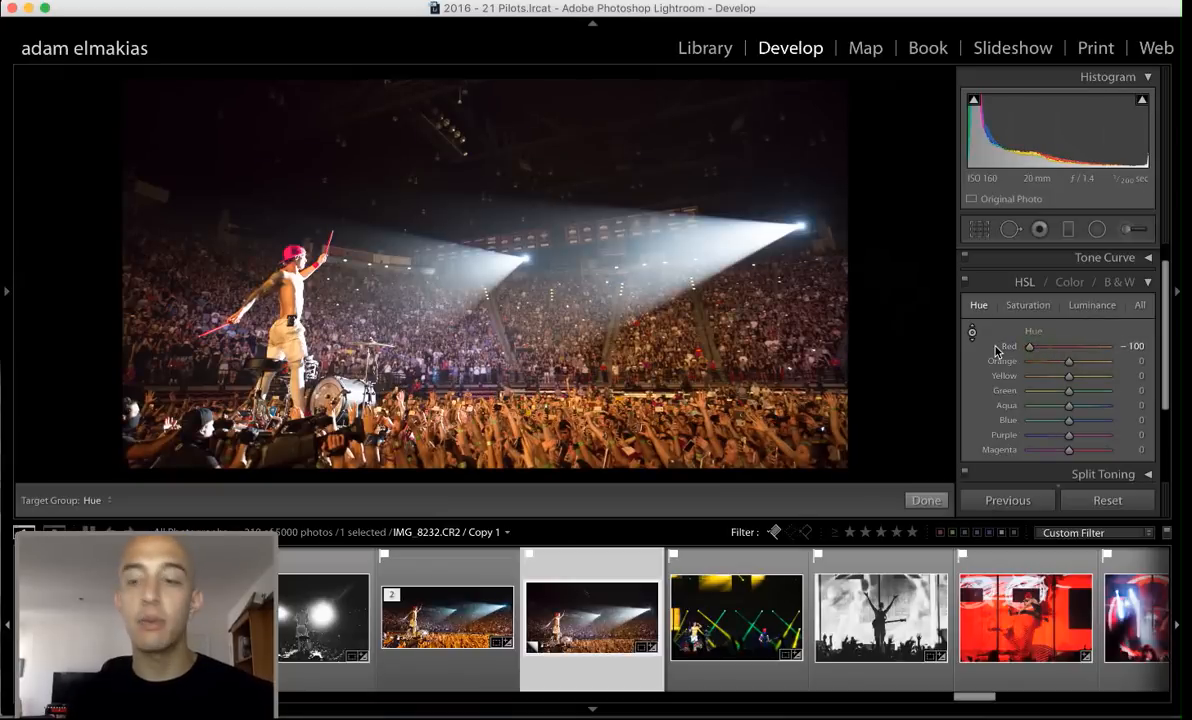
key("super+z")
key("super+z")
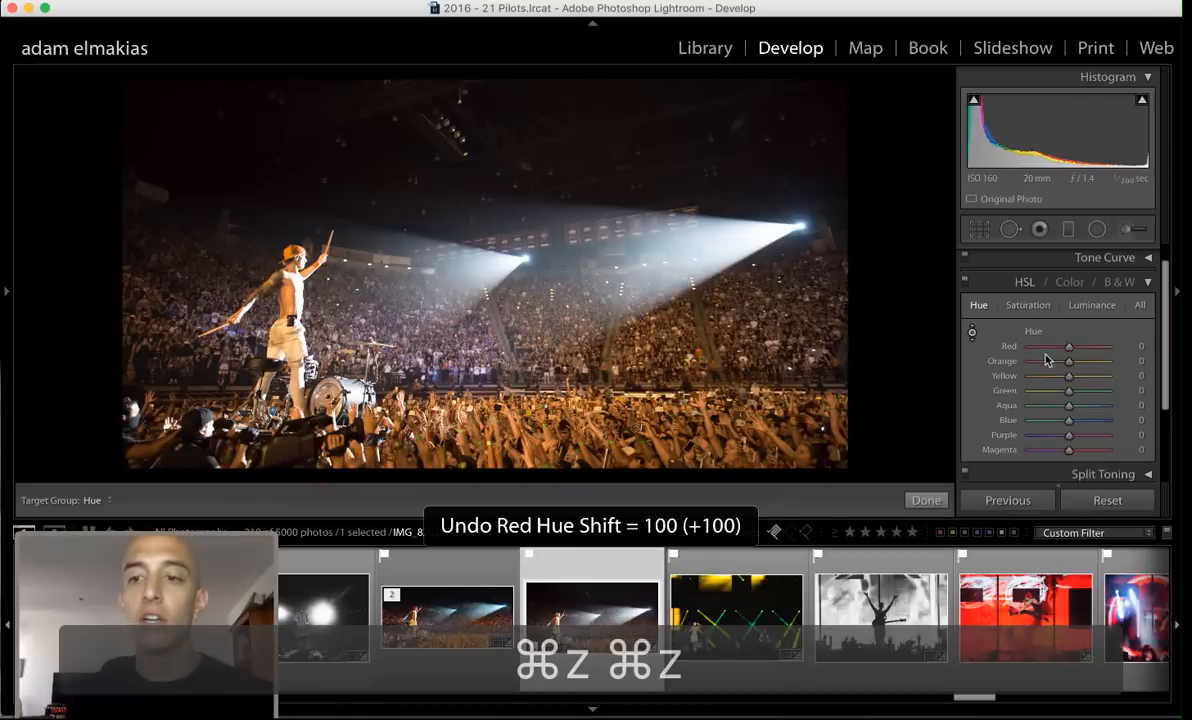
Try shifting the hue directly on the performer to Red +90 and Orange +37, then undo the hue changes
left_click(972, 333)
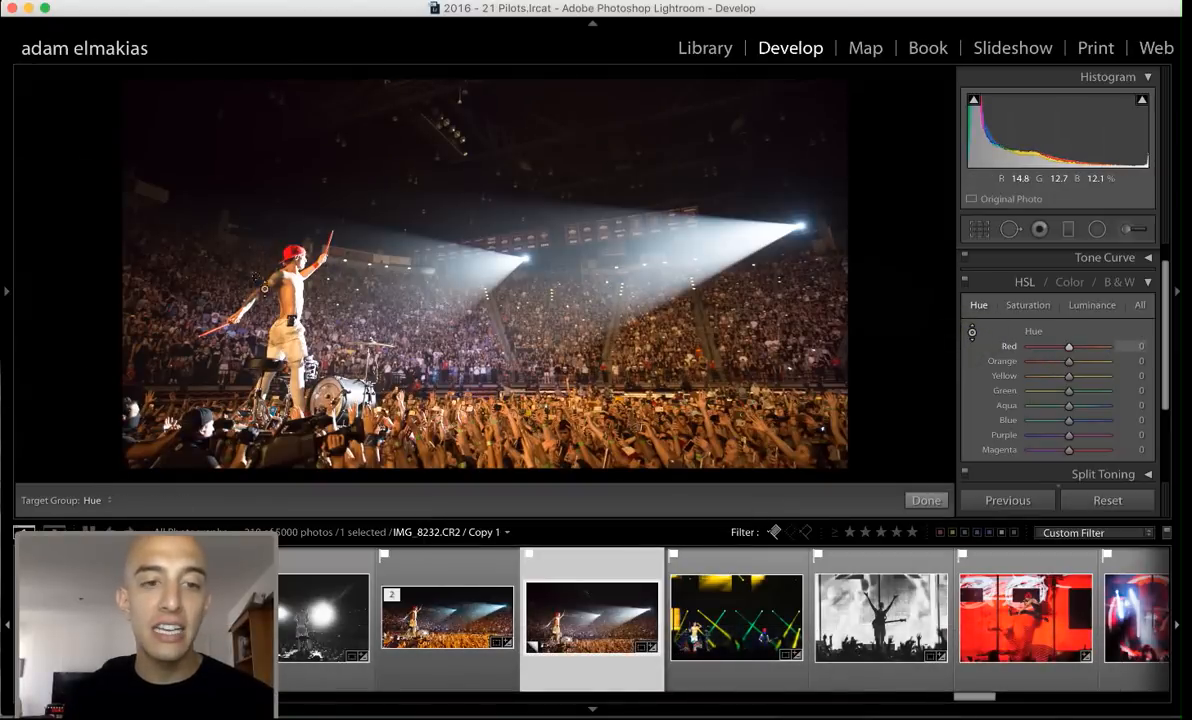
left_click_drag(269, 237, 274, 252)
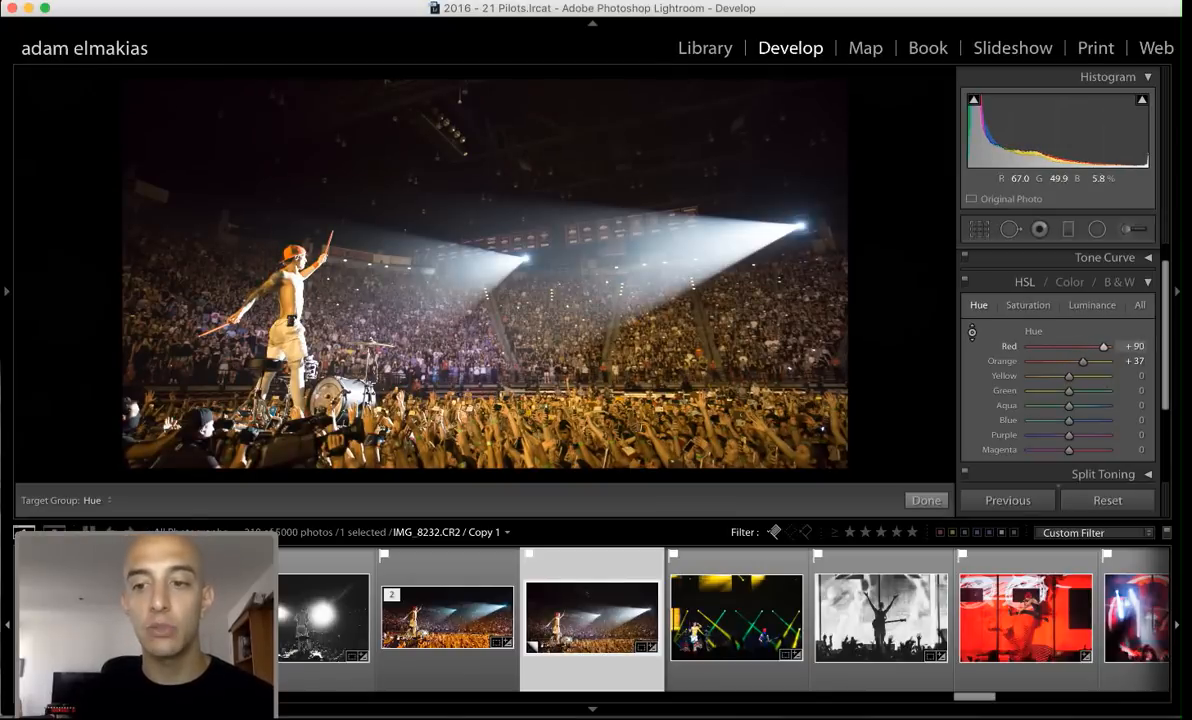
mouse_move(273, 236)
left_mouse_down()
mouse_move(273, 262)
mouse_move(273, 226)
left_mouse_up()
key("super+z")
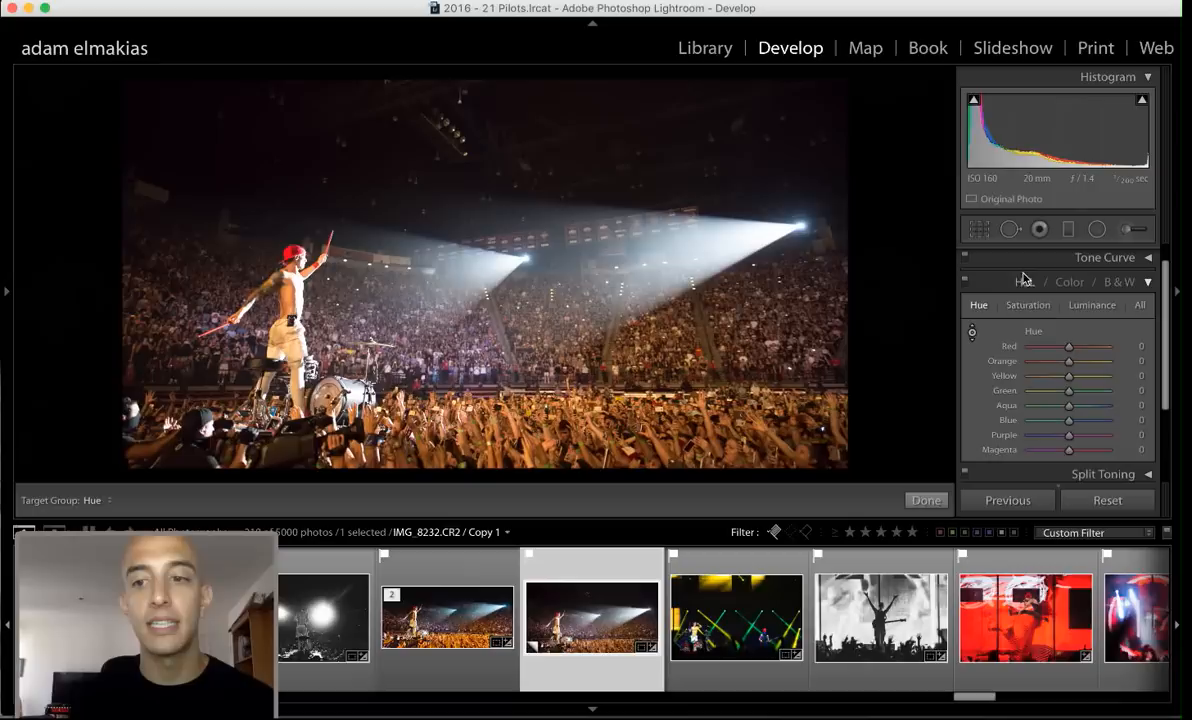
Try red saturation at -100 with orange at -53, then red at +100, undoing each change
left_click(1028, 306)
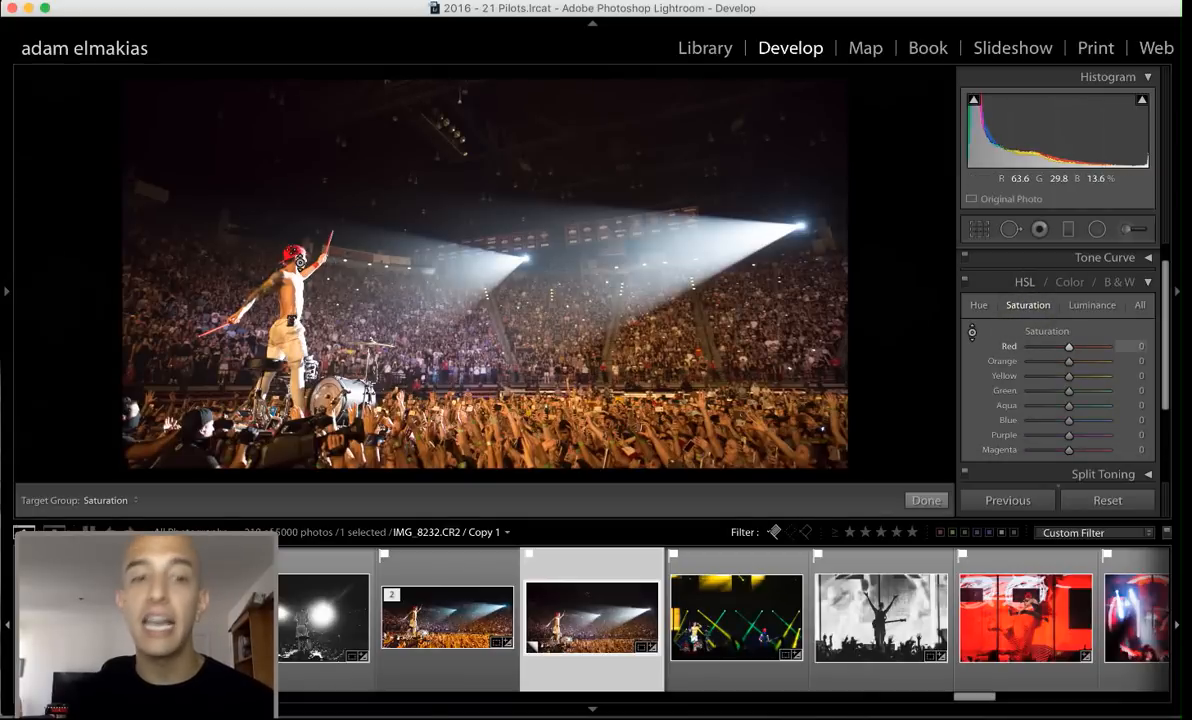
left_click_drag(272, 237, 272, 242)
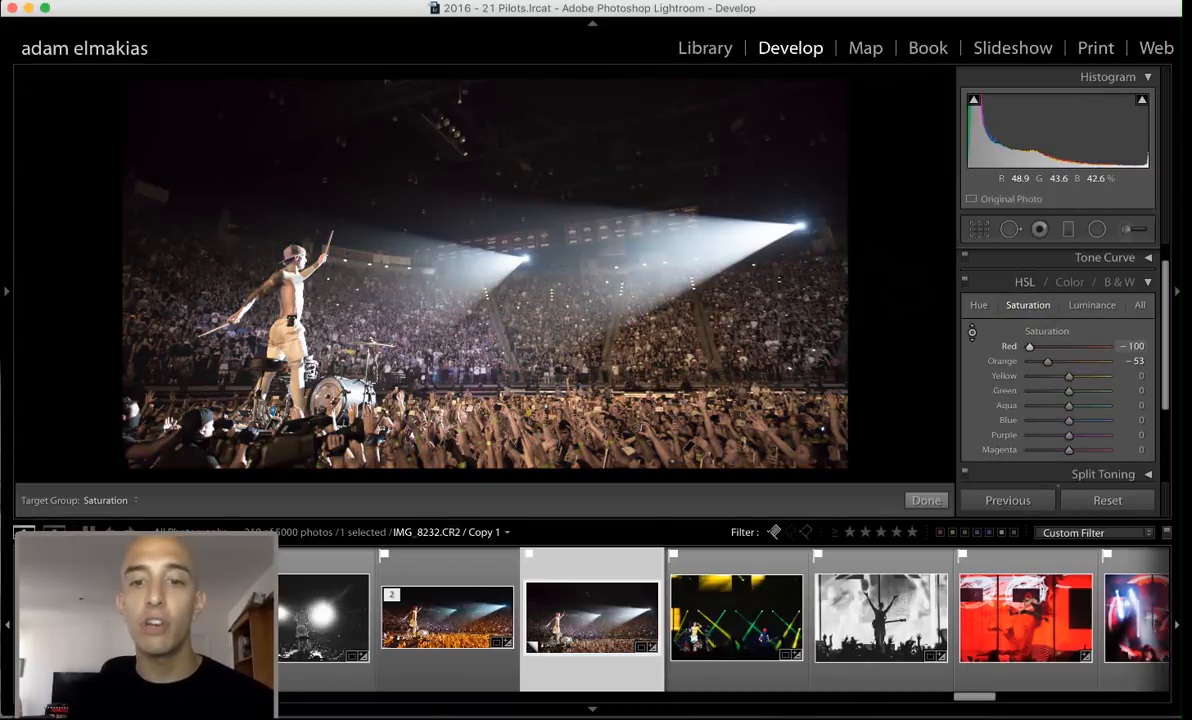
key("super+z")
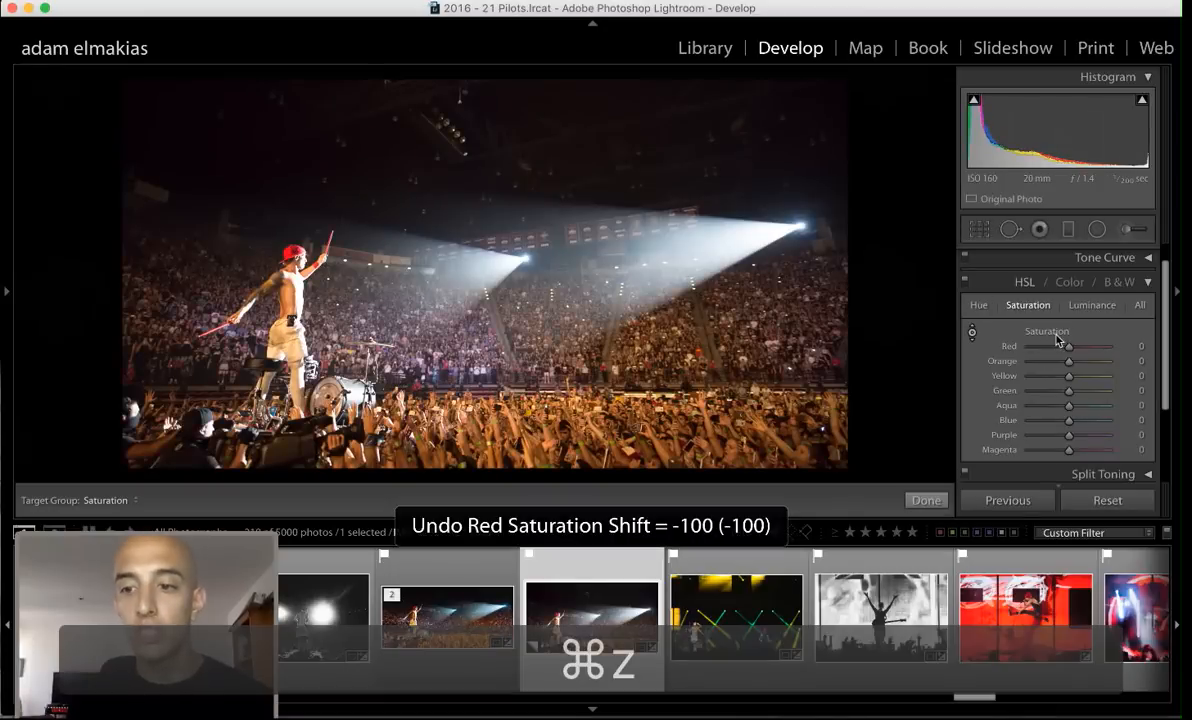
left_click_drag(1025, 350, 1110, 349)
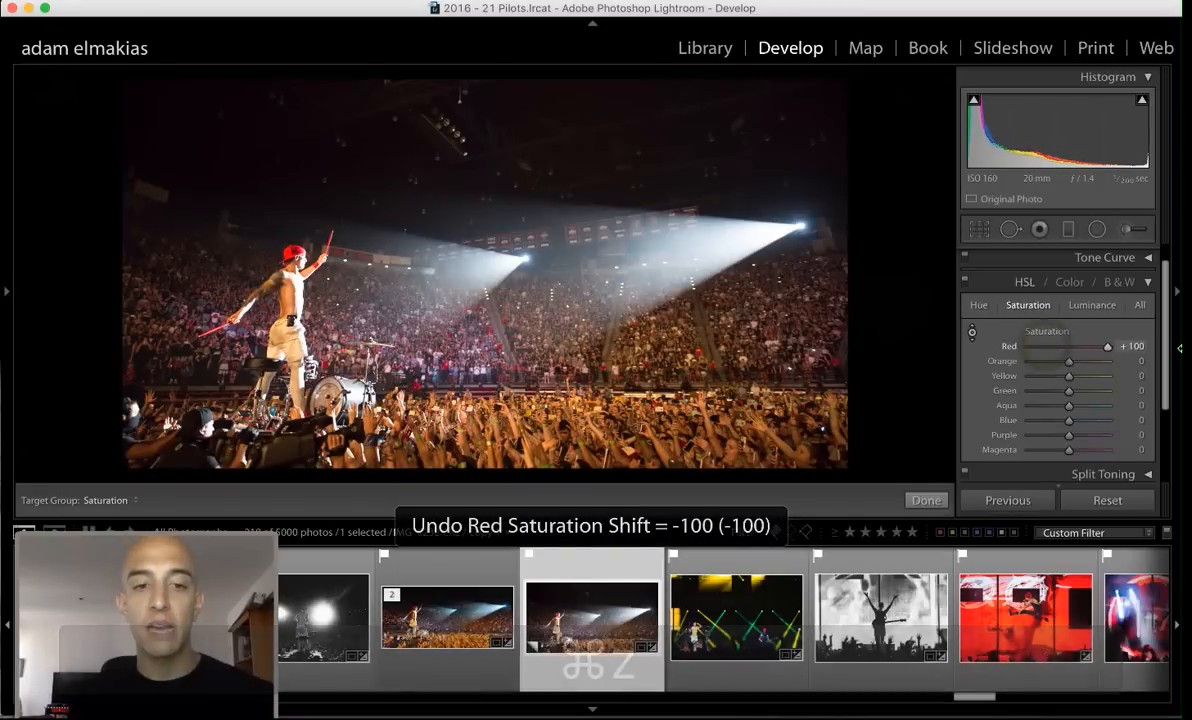
key("super+z")
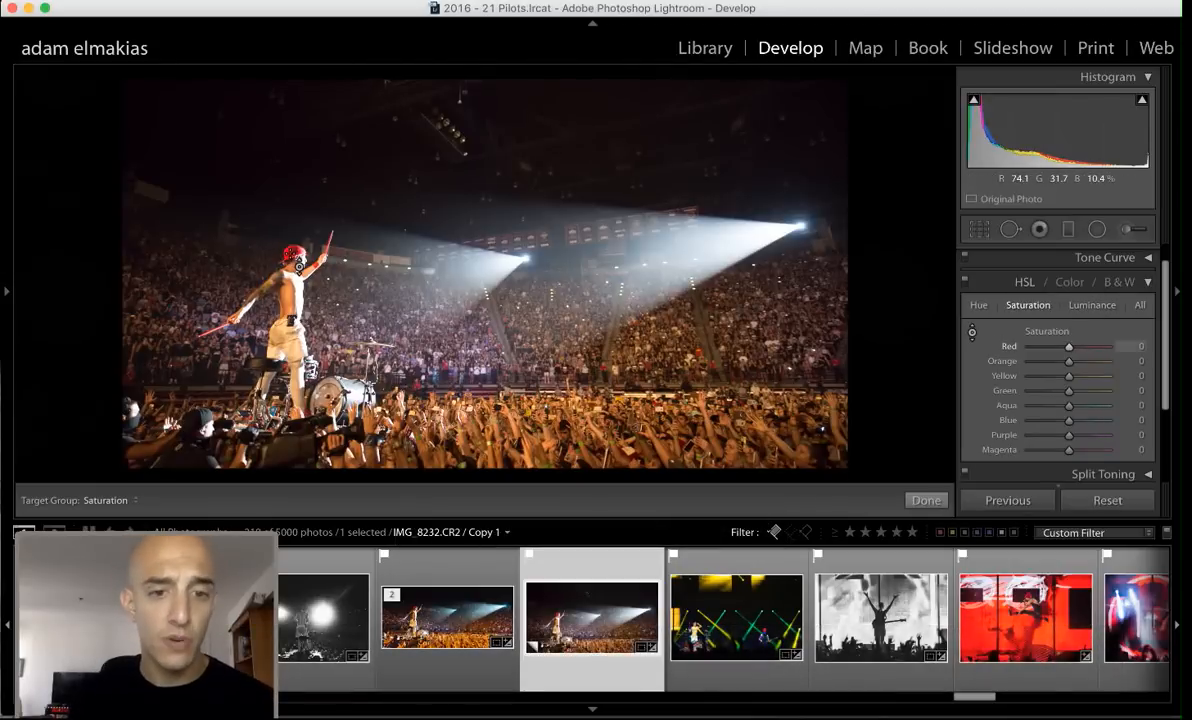
Try brightening the performer through luminance with Red +100 and Orange +75, then undo it
left_click(1091, 306)
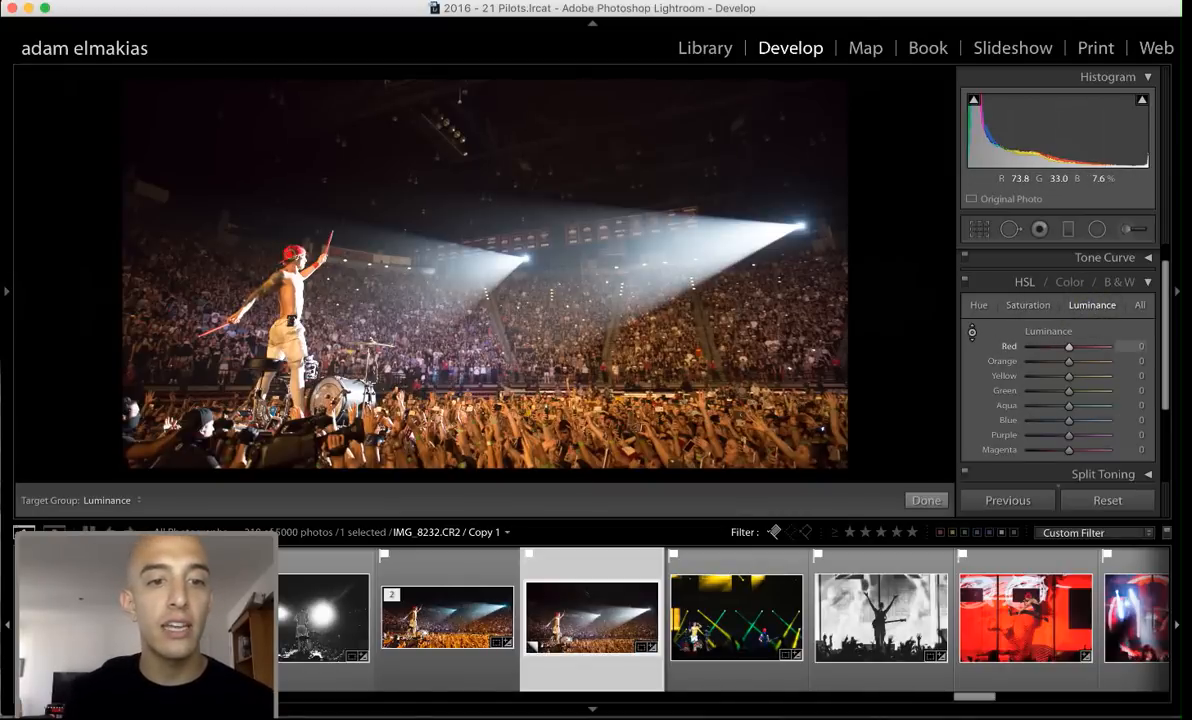
left_click_drag(271, 237, 277, 252)
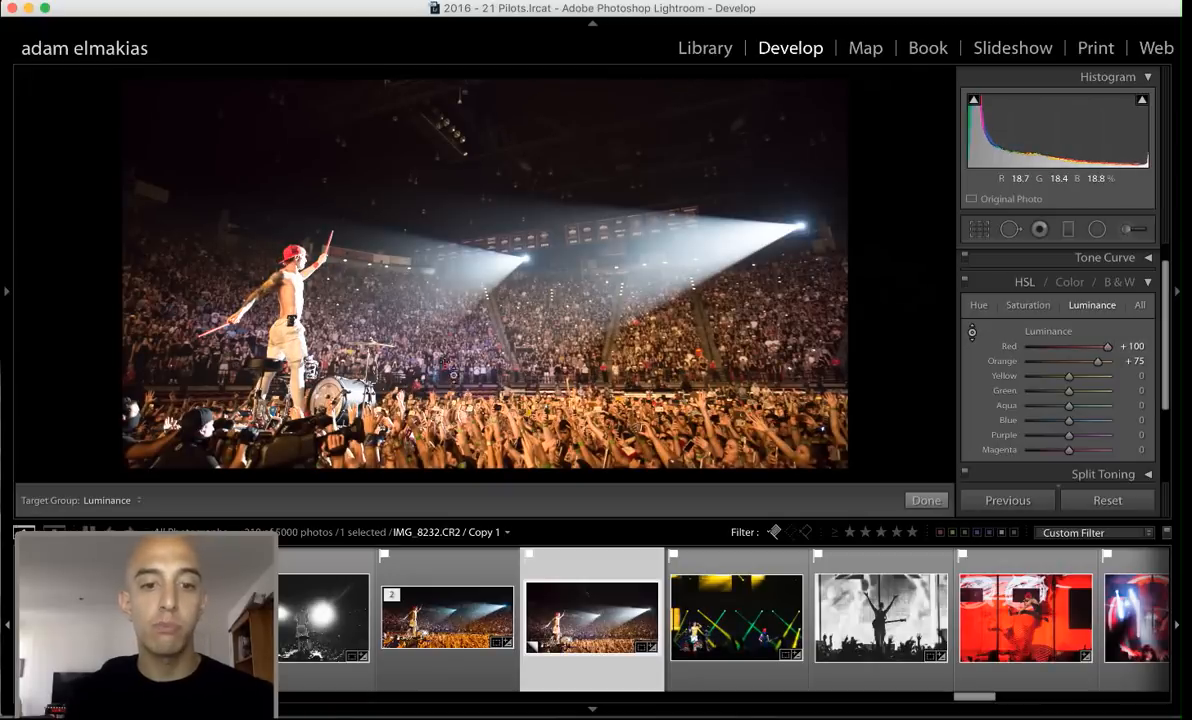
key("super+z")
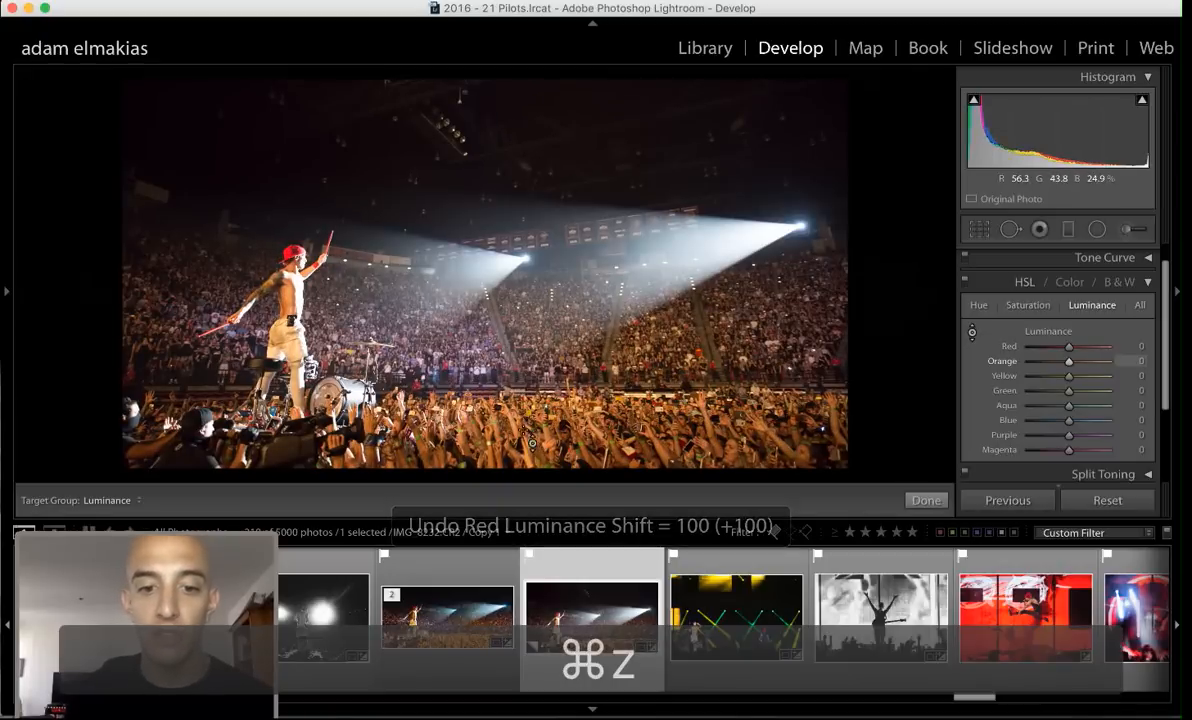
Adjust the crowd's luminance on the photo to Orange -6 and Yellow +2, undoing any further luminance change
mouse_move(482, 402)
left_mouse_down()
mouse_move(484, 372)
mouse_move(468, 405)
left_mouse_up()
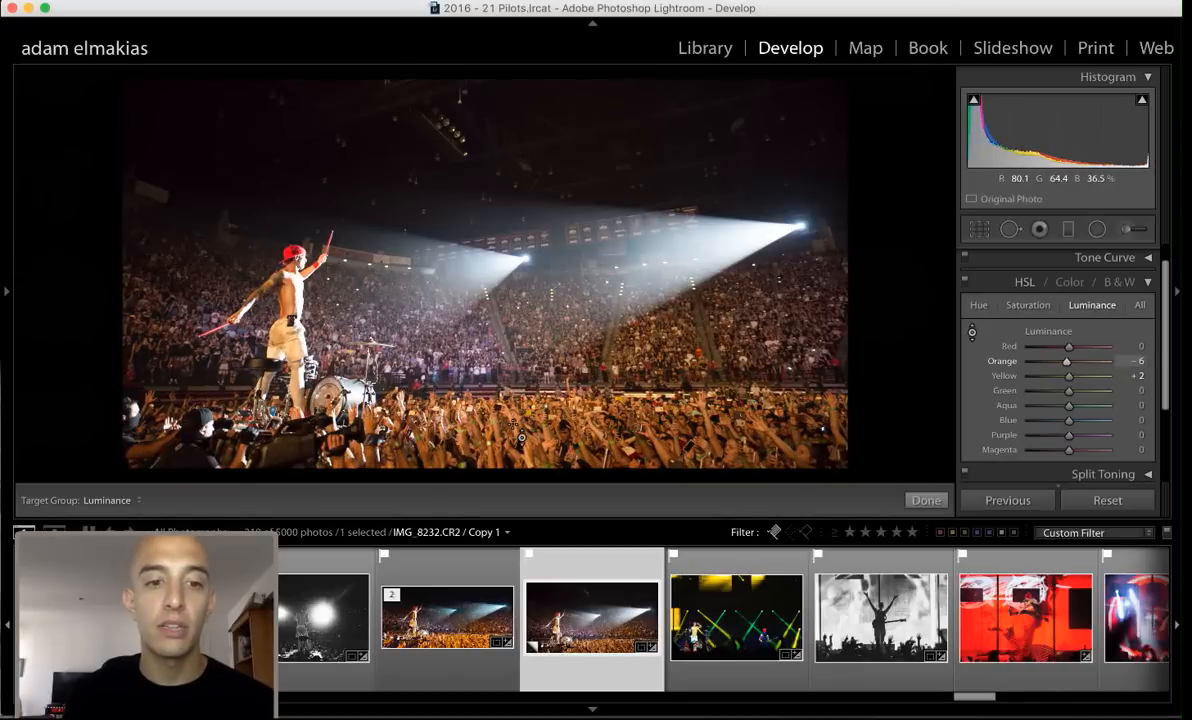
mouse_move(292, 352)
left_mouse_down()
mouse_move(292, 341)
mouse_move(290, 362)
left_mouse_up()
key("super+z")
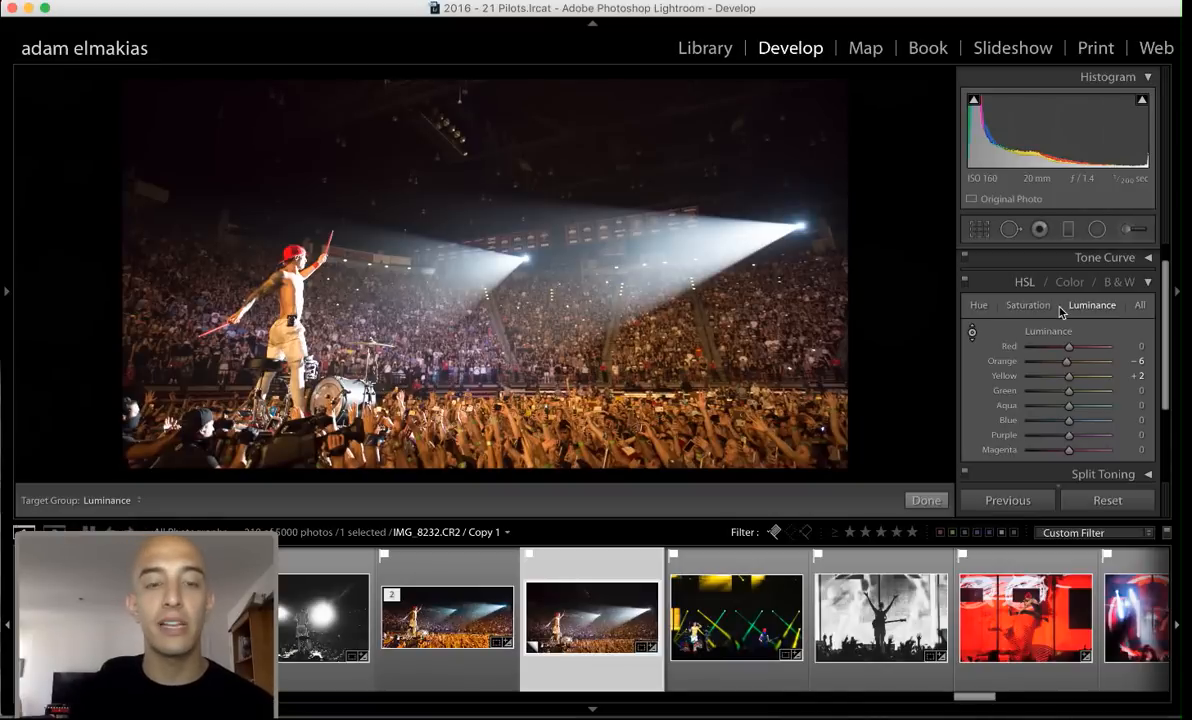
Brighten the performer's skin to luminance Red +88 and Orange +32, then display the saturation adjustments
left_click_drag(278, 248, 281, 232)
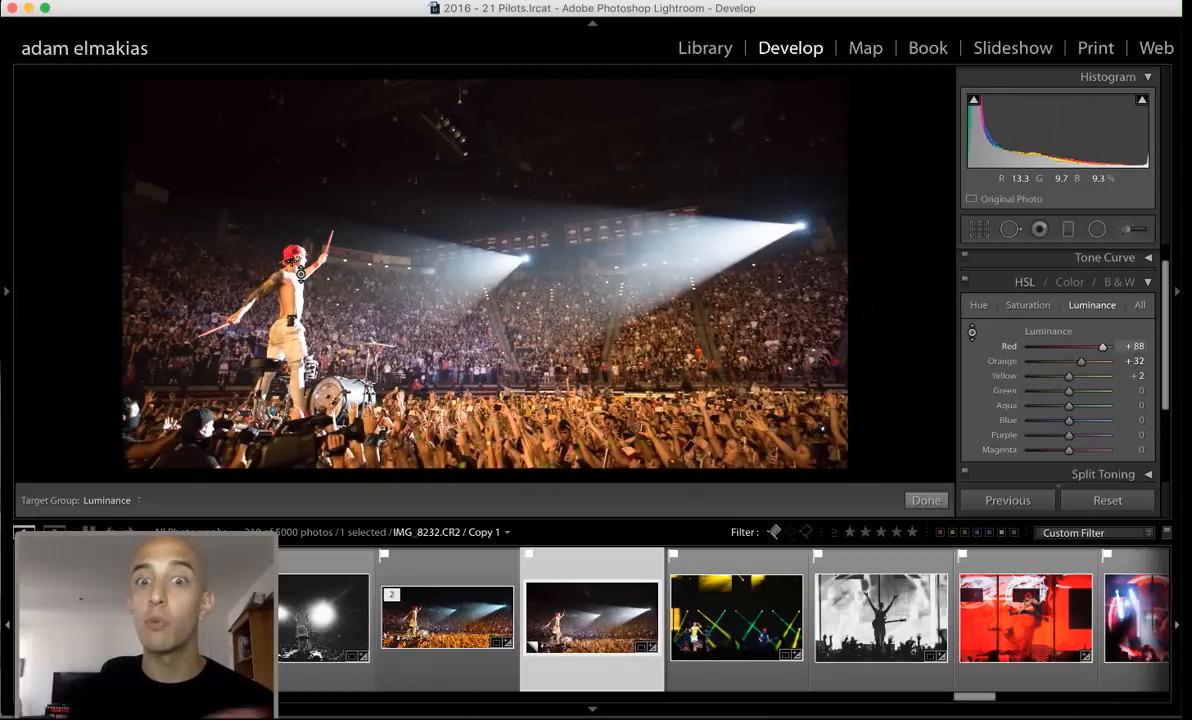
left_click(1027, 305)
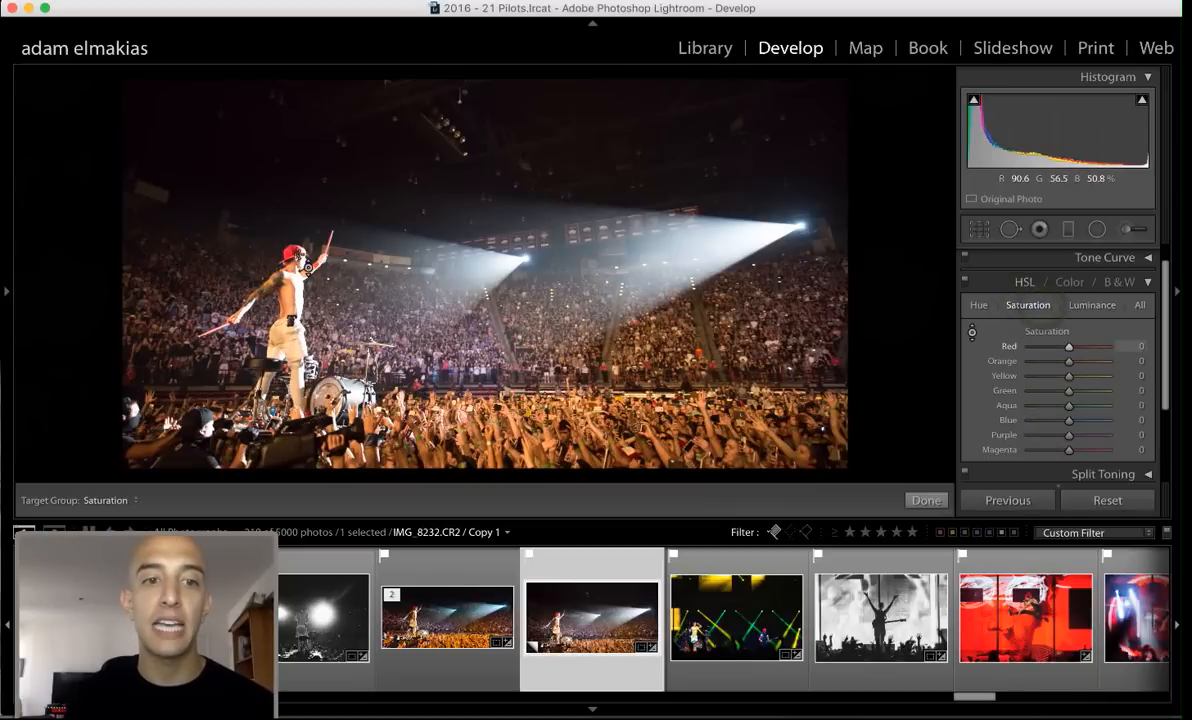
Try lowering the performer's saturation to Red -20 and Orange -7, then undo it
left_click_drag(297, 240, 298, 258)
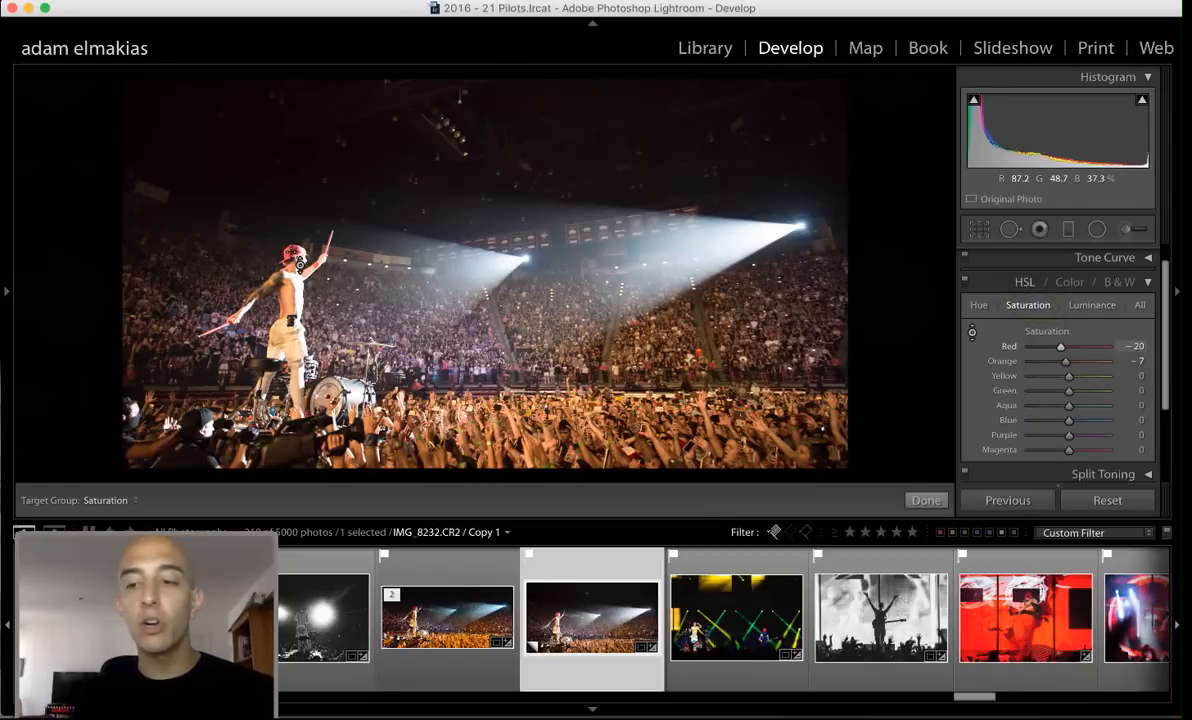
key("super+z")
key("super+z")
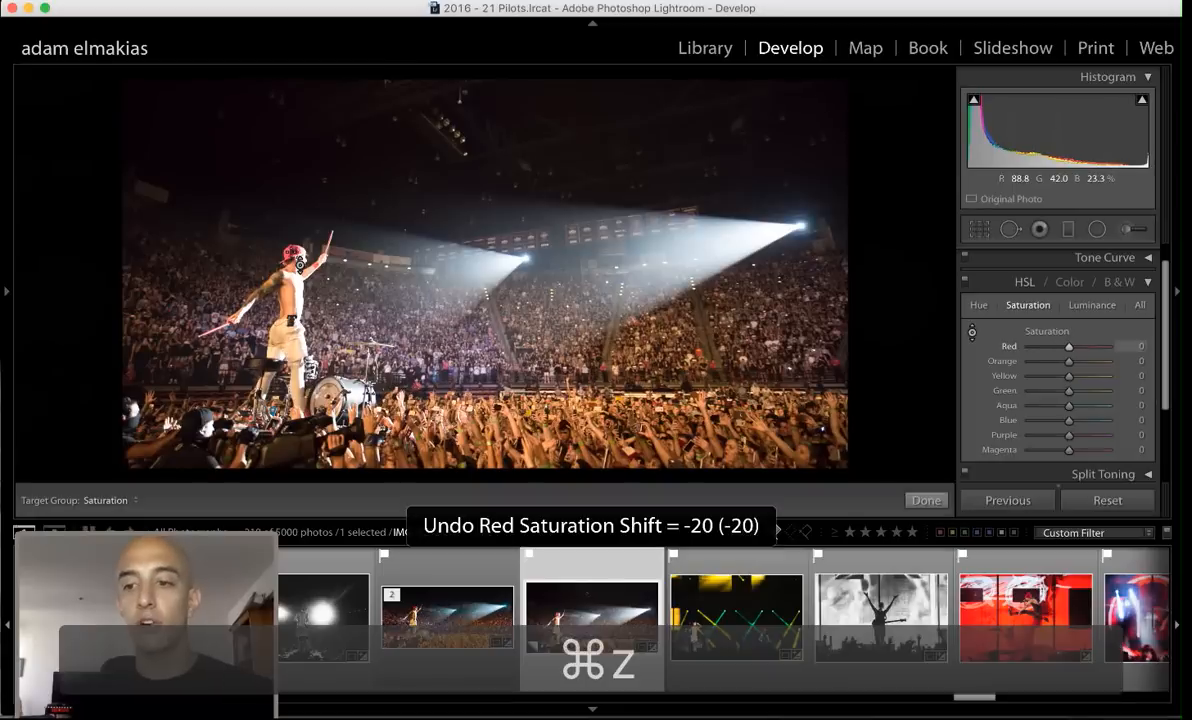
Switch from the HSL settings to Split Toning and tint the highlights with hue 150 and saturation 48
left_click(1148, 284)
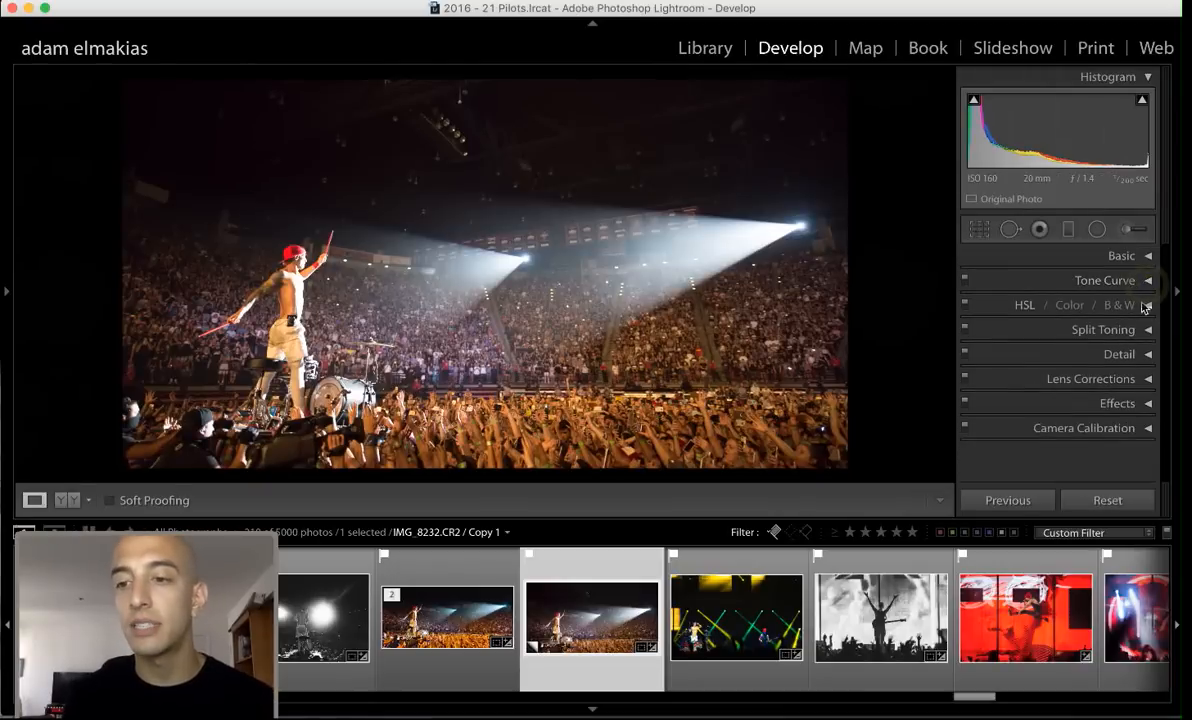
left_click(1141, 330)
scroll(984, 358, "down", 1)
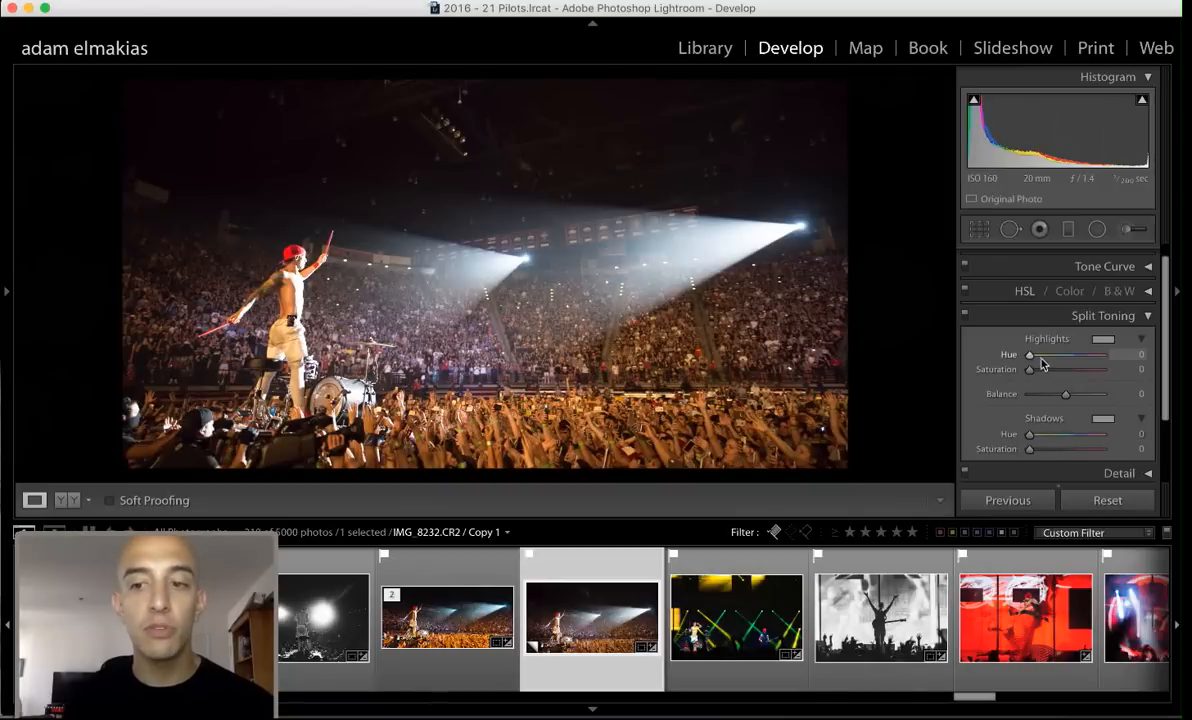
left_click_drag(1034, 357, 900, 340)
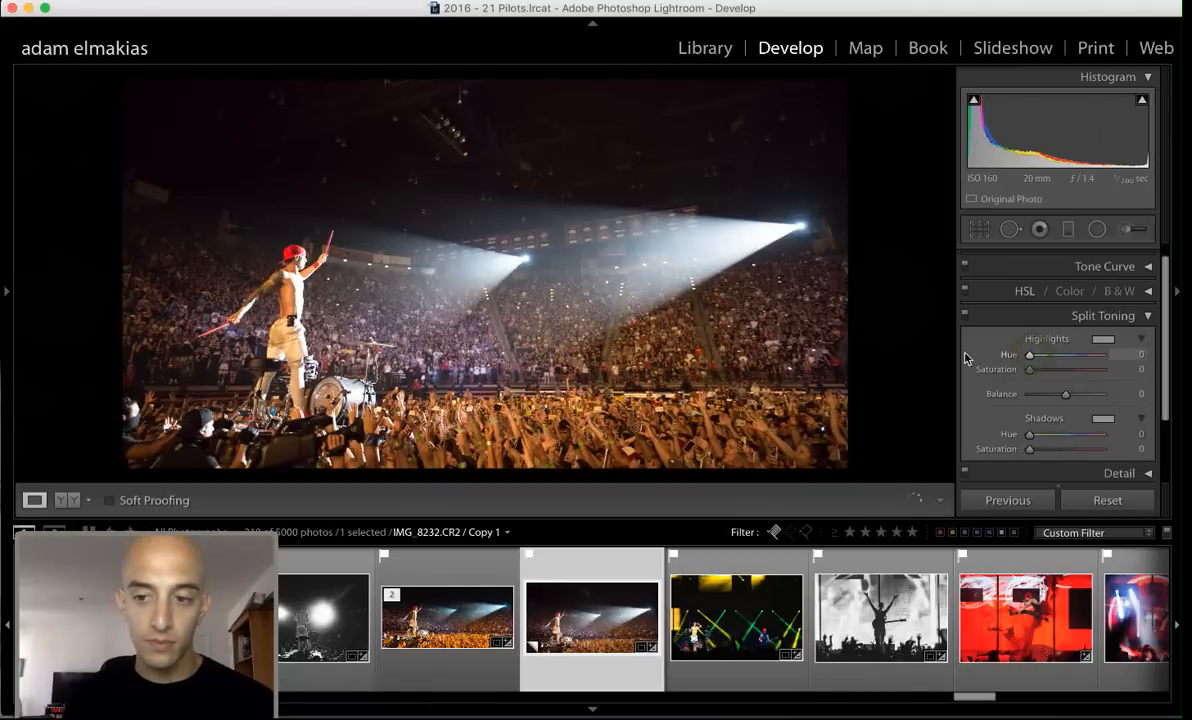
left_click_drag(1030, 370, 1064, 366)
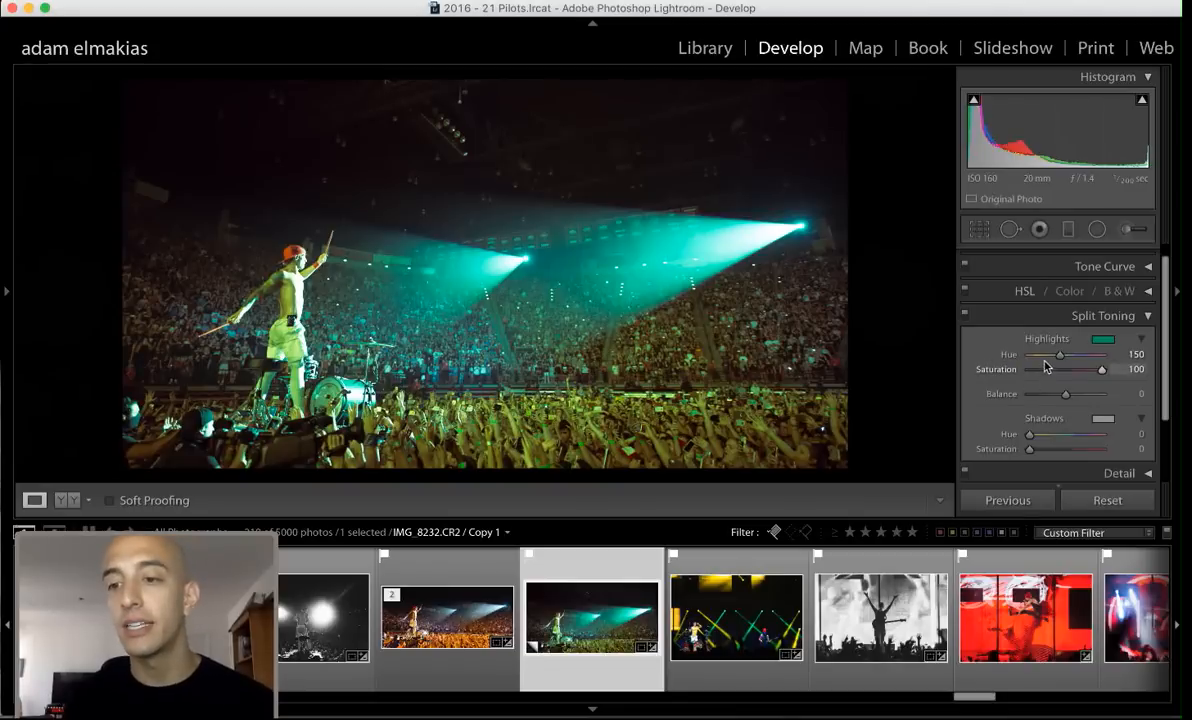
left_click_drag(1101, 369, 1060, 379)
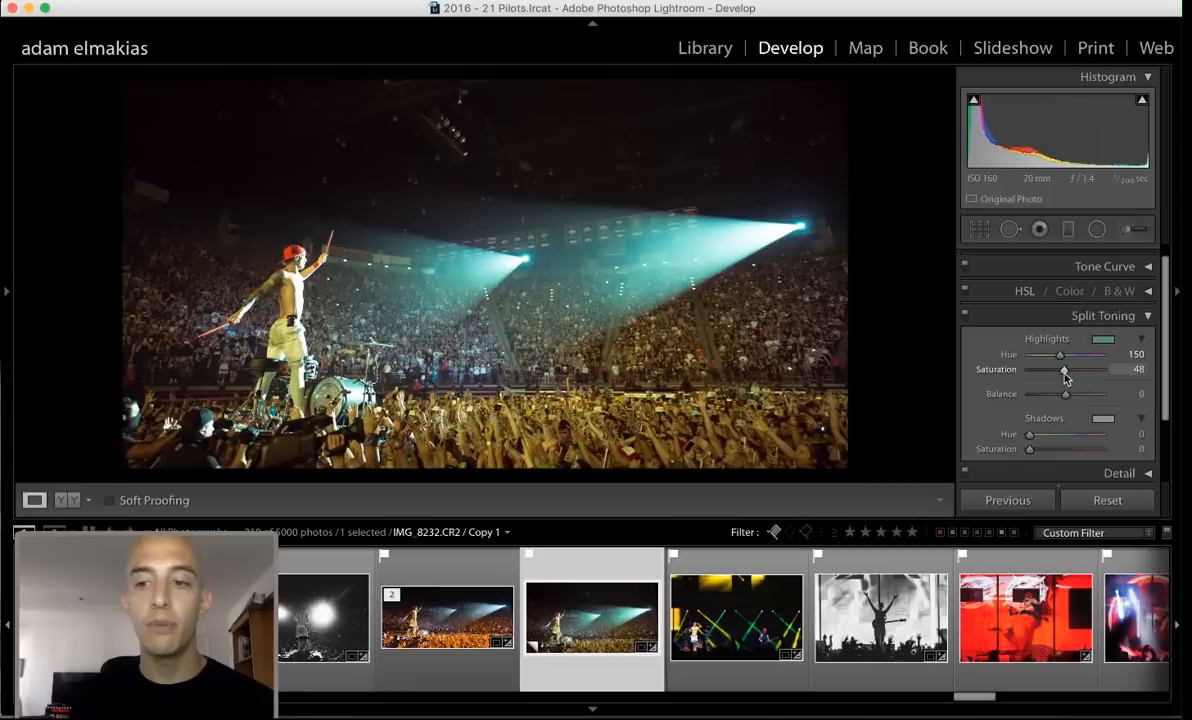
Compare the photo with and without the split toning, leaving the effect enabled
left_click(966, 316)
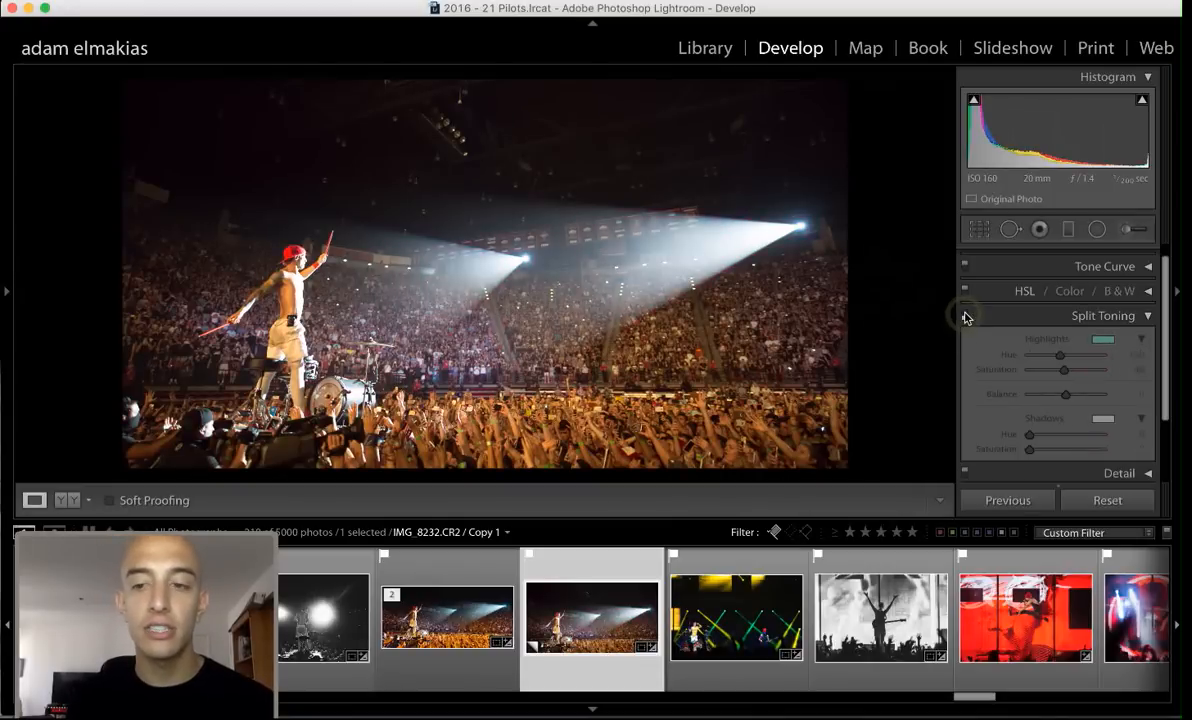
left_click(966, 316)
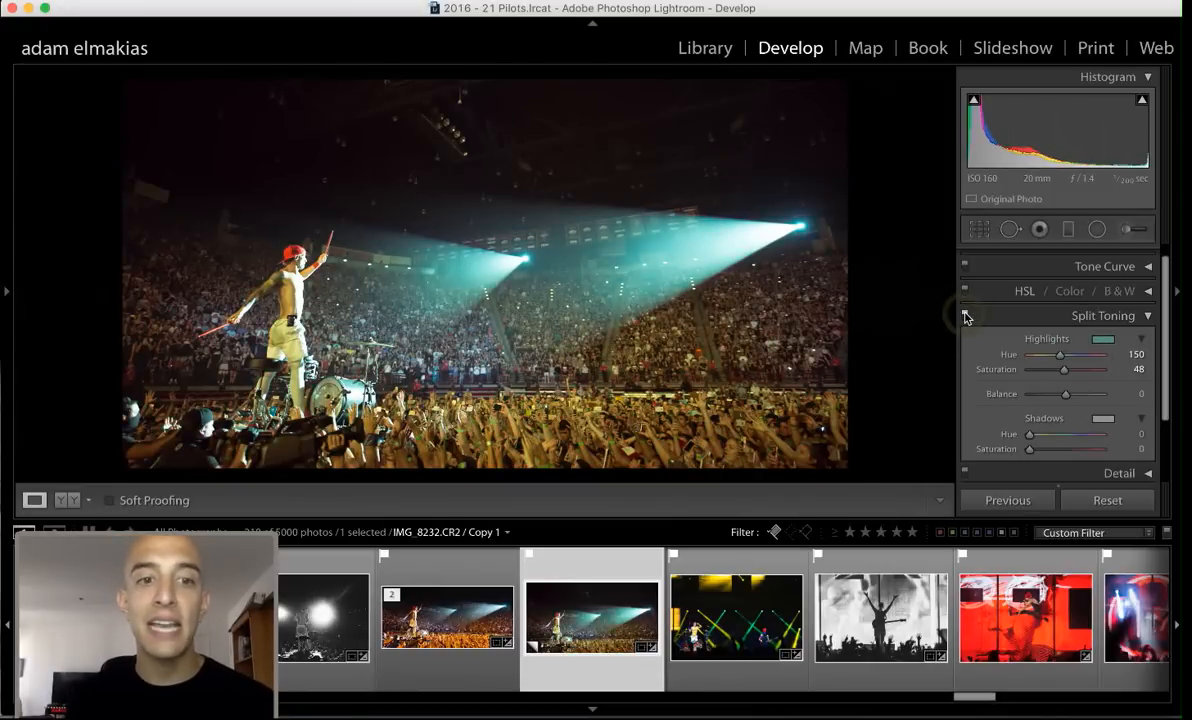
left_click(966, 316)
left_click(966, 316)
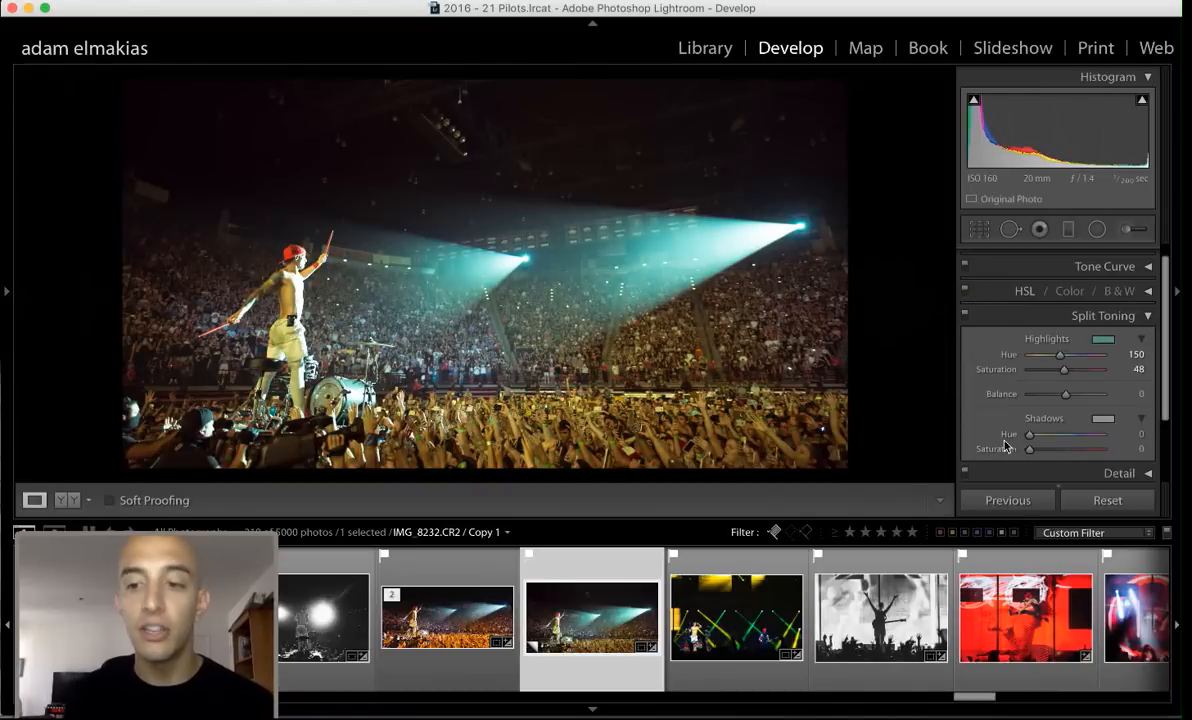
Tint the shadows blue with hue 229 and saturation 63, and try shifting the split toning balance
left_click_drag(1029, 449, 1104, 451)
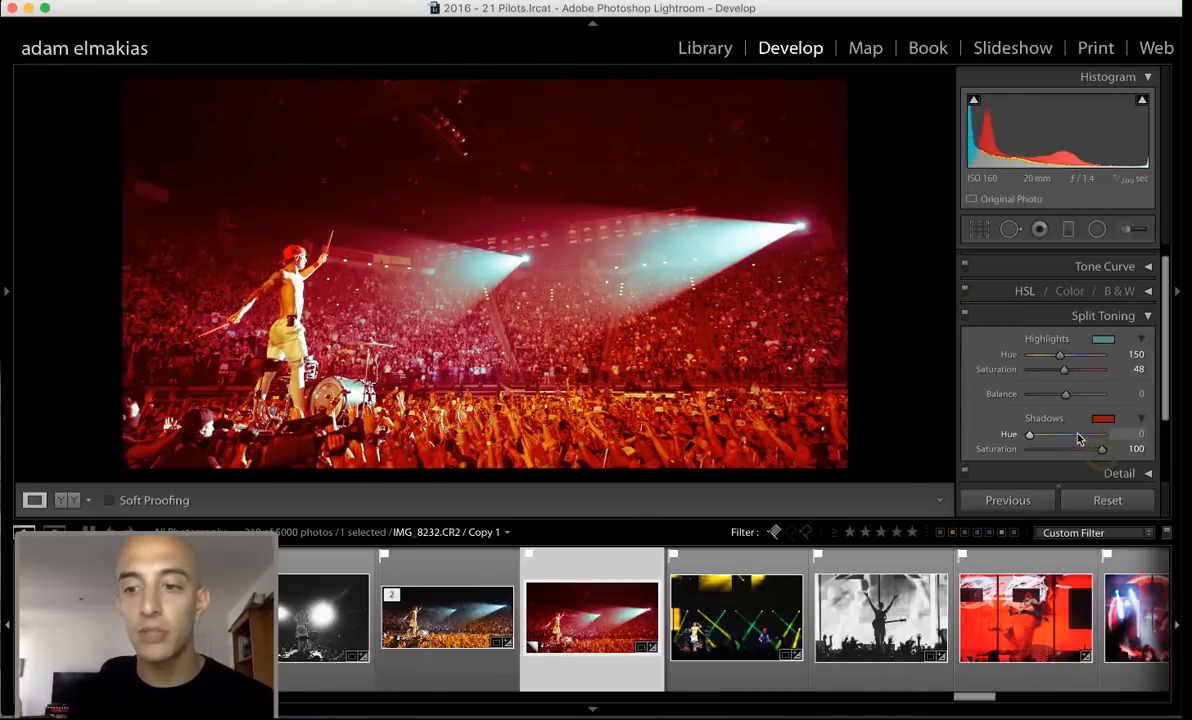
left_click_drag(1029, 434, 1080, 446)
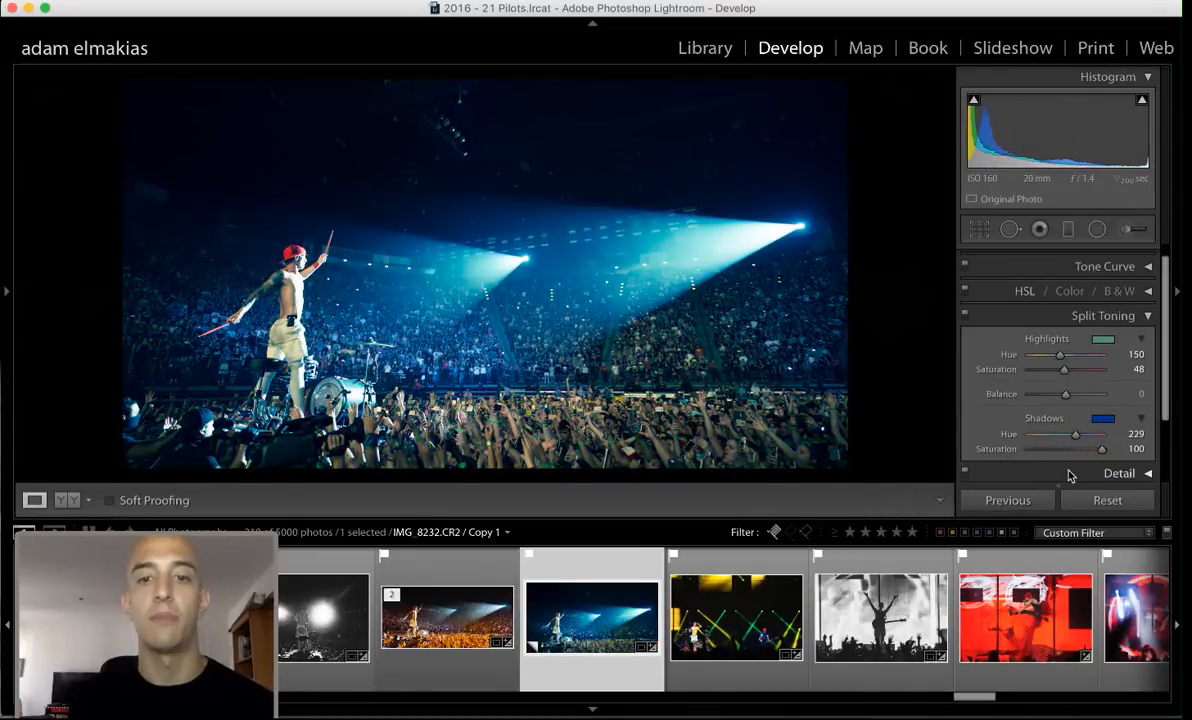
left_click(1064, 450)
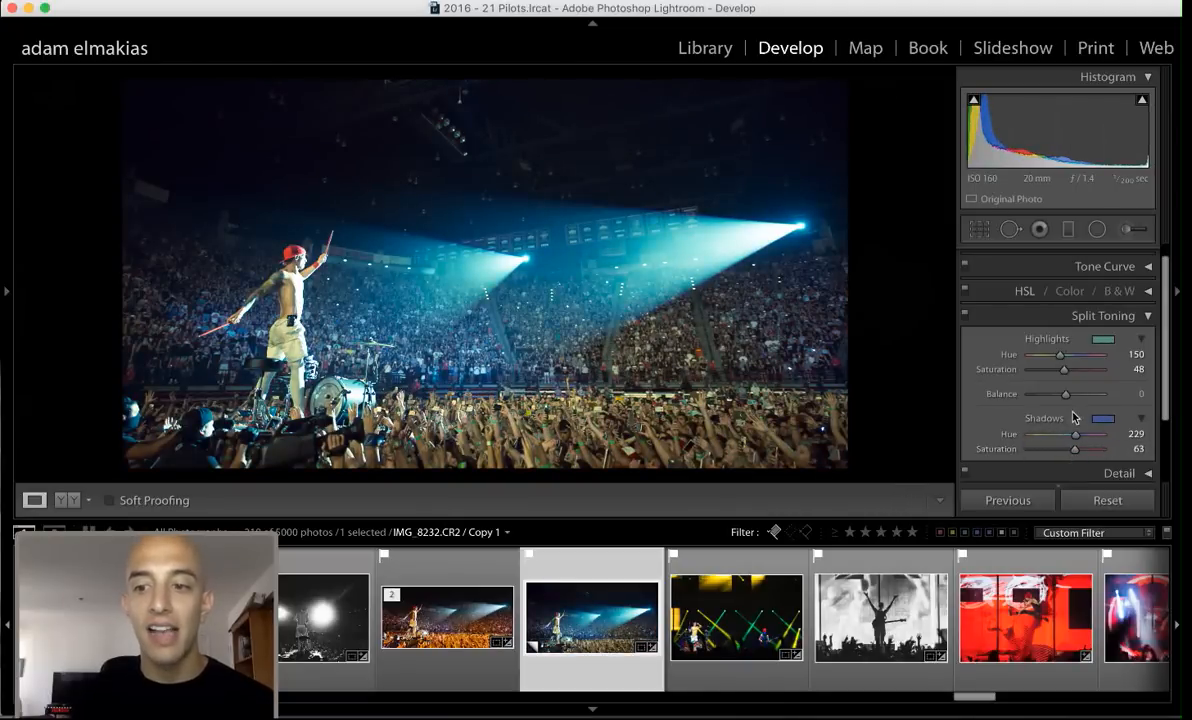
left_click_drag(1090, 396, 1126, 409)
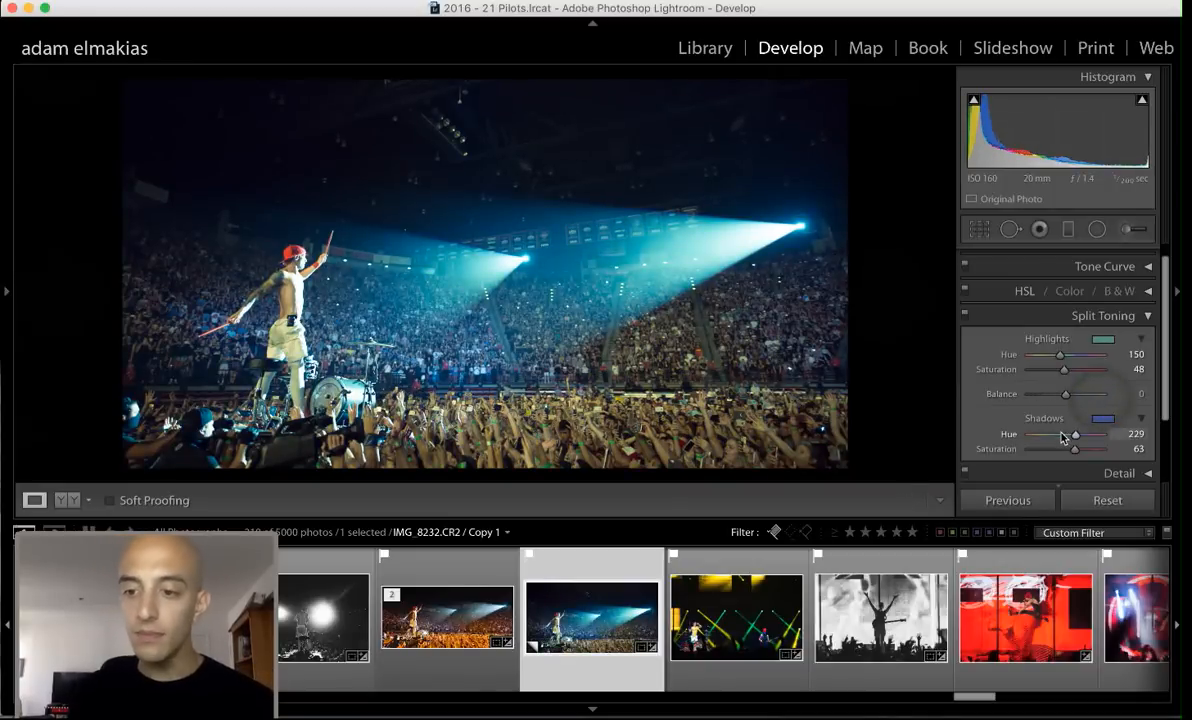
Reset the hue and saturation of both the split toning highlights and shadows to 0
double_click(1000, 394)
double_click(996, 369)
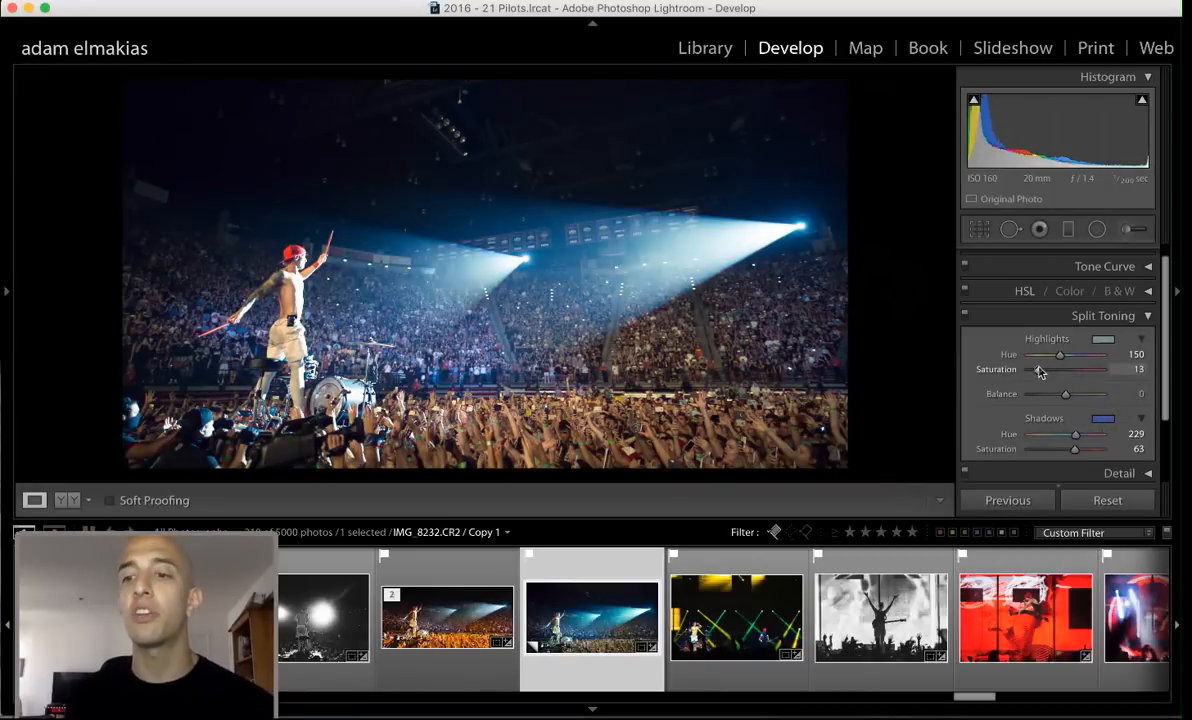
left_click_drag(1072, 450, 934, 452)
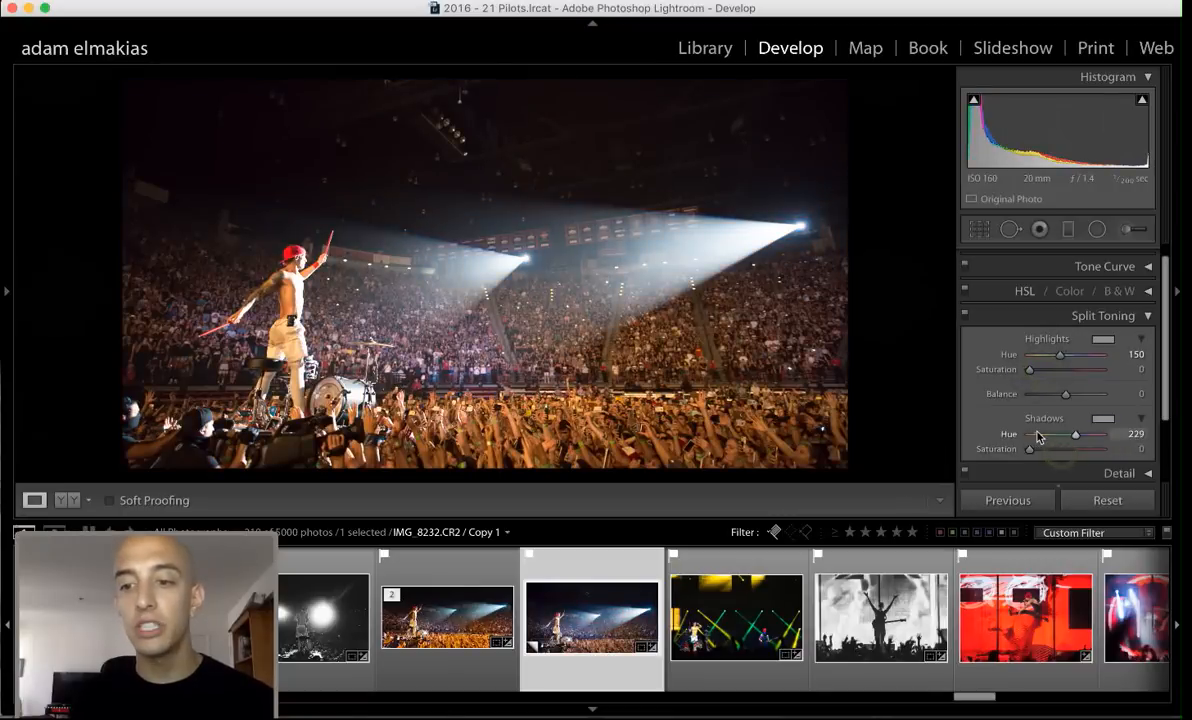
double_click(1004, 436)
double_click(1008, 354)
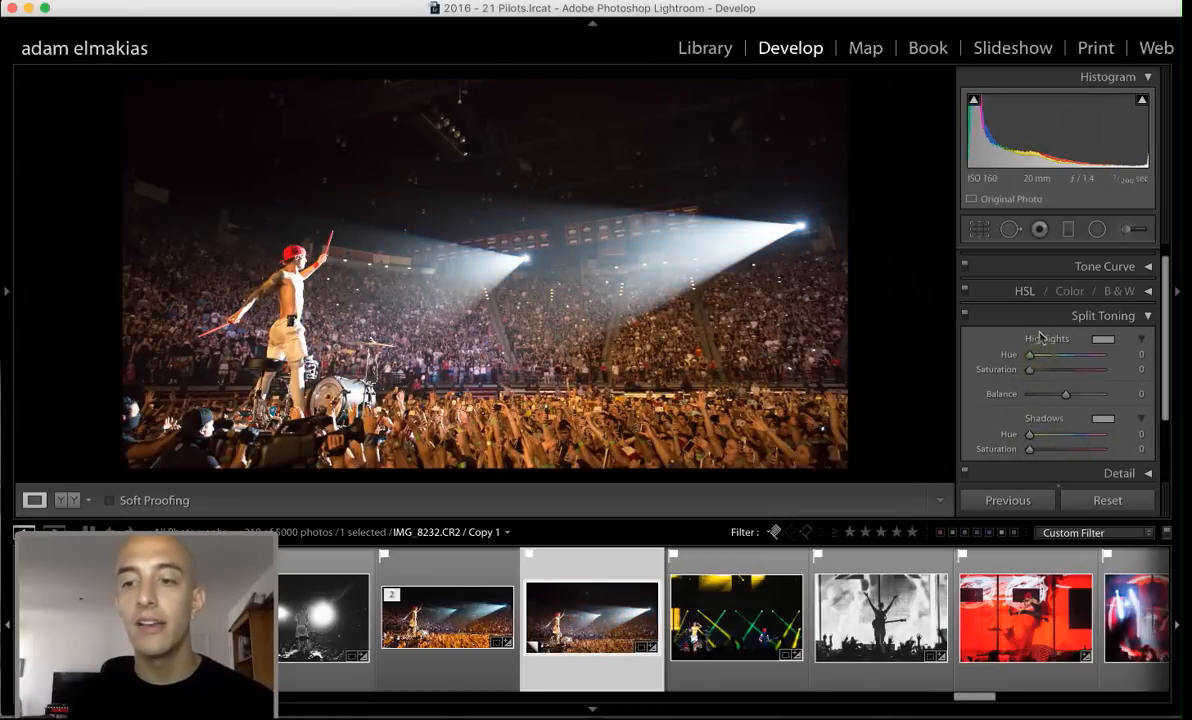
Set the split toning shadow saturation to 20 at hue 0 and compare the photo with and without it
left_click(1044, 450)
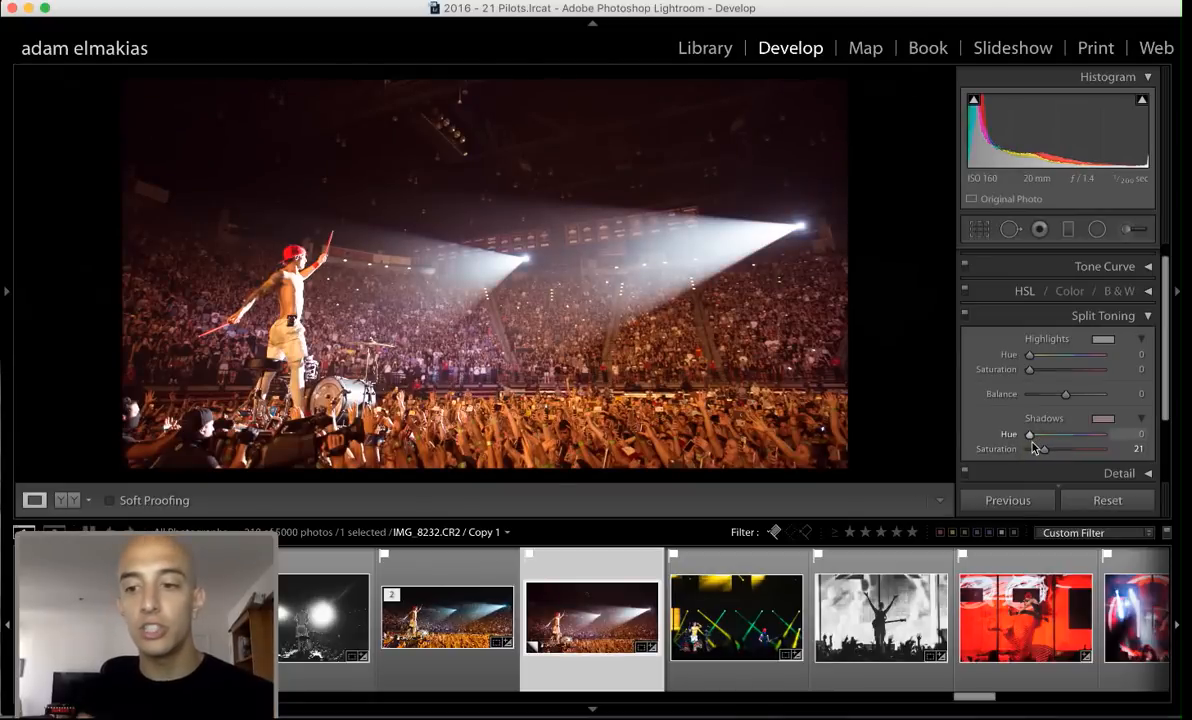
mouse_move(1047, 451)
left_mouse_down()
mouse_move(1106, 452)
mouse_move(1045, 452)
left_mouse_up()
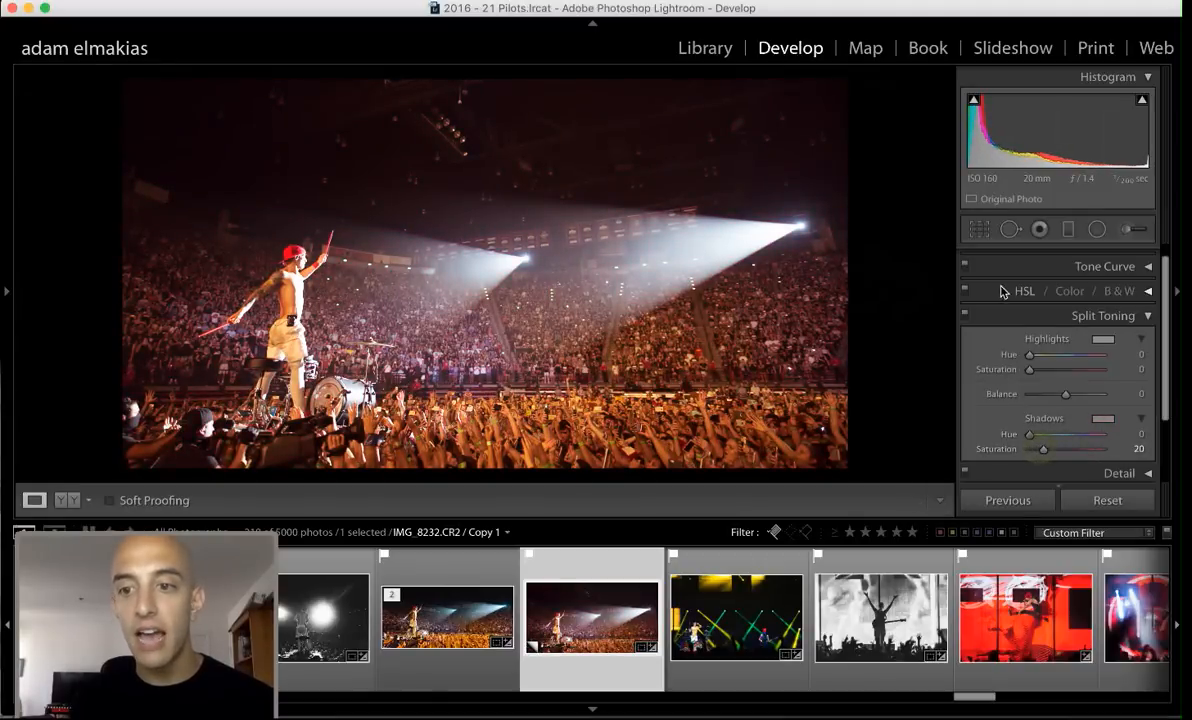
left_click(964, 316)
left_click(964, 316)
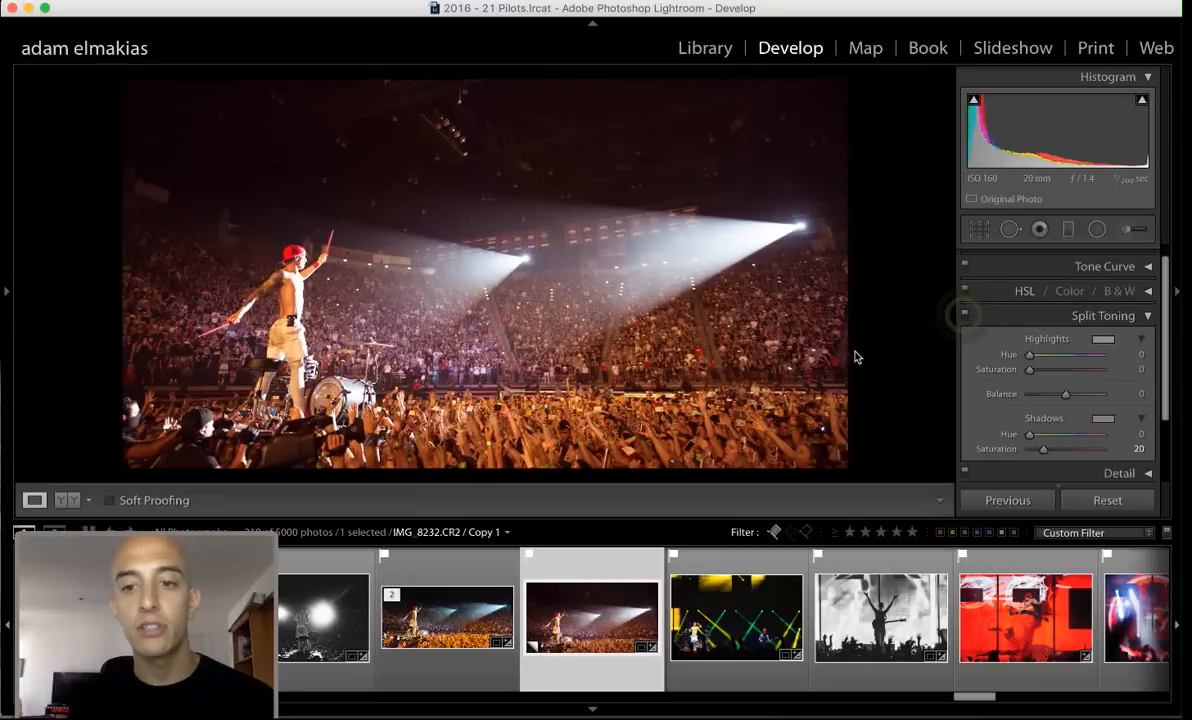
Review the sharpening and noise reduction settings under Detail and pan the detail preview across the photo
left_click(1070, 316)
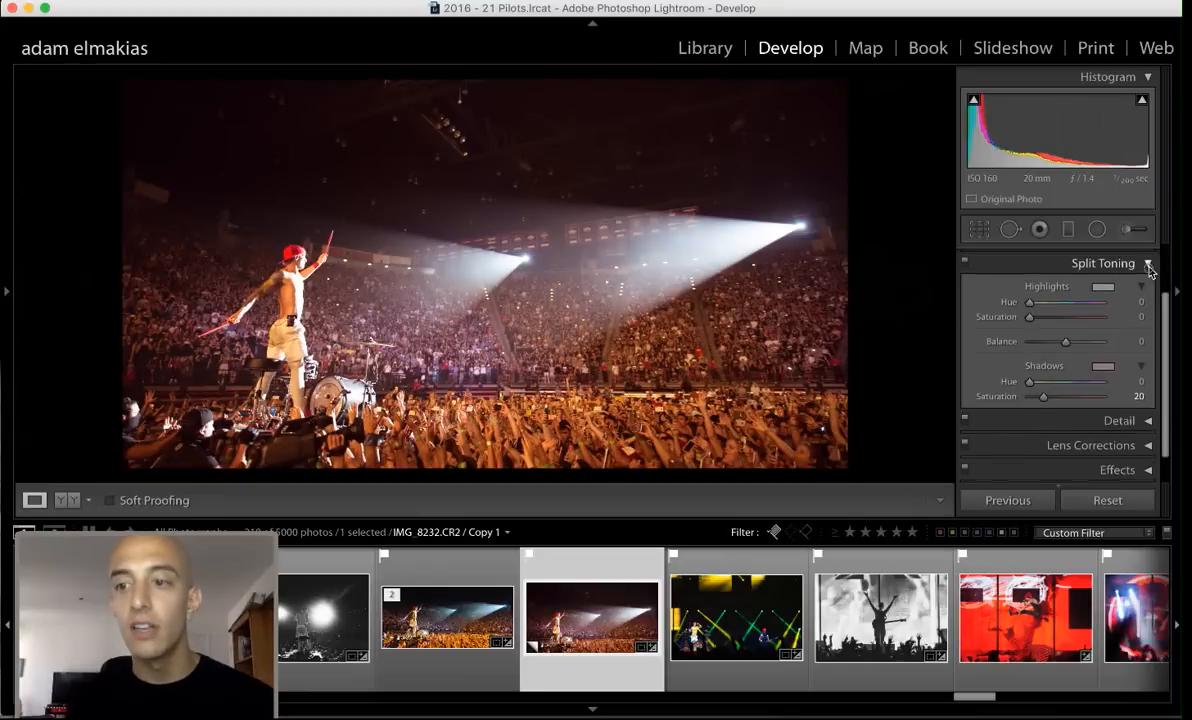
left_click(1143, 362)
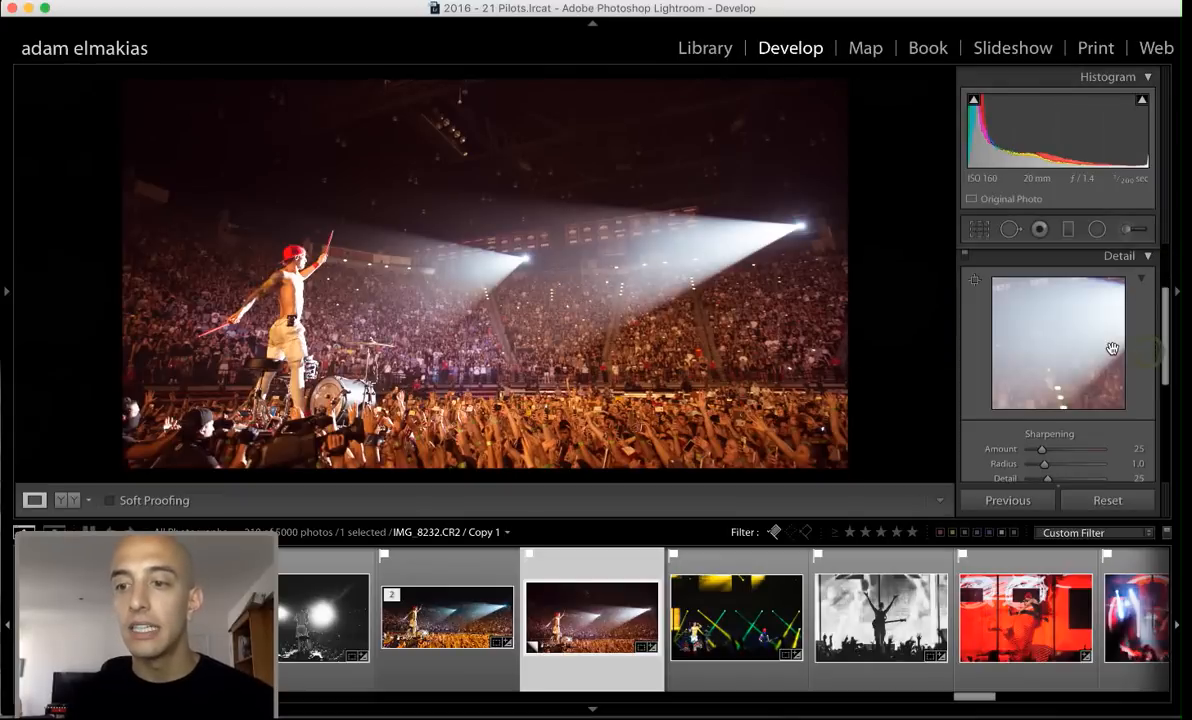
scroll(1110, 355, "down", 3)
scroll(1103, 393, "down", 3)
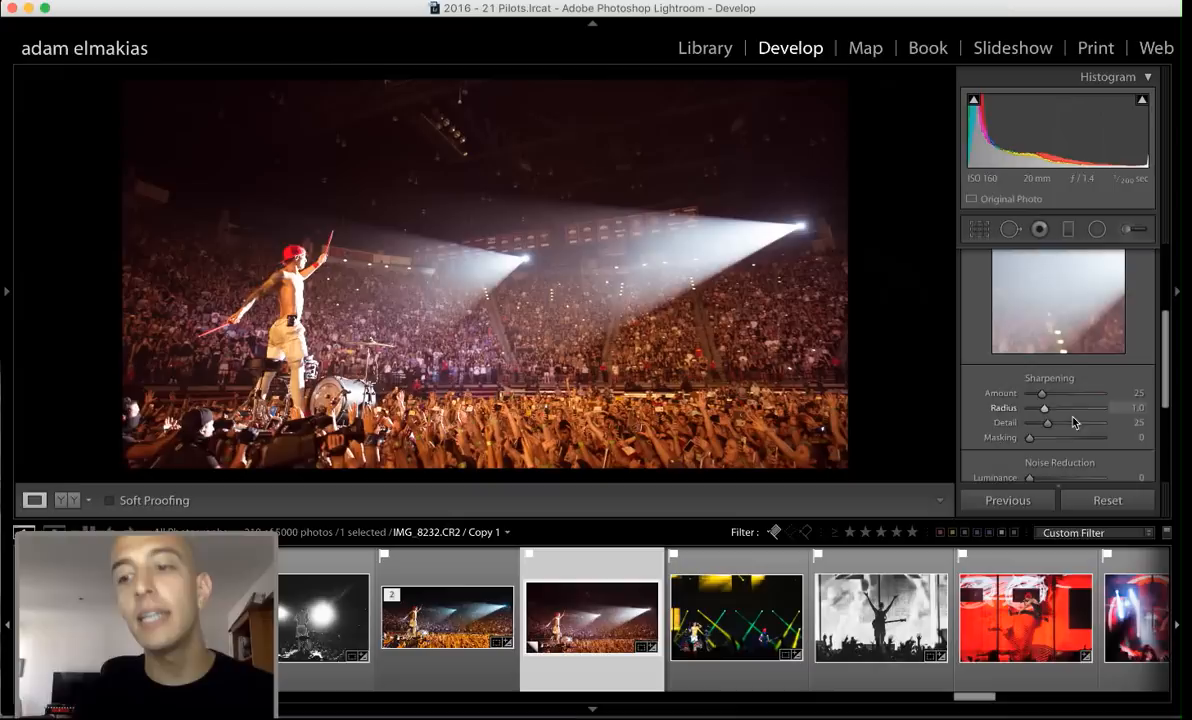
scroll(1053, 407, "down", 2)
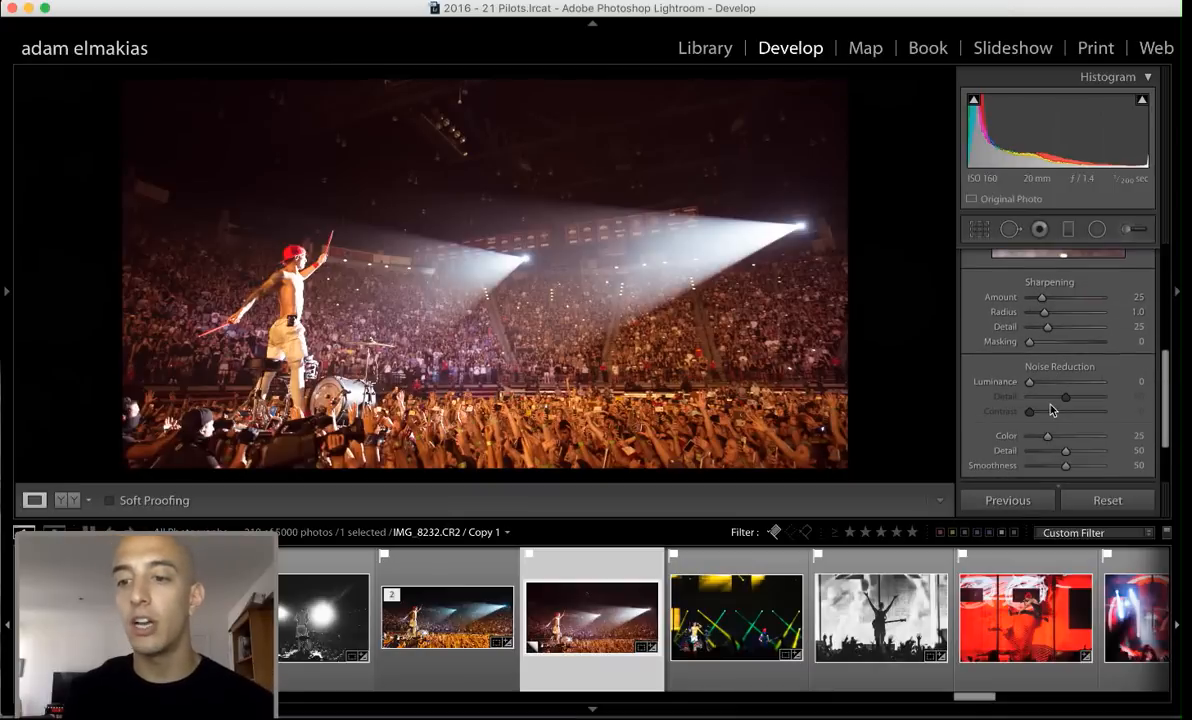
scroll(1047, 428, "up", 5)
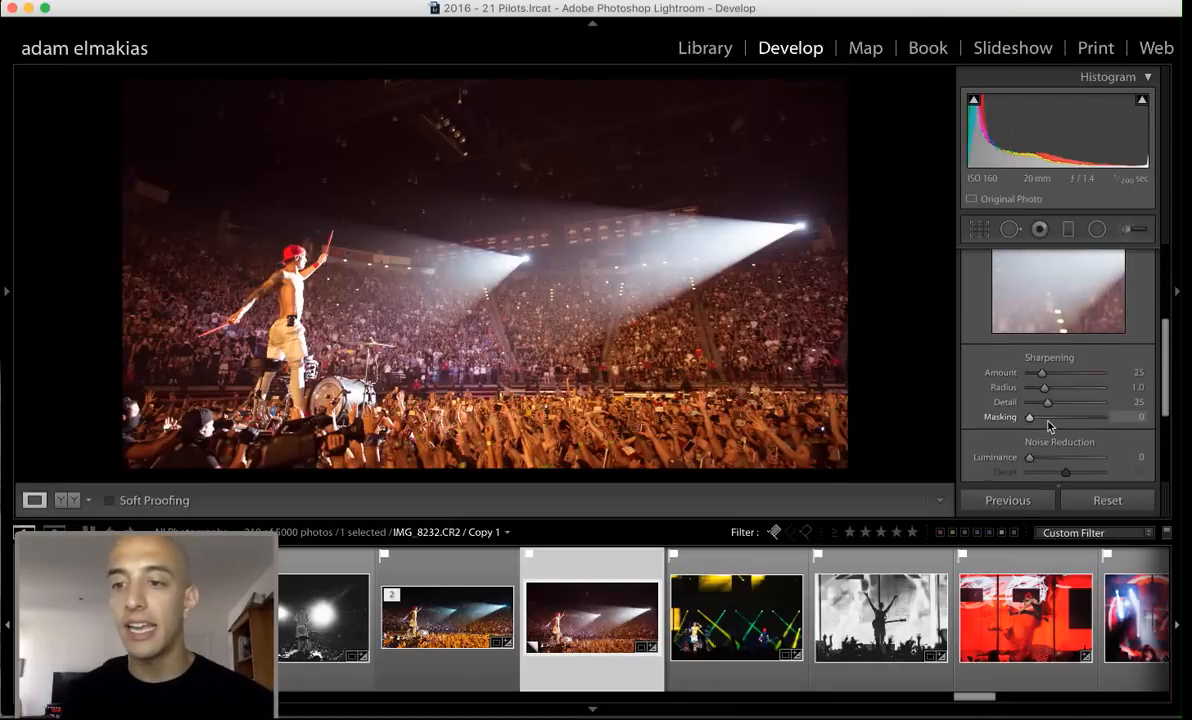
left_click_drag(1025, 319, 1143, 281)
left_click_drag(1066, 336, 1144, 364)
left_click_drag(1012, 342, 1074, 298)
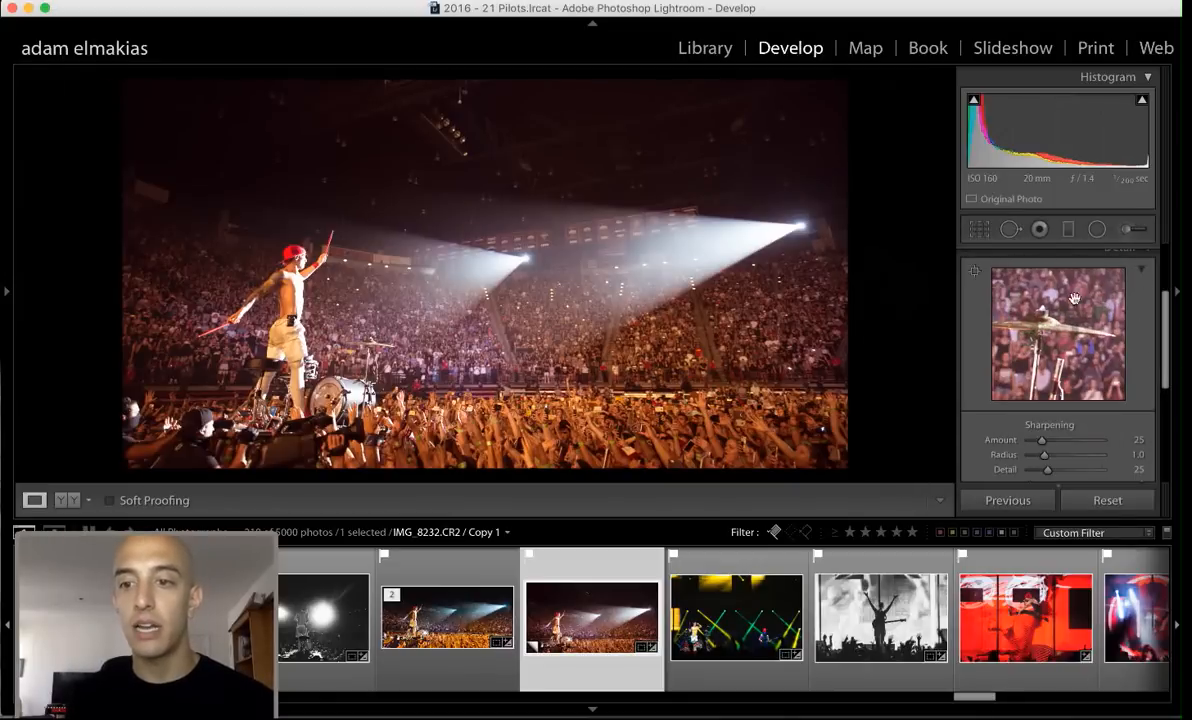
Centre the Detail preview on the performer's head and set the sharpening Amount to 61
left_click(975, 272)
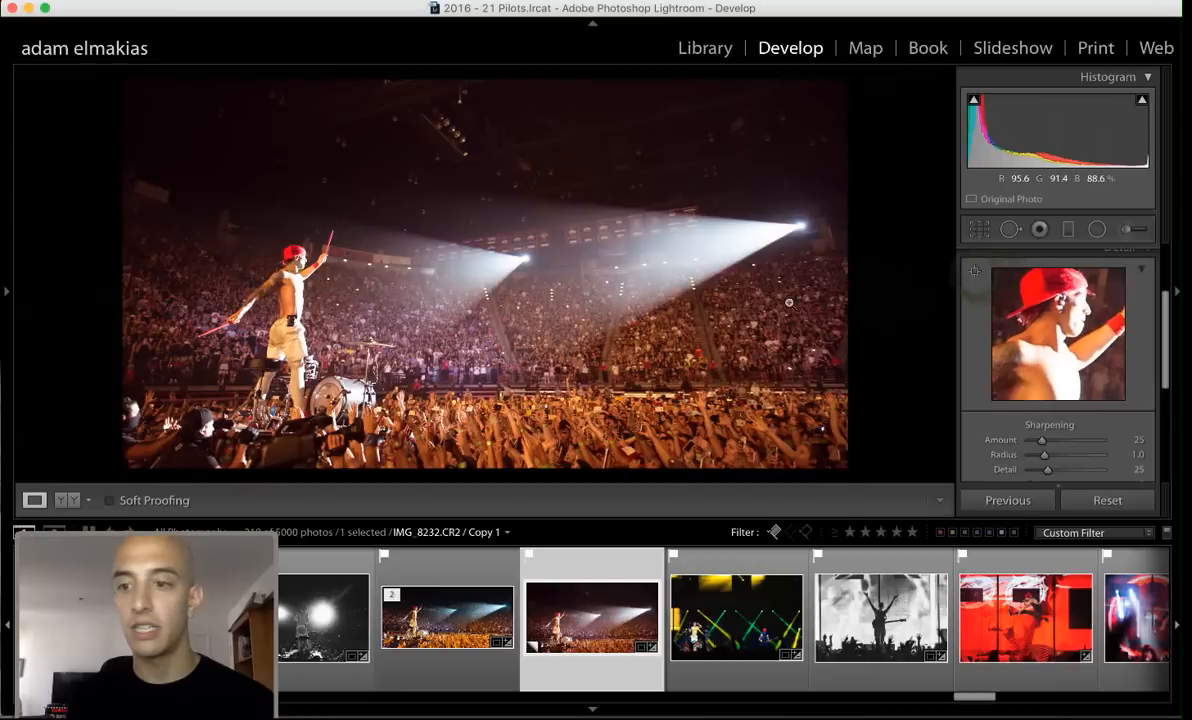
left_click(296, 265)
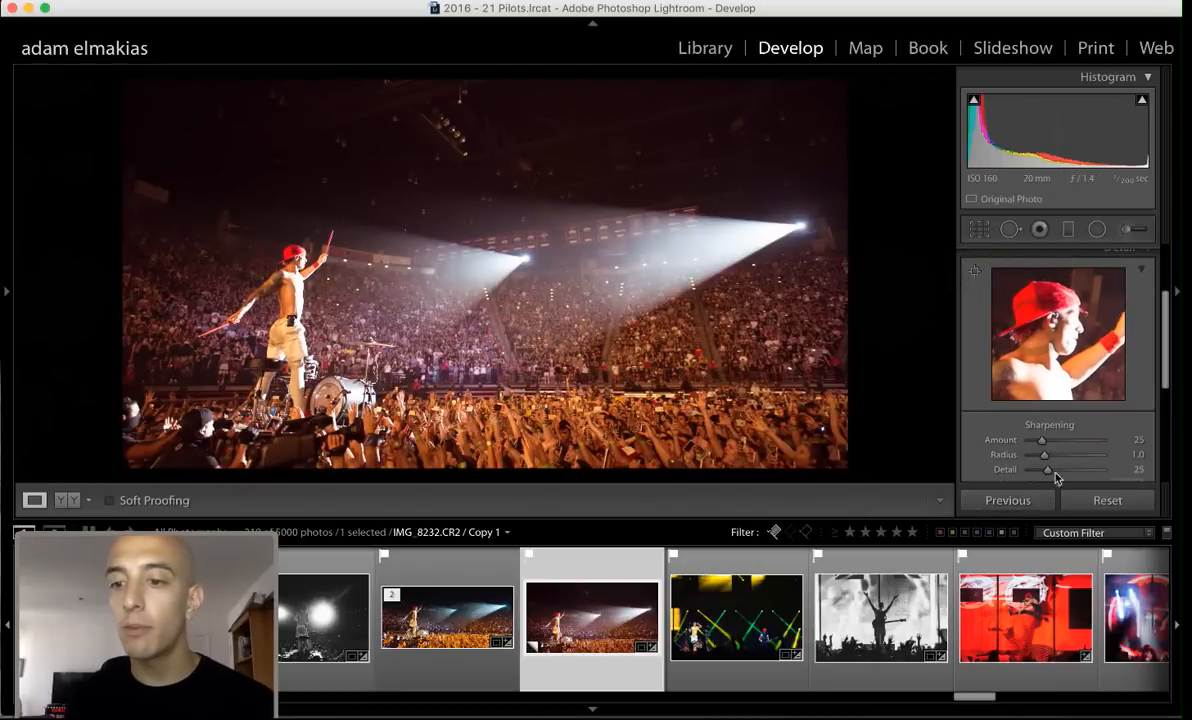
left_click_drag(1041, 440, 1120, 441)
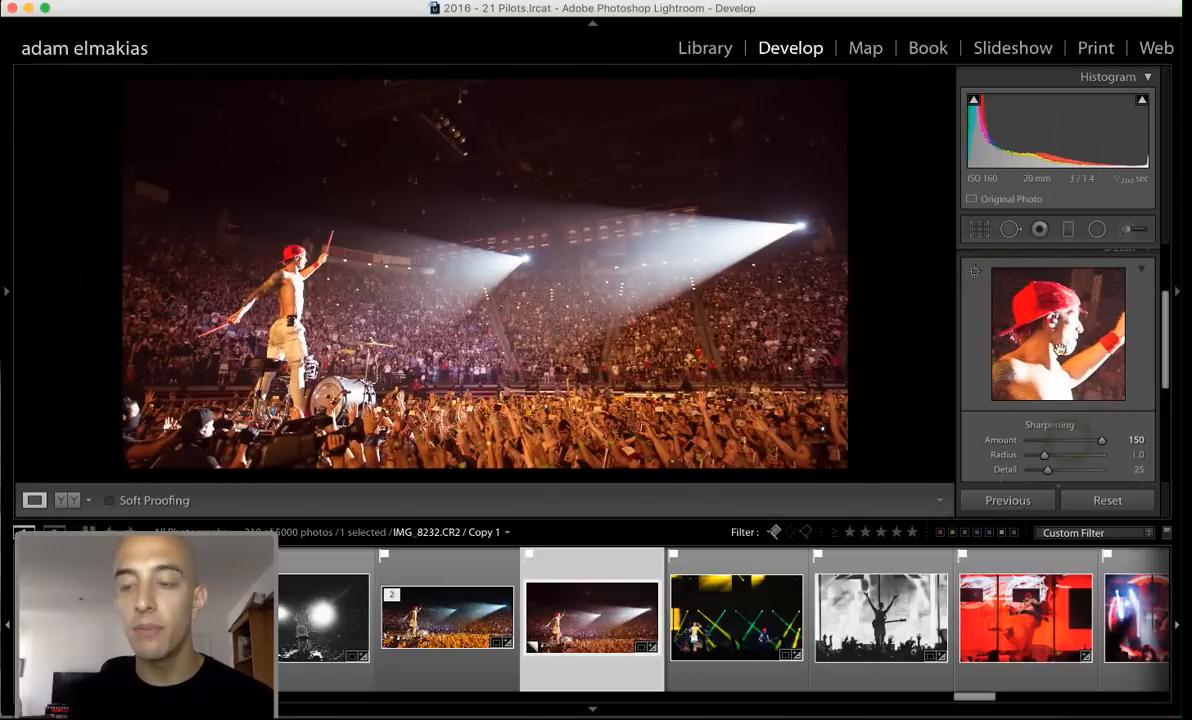
left_click(1050, 440)
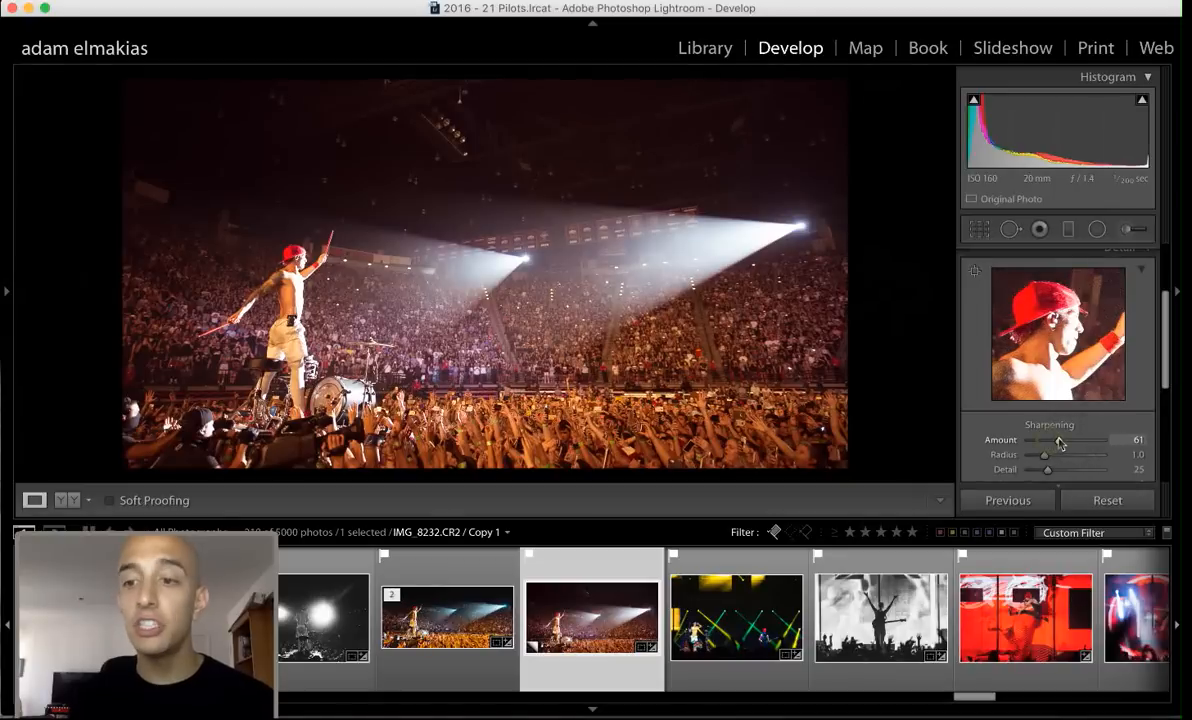
Try the sharpening Detail at 8, 90 and 32, then return it to 25
scroll(1060, 443, "down", 2)
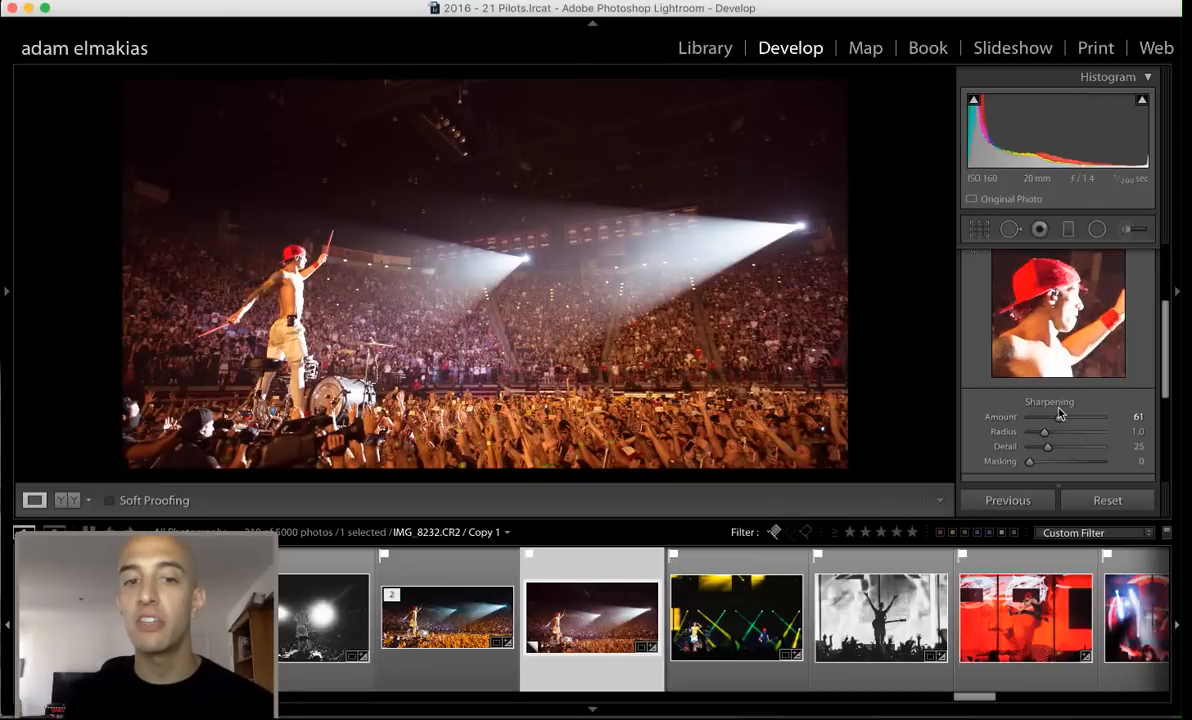
mouse_move(1048, 446)
left_mouse_down()
mouse_move(1068, 452)
mouse_move(1045, 451)
left_mouse_up()
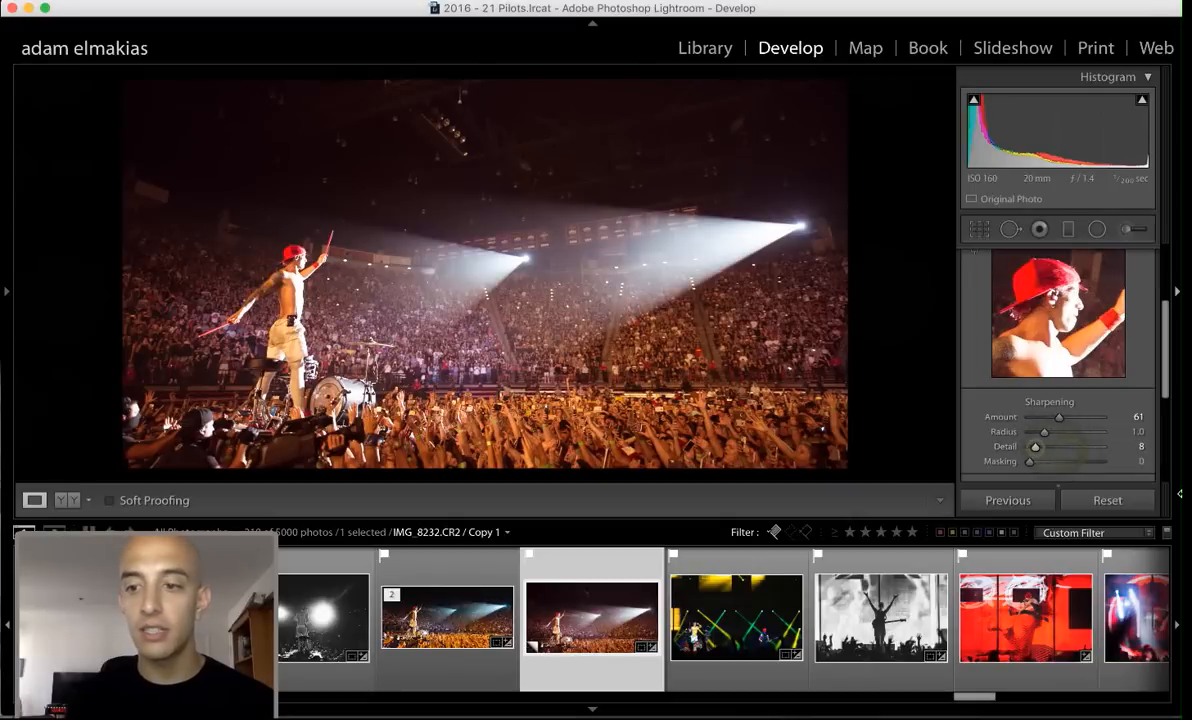
left_click(1096, 449)
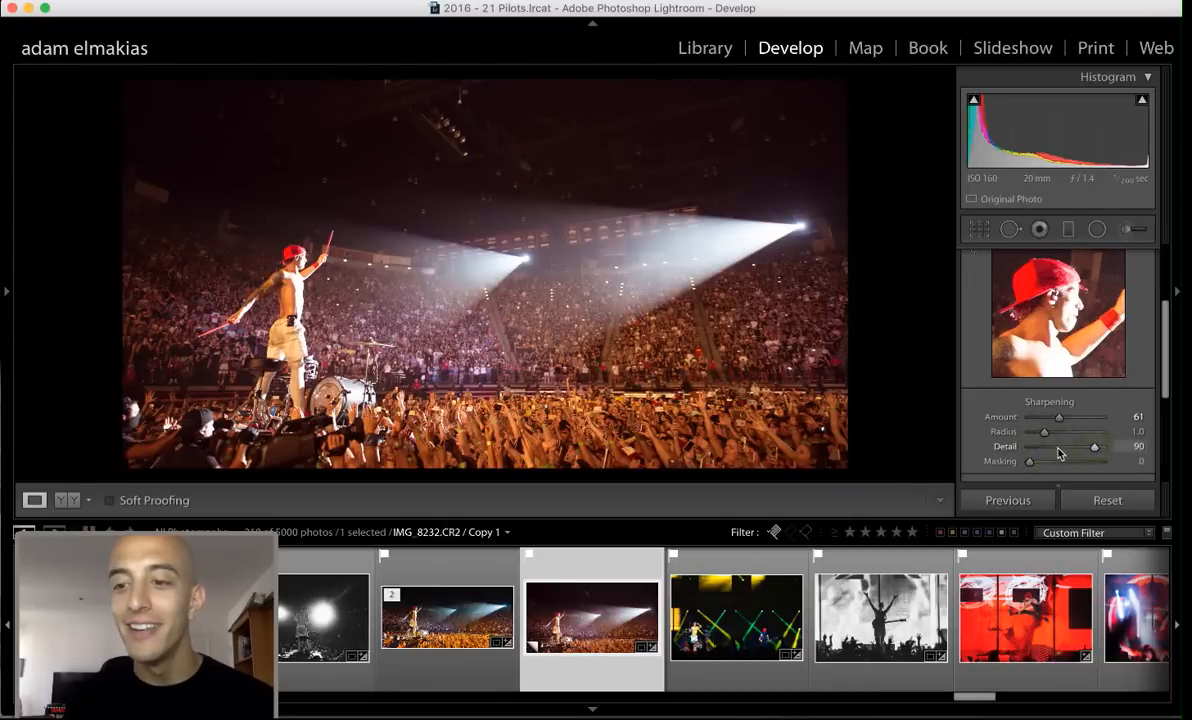
left_click(1053, 448)
left_click(1087, 450)
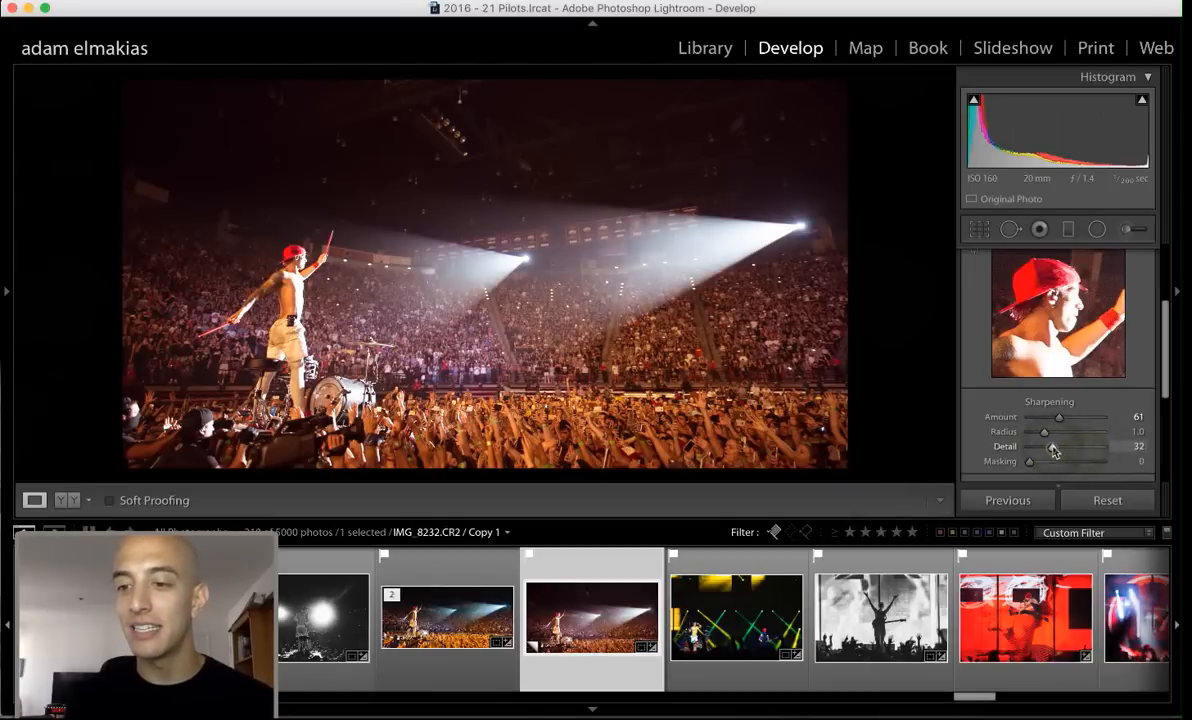
mouse_move(1050, 450)
left_mouse_down()
mouse_move(1043, 463)
mouse_move(1049, 441)
mouse_move(1039, 442)
left_mouse_up()
Set the sharpening Masking to 17
scroll(1043, 467, "down", 2)
left_click(1048, 441)
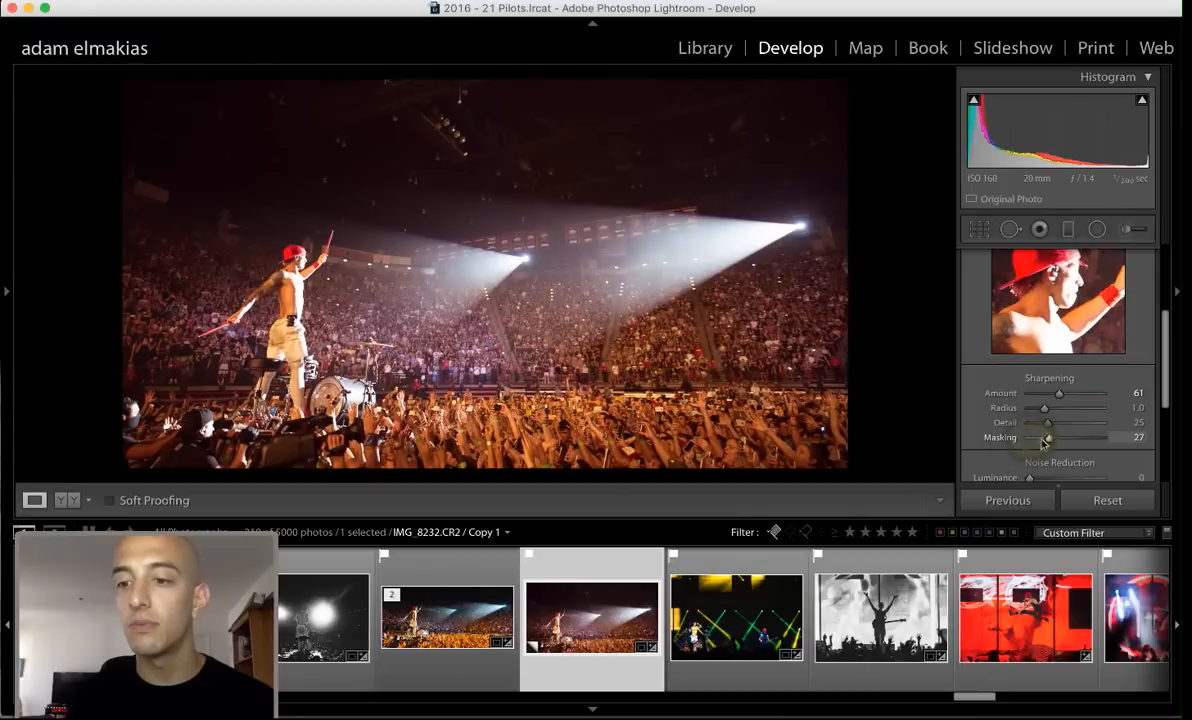
scroll(1042, 441, "down", 5)
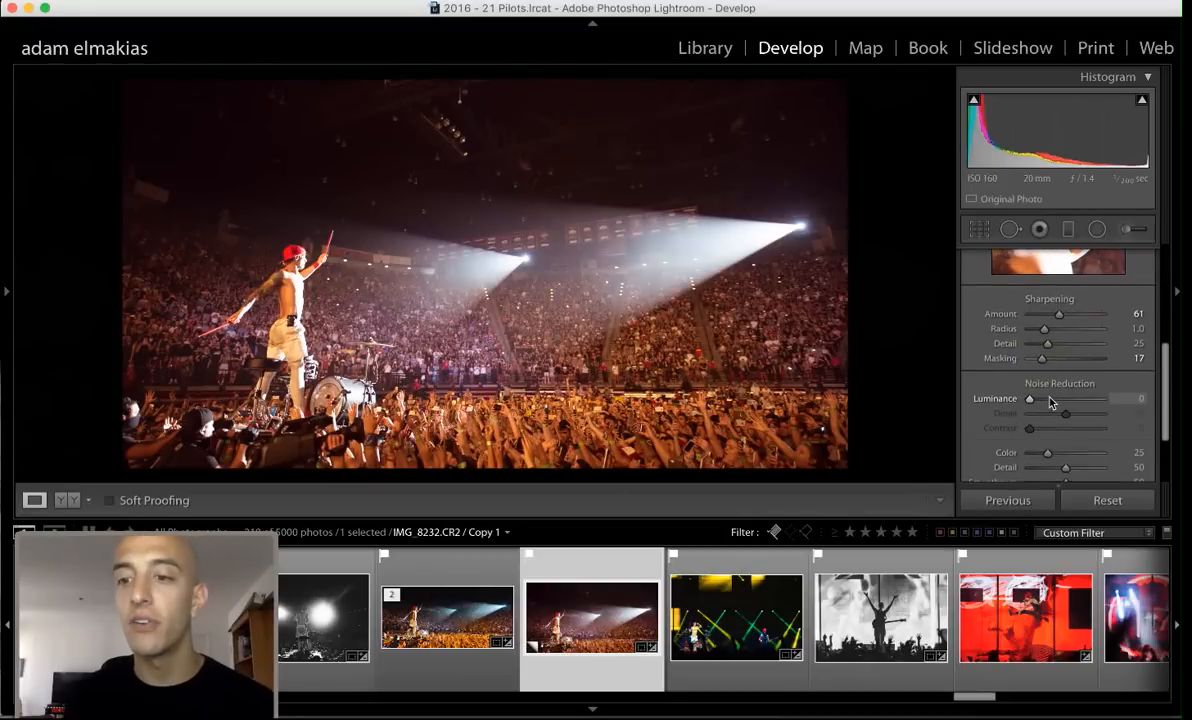
Zoom in on the hanging banners between the two spotlights
scroll(1035, 410, "up", 4)
left_click(605, 256)
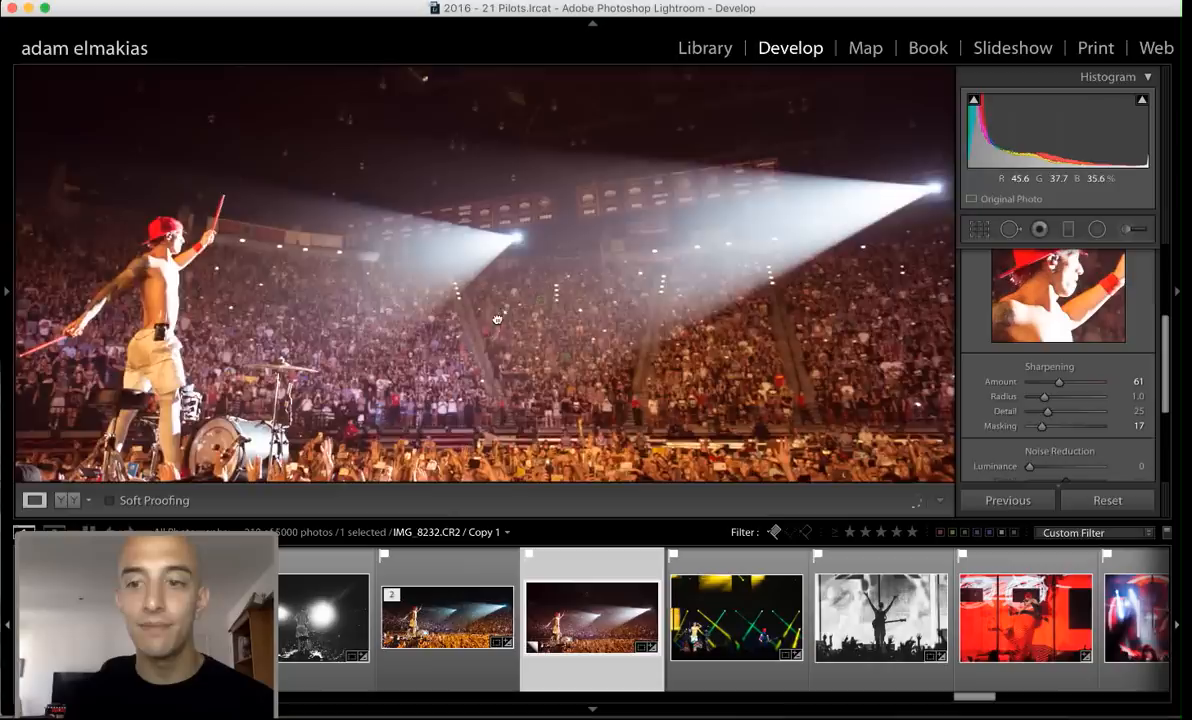
left_click(615, 254)
left_click(628, 252)
left_click_drag(636, 213, 548, 359)
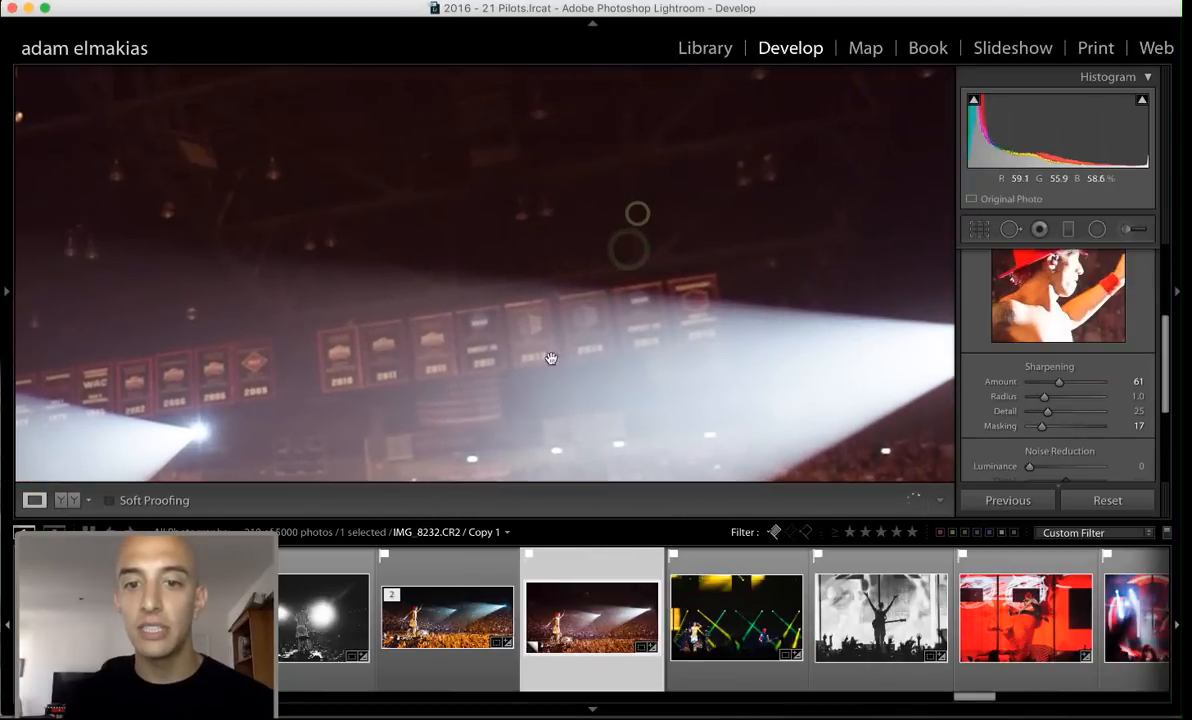
Centre the Detail preview on the dark ceiling above the banners and raise the sharpening Amount to 103
left_click_drag(1016, 269, 907, 335)
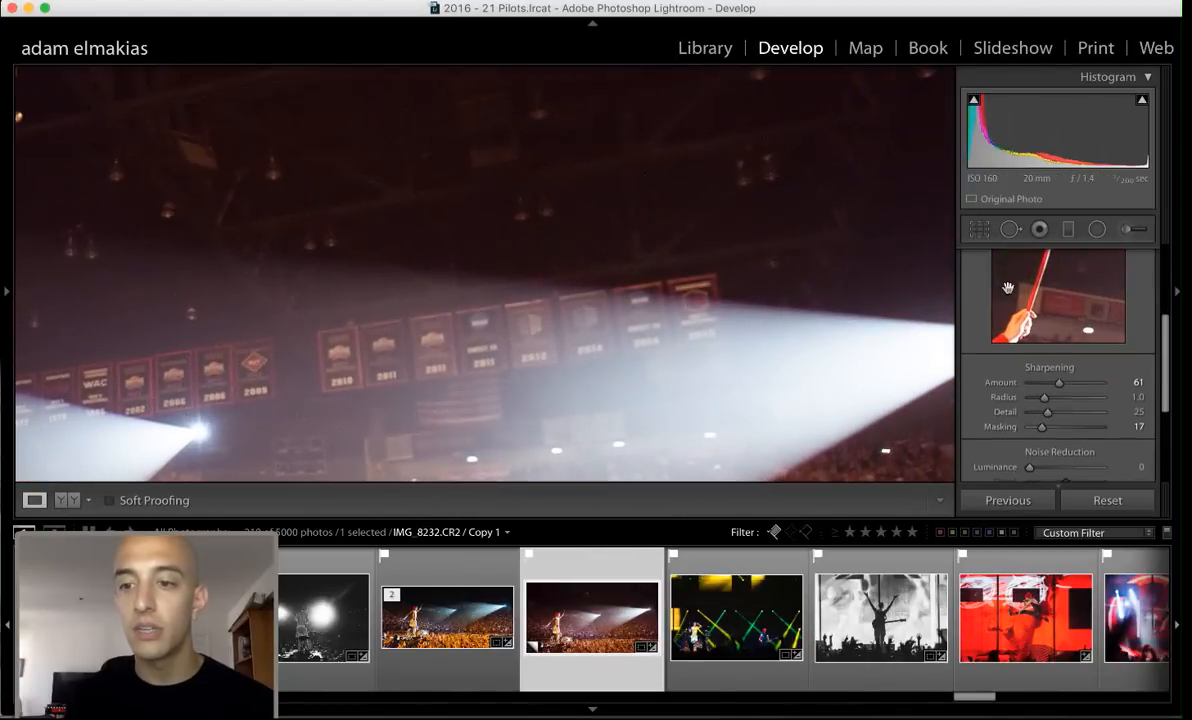
scroll(1005, 300, "up", 3)
left_click(974, 263)
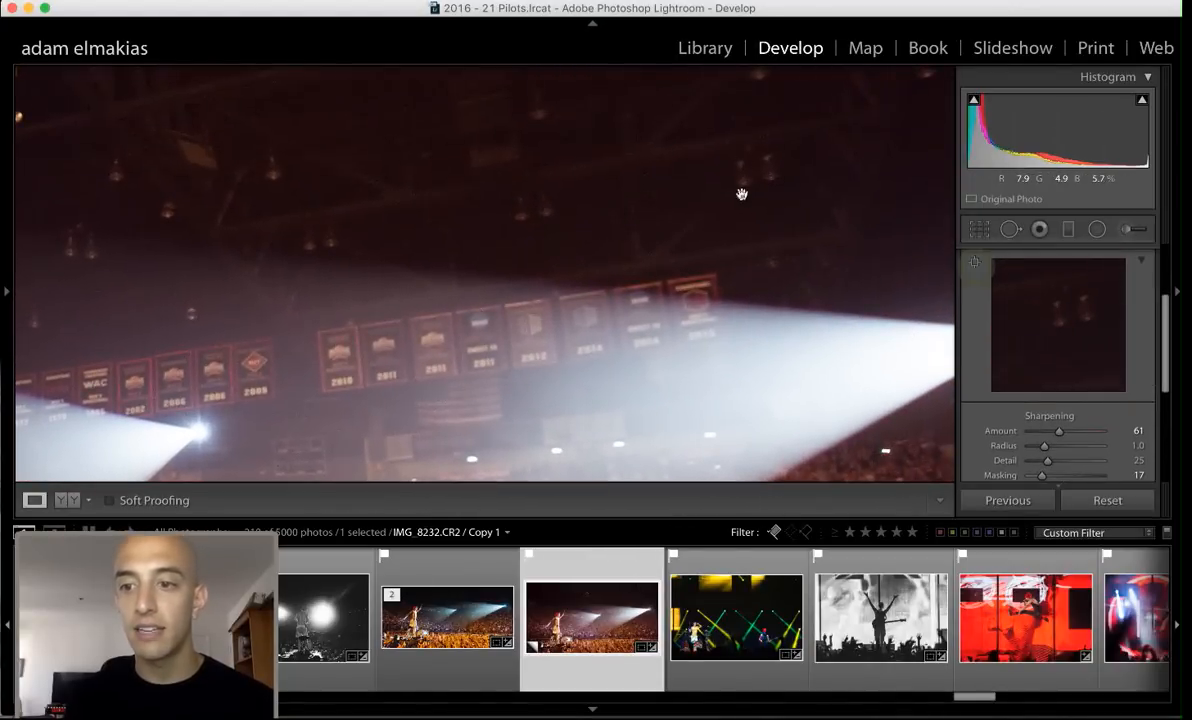
left_click(740, 195)
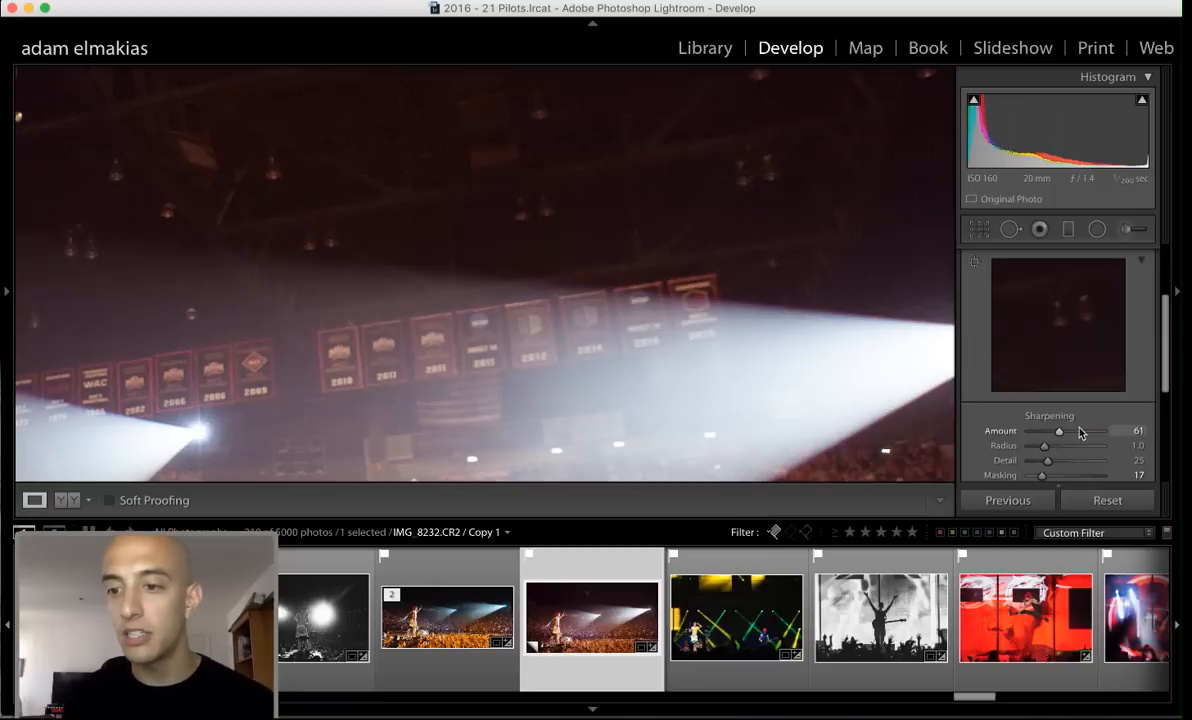
scroll(1078, 445, "down", 1)
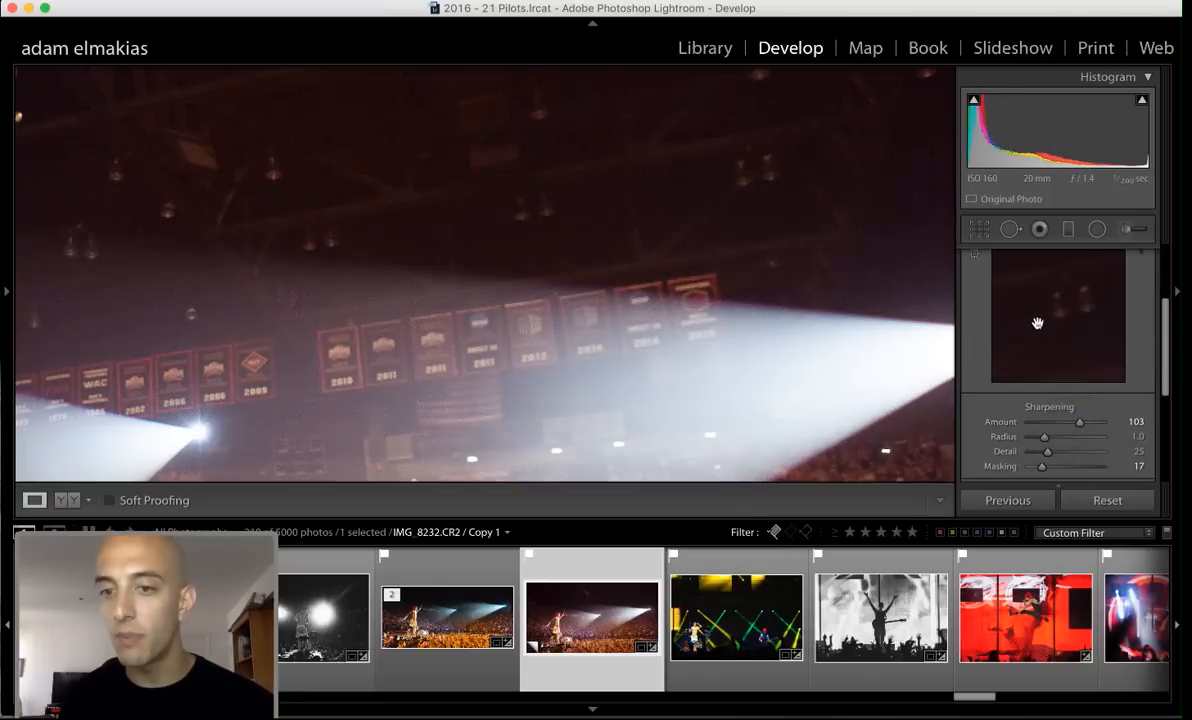
Move the Detail preview onto the edge of the spotlight beam and set the noise reduction Luminance to 65
left_click_drag(776, 242, 816, 216)
left_click_drag(1007, 286, 1056, 259)
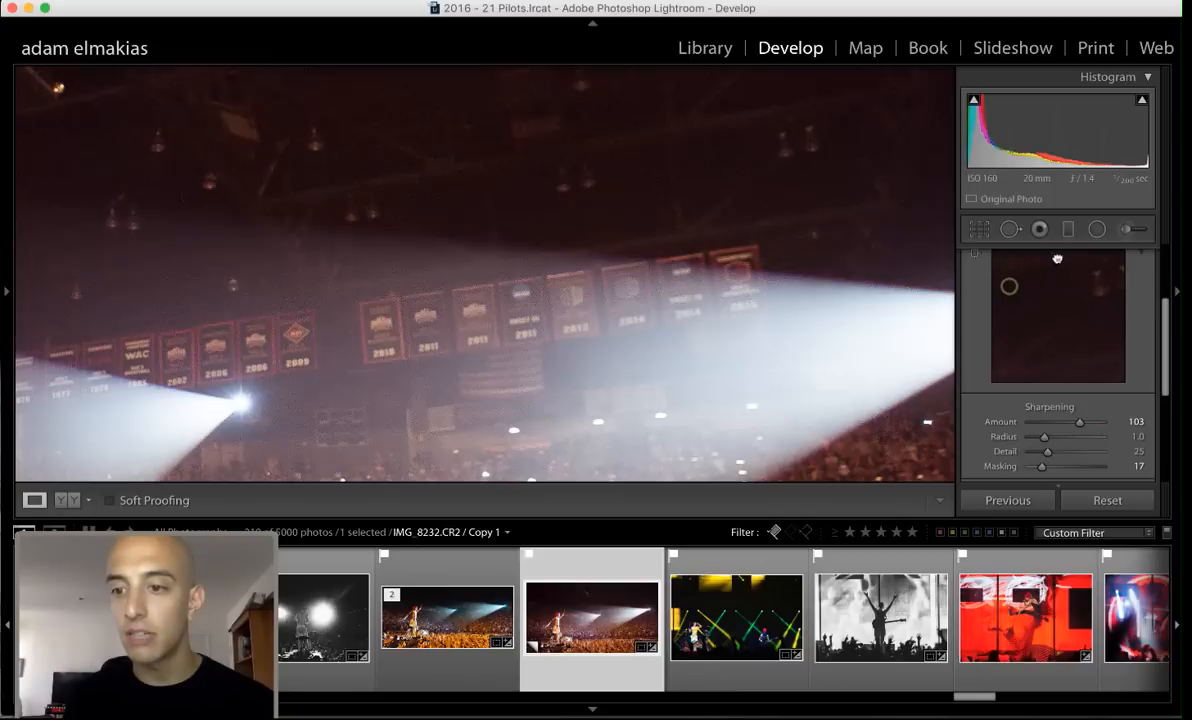
left_click_drag(1059, 337, 1051, 291)
scroll(1051, 291, "down", 2)
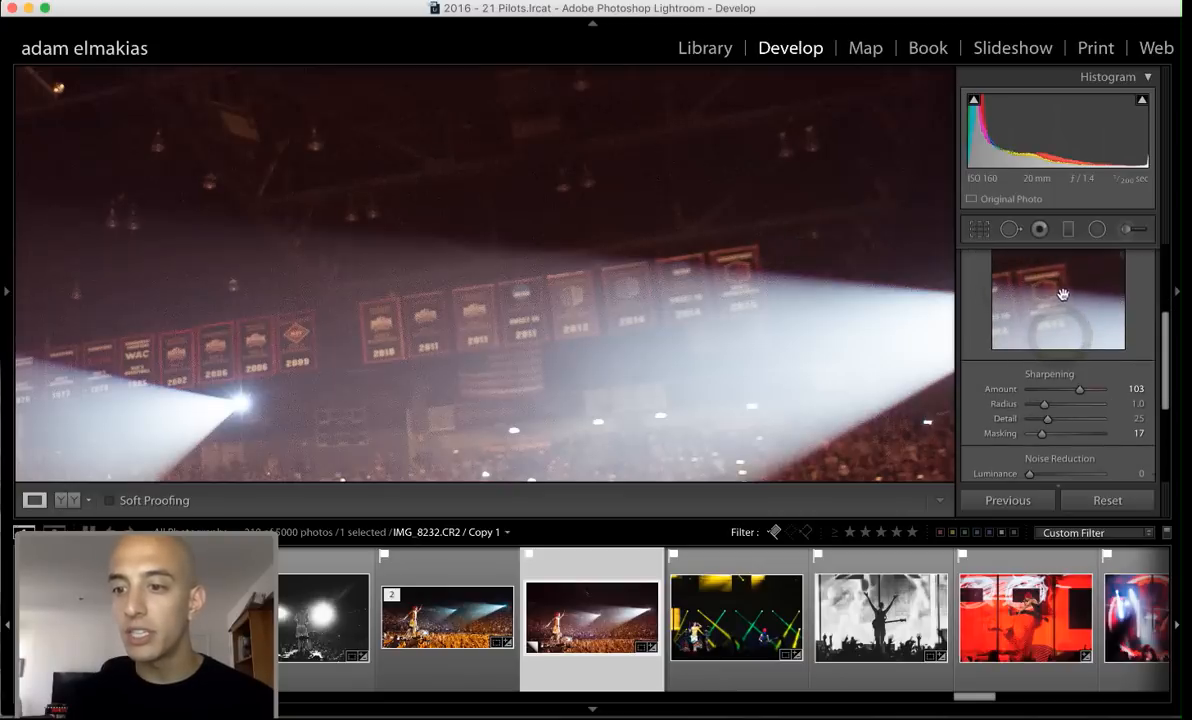
scroll(1072, 458, "down", 1)
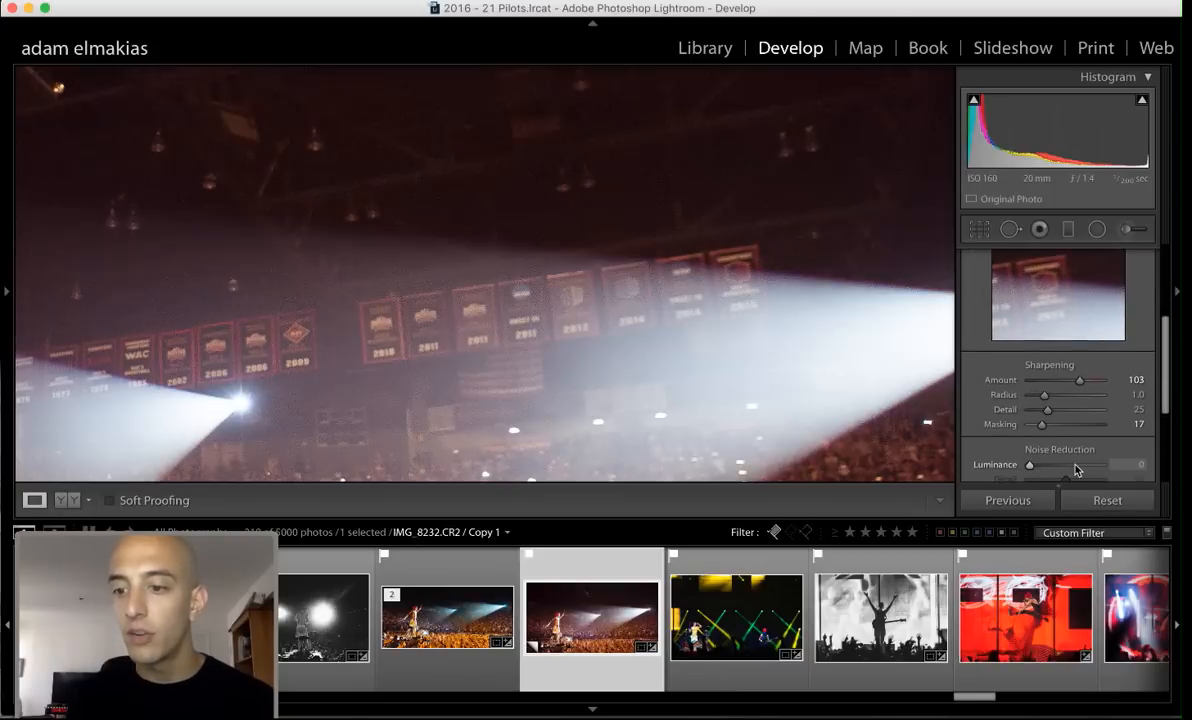
left_click(1076, 466)
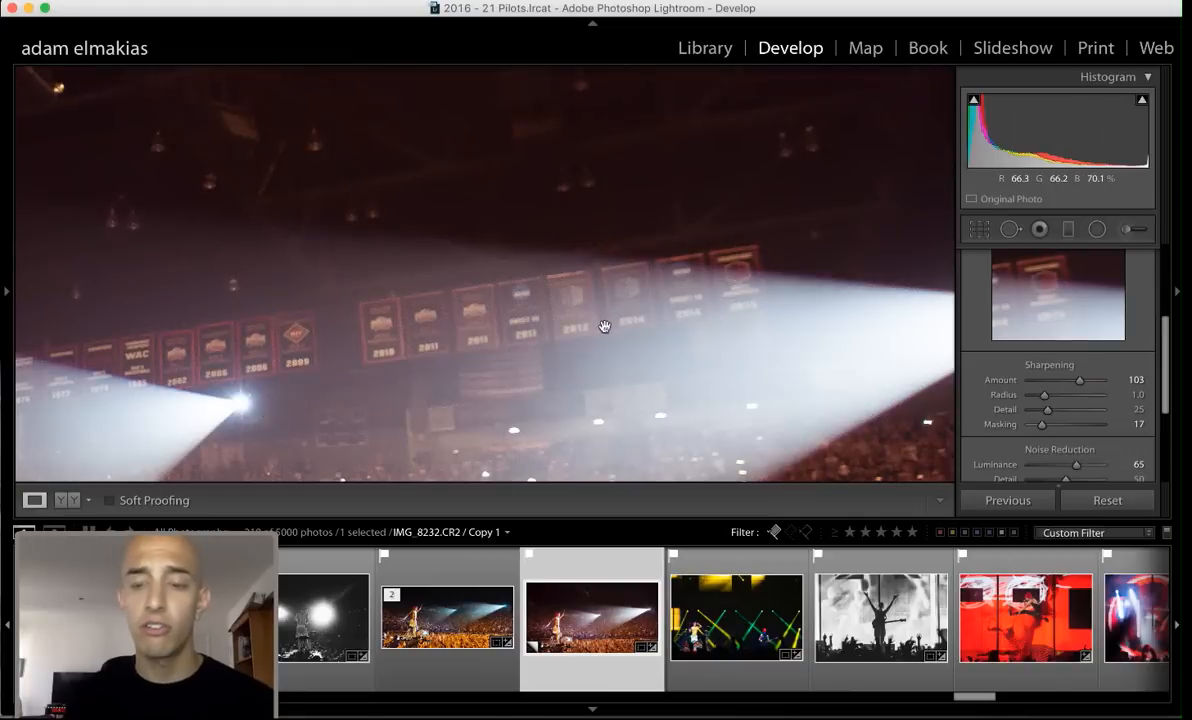
Try the noise reduction Luminance at 8 while zoomed in, then view the whole photo and return it to 0
scroll(1068, 428, "down", 2)
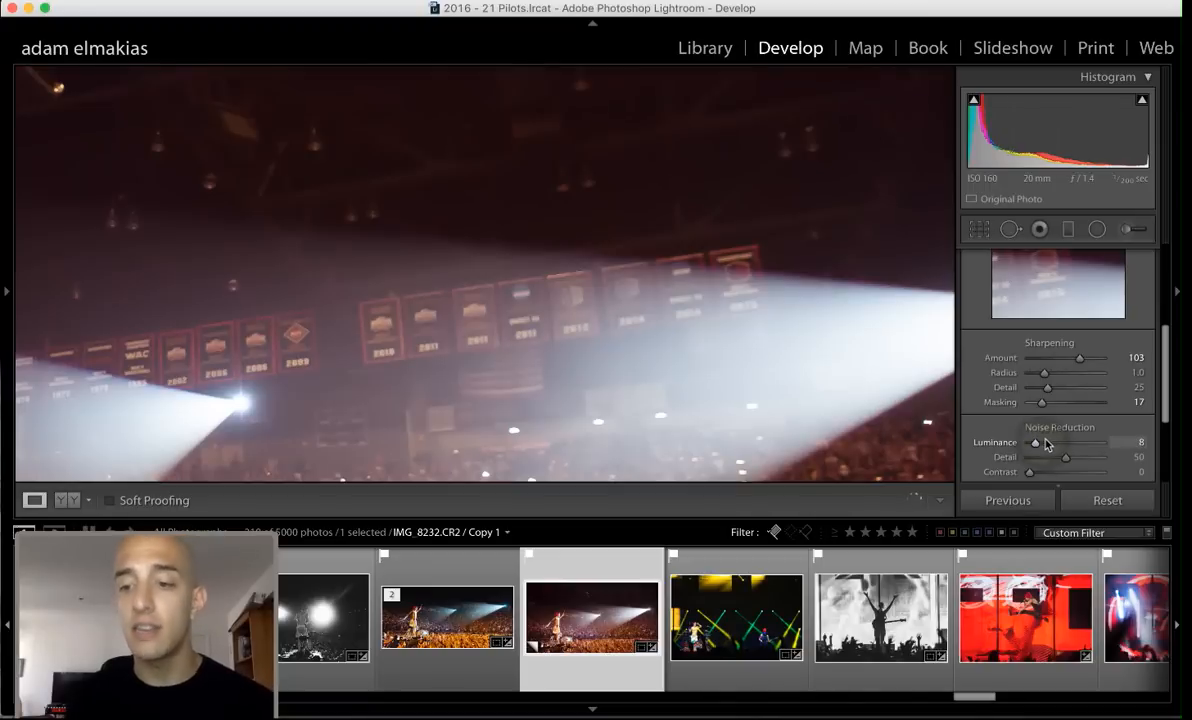
scroll(1046, 444, "down", 1)
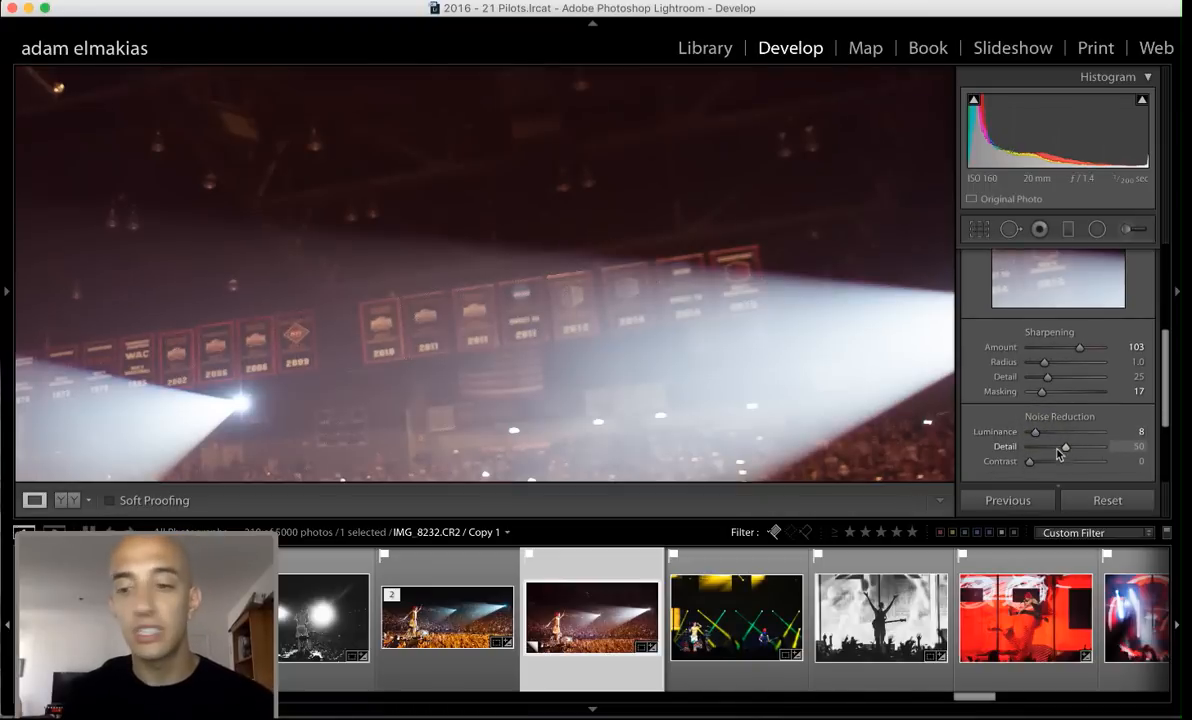
scroll(1056, 454, "down", 3)
left_click(728, 280)
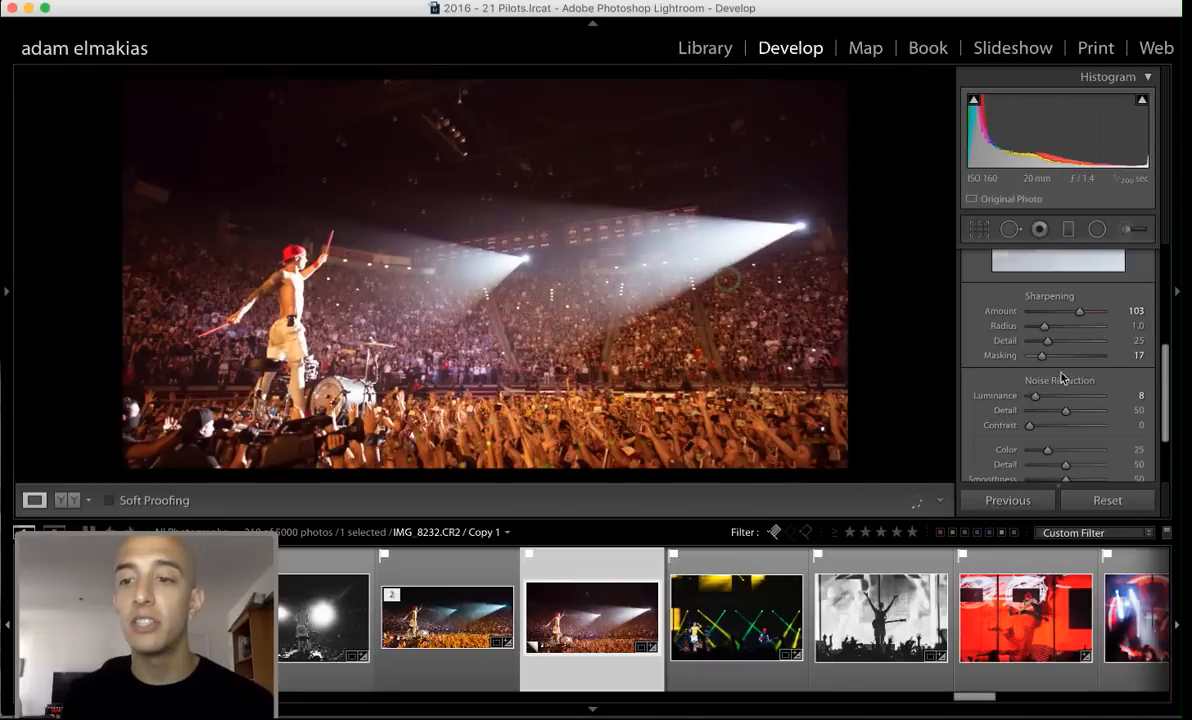
scroll(1062, 377, "down", 4)
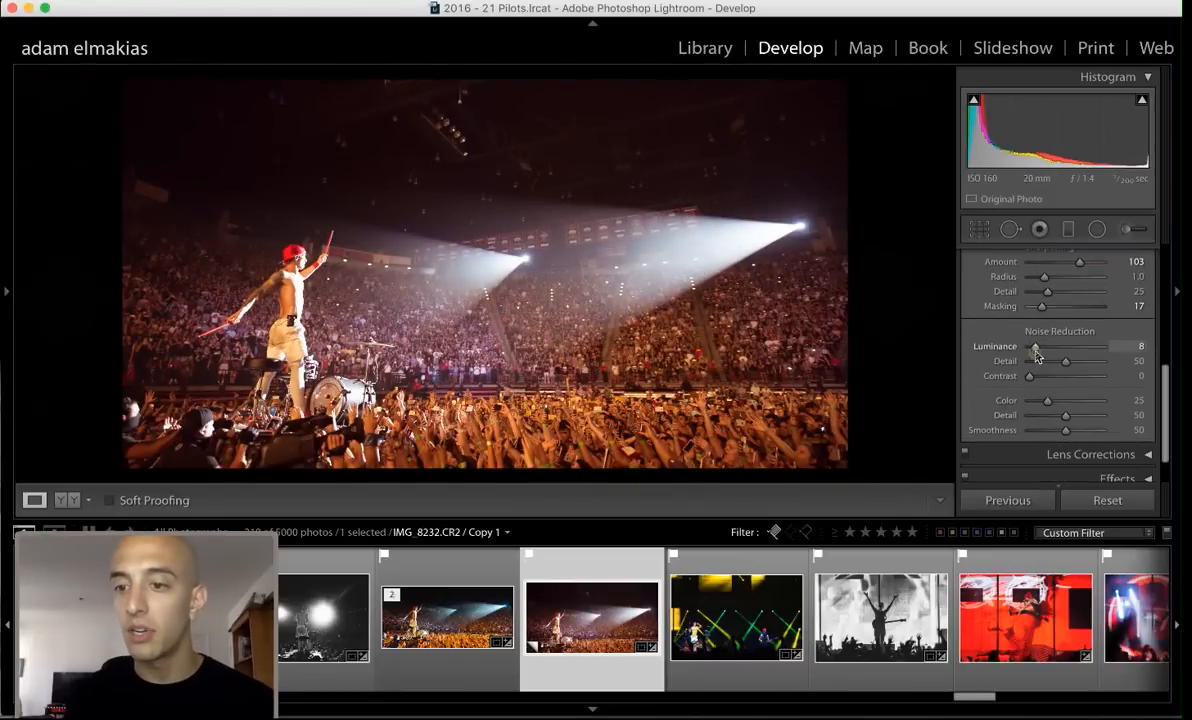
left_click_drag(1035, 347, 1028, 347)
scroll(1050, 340, "up", 2)
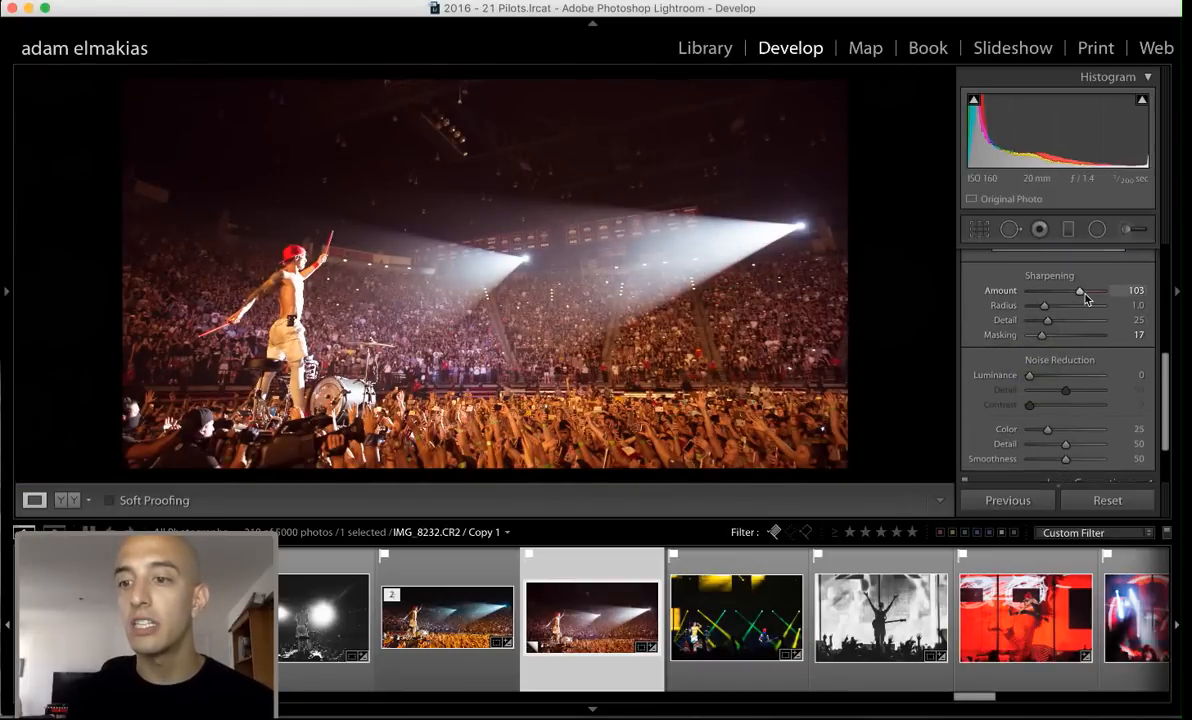
Reset the sharpening Amount to 25, Detail to 25 and Masking to 0
double_click(1083, 293)
left_click(1045, 307)
left_click_drag(1047, 321, 1049, 322)
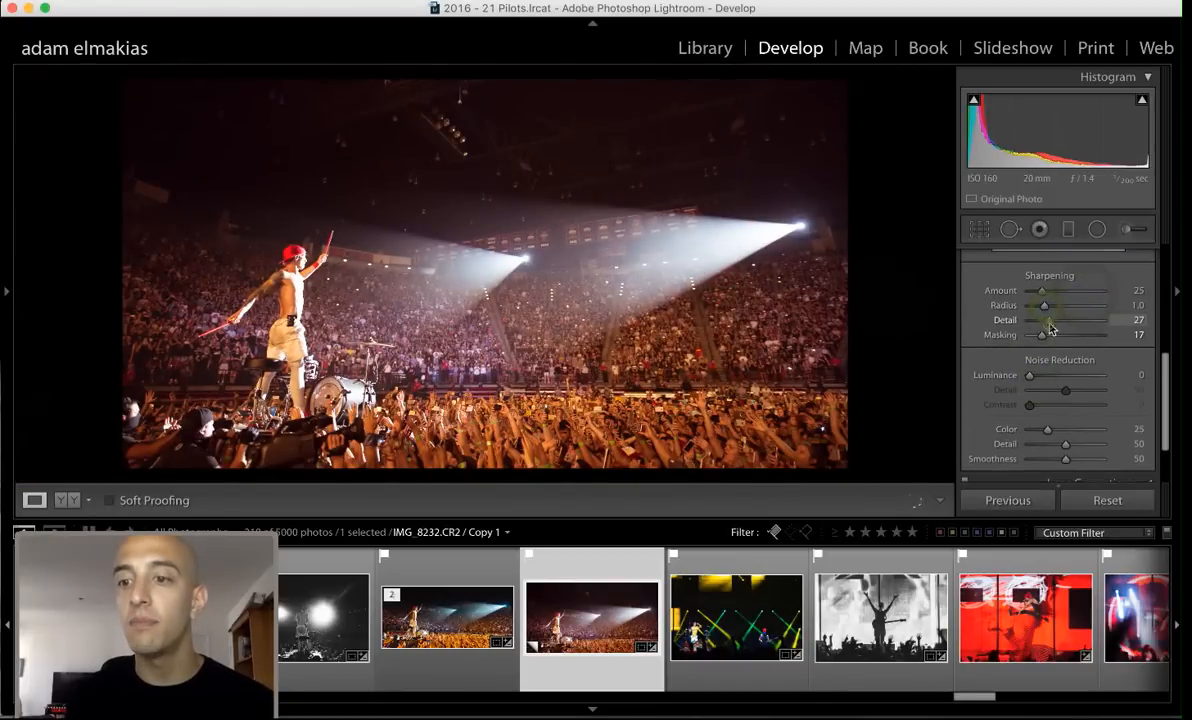
double_click(1050, 320)
double_click(1050, 334)
scroll(1070, 340, "down", 2)
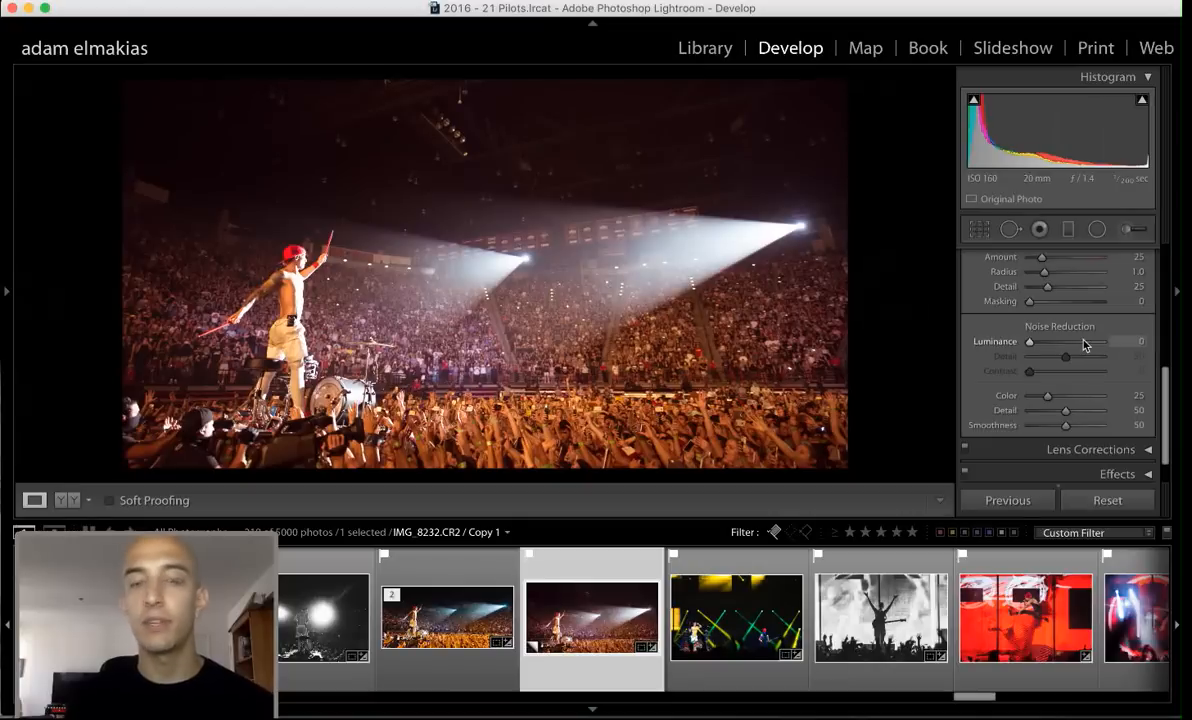
Try Enable Profile Corrections and Remove Chromatic Aberration in the basic Lens Corrections, then turn the profile corrections off
scroll(1084, 345, "down", 2)
left_click(1140, 417)
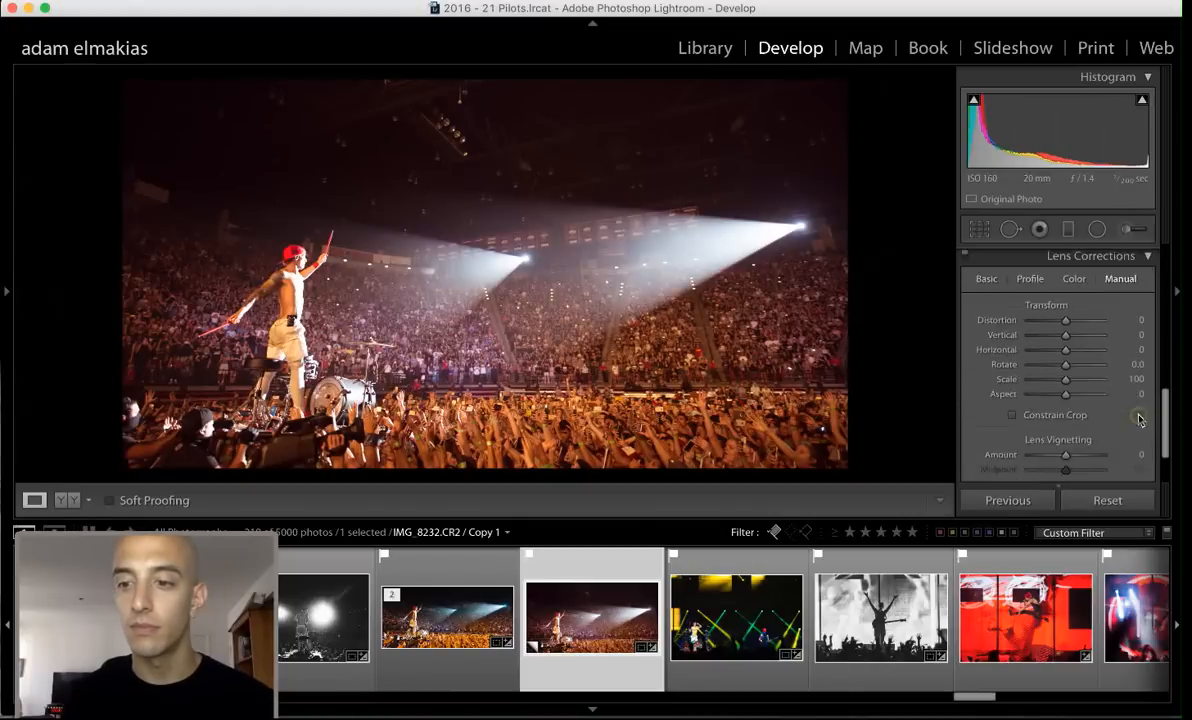
scroll(1110, 407, "down", 2)
scroll(1110, 407, "up", 1)
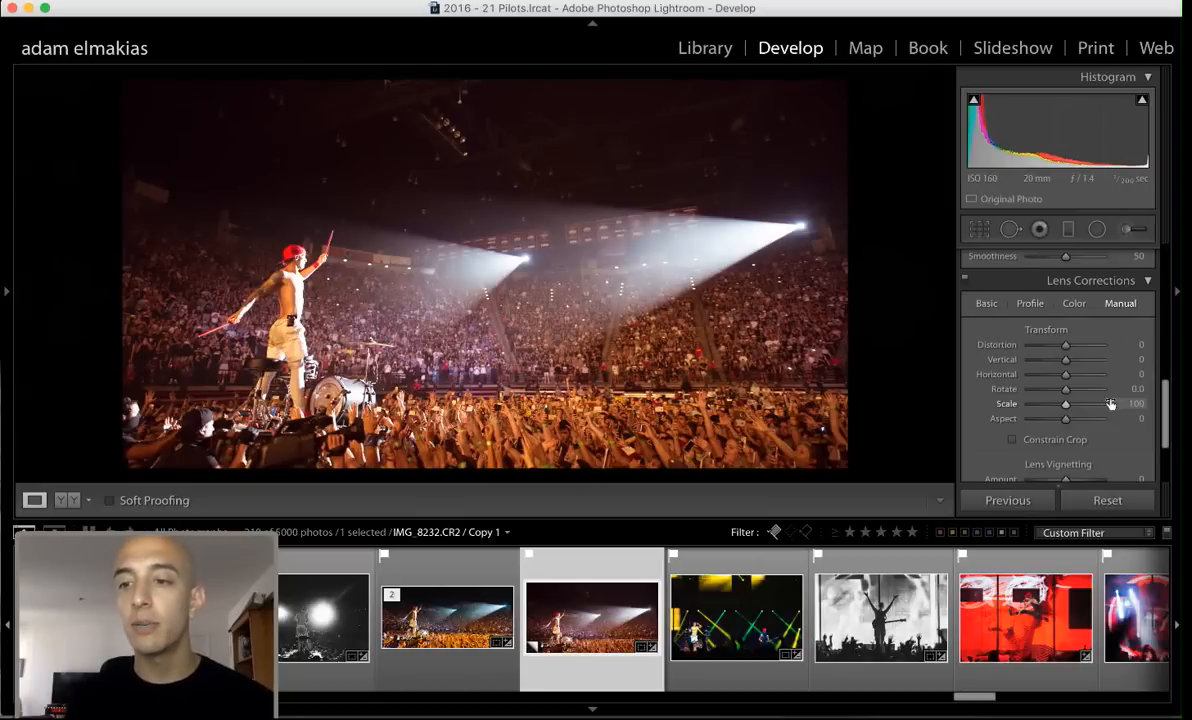
left_click(986, 305)
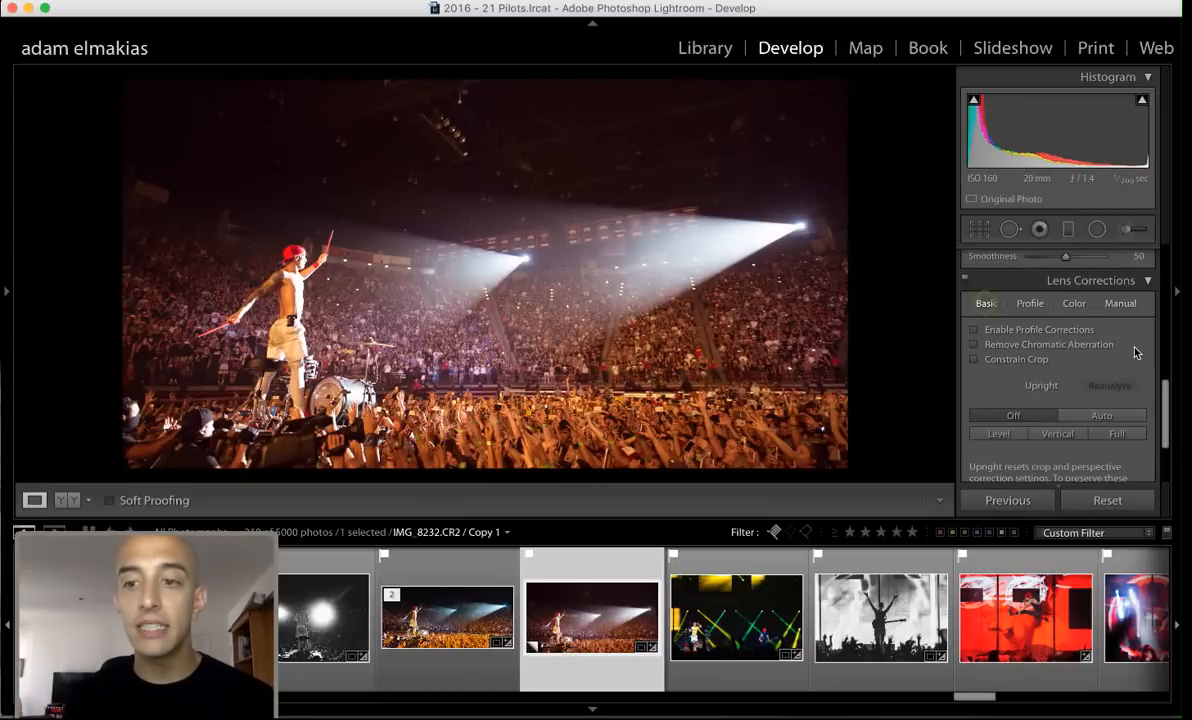
left_click(1023, 335)
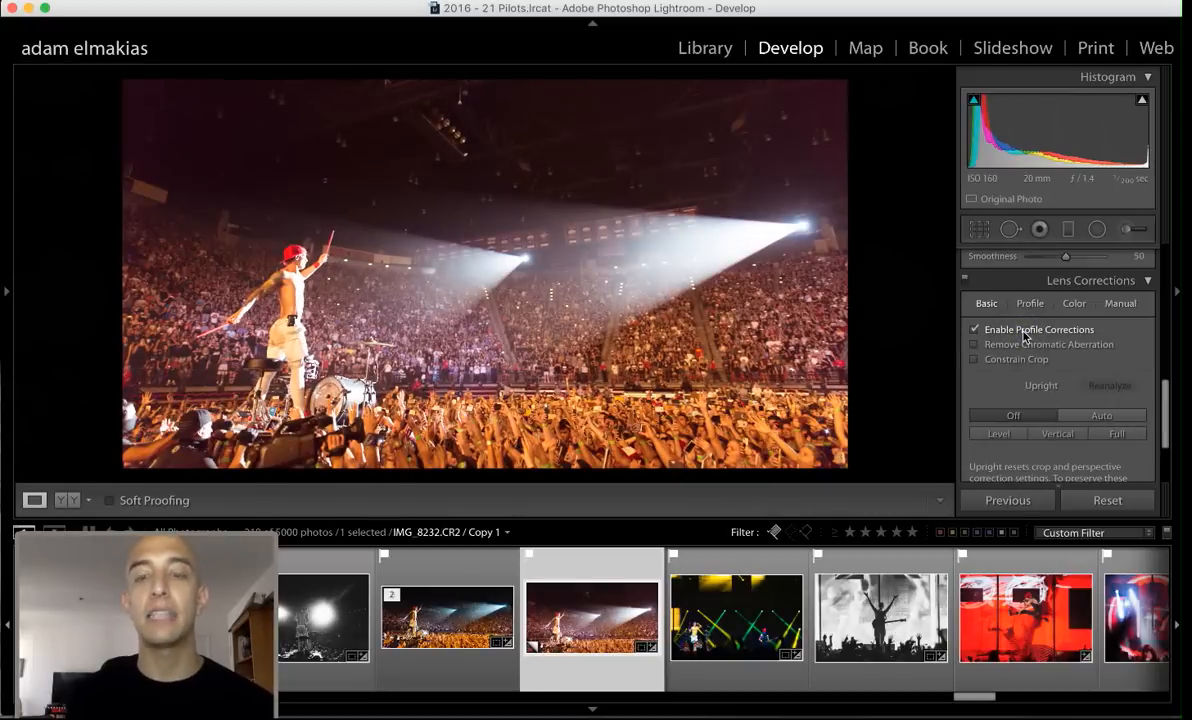
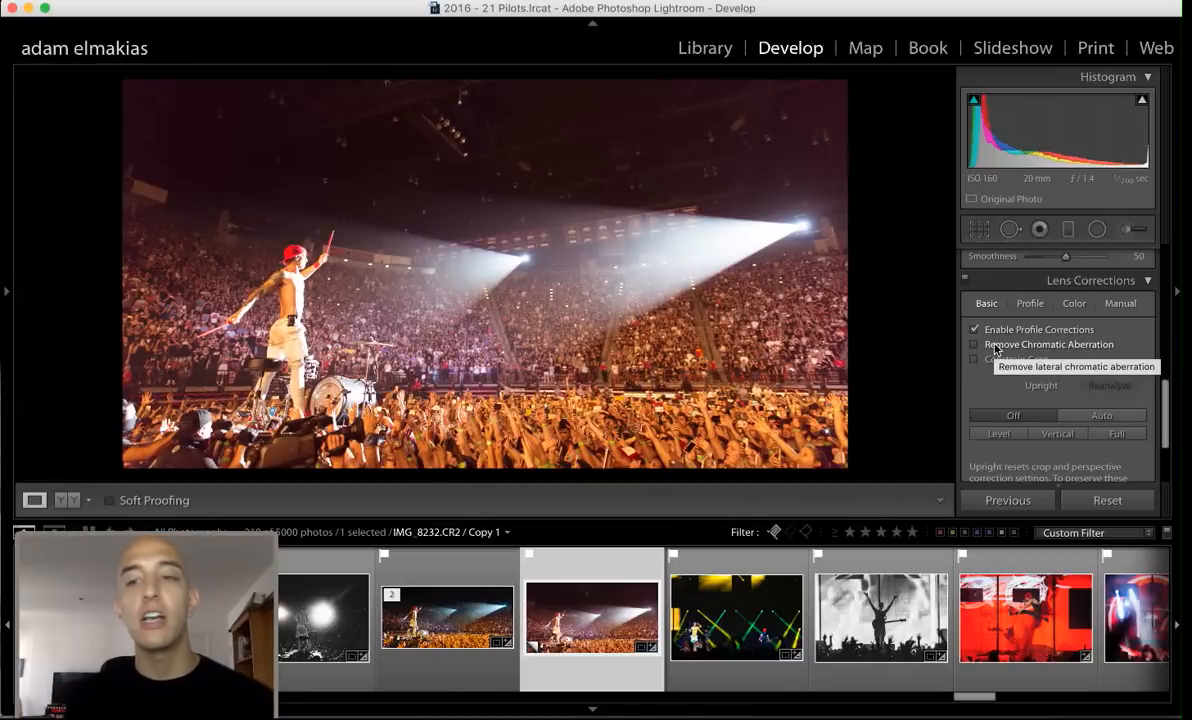
left_click(996, 346)
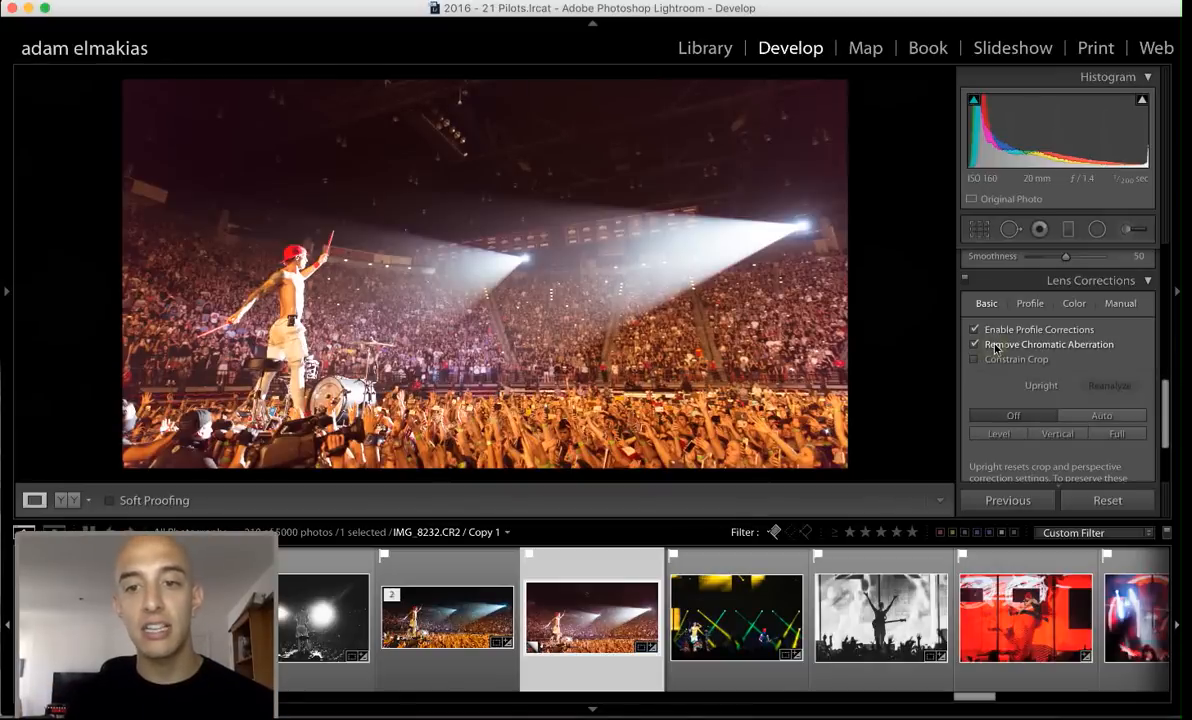
left_click(990, 330)
Switch the Sigma lens profile corrections on and off, then review the Defringe settings
left_click(1030, 303)
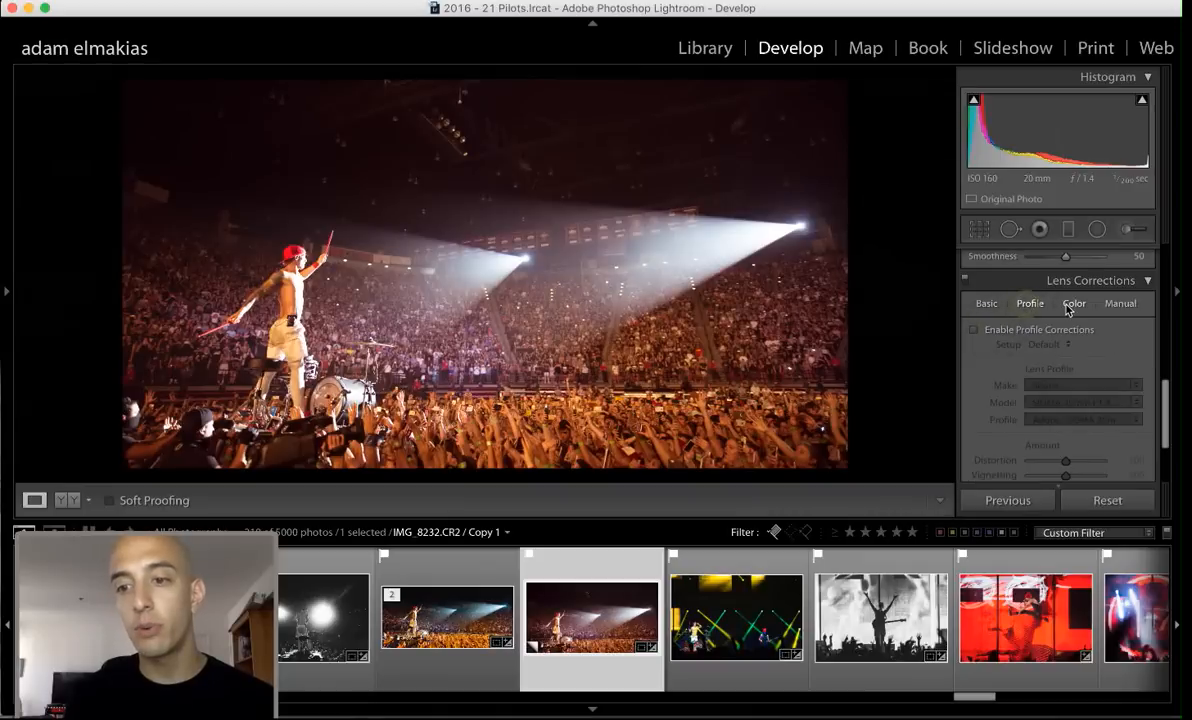
left_click(1038, 330)
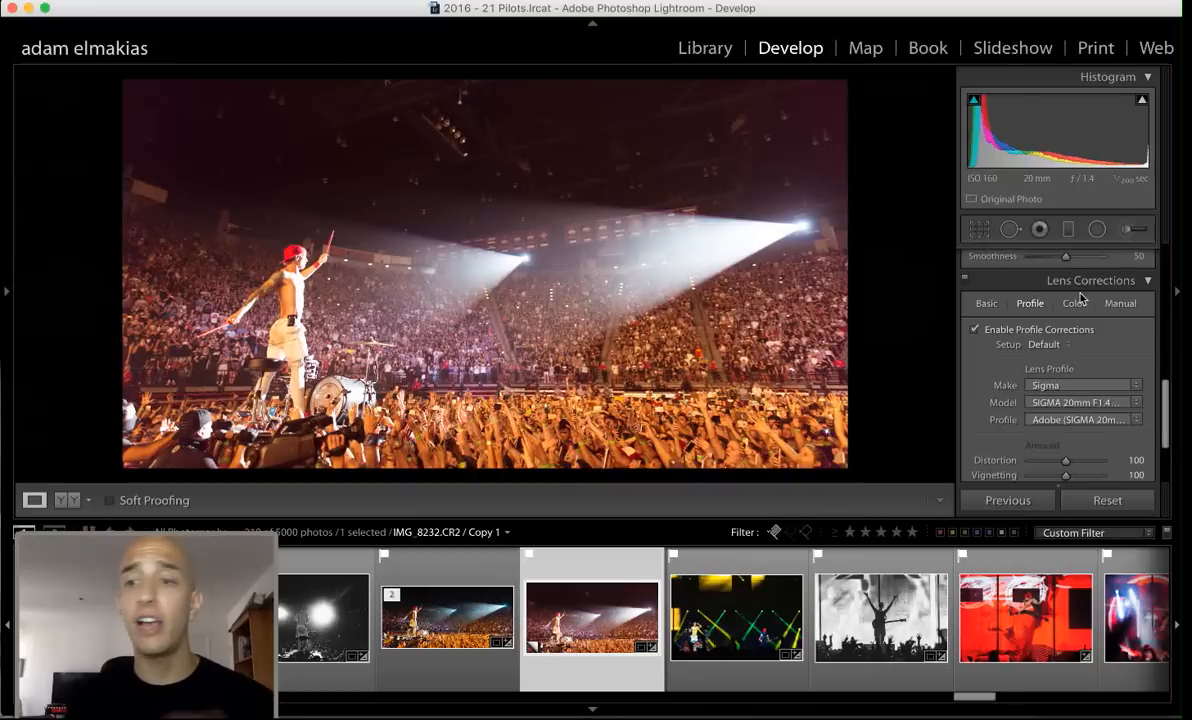
left_click(1002, 334)
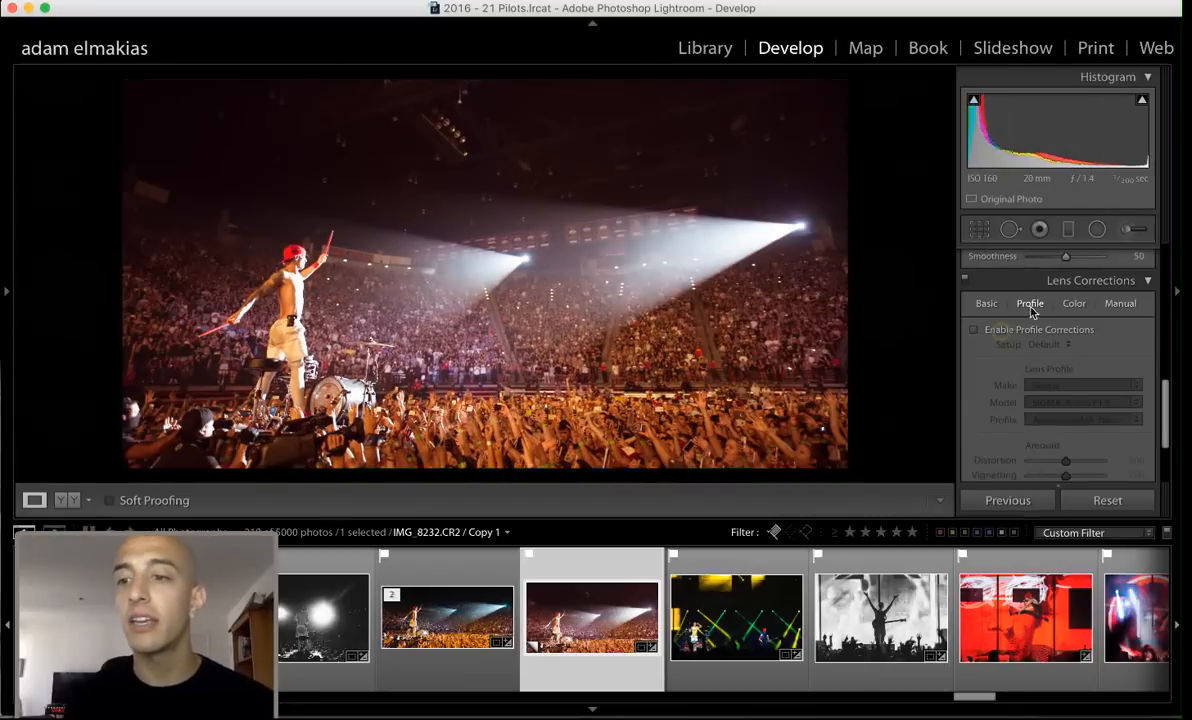
left_click(1074, 304)
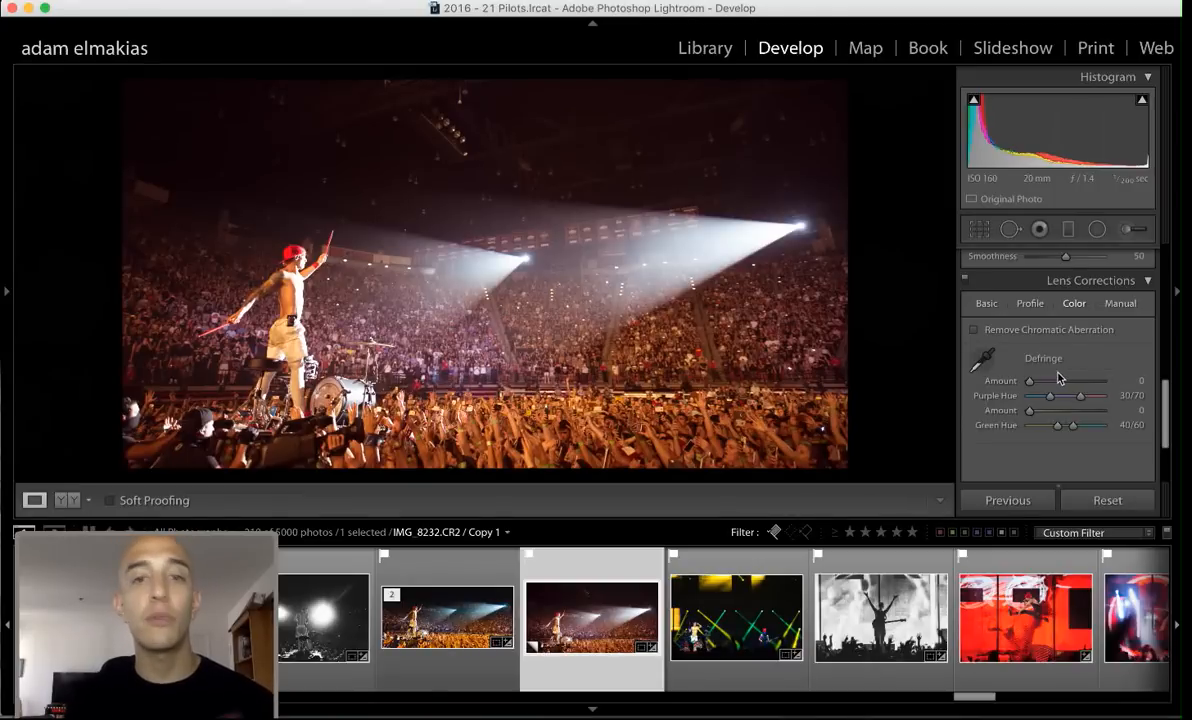
Set the manual lens Distortion to +100, toggle Constrain Crop on and off, and check the crop with Crop & Straighten
left_click(1119, 305)
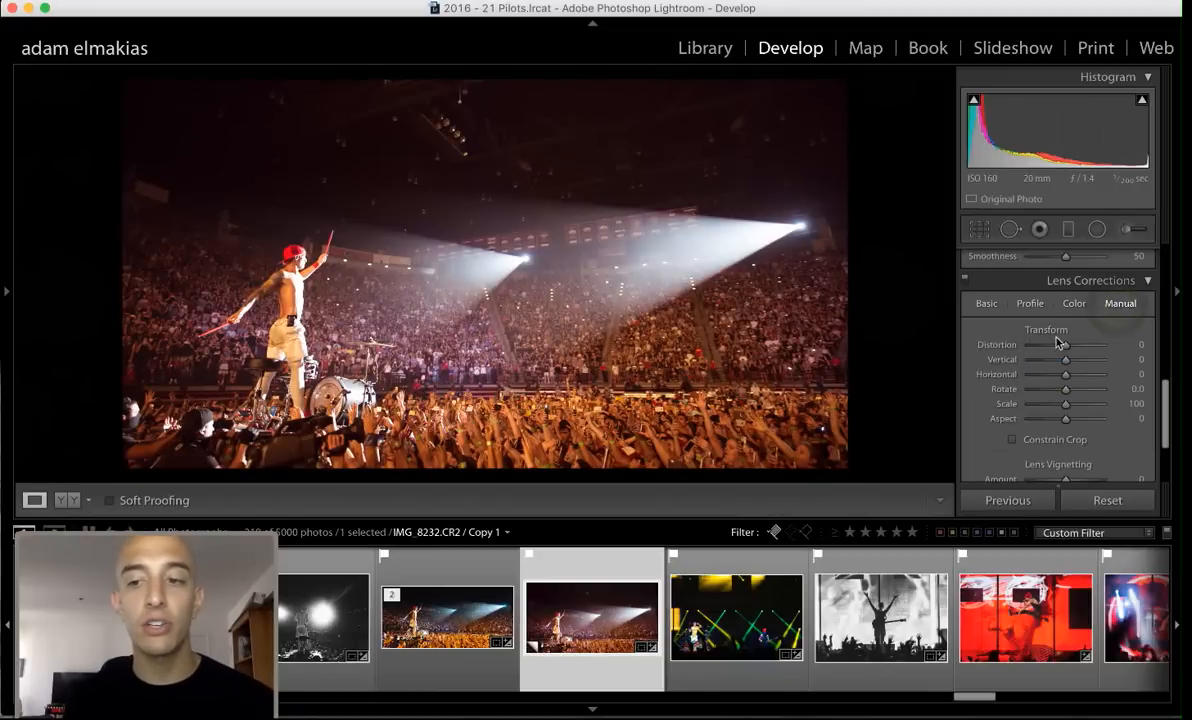
left_click_drag(1040, 349, 1126, 346)
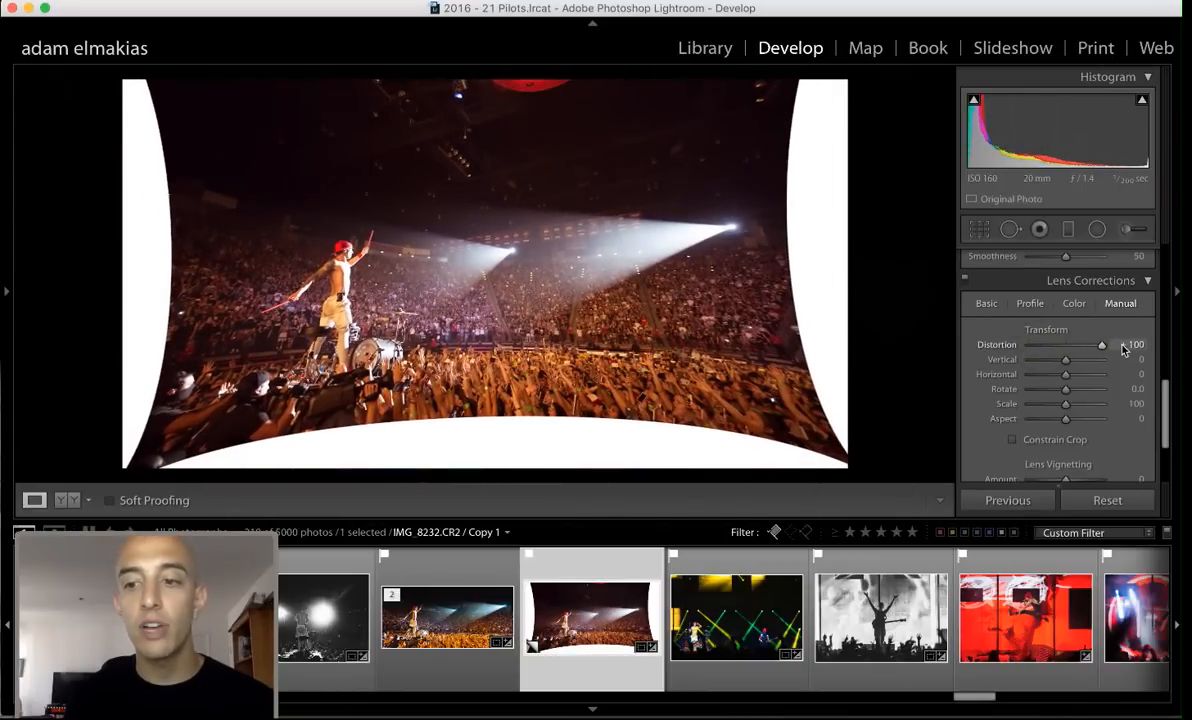
left_click(1075, 442)
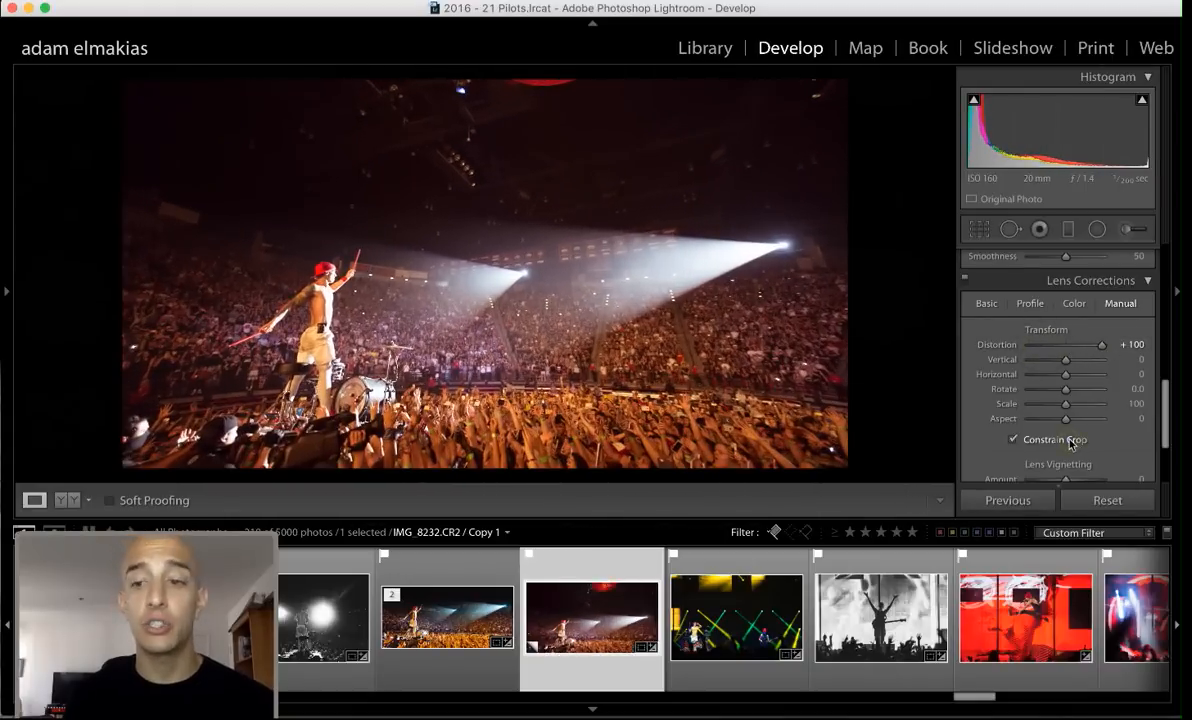
left_click(1048, 438)
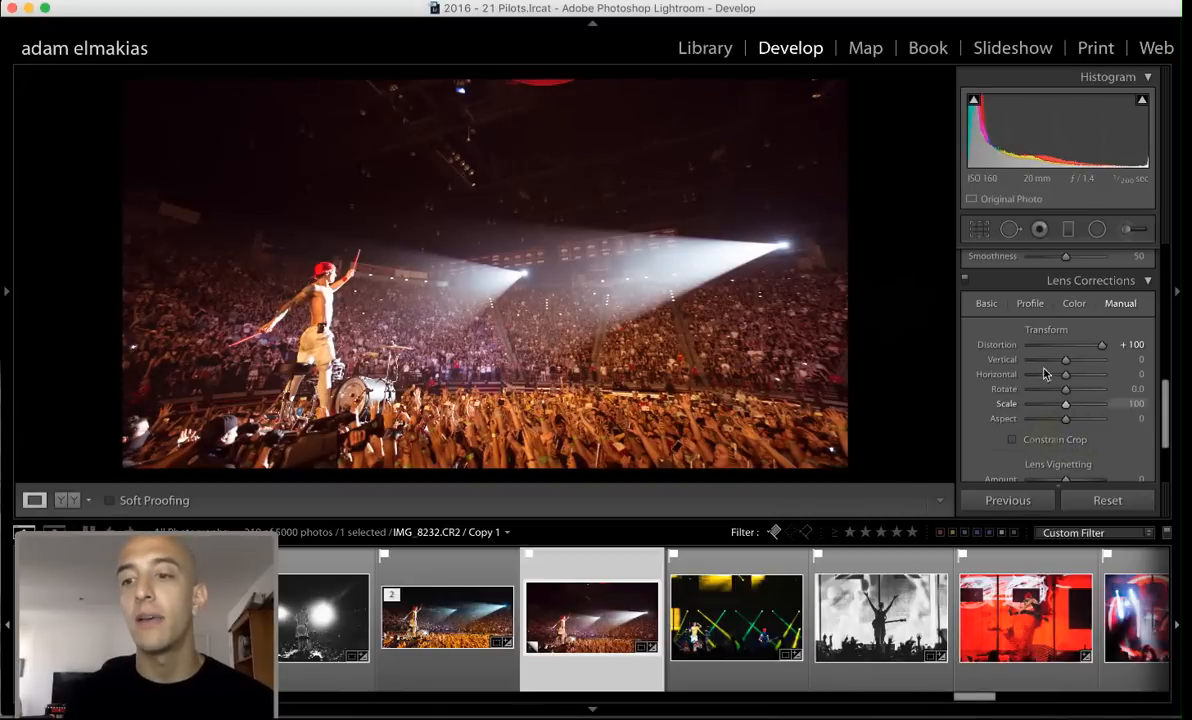
mouse_move(1100, 345)
left_mouse_down()
mouse_move(1051, 354)
mouse_move(1102, 345)
left_mouse_up()
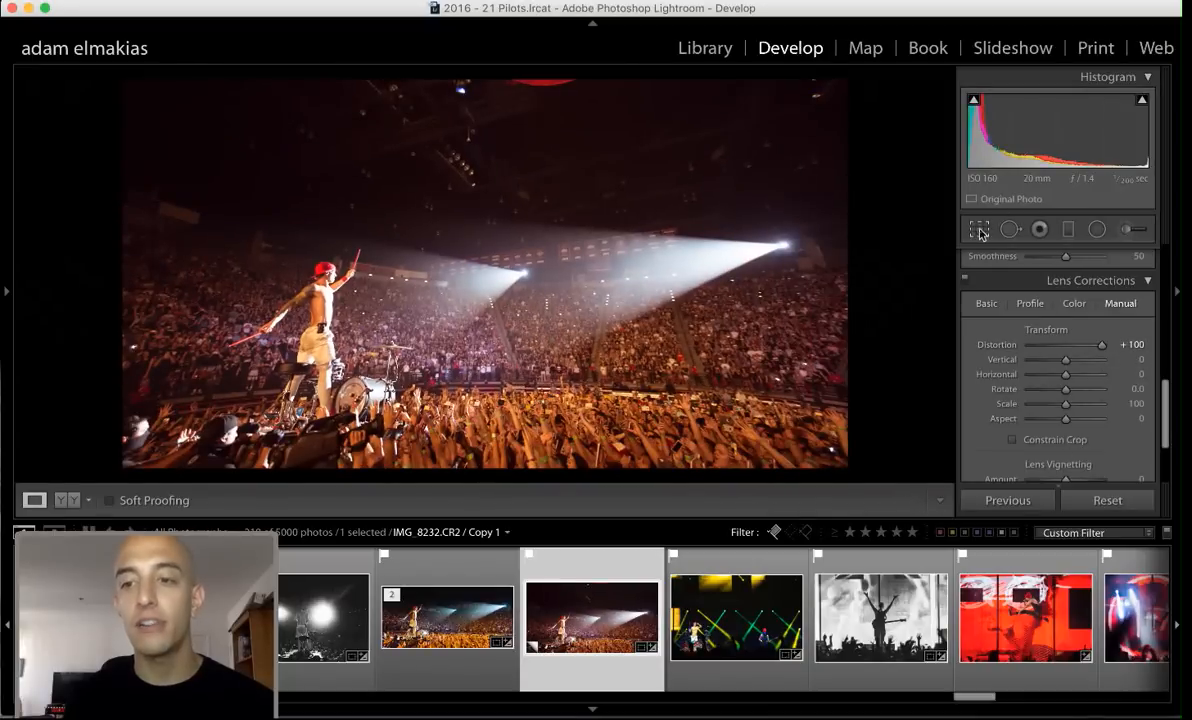
key("r")
key("r")
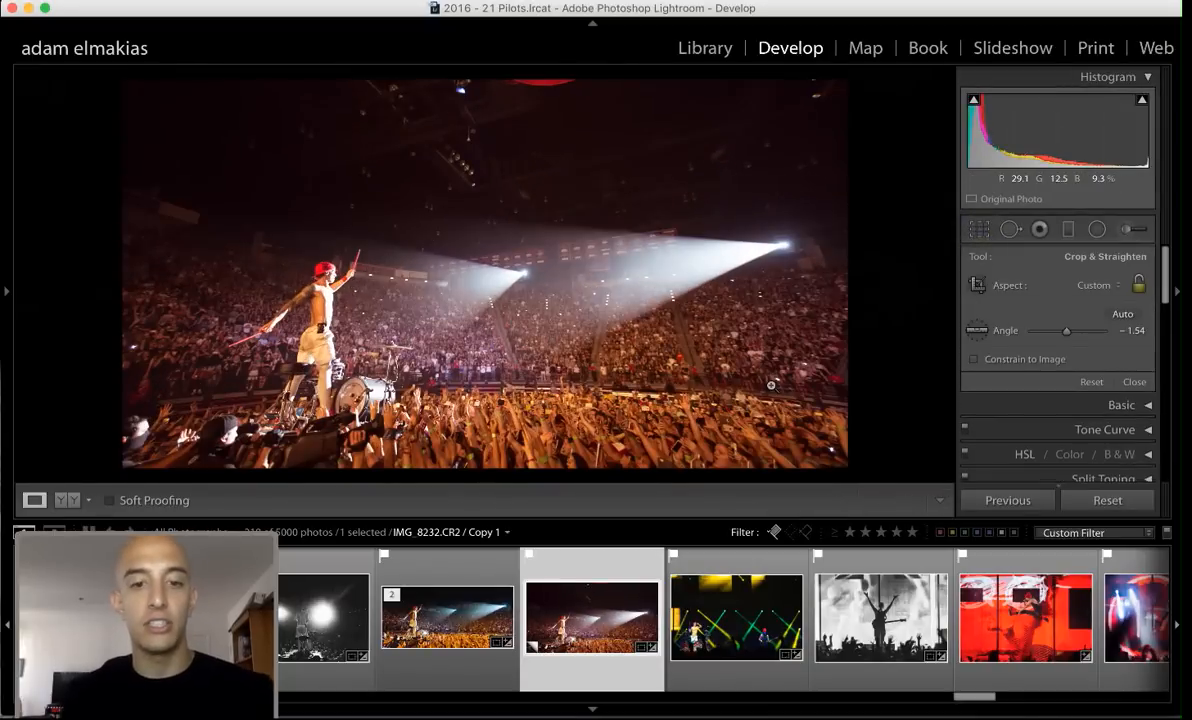
Undo the recent manual distortion, crop and lens profile changes on the virtual copy
key("super+z")
key("super+z")
key("super+z")
key("super+z")
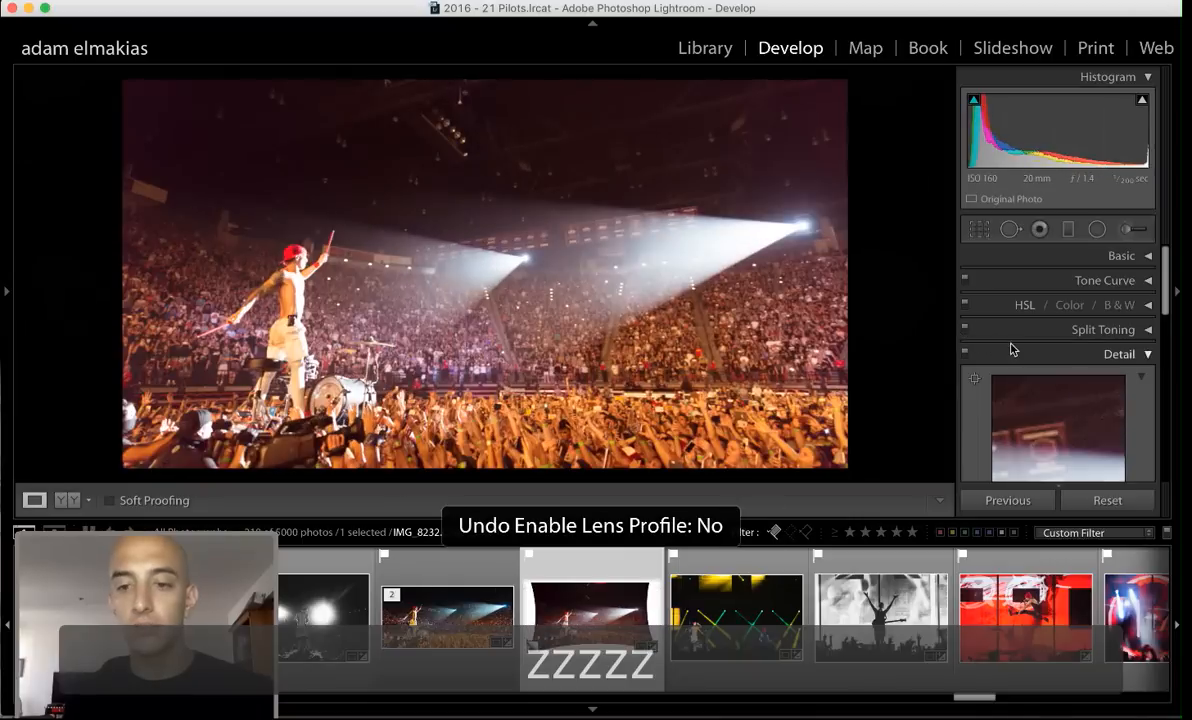
scroll(1011, 348, "down", 3)
scroll(1100, 310, "down", 10)
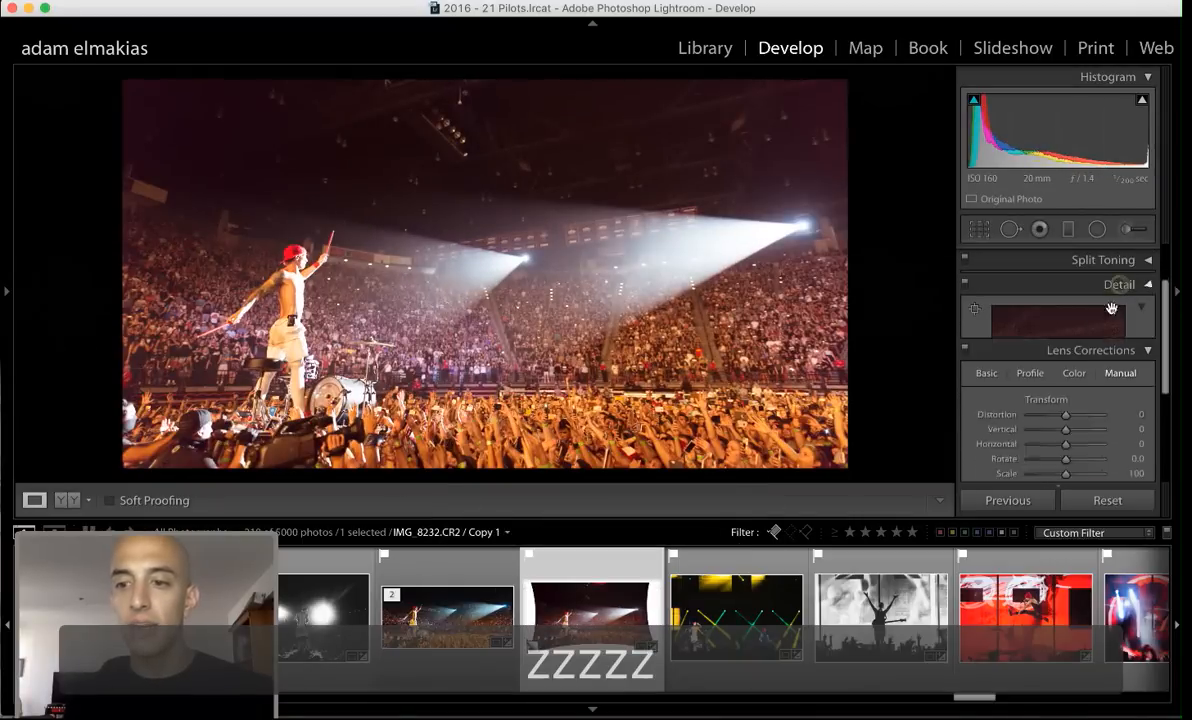
key("super+z")
Try the manual lens Distortion at +100 and reset it to 0
scroll(1108, 365, "down", 2)
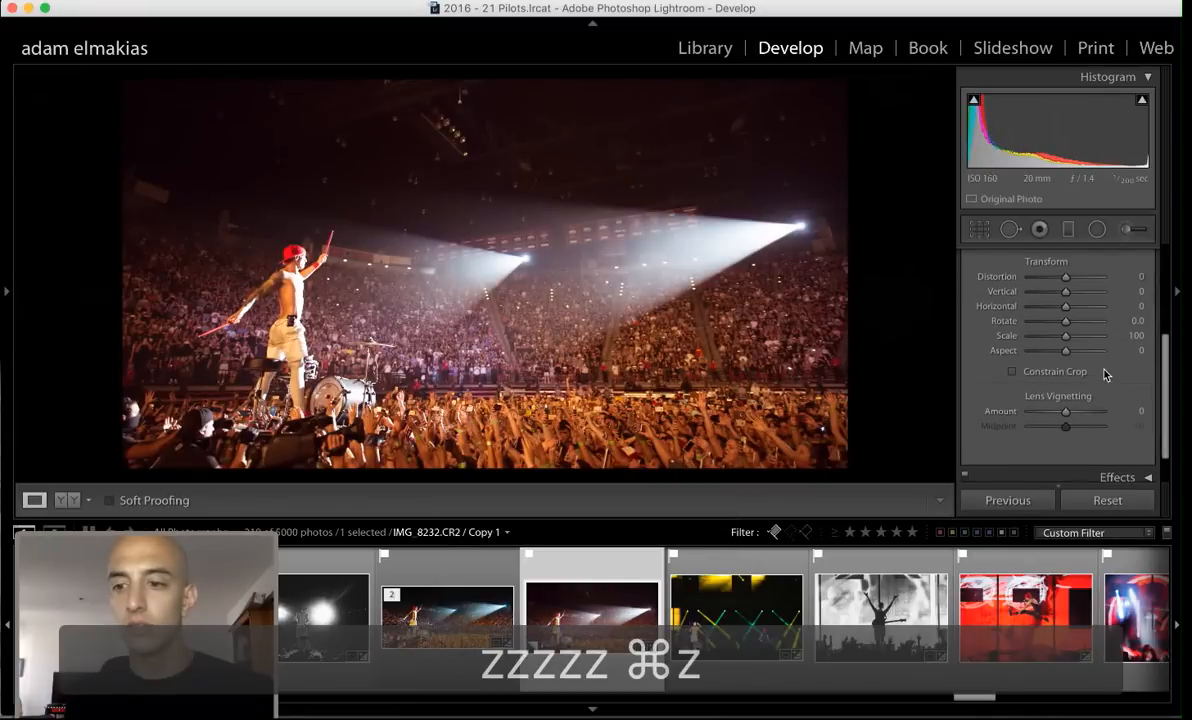
scroll(1075, 332, "up", 4)
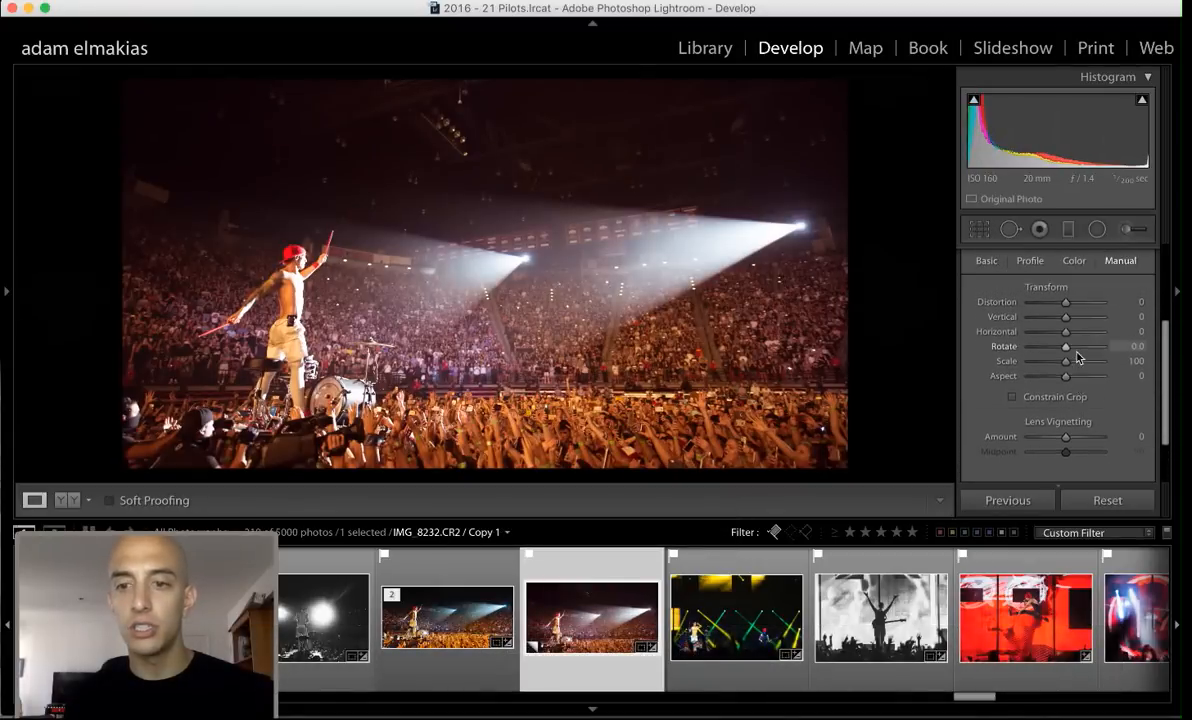
left_click_drag(1079, 332, 1104, 323)
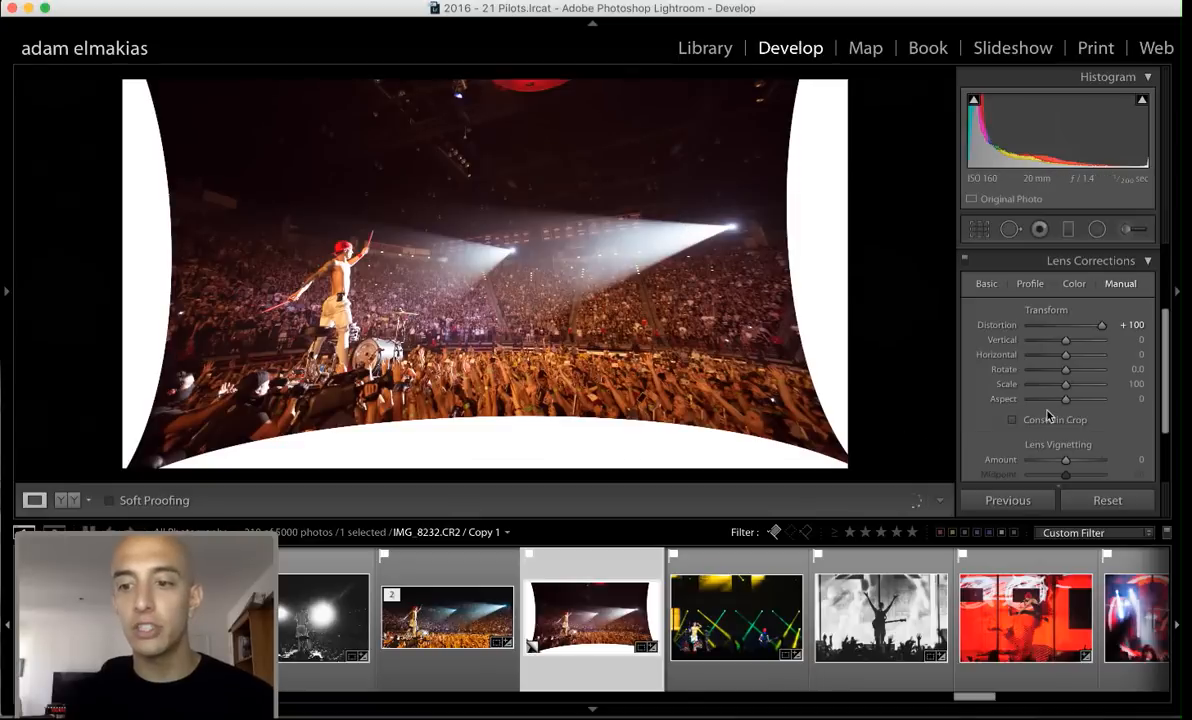
double_click(1101, 328)
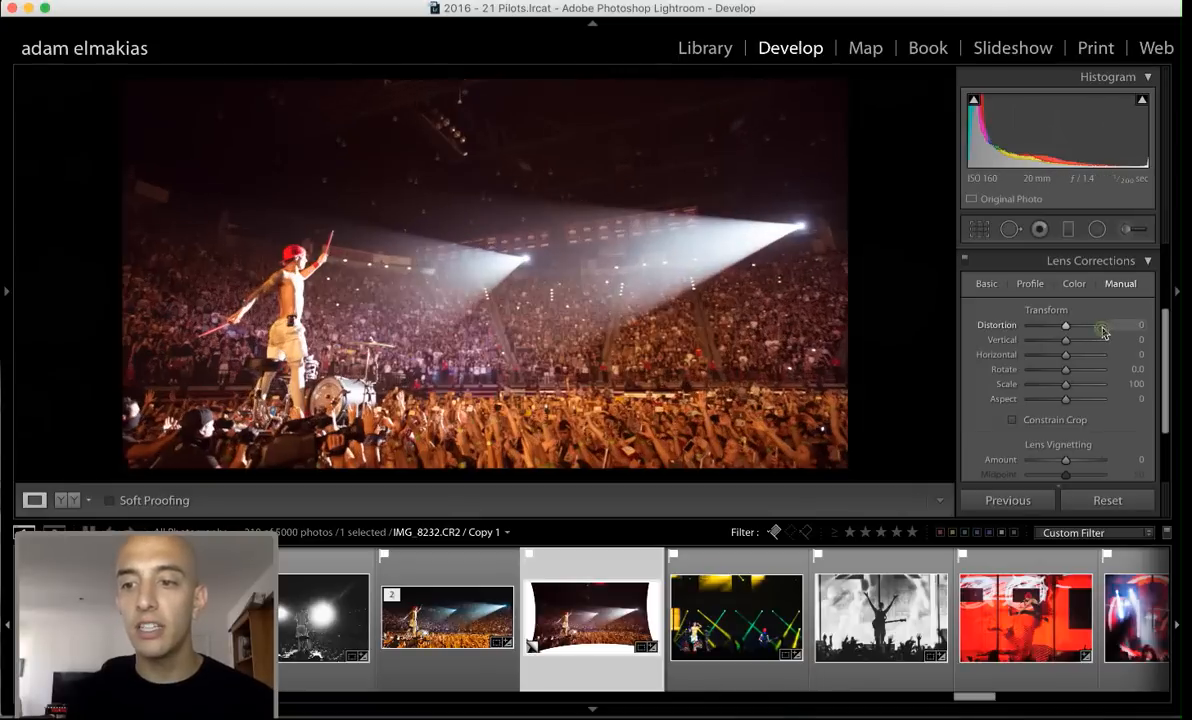
Try the manual Lens Vignetting controls, keep the Amount at 0, and collapse the Lens Corrections settings
scroll(1064, 353, "down", 2)
scroll(1066, 368, "down", 1)
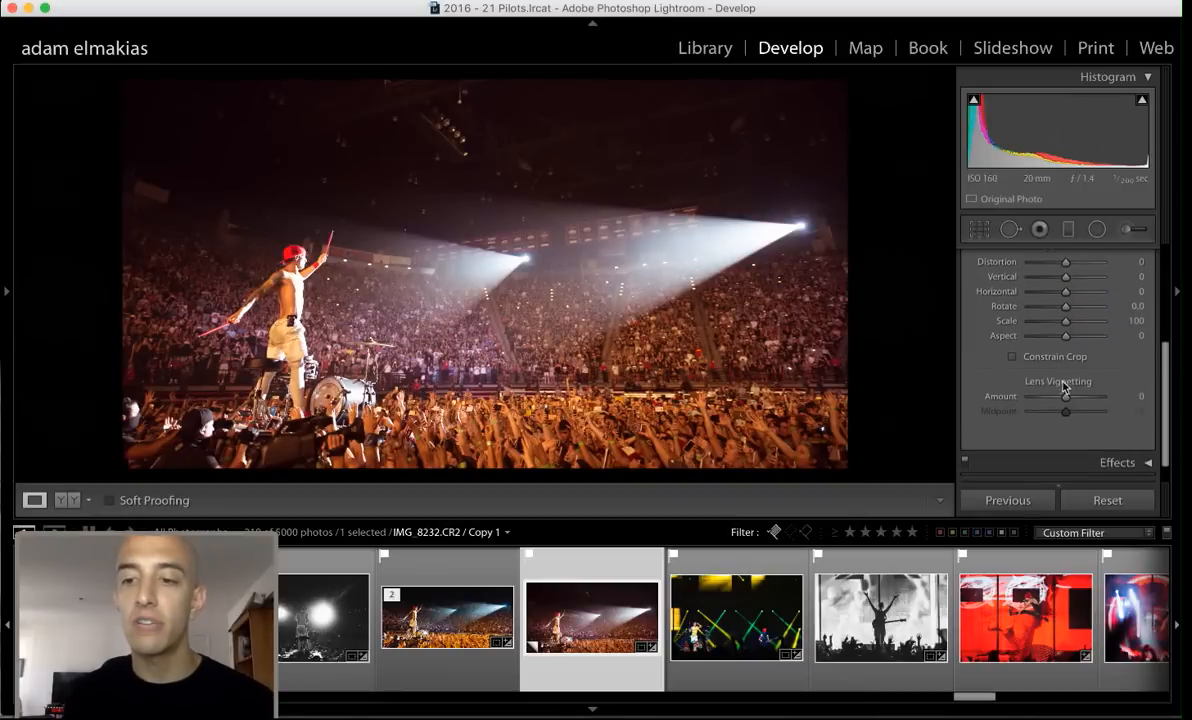
mouse_move(1059, 387)
left_mouse_down()
mouse_move(998, 387)
mouse_move(1122, 392)
mouse_move(965, 390)
mouse_move(1111, 382)
mouse_move(1122, 384)
mouse_move(866, 383)
mouse_move(1075, 382)
mouse_move(1042, 403)
mouse_move(945, 382)
mouse_move(1063, 387)
left_mouse_up()
double_click(1063, 387)
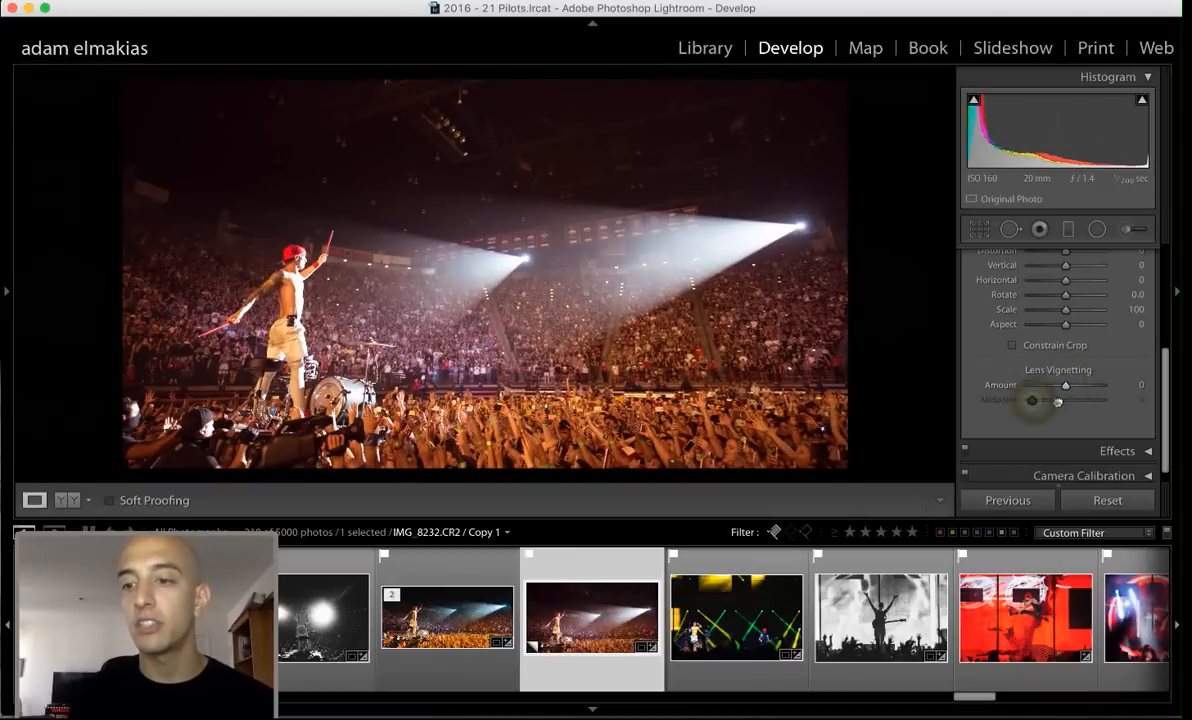
scroll(1105, 397, "down", 1)
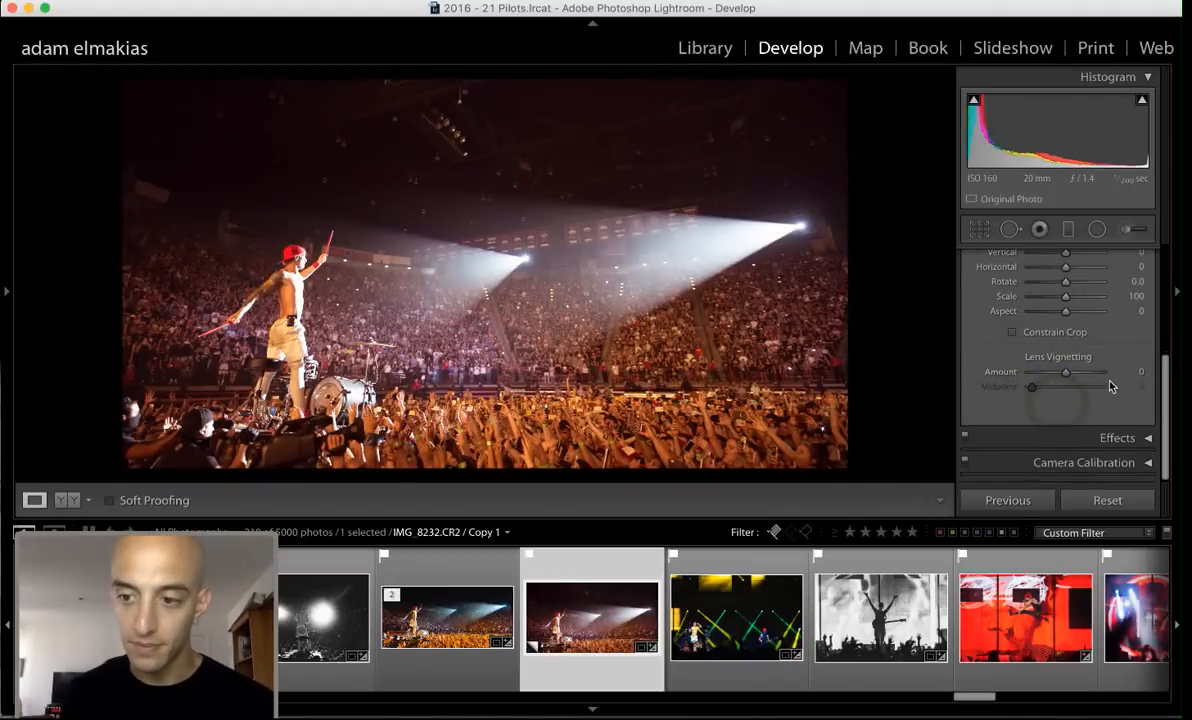
scroll(1097, 357, "up", 5)
left_click(1125, 378)
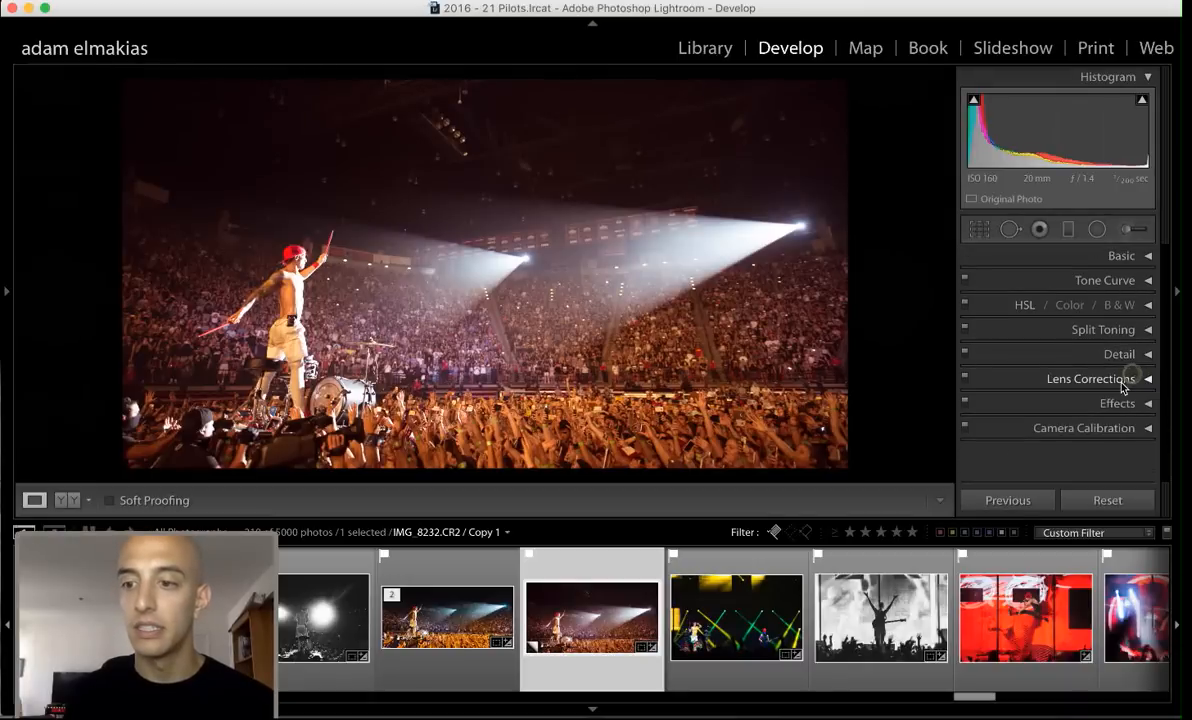
Open the Effects settings and try the Post-Crop Vignetting Amount with the Highlight Priority style, returning it to 0
left_click(1120, 403)
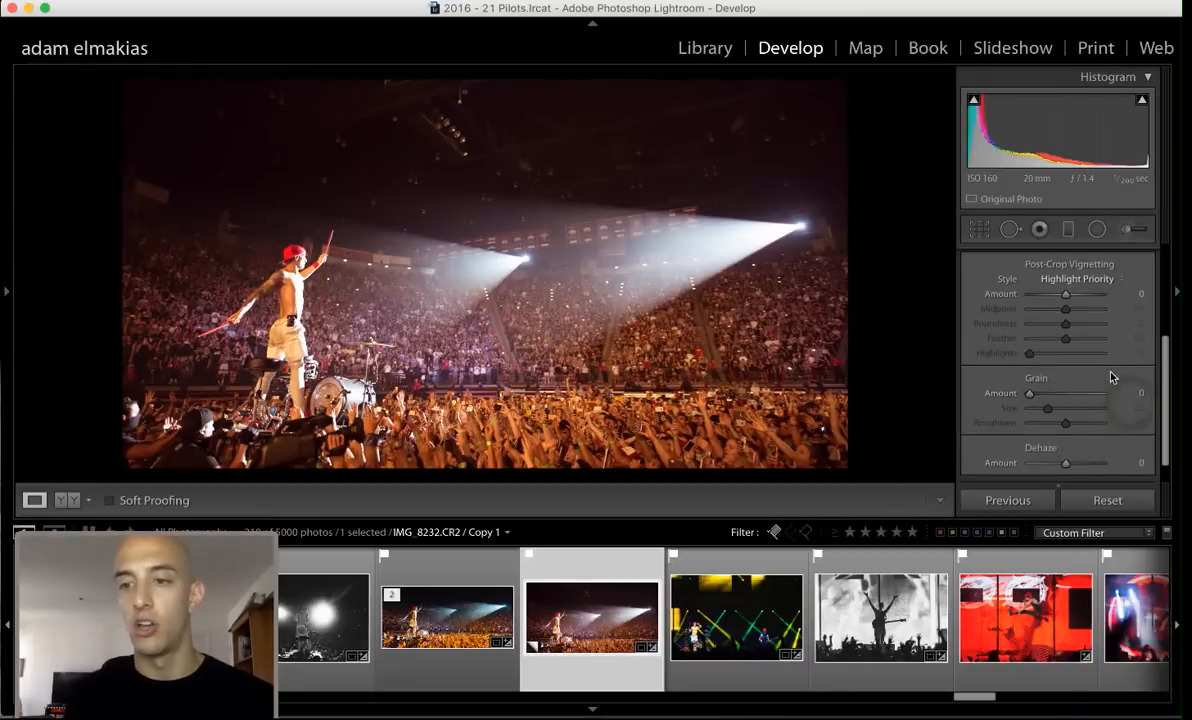
scroll(1107, 370, "down", 3)
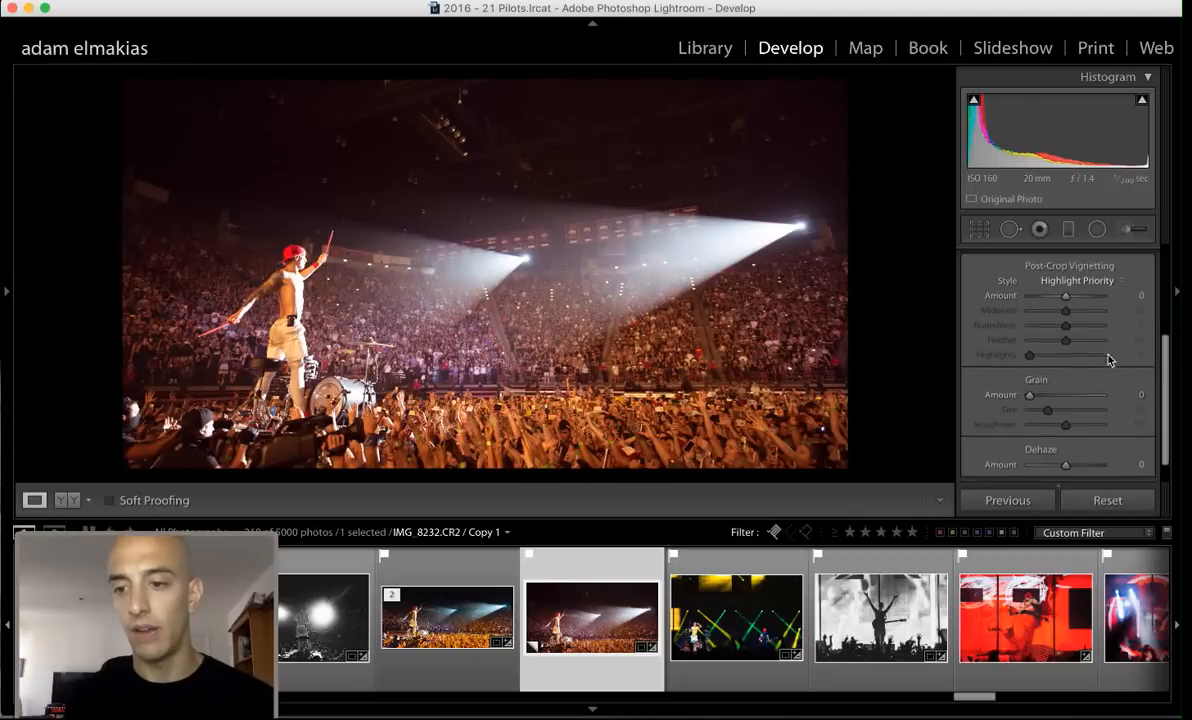
scroll(1098, 385, "up", 3)
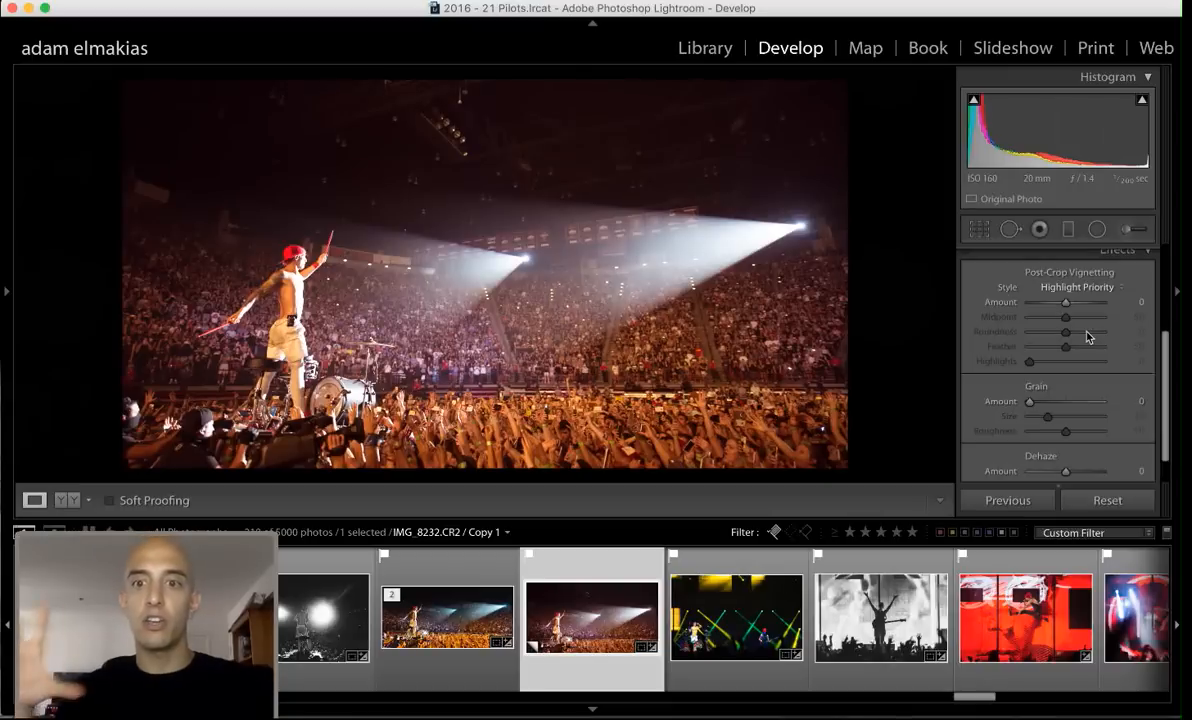
left_click_drag(1030, 302, 1070, 307)
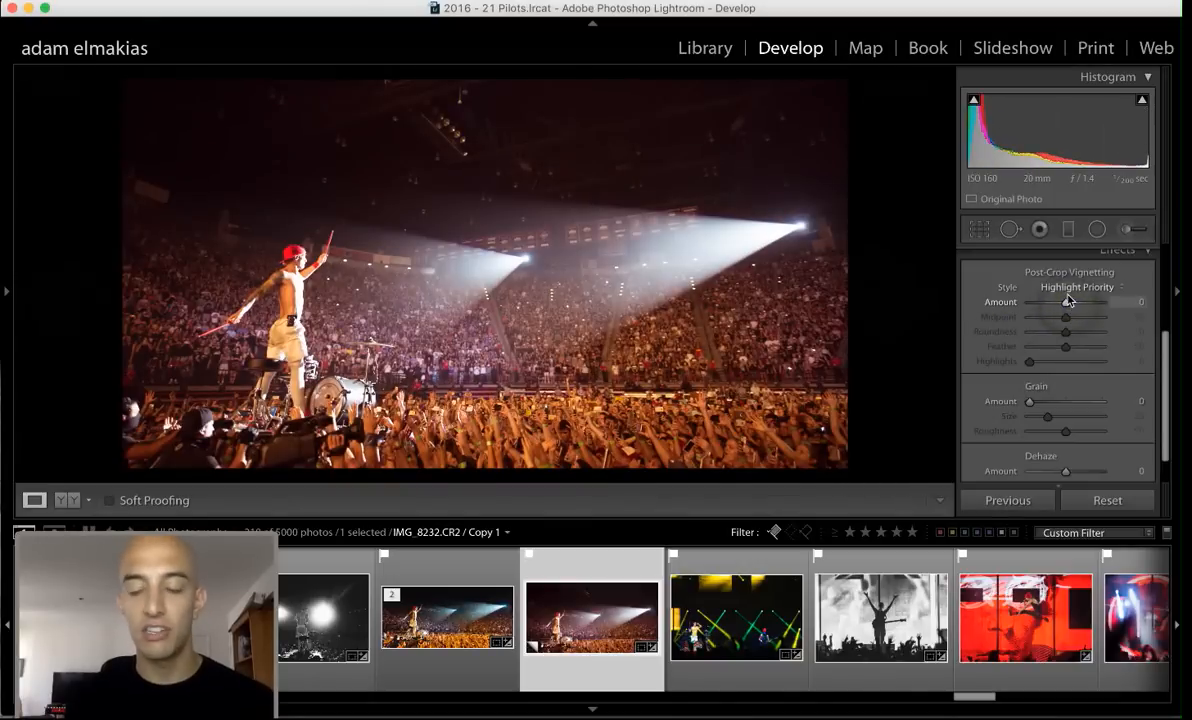
Try heavy grain with Amount 100, Size 85 and Roughness 78
scroll(1085, 345, "down", 1)
left_click_drag(1083, 372, 1112, 373)
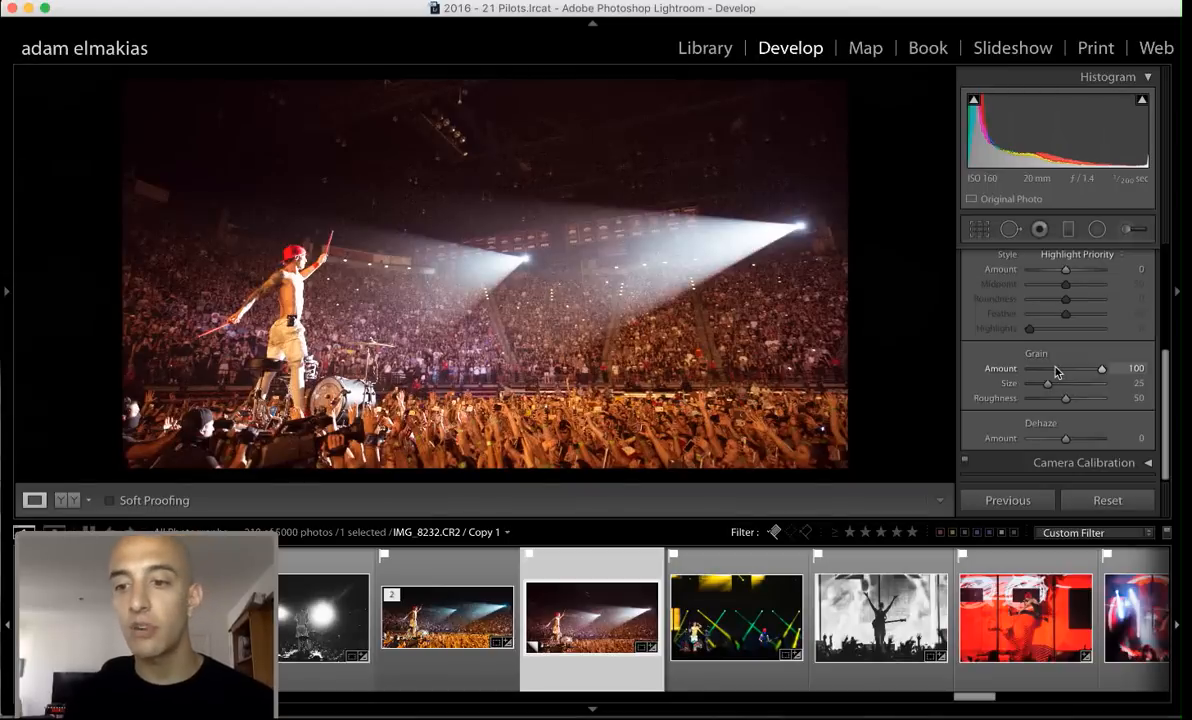
left_click_drag(1048, 383, 1091, 384)
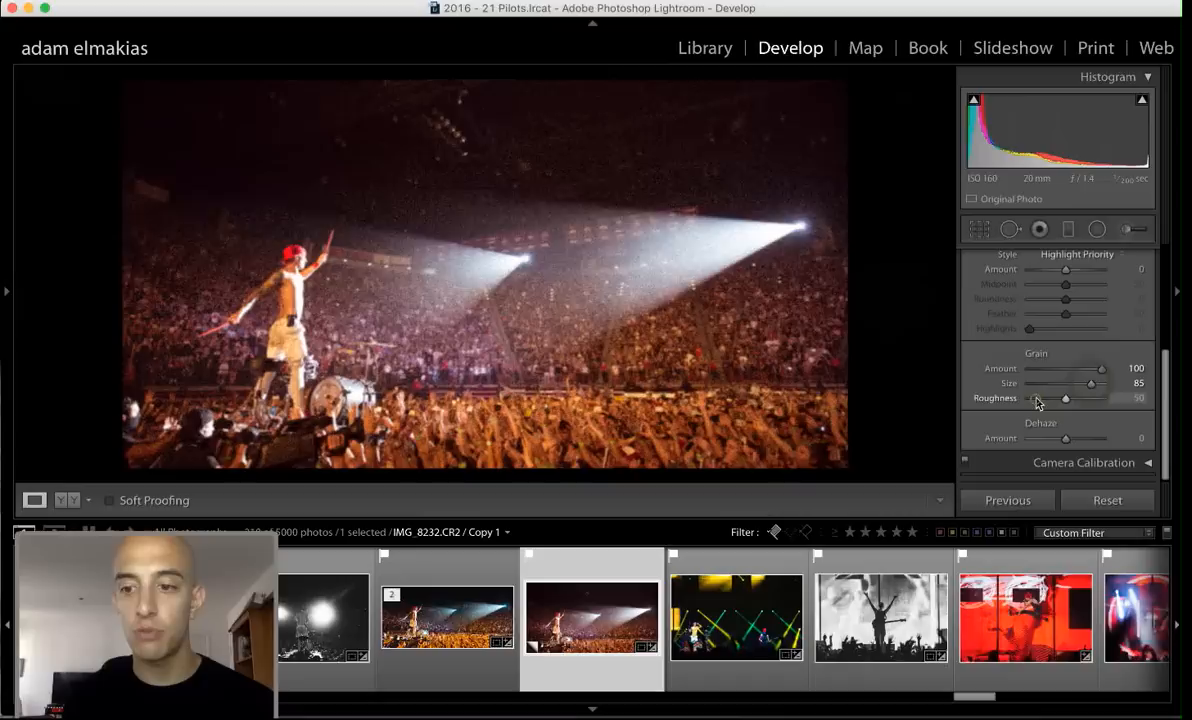
left_click(1036, 399)
left_click(1086, 400)
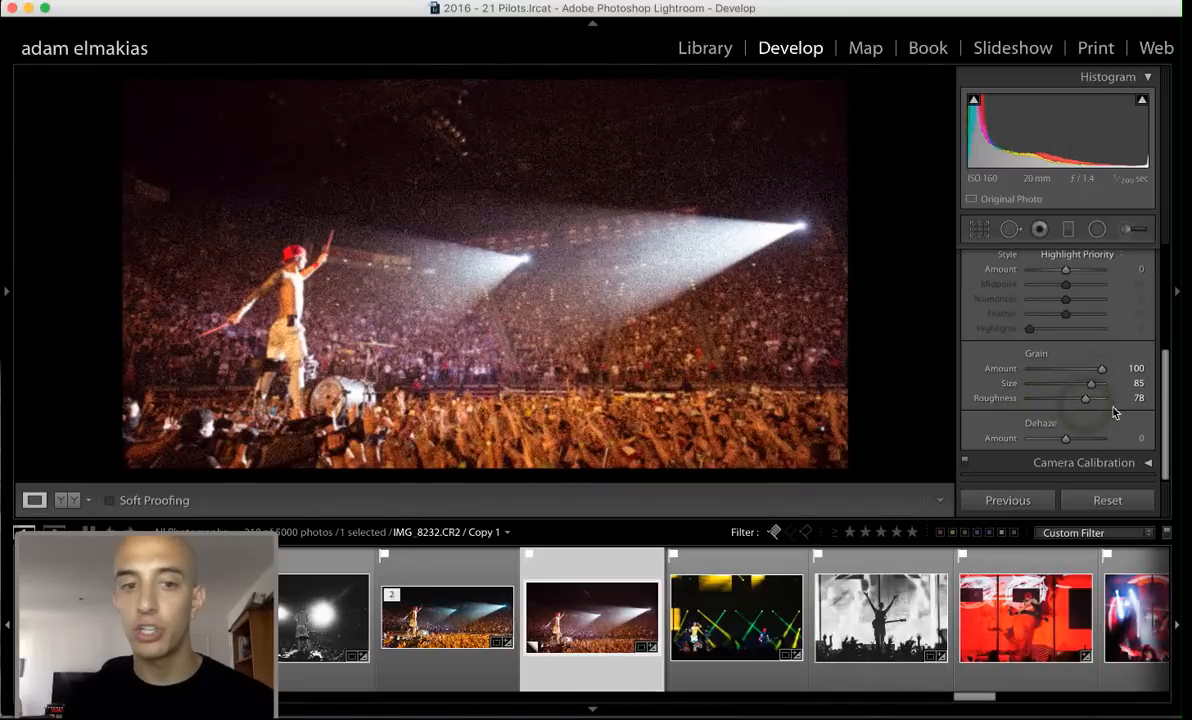
Reset the grain Roughness to 50, restore the default Size and return the Amount to 0
double_click(1084, 400)
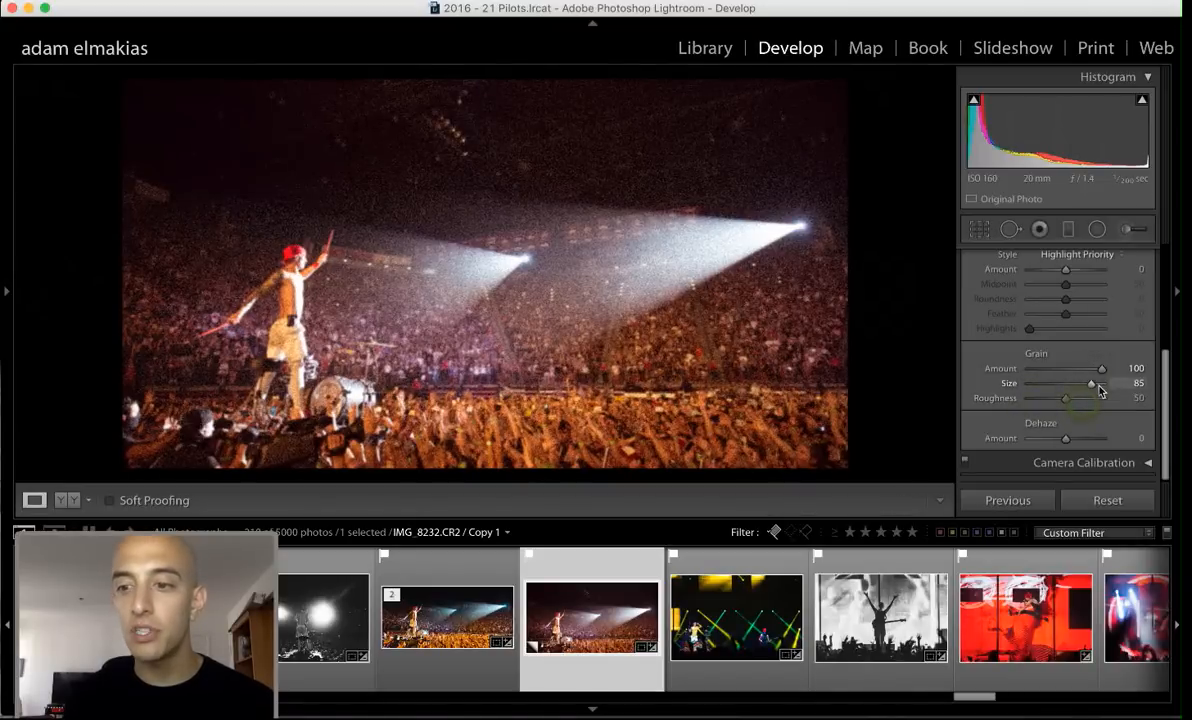
left_click(1093, 383)
double_click(1102, 368)
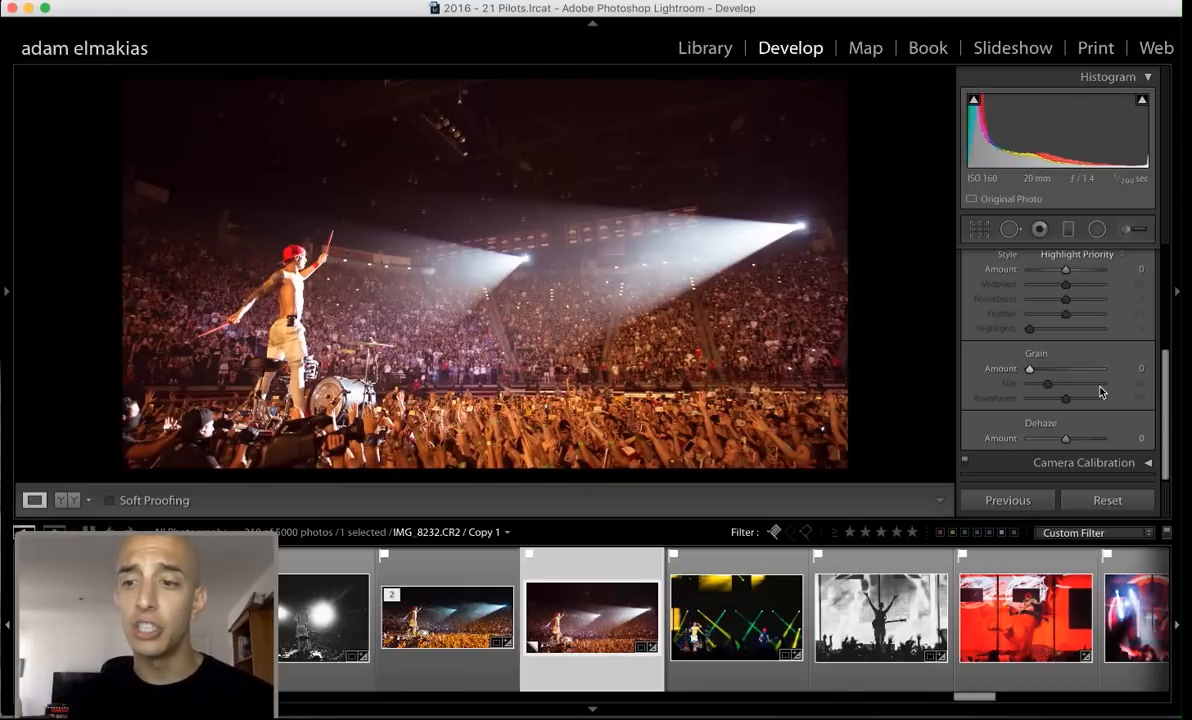
Try Dehaze Amounts of -48, +63 and +47, resetting the Amount to 0
left_click_drag(1065, 438, 1086, 440)
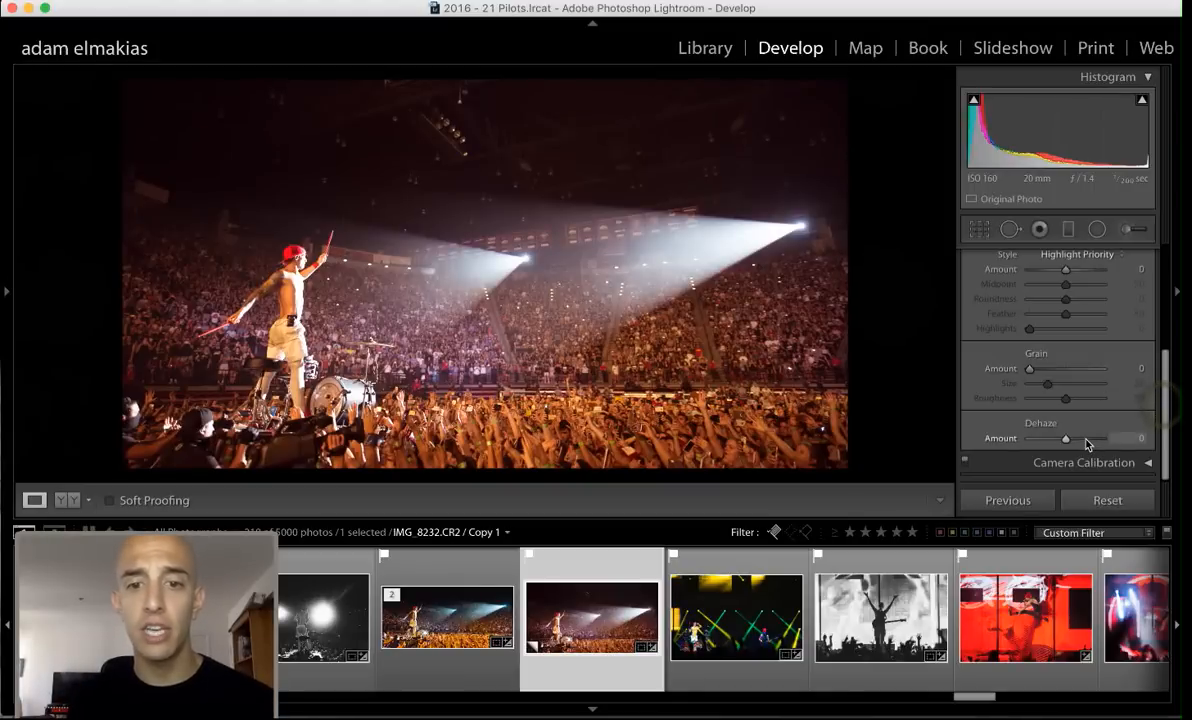
left_click(1049, 441)
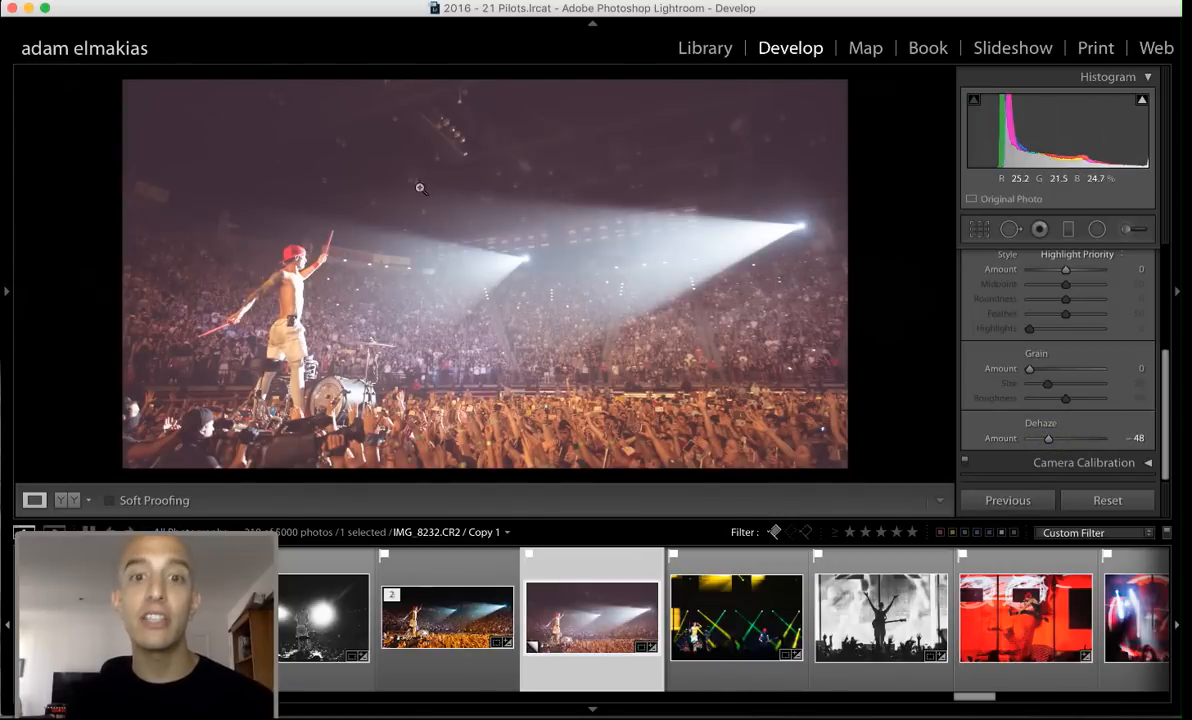
left_click(1089, 438)
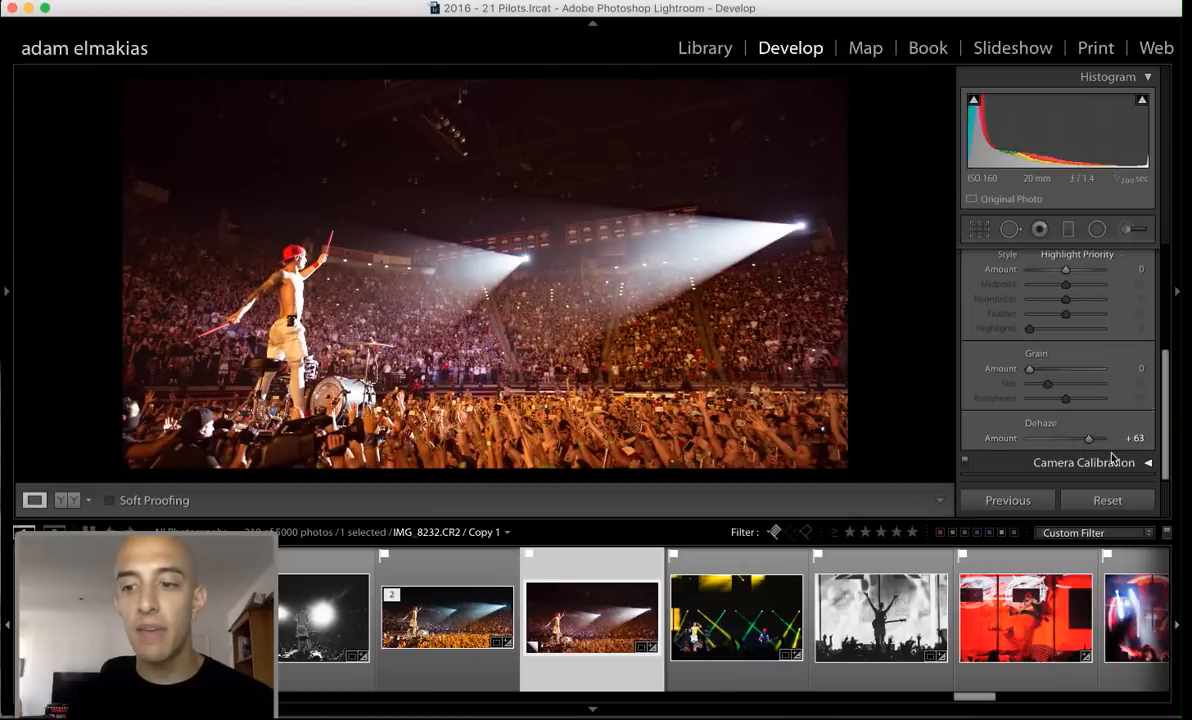
double_click(1090, 440)
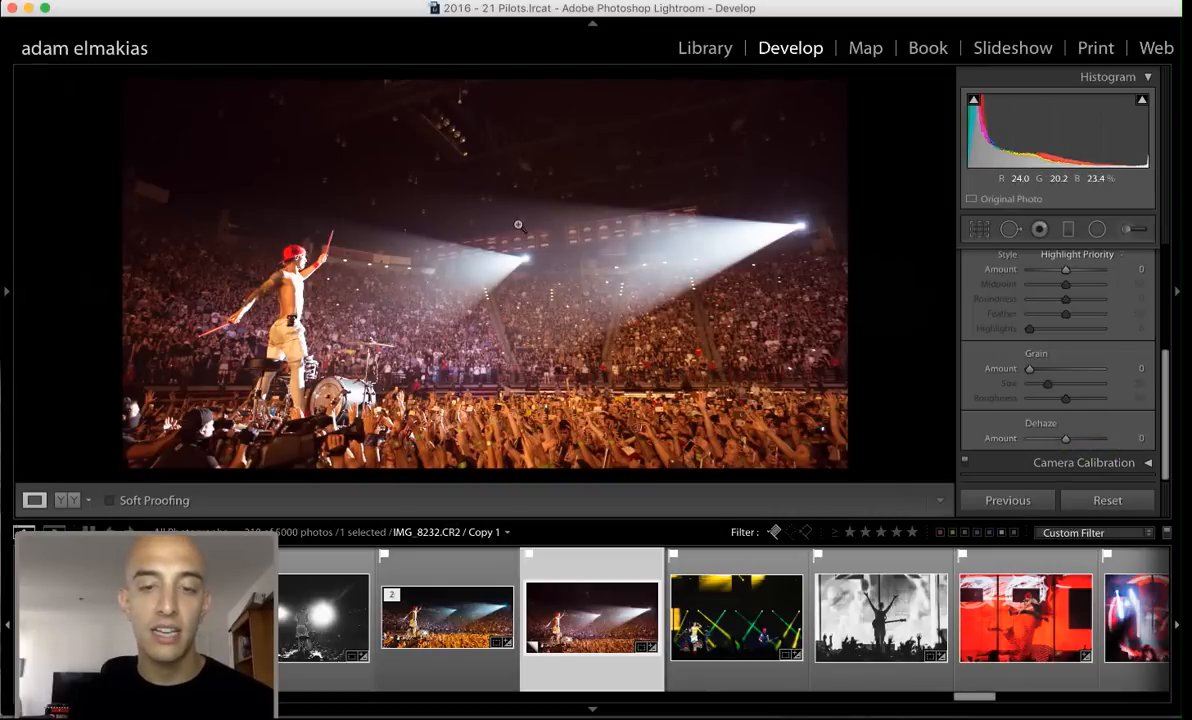
left_click(1082, 438)
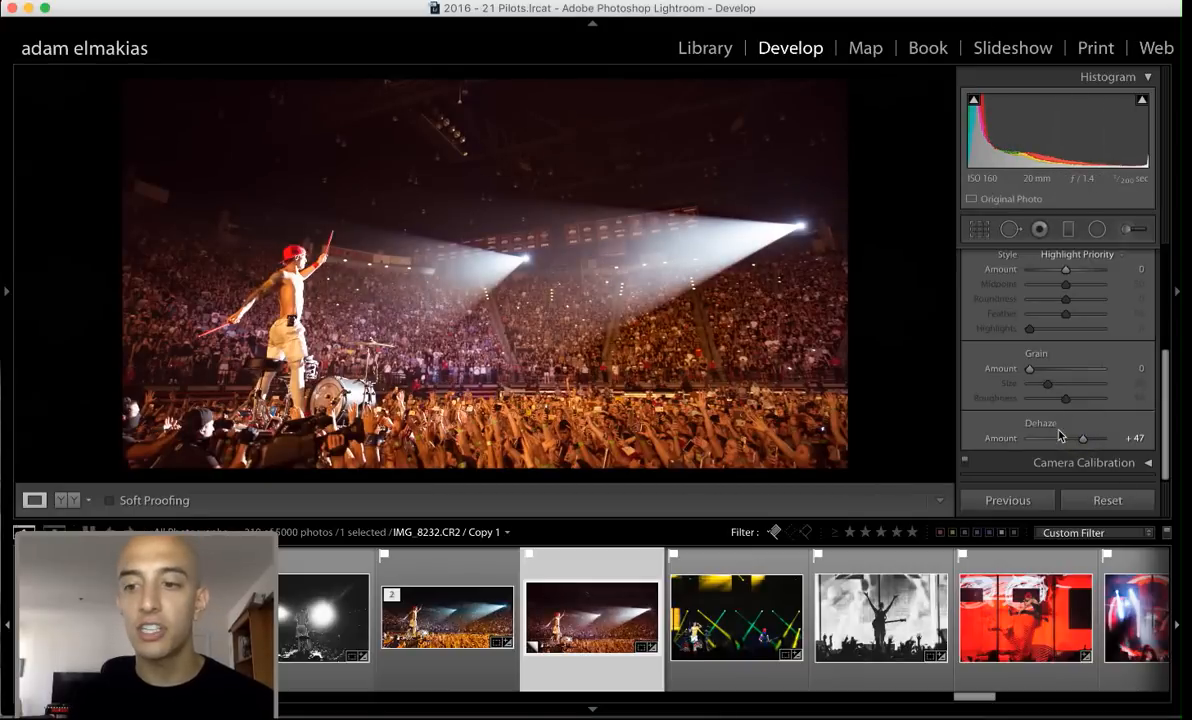
double_click(1085, 440)
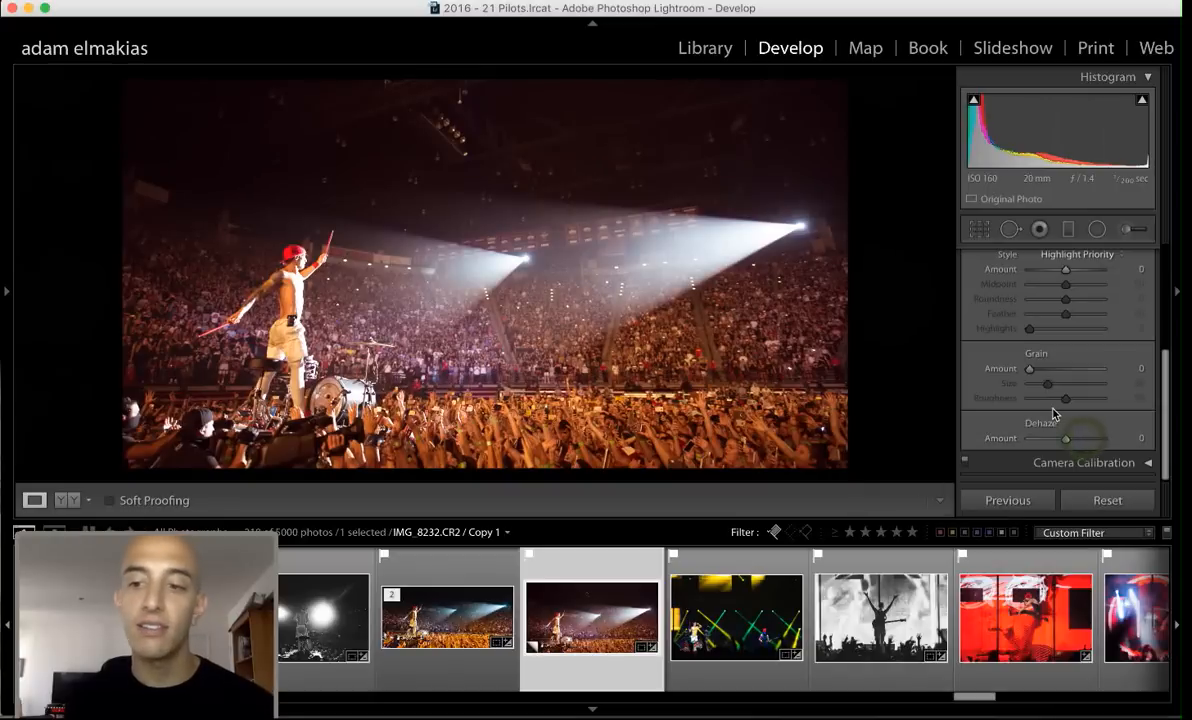
Set the Red Primary Hue to +32 in the Camera Calibration settings
left_click(1136, 470)
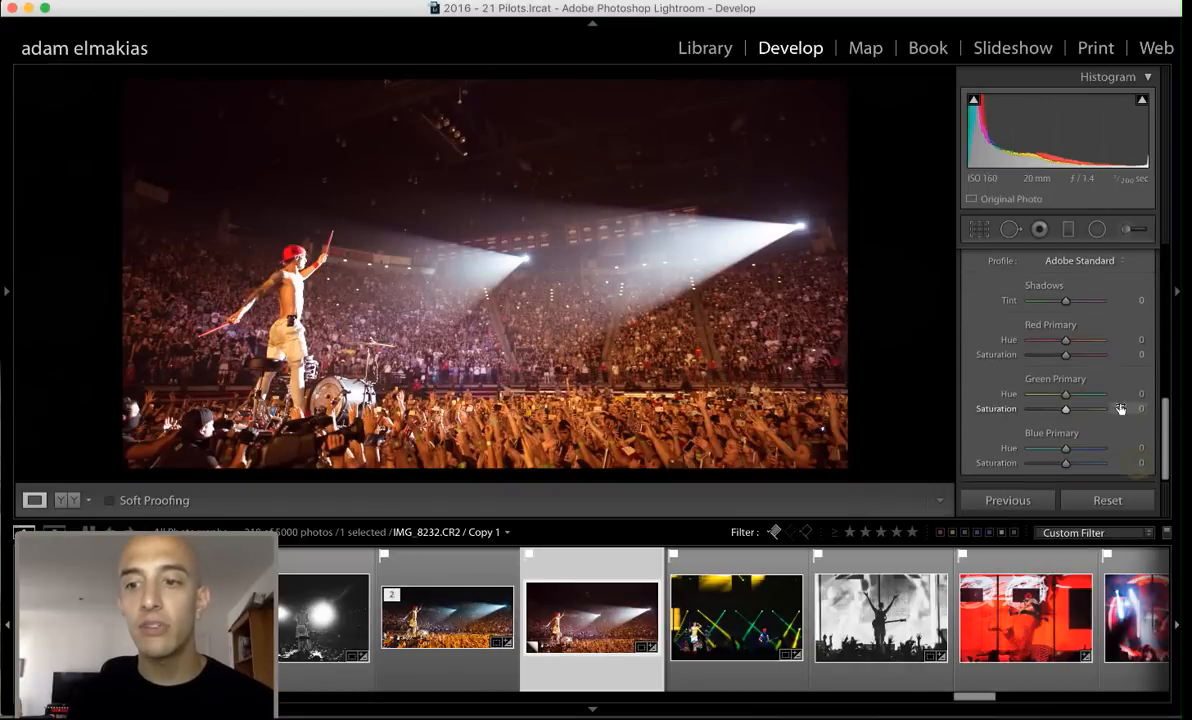
scroll(1118, 413, "down", 1)
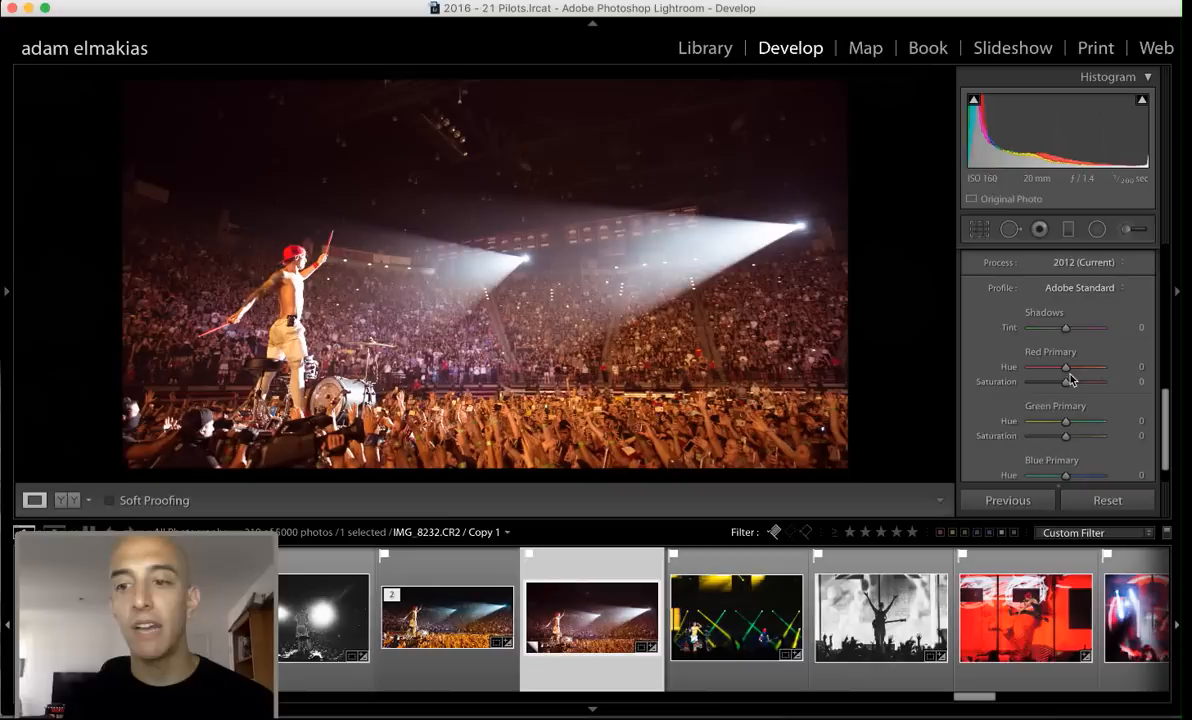
mouse_move(1066, 368)
left_mouse_down()
mouse_move(1051, 371)
mouse_move(1078, 371)
mouse_move(1059, 369)
left_mouse_up()
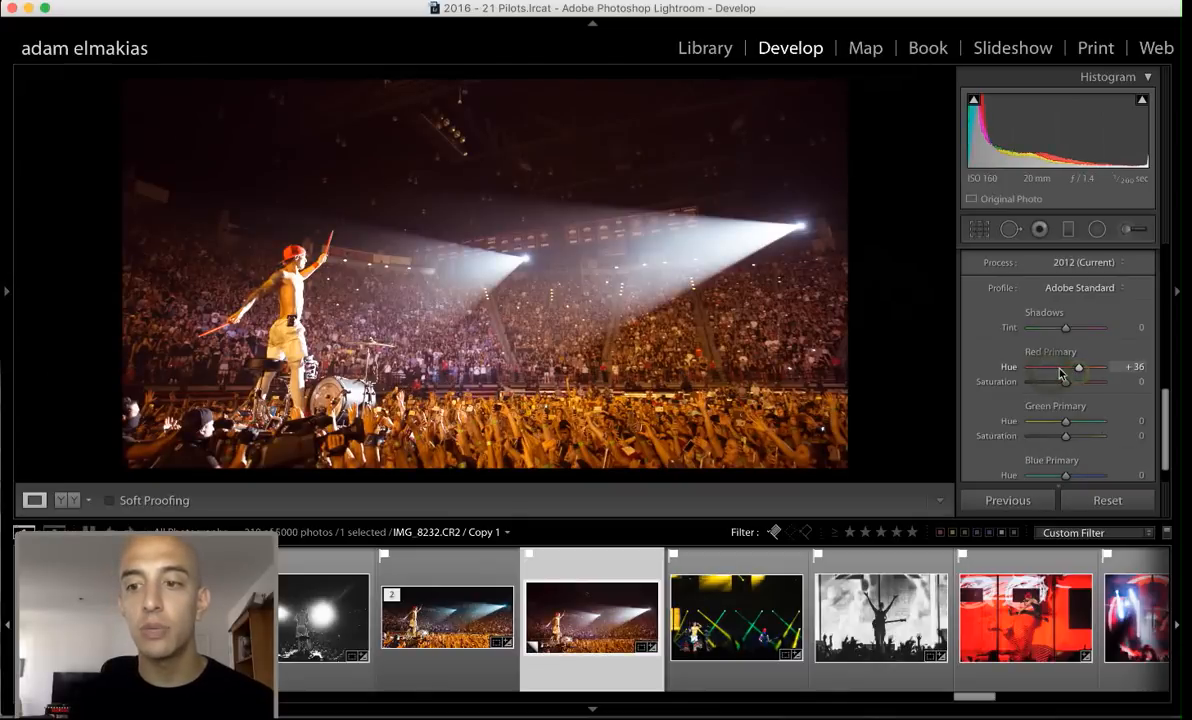
scroll(1065, 385, "down", 2)
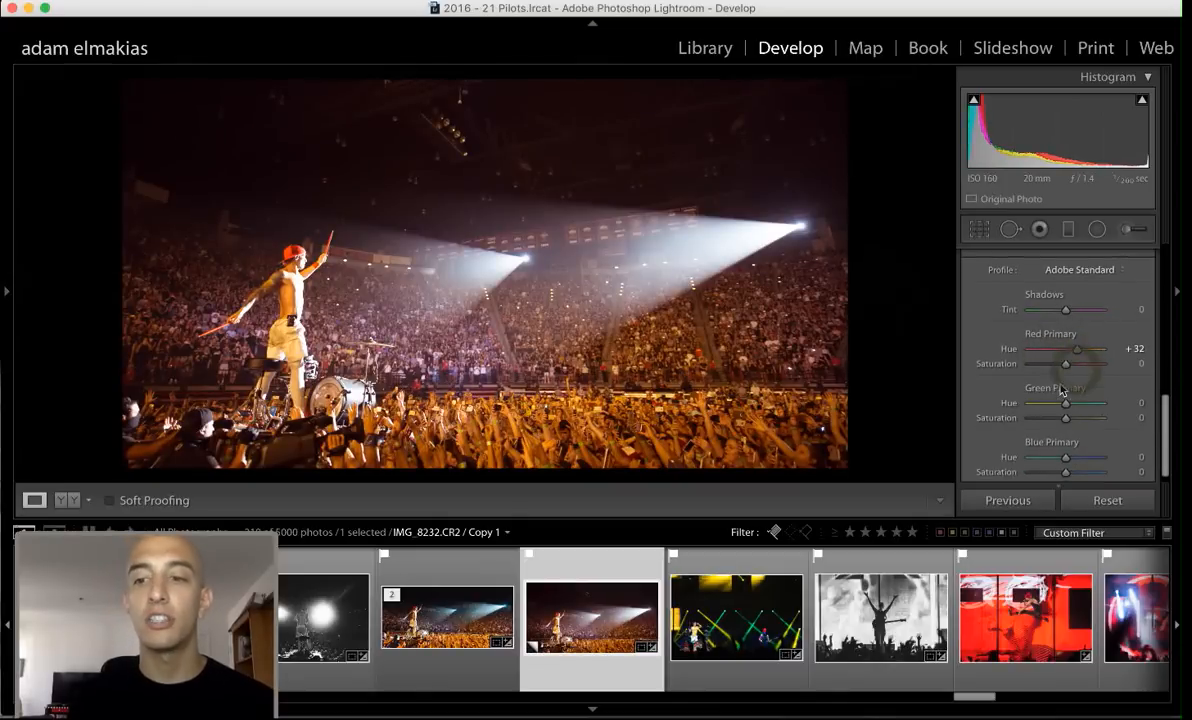
scroll(1068, 408, "up", 5)
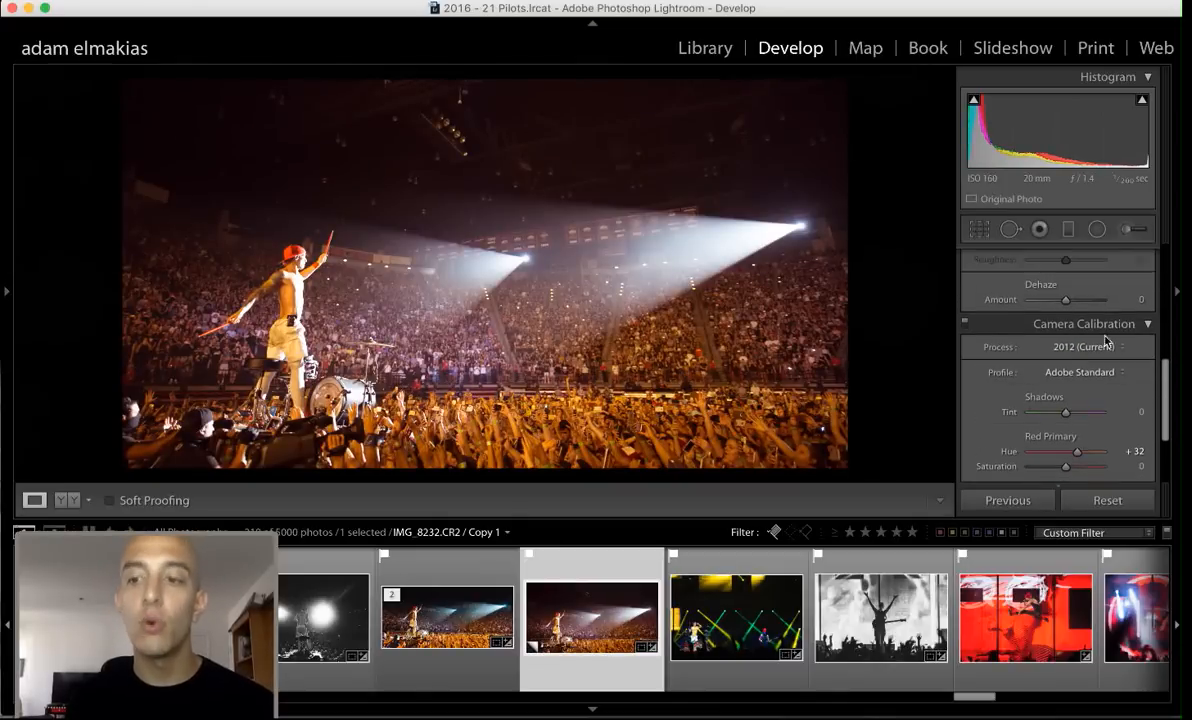
left_click(1062, 303)
Compare the edited virtual copy with its Before version several times
scroll(1108, 352, "up", 5)
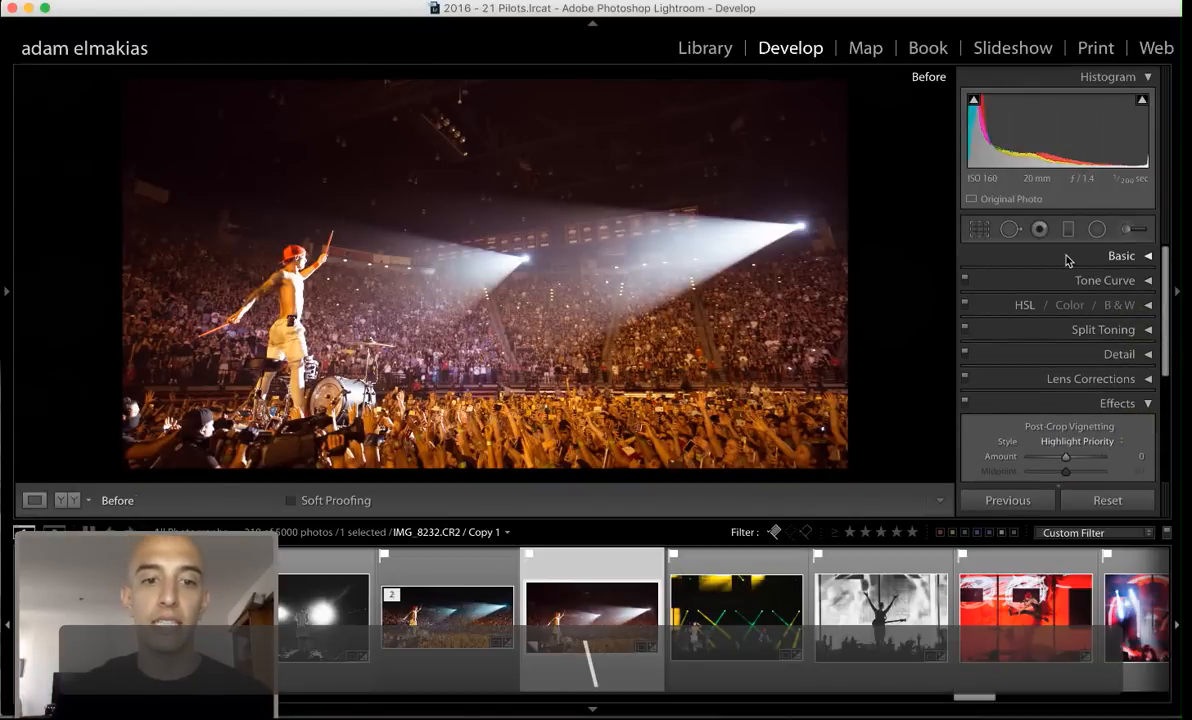
key("backslash")
key("backslash")
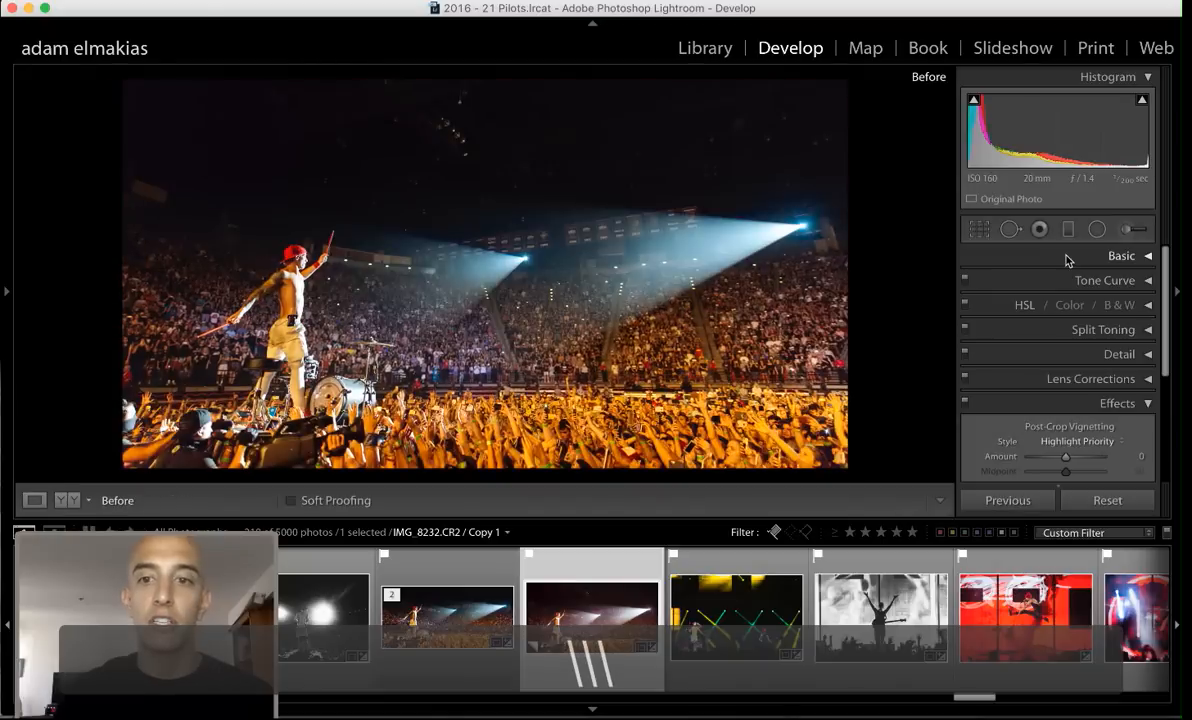
key("backslash")
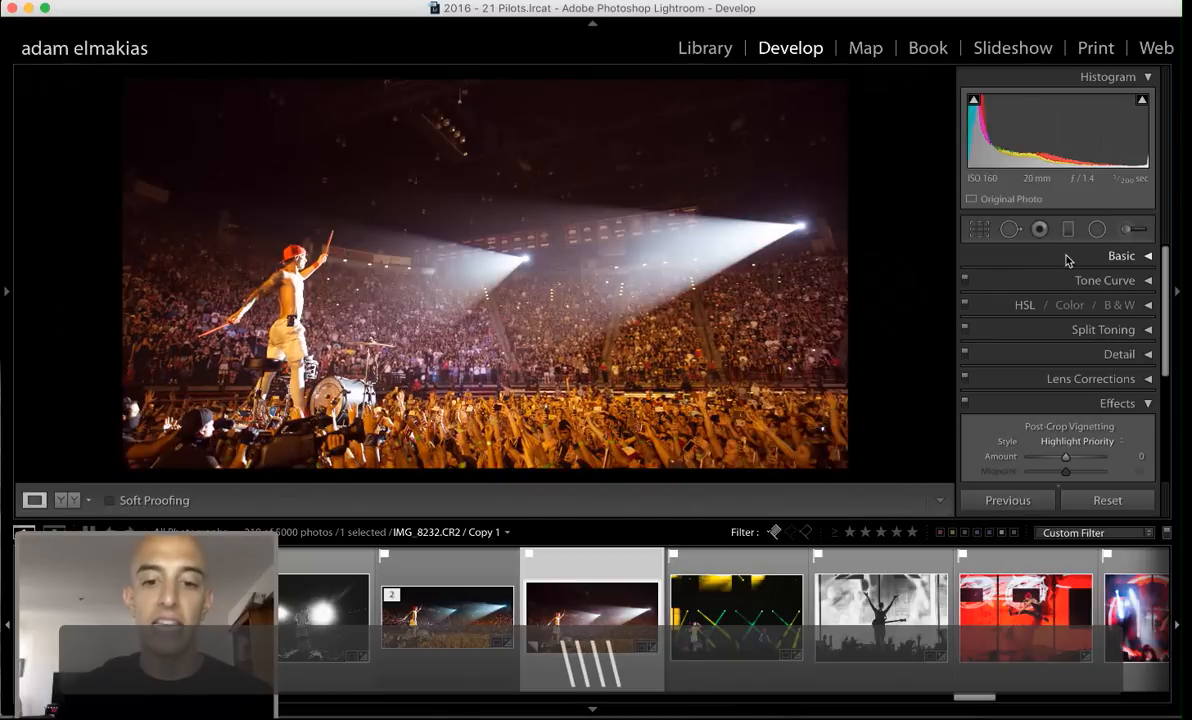
key("backslash")
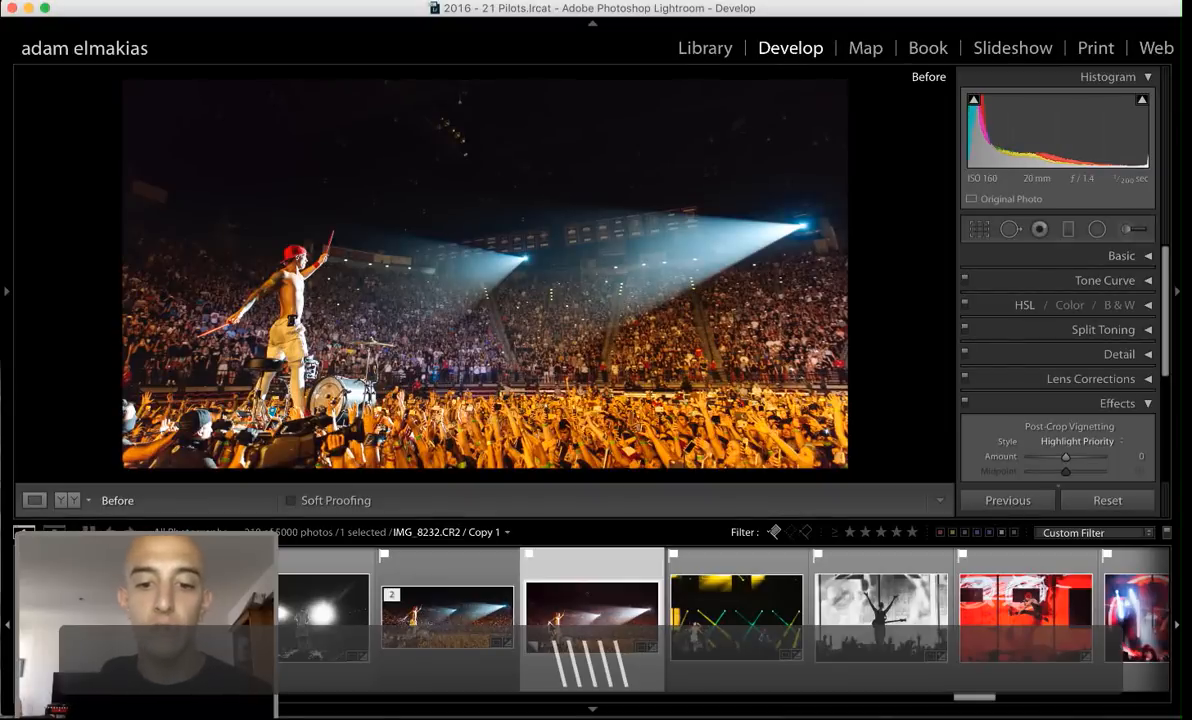
Check the color of IMG_8232.CR2 Copy 1 by alternating repeatedly between its edited and Before views
right_click(546, 620)
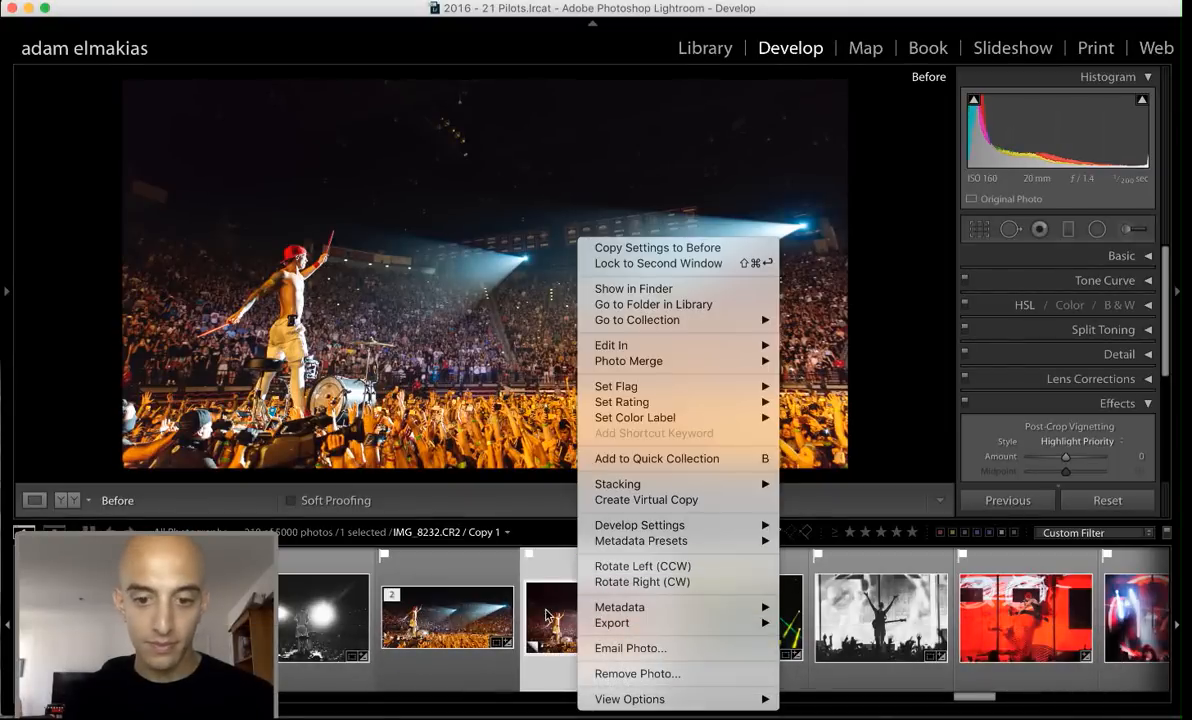
left_click(544, 612)
key("backslash")
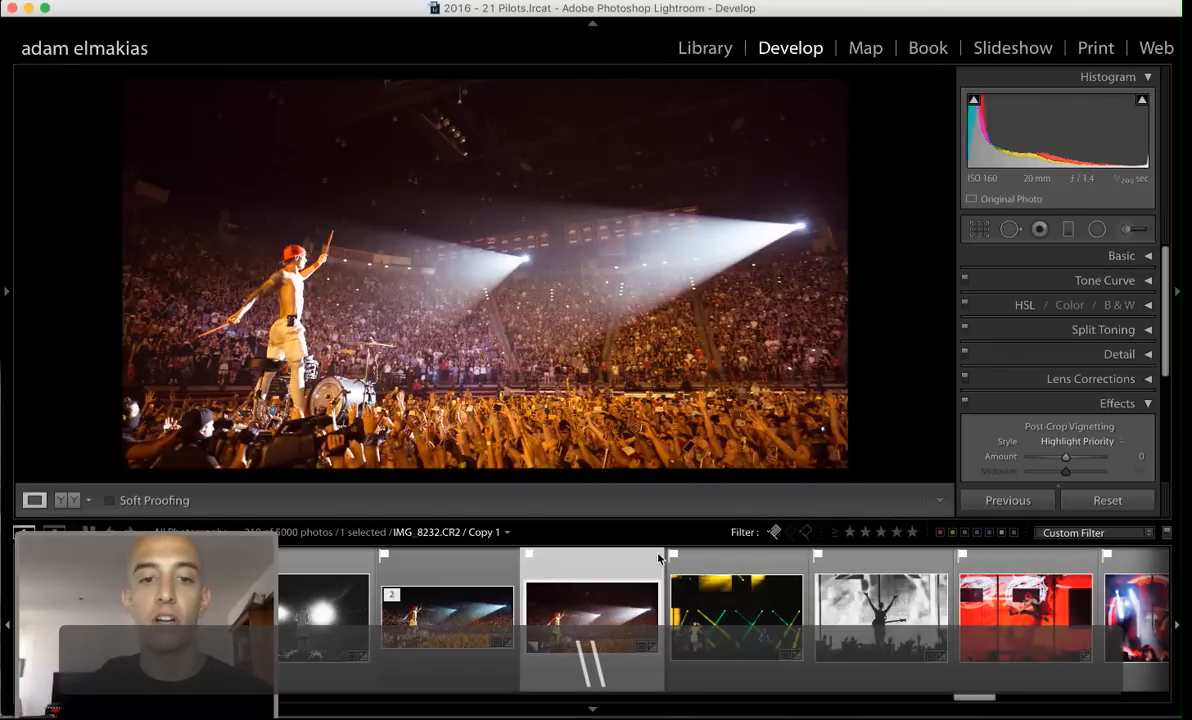
key("backslash")
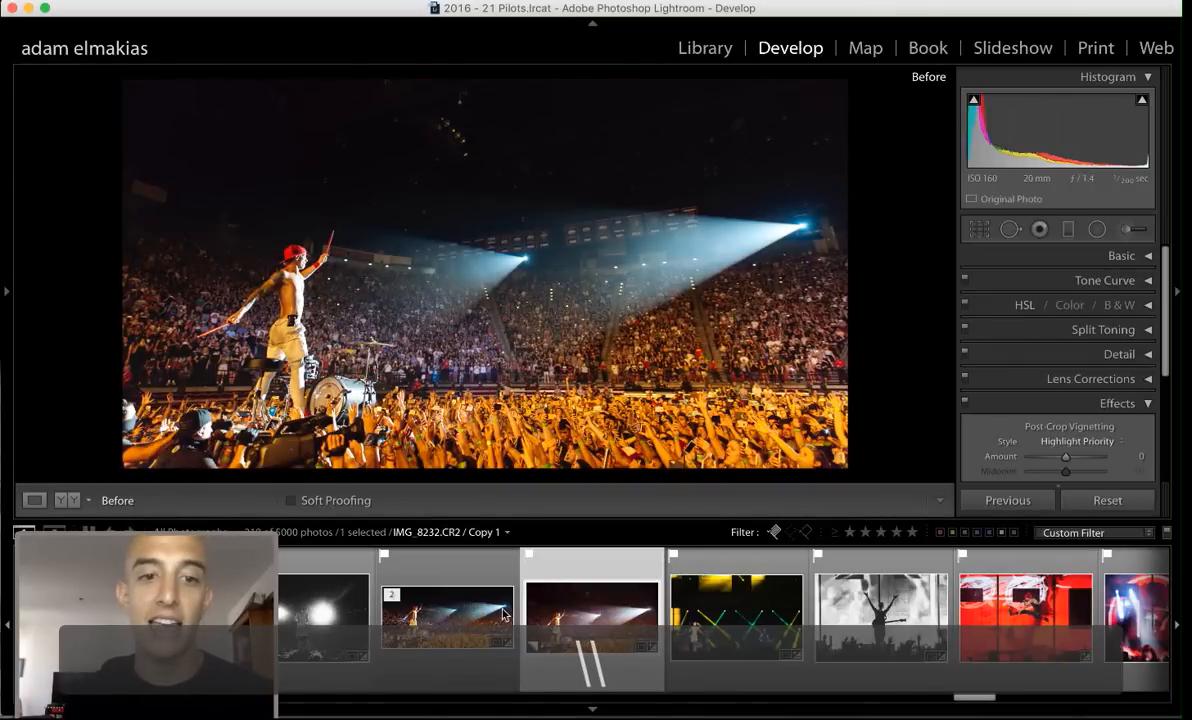
key("backslash")
key("backslash")
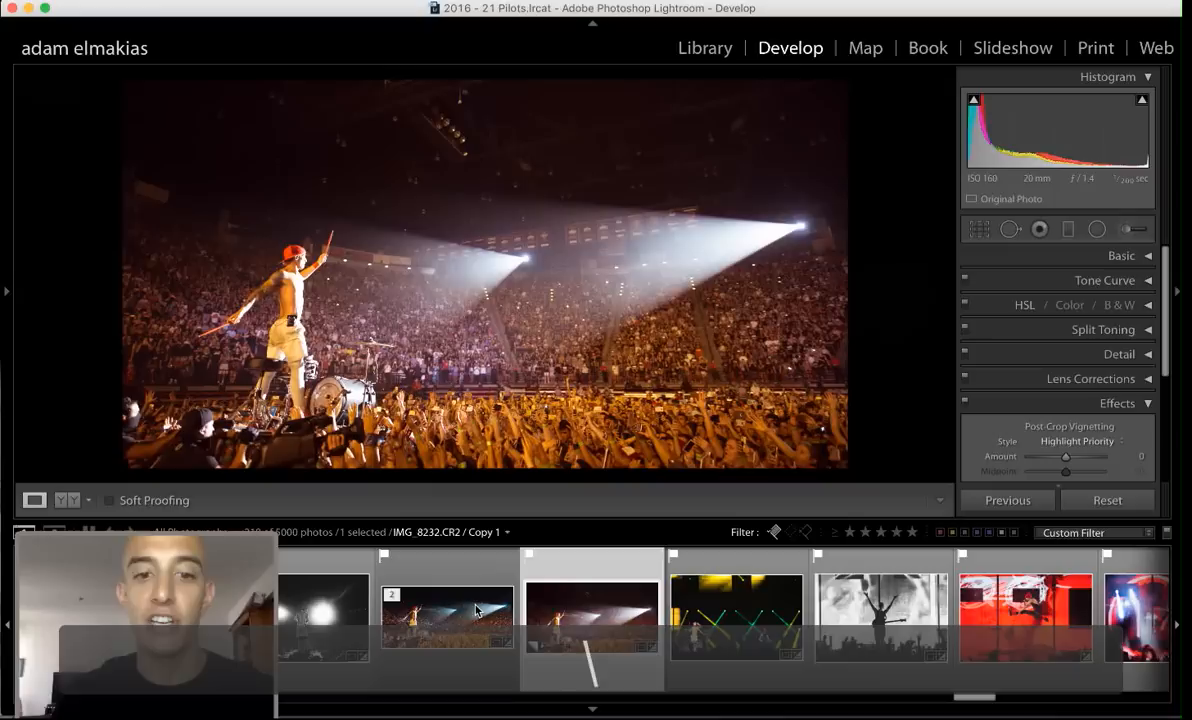
key("backslash")
key("backslash")
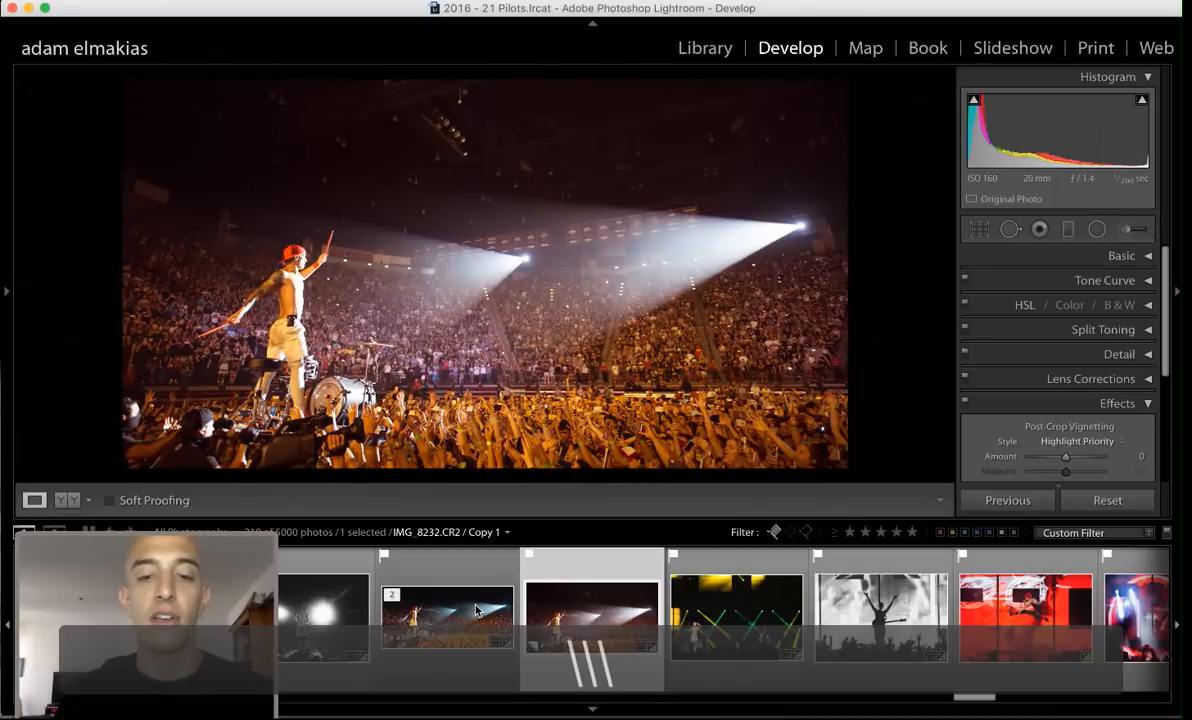
key("backslash")
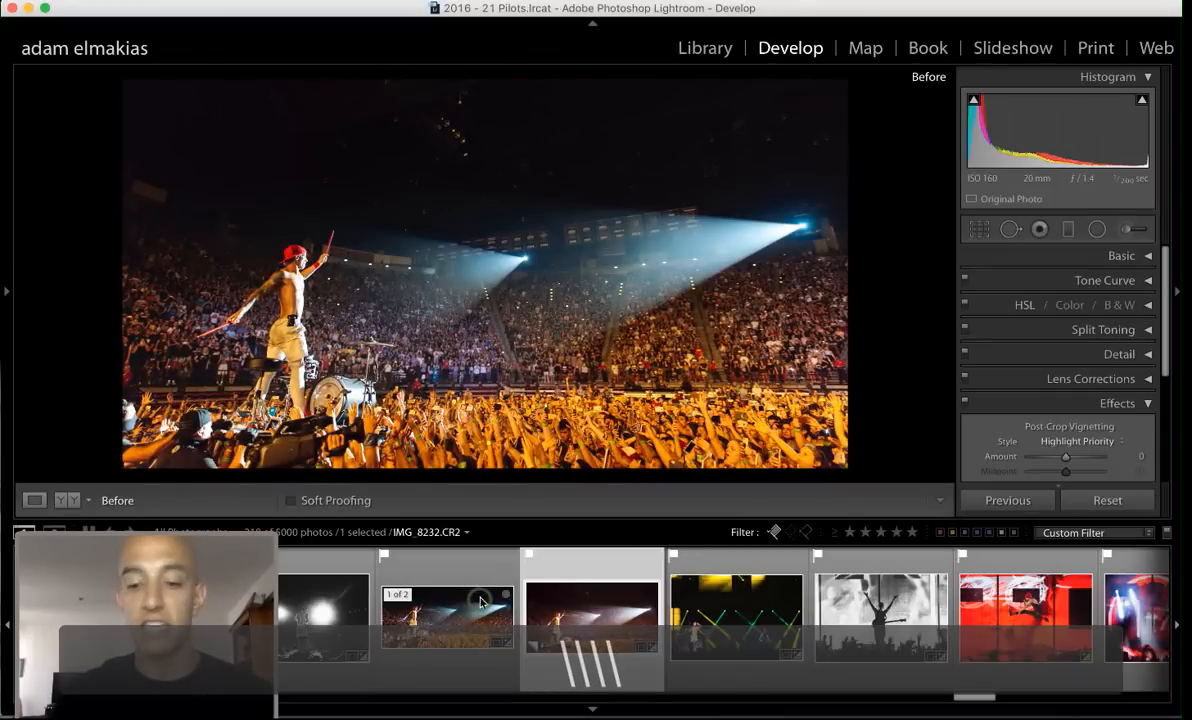
Compare the original IMG_8232.CR2 with its Before version and return to the virtual copy
left_click(479, 608)
key("backslash")
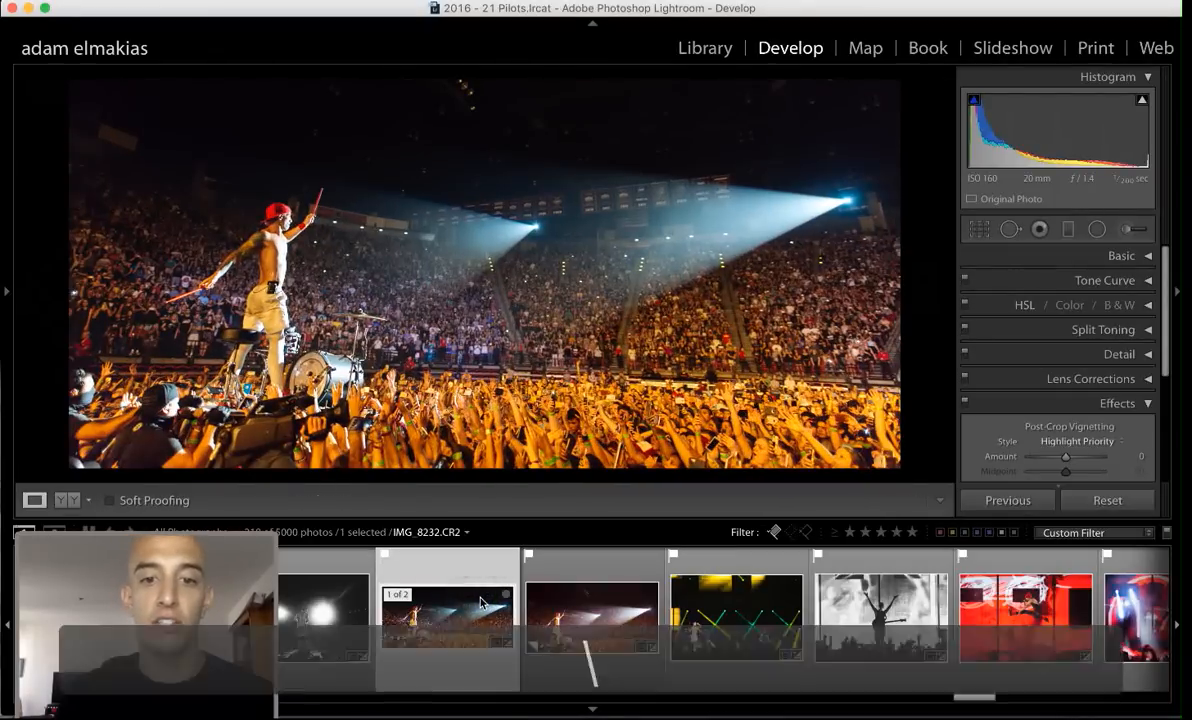
key("backslash")
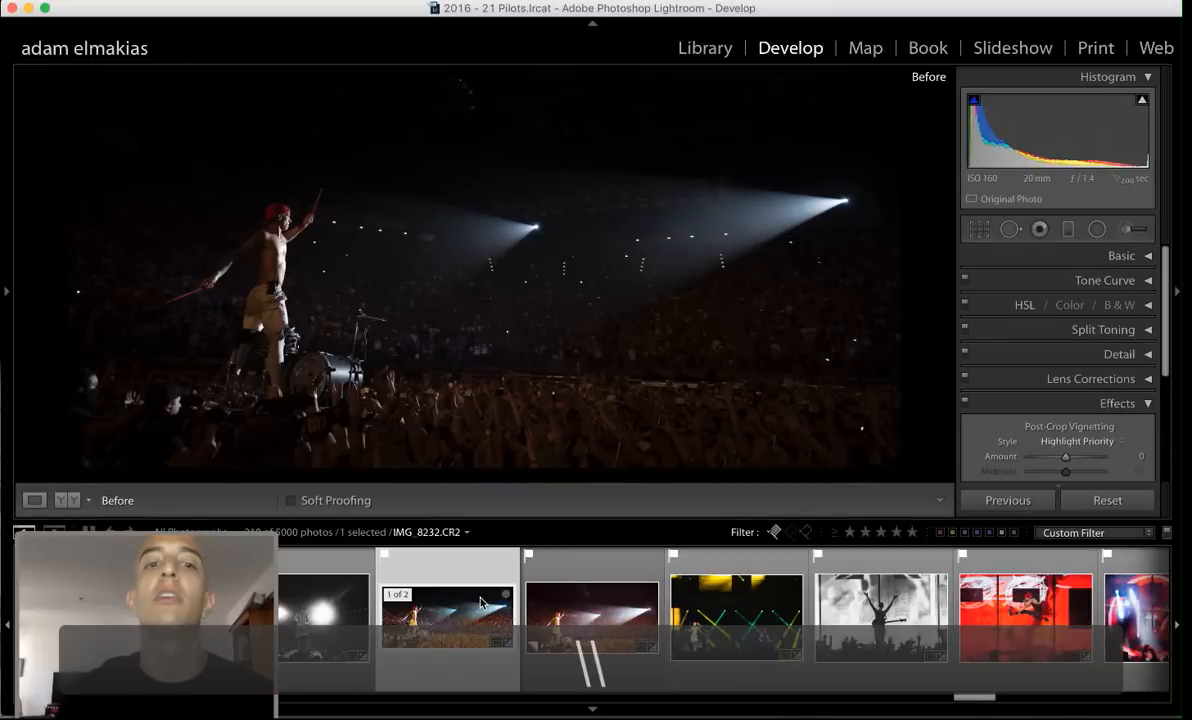
key("Right")
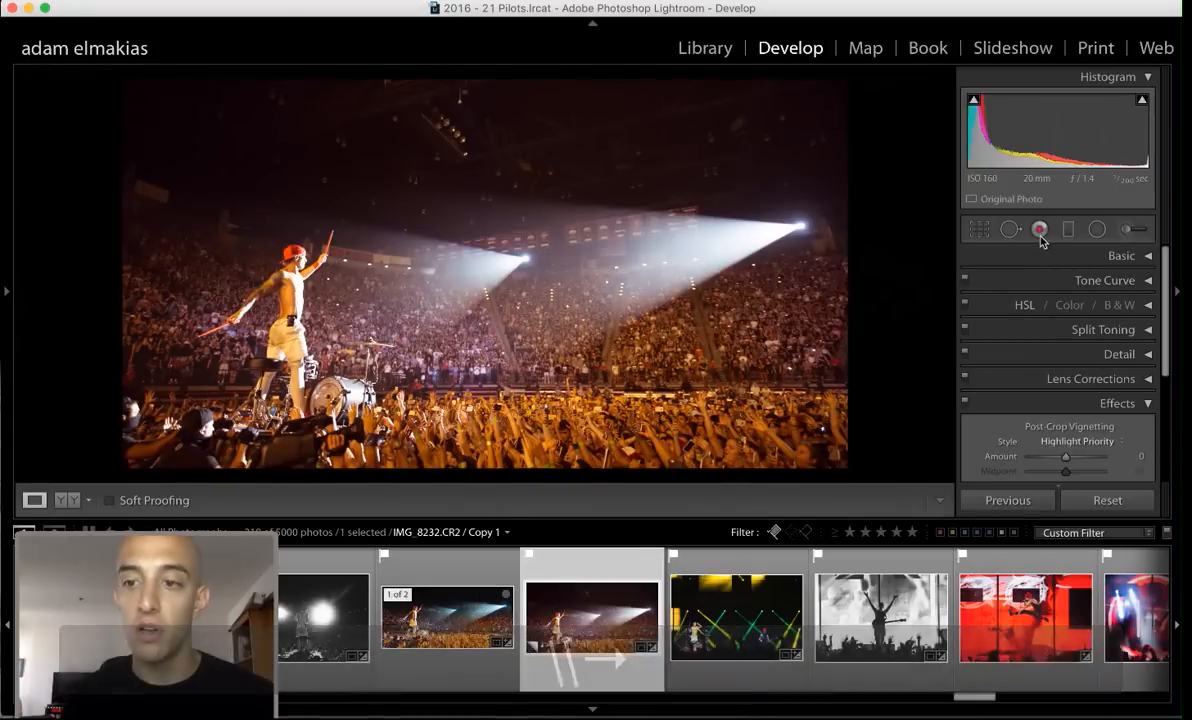
Activate the Spot Removal tool in Clone mode and open DJ4A8378.CR2
left_click(1009, 229)
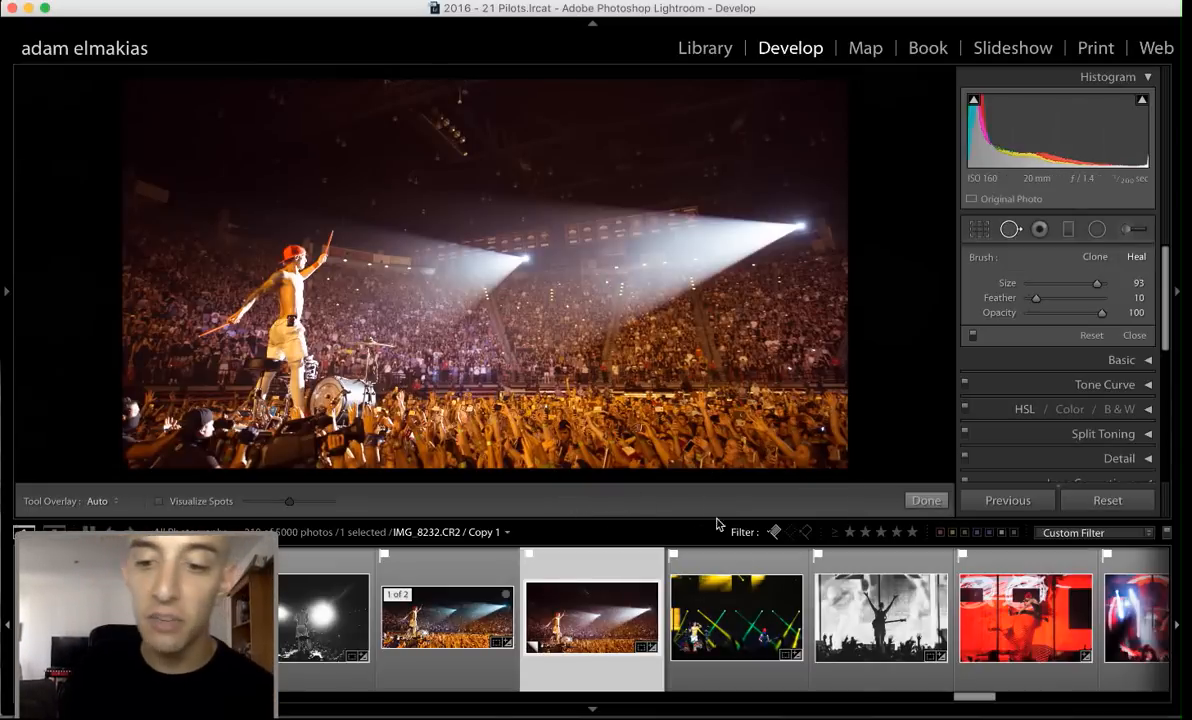
left_click(795, 632)
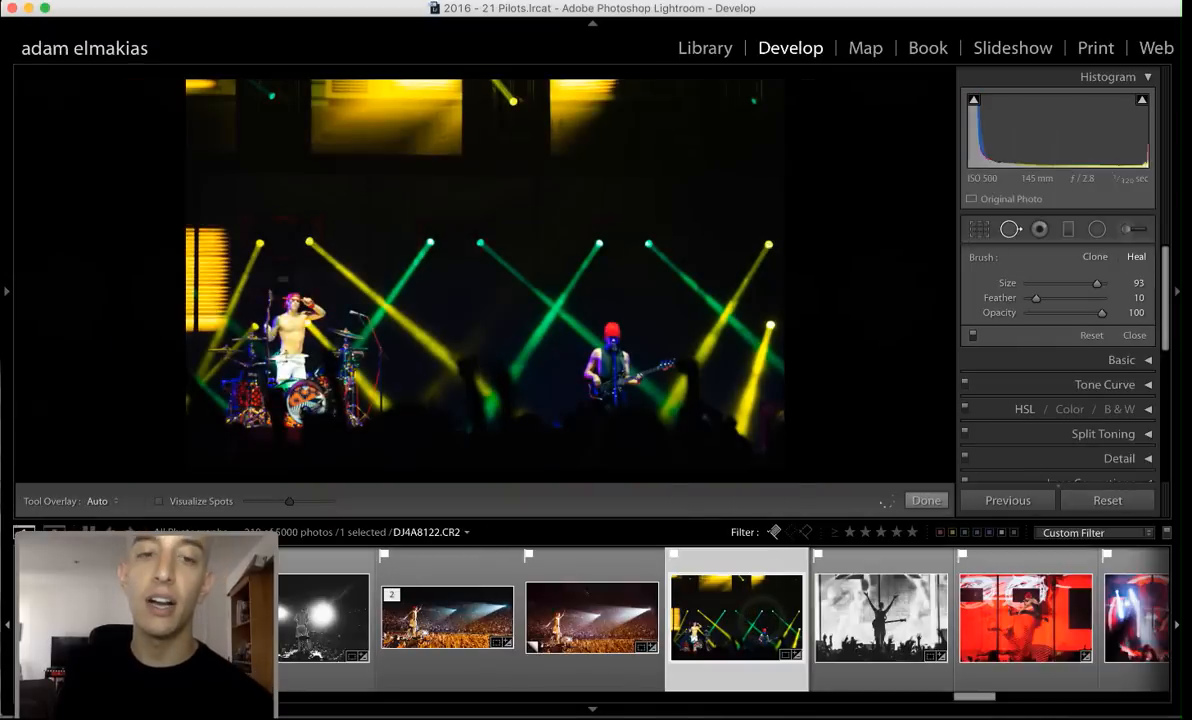
left_click(862, 592)
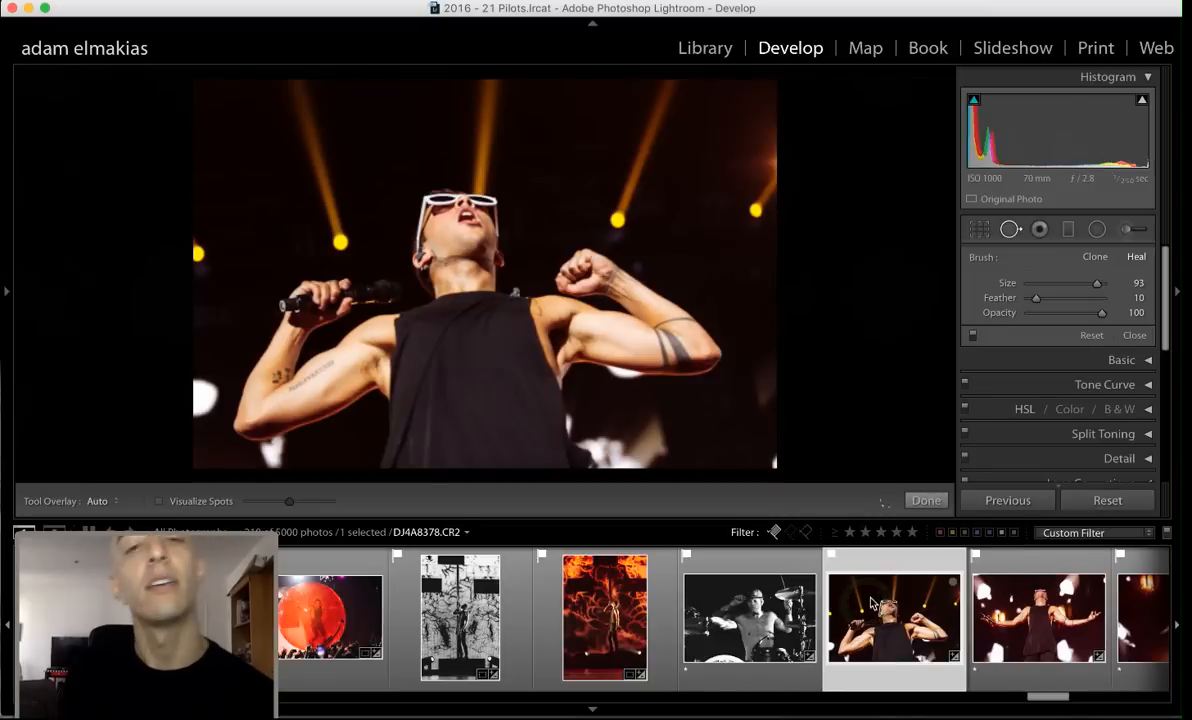
scroll(838, 260, "down", 3)
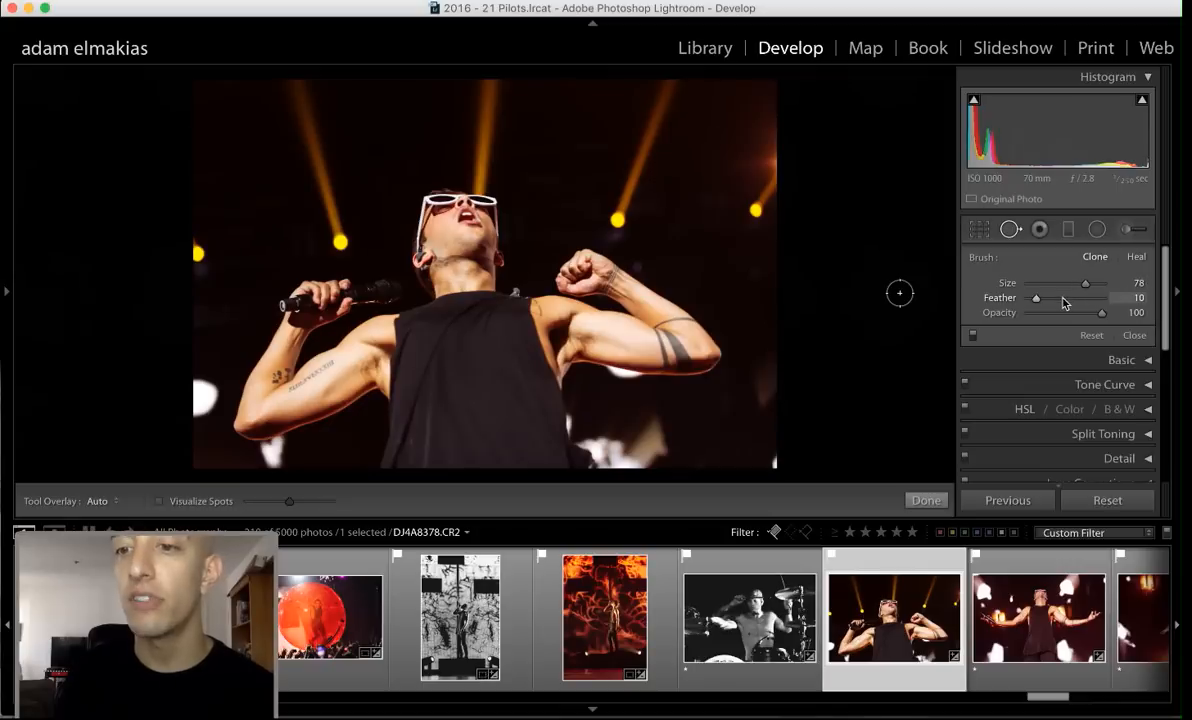
Try a Clone brush Size of 90 with Feather values of 0 and 79, and an Opacity of 48, resetting the Opacity to 100
left_click_drag(1085, 284, 1094, 283)
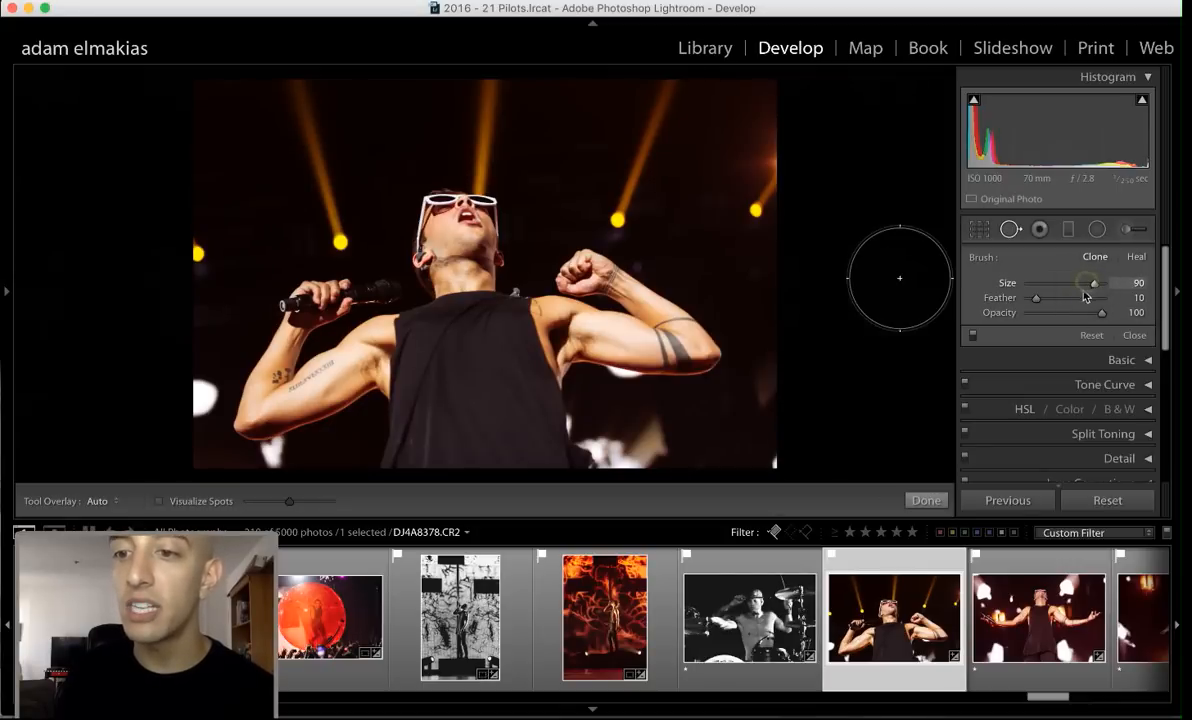
left_click(1072, 298)
left_click_drag(1000, 298, 980, 304)
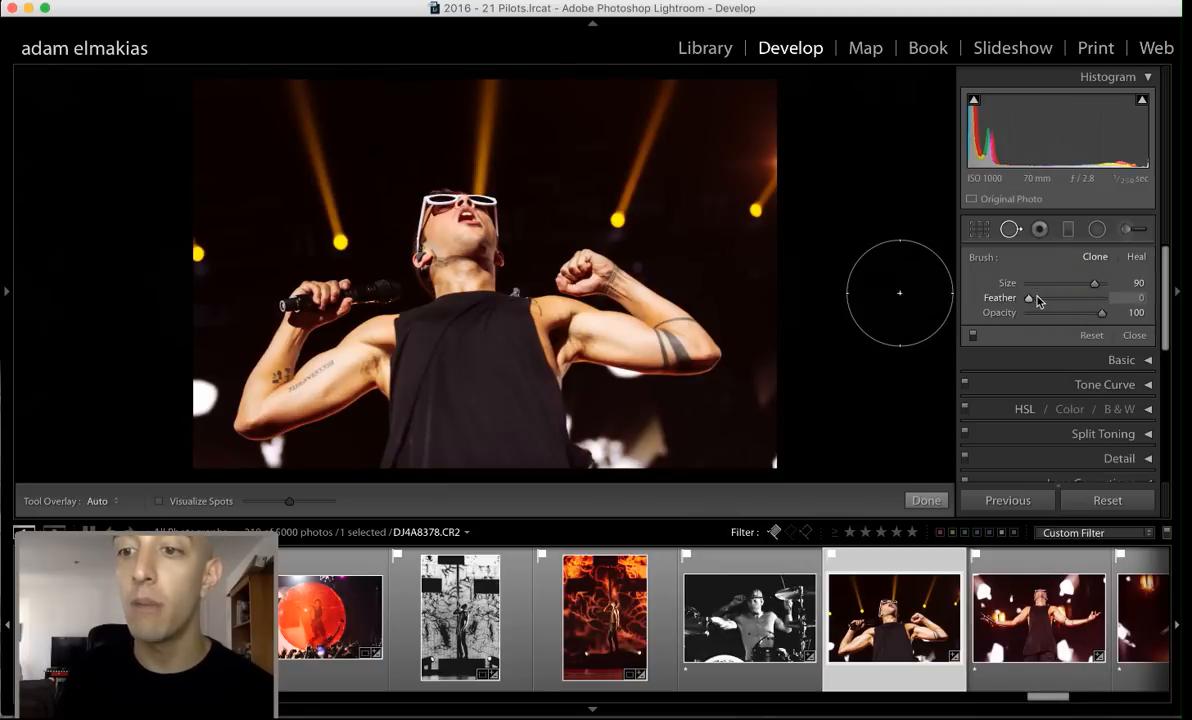
mouse_move(1041, 300)
left_mouse_down()
mouse_move(1107, 294)
mouse_move(1065, 313)
left_mouse_up()
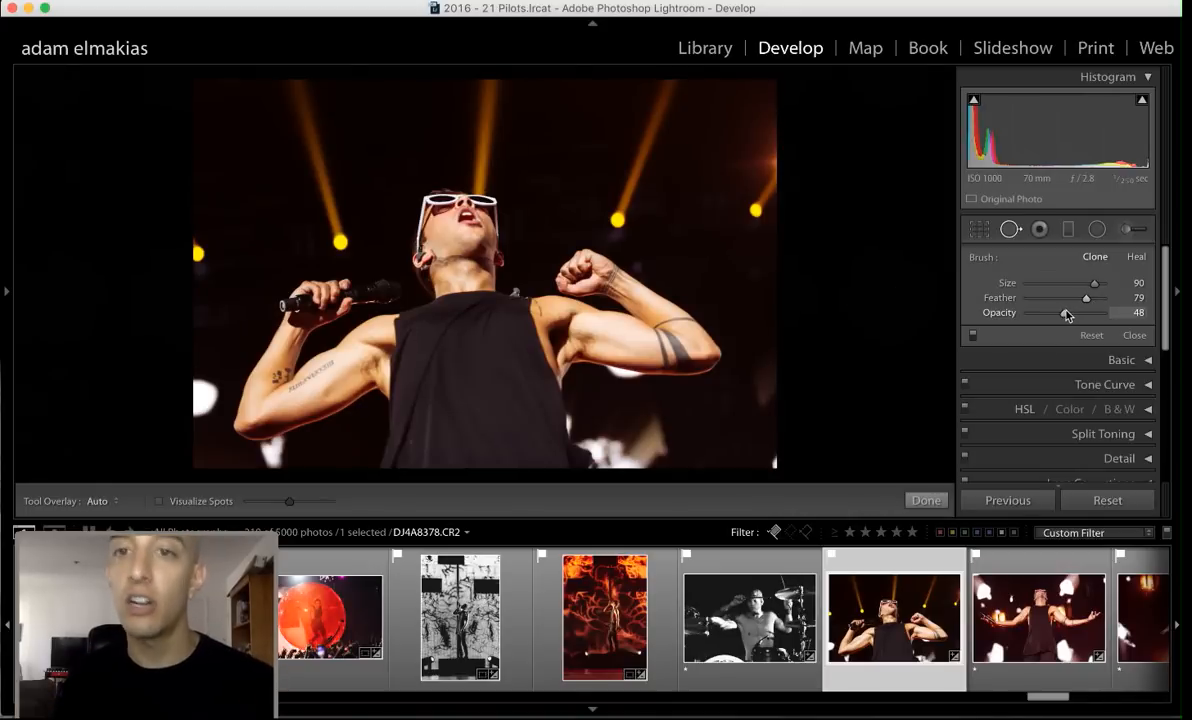
double_click(1066, 314)
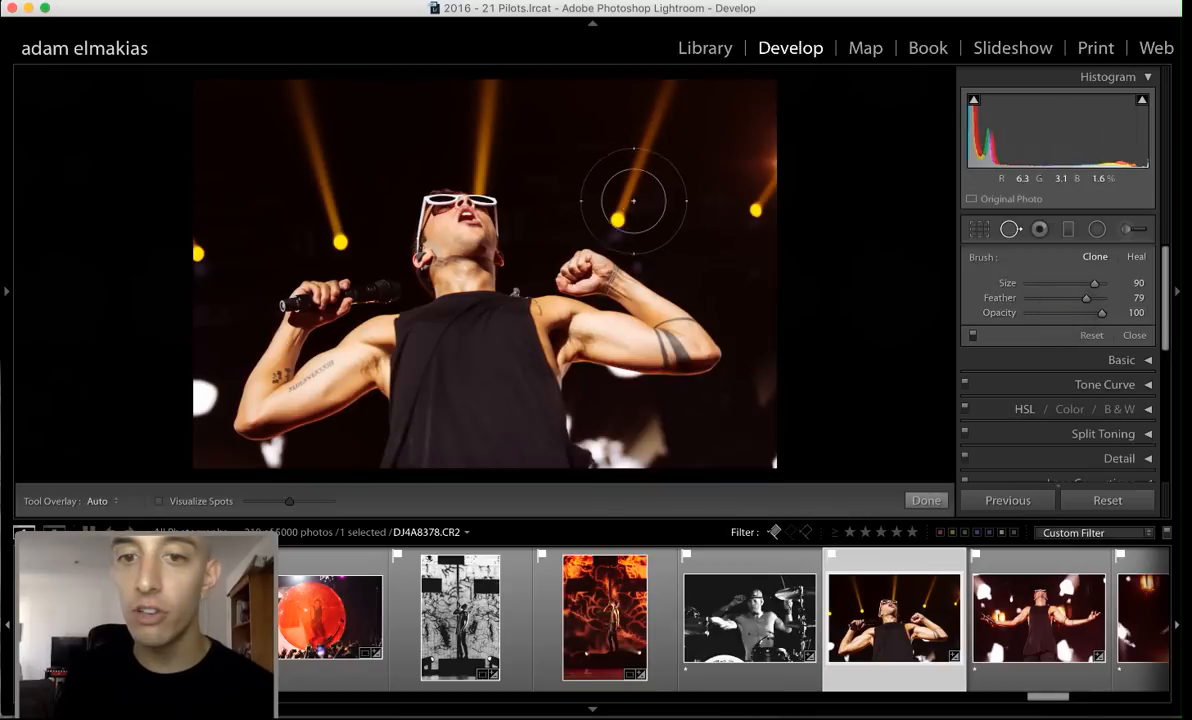
Set the Clone brush Feather to 0 and repeatedly enlarge and shrink the brush to a Size of 81
mouse_move(1085, 298)
left_mouse_down()
mouse_move(1028, 298)
mouse_move(1103, 286)
mouse_move(1092, 283)
left_mouse_up()
key("bracketright")
key("bracketright")
key("bracketleft")
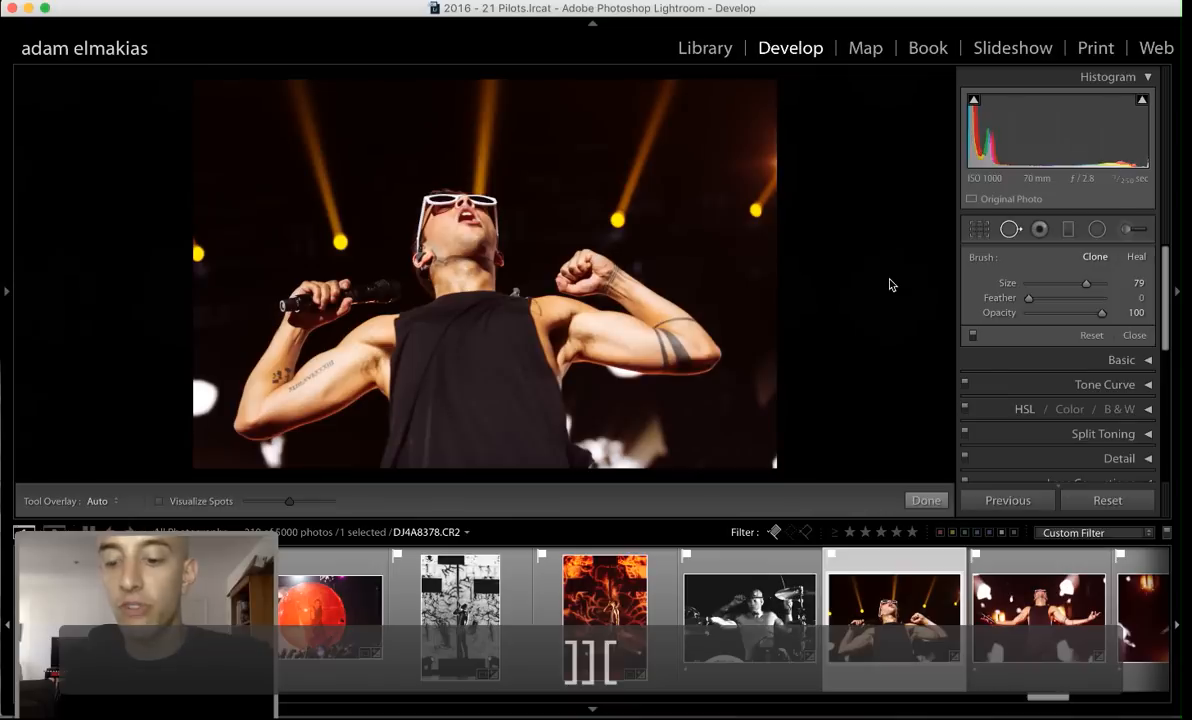
key("bracketright")
key("bracketright")
key("bracketright")
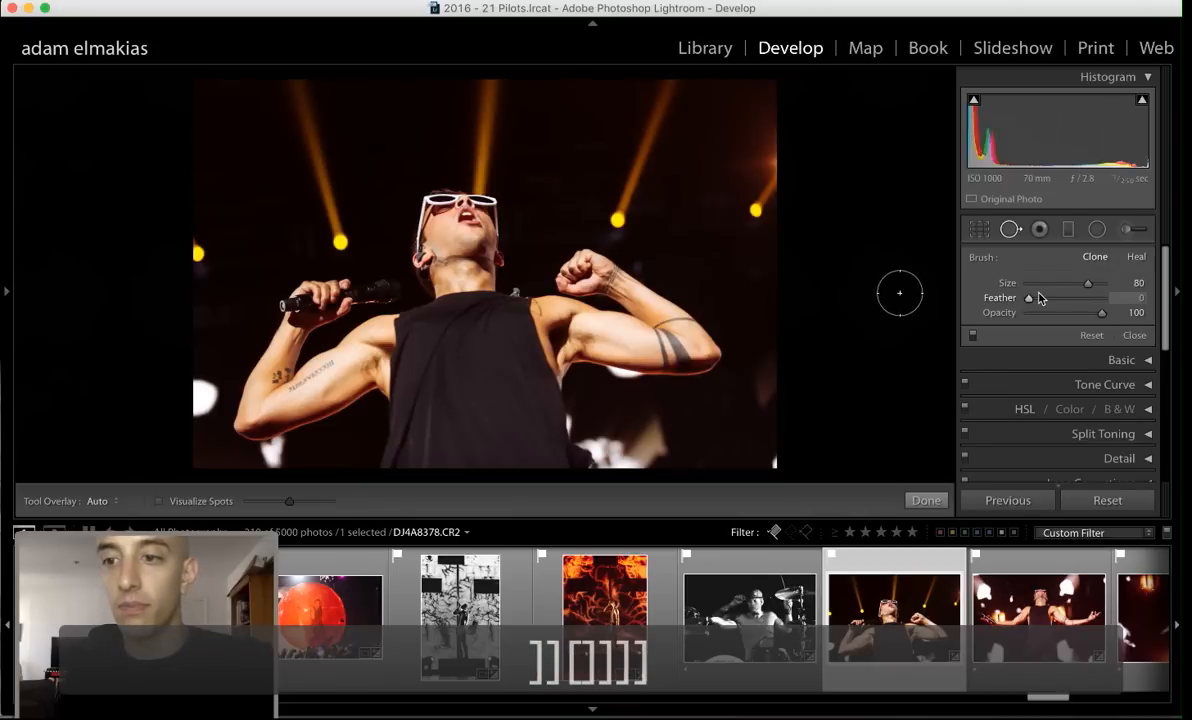
key("bracketright")
key("bracketleft")
key("bracketright")
key("bracketright")
key("bracketleft")
key("bracketleft")
key("bracketright")
key("bracketleft")
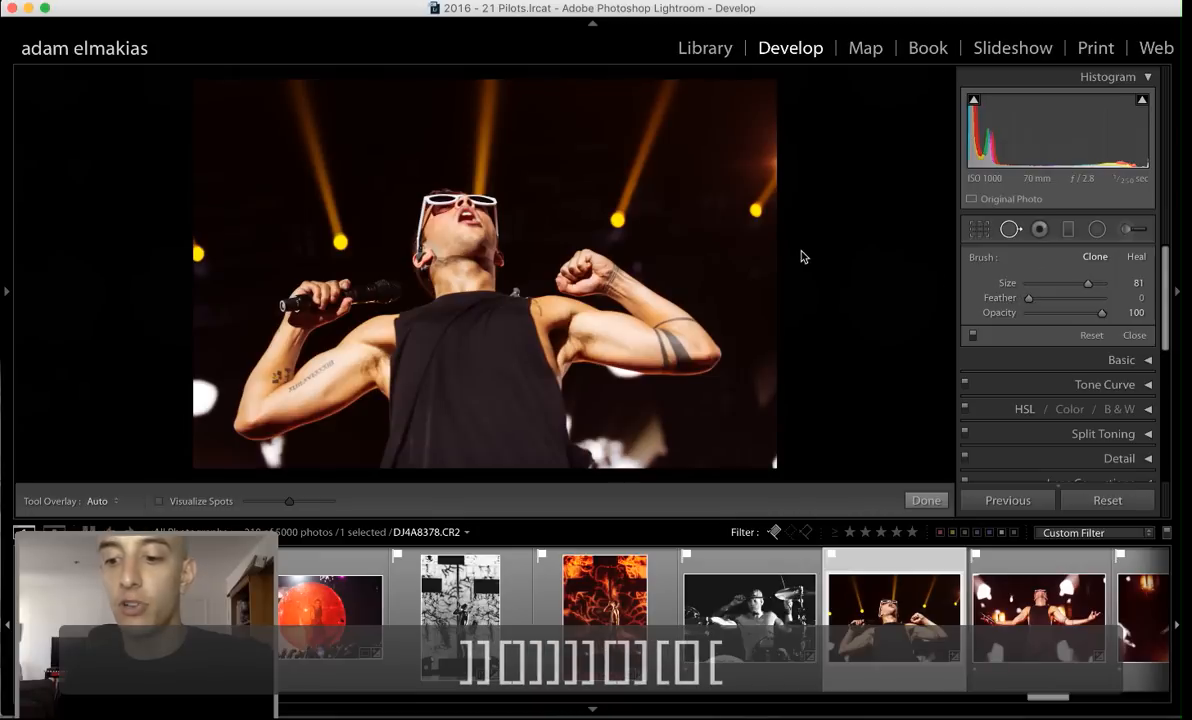
Raise the Clone brush Feather in steps and lower it again to 80
key("shift+bracketright")
key("shift+bracketright")
key("shift+bracketright")
key("shift+bracketright")
key("shift+bracketright")
key("shift+bracketright")
key("shift+bracketright")
key("shift+bracketright")
key("shift+bracketright")
key("shift+bracketright")
key("shift+bracketright")
key("shift+bracketright")
key("shift+bracketright")
key("shift+p")
key("shift+bracketleft")
key("shift+bracketleft")
key("shift+bracketleft")
key("shift+bracketleft")
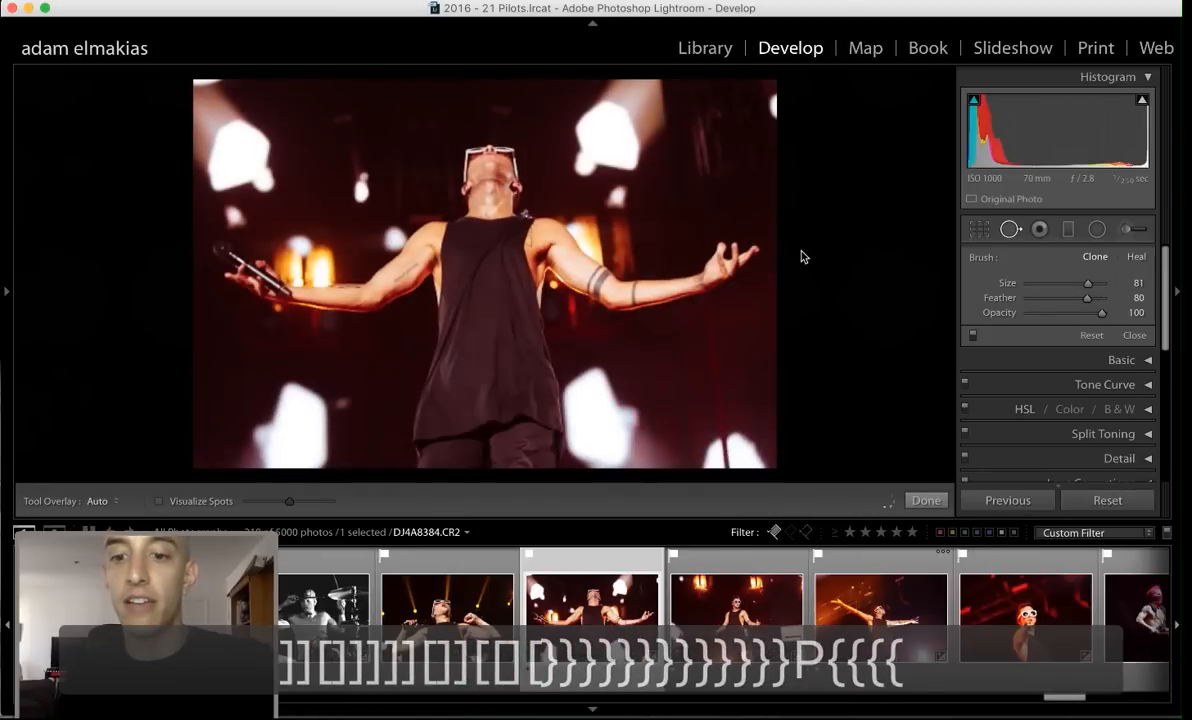
Undo the spot removal deletion on DJ4A8378.CR2, and change the brush Feather to 90 and back to 80
key("super+z")
key("super+z")
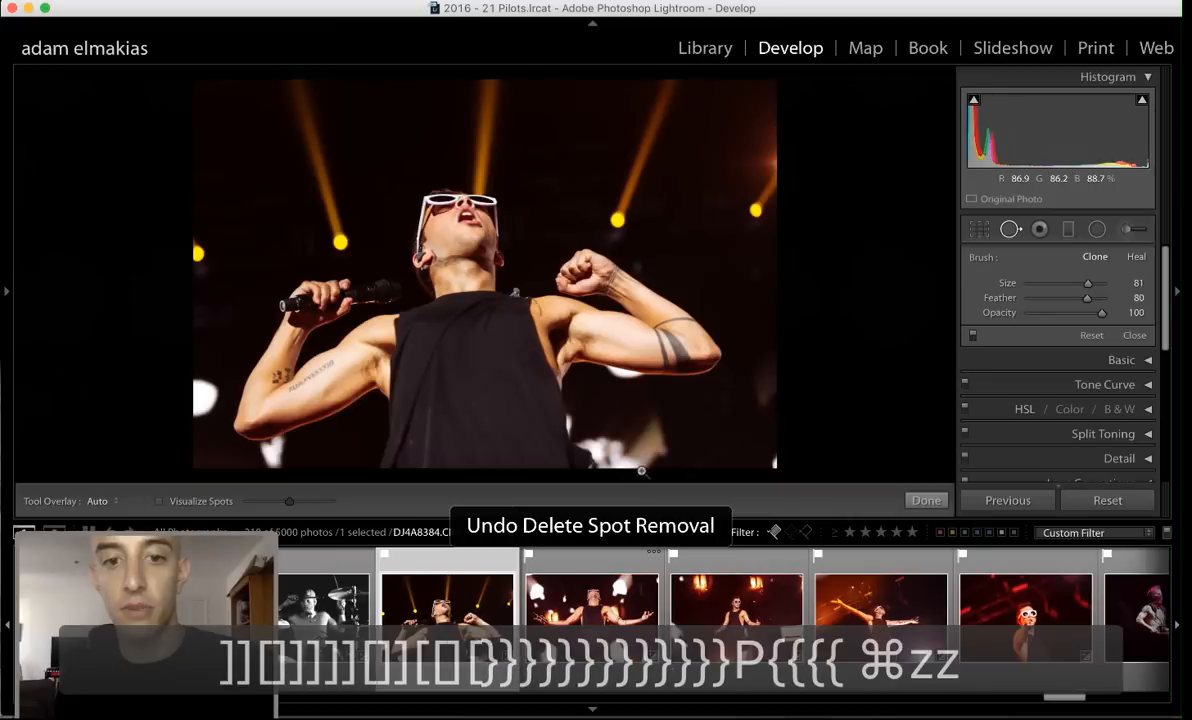
key("shift+bracketright")
key("shift+bracketright")
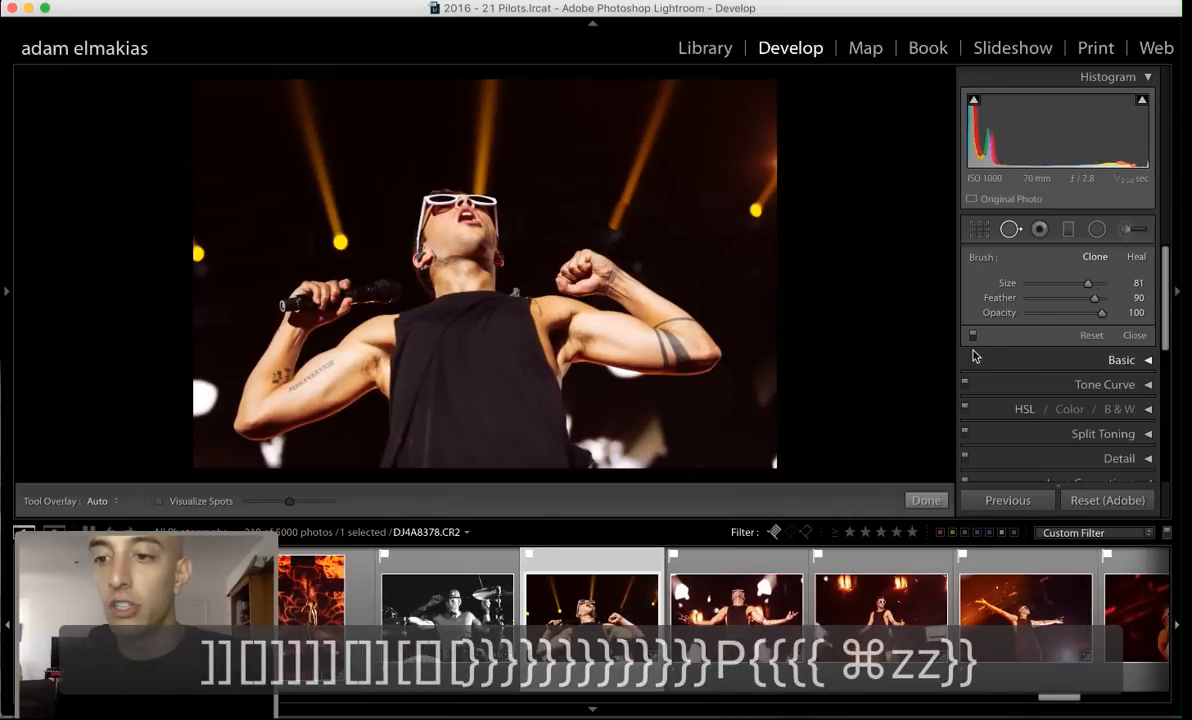
key("shift+bracketleft")
key("shift+bracketleft")
key("0")
key("shift+bracketleft")
key("shift+bracketright")
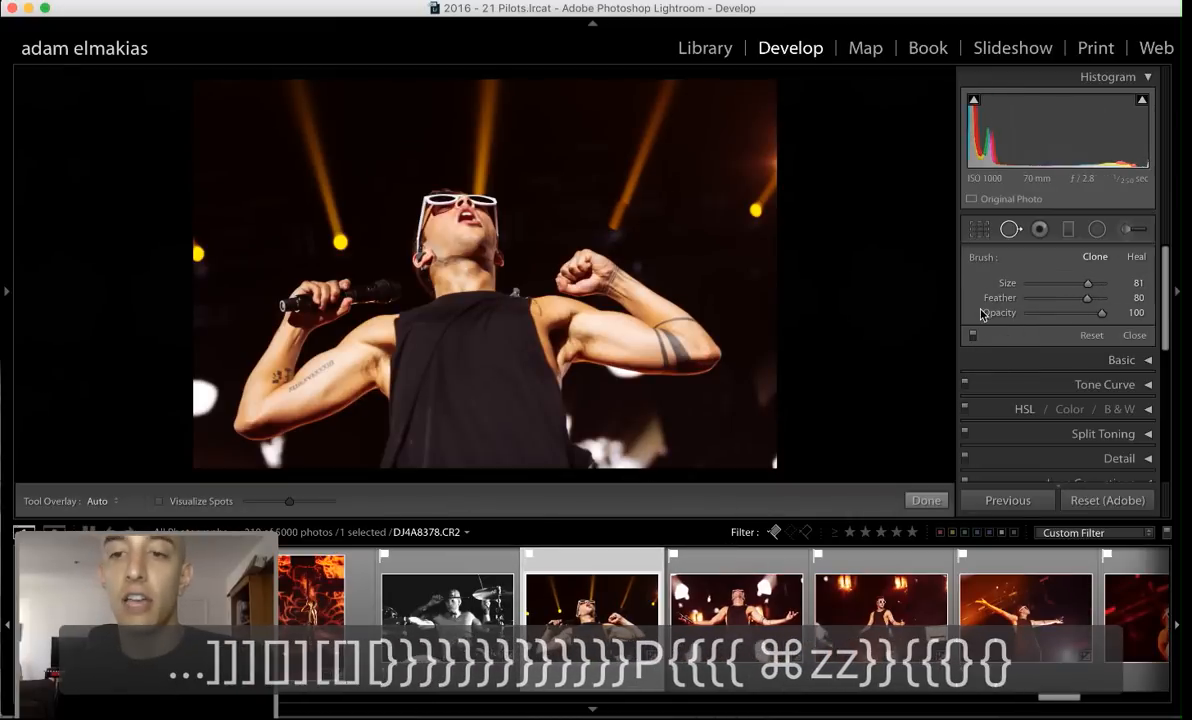
Select the restored clone spot covering the yellow stage light above the raised fist and delete it
left_click(612, 223)
left_click(612, 223)
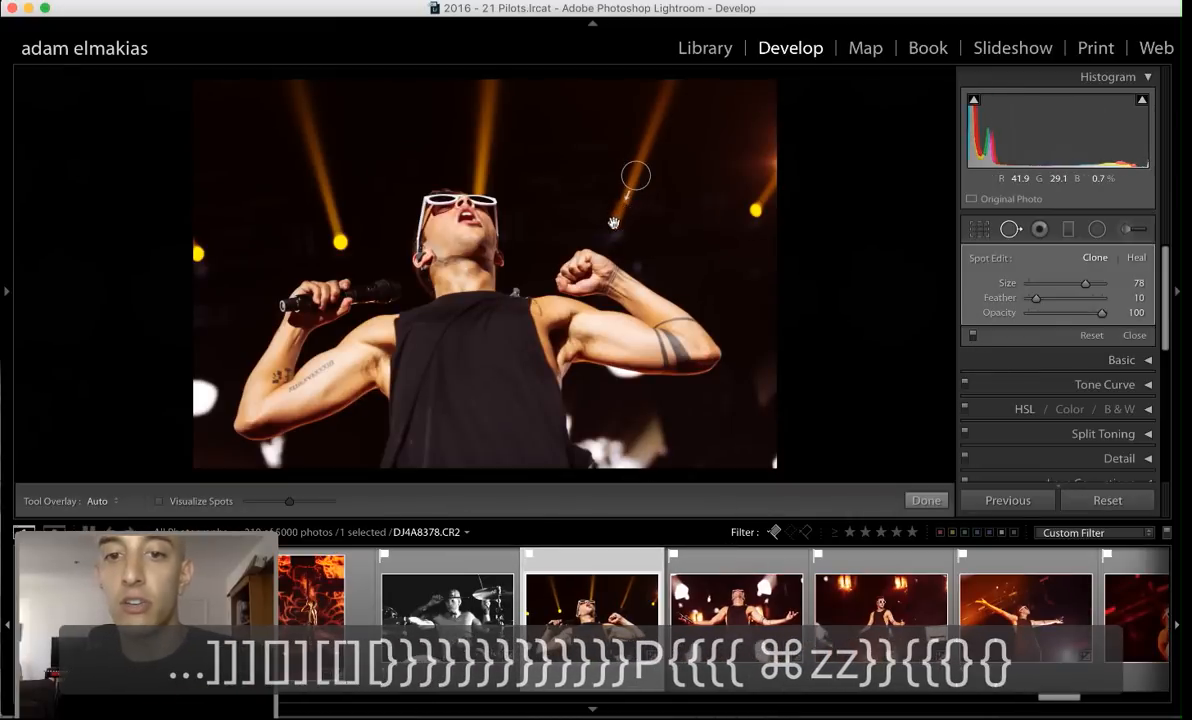
key("Delete")
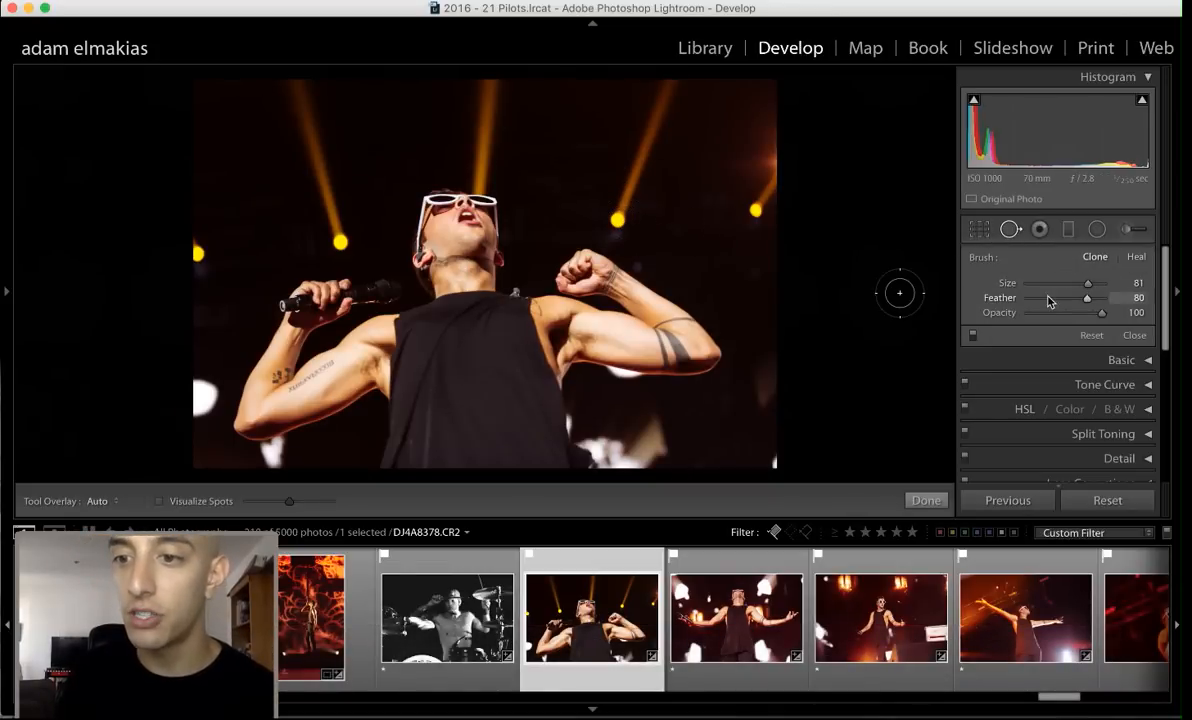
Set the Clone brush to Feather 0 and Size 78, and clone over the yellow stage light above the raised fist
left_click_drag(1048, 298, 1025, 298)
key("bracketleft")
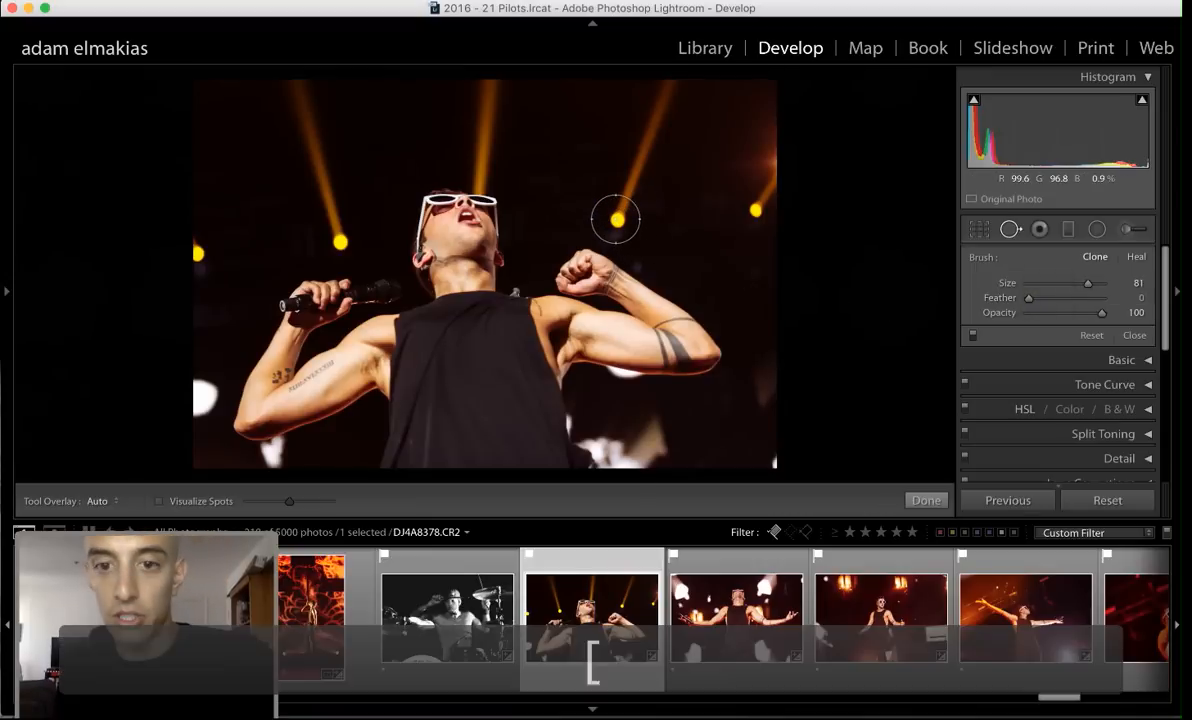
key("bracketleft")
key("bracketleft")
key("bracketleft")
key("bracketleft")
key("bracketleft")
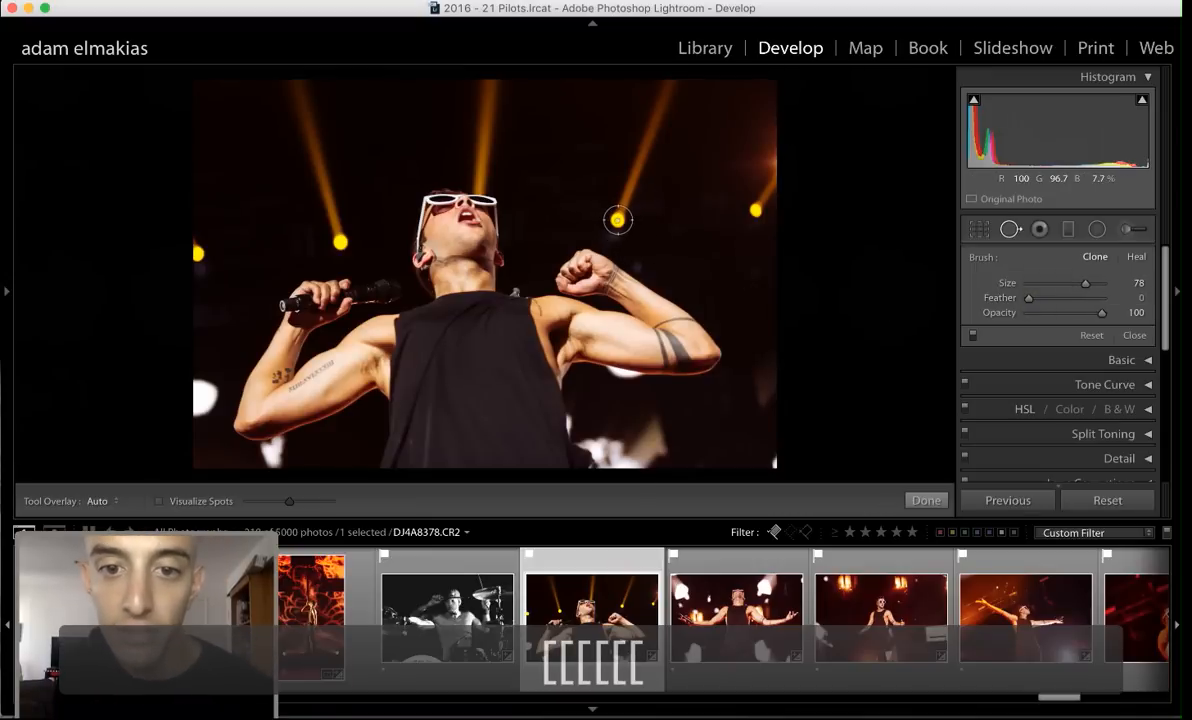
left_click(618, 219)
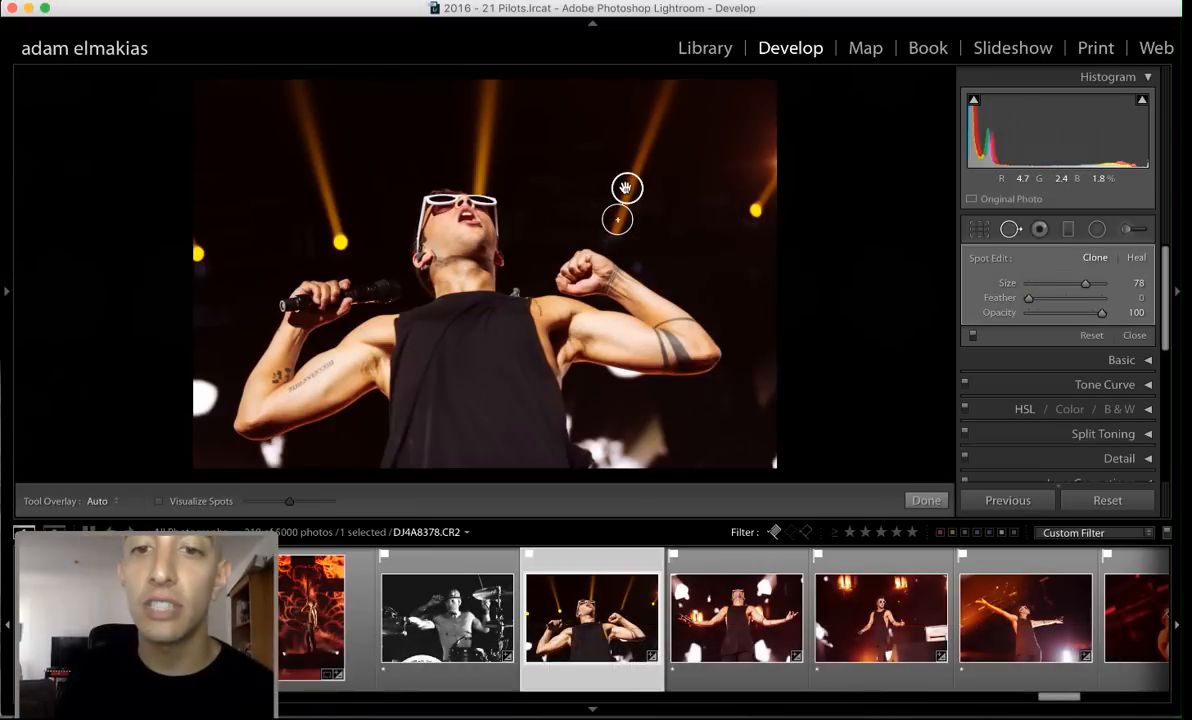
Try the clone source on the dark background with Feather 52 and 21, and move it onto the light beam with Feather 58
left_click_drag(626, 188, 687, 181)
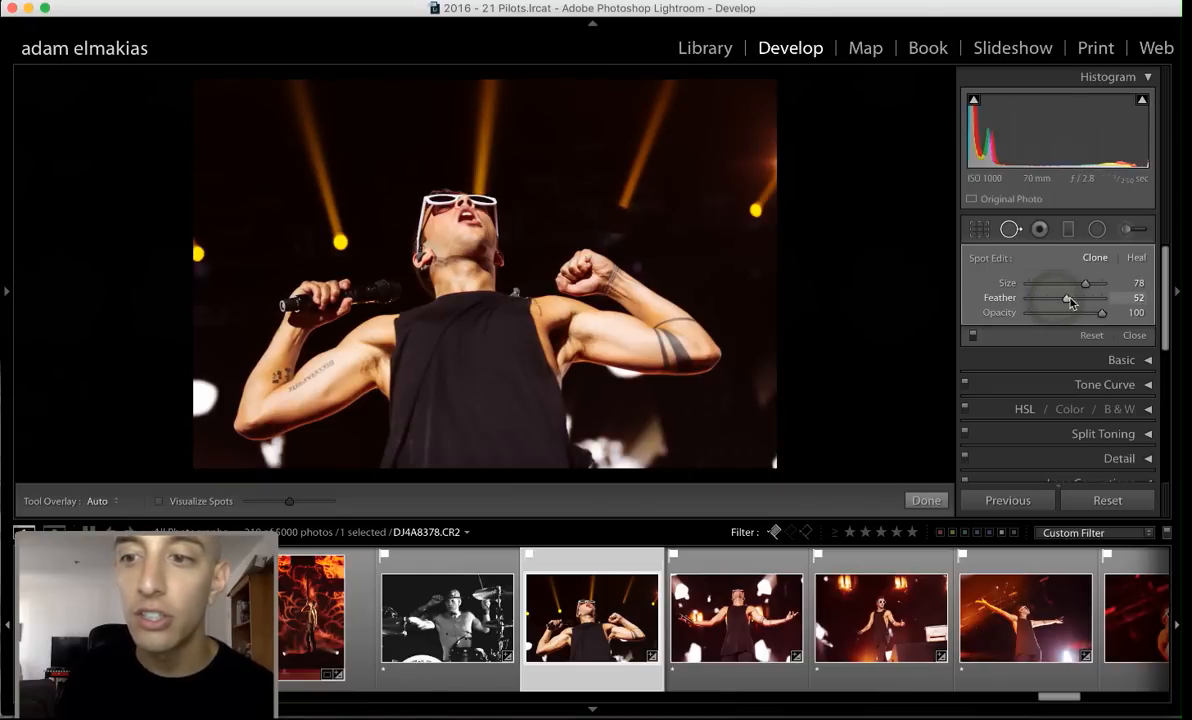
left_click(1102, 299)
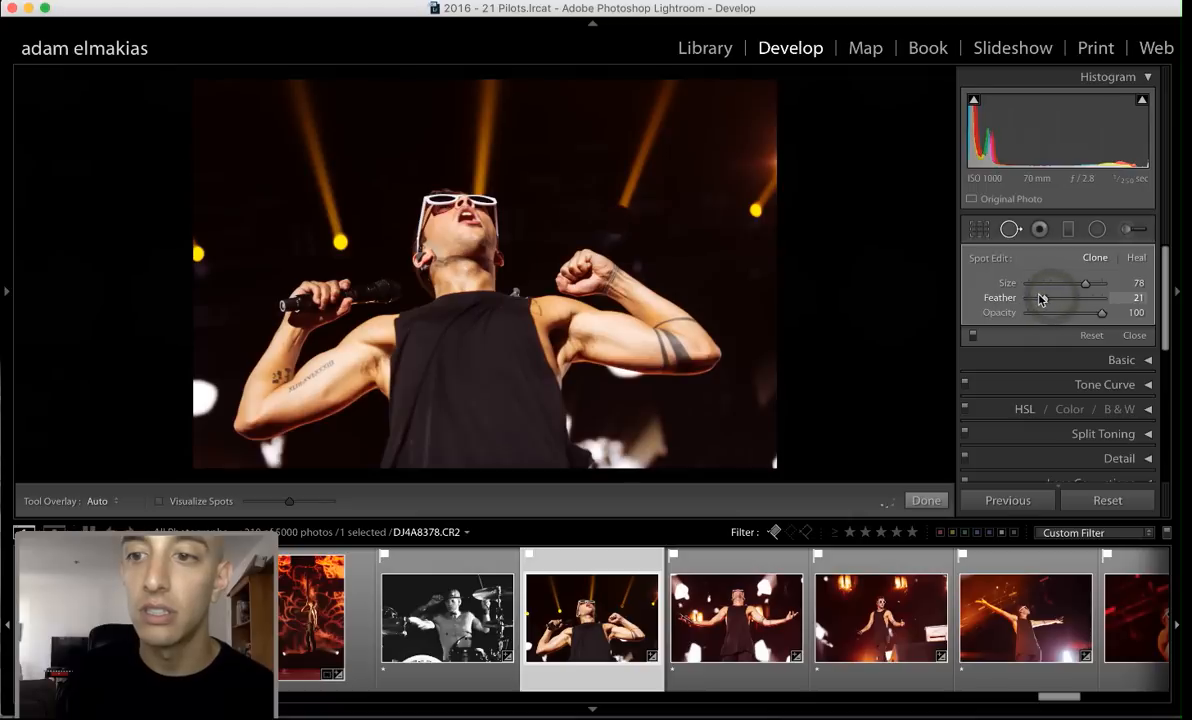
left_click_drag(1047, 300, 1040, 299)
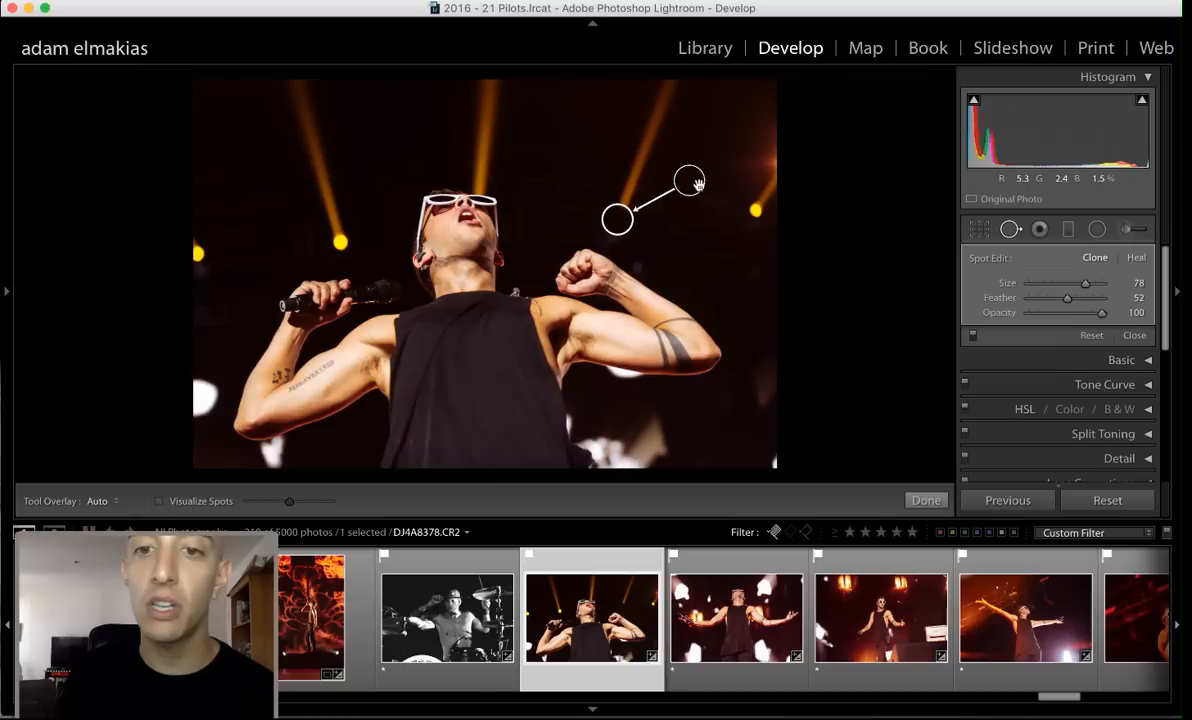
left_click_drag(688, 180, 643, 175)
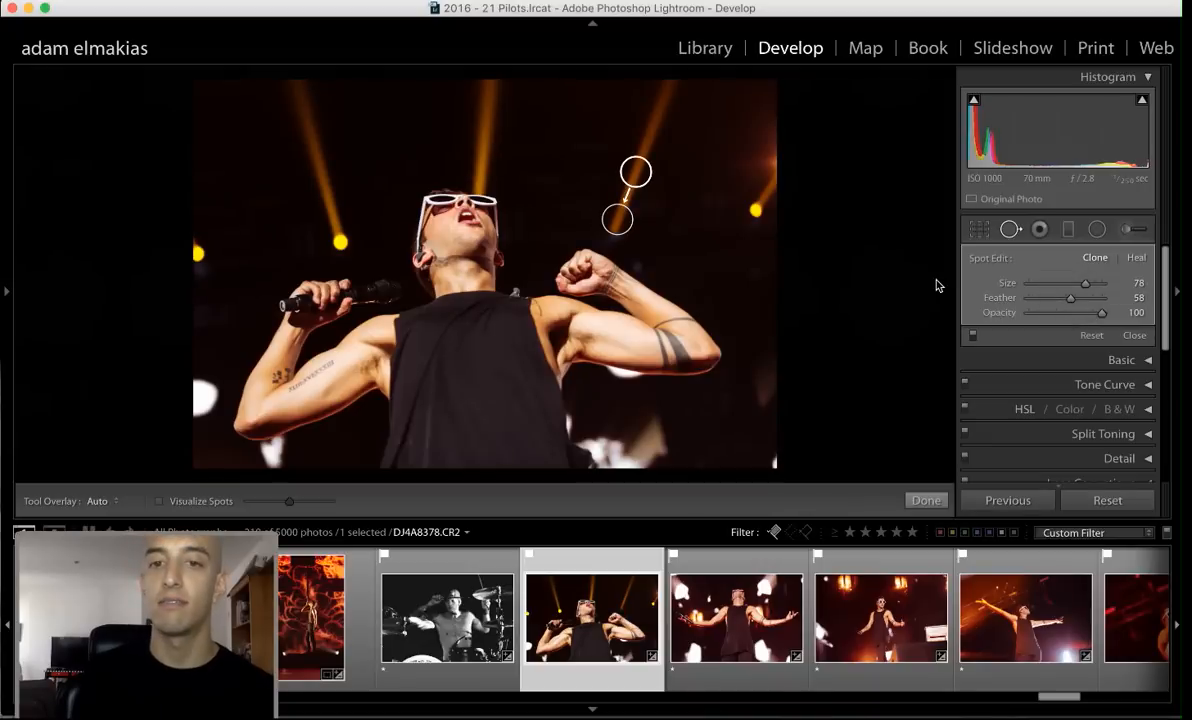
Switch the spot over the stage light to Heal mode and delete it
left_click(1136, 259)
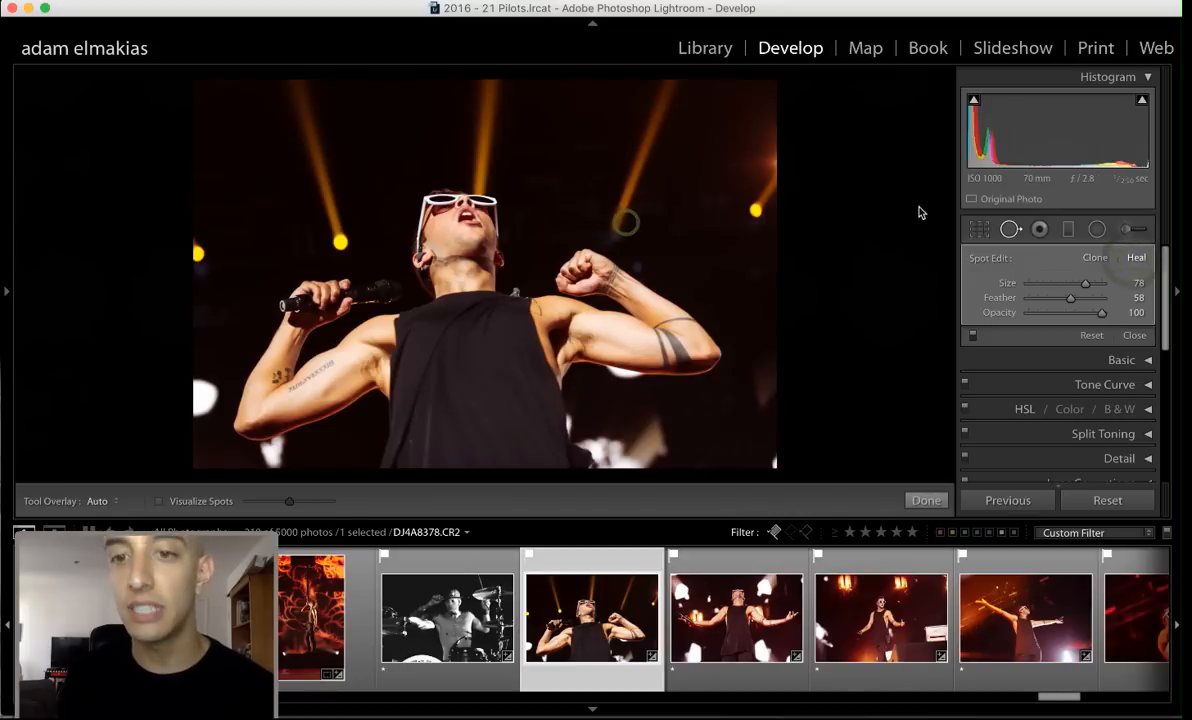
key("Delete")
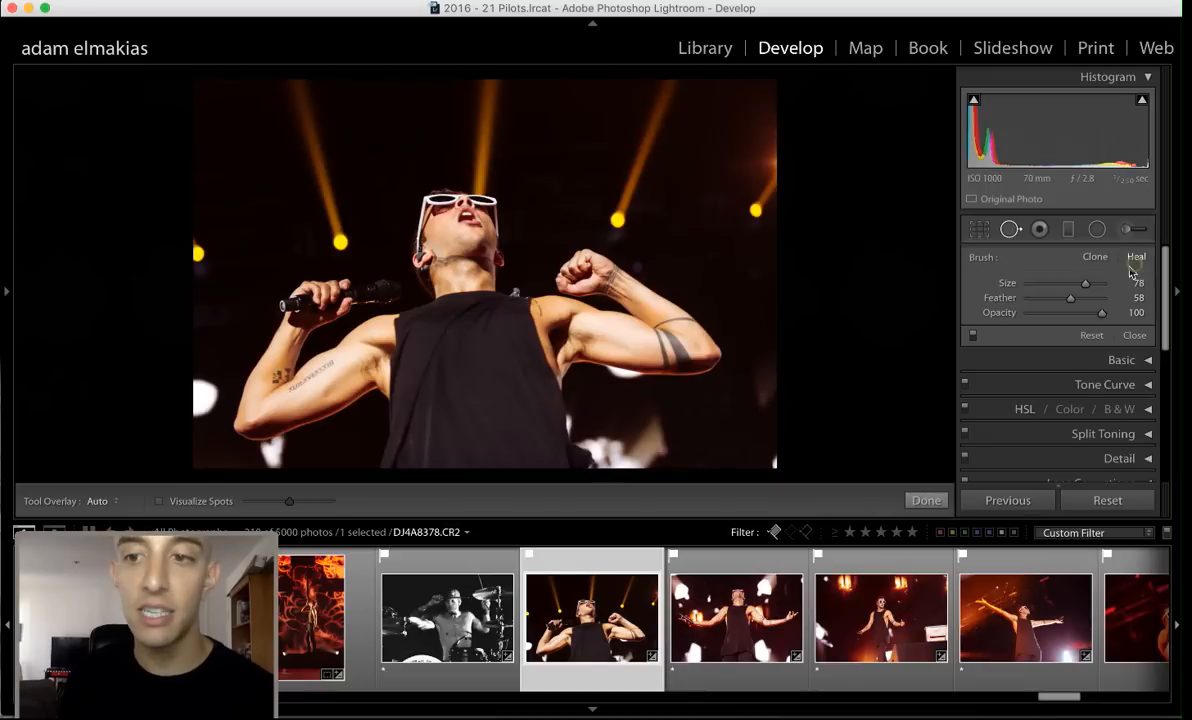
Try healing the yellow stage light above the raised fist from the dark background beside it, and delete the spot
left_click(618, 219)
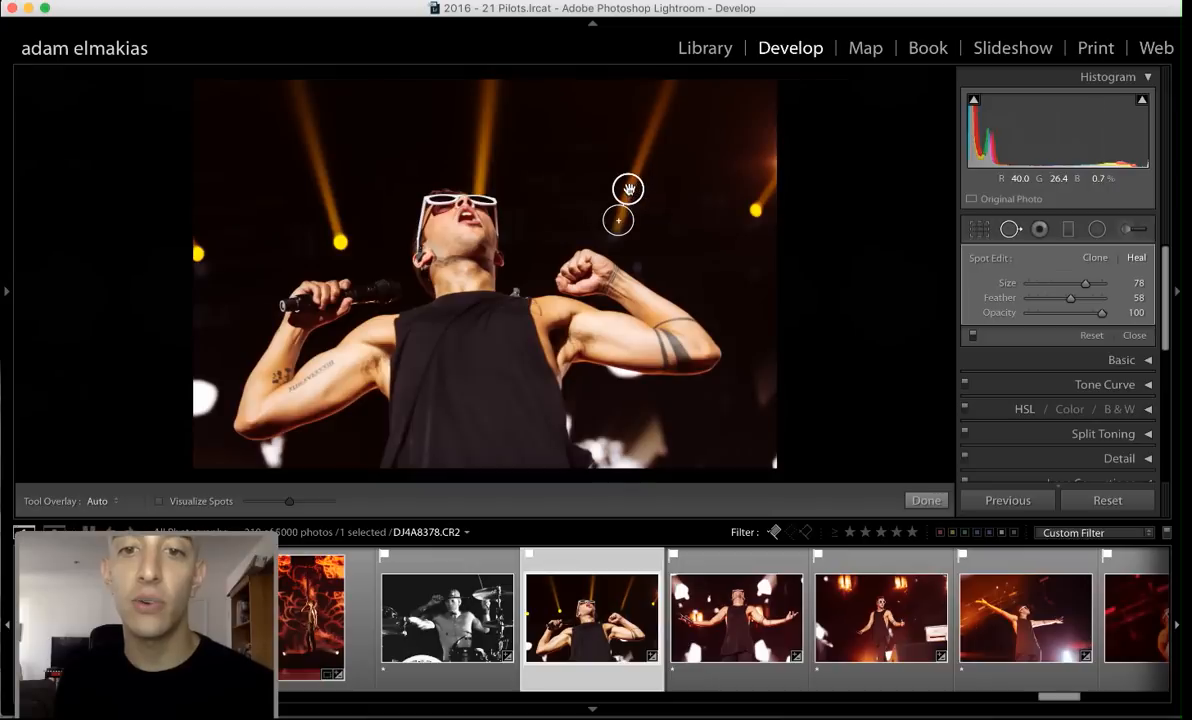
mouse_move(667, 212)
left_mouse_down()
mouse_move(681, 208)
mouse_move(692, 225)
left_mouse_up()
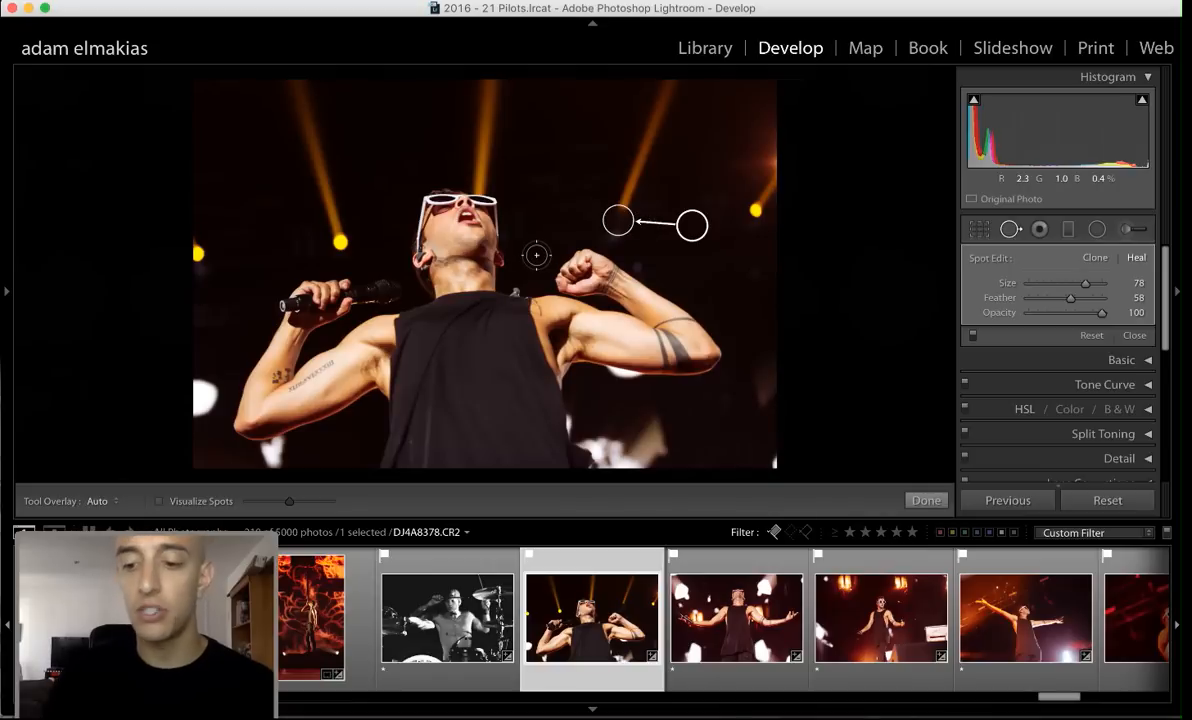
key("Delete")
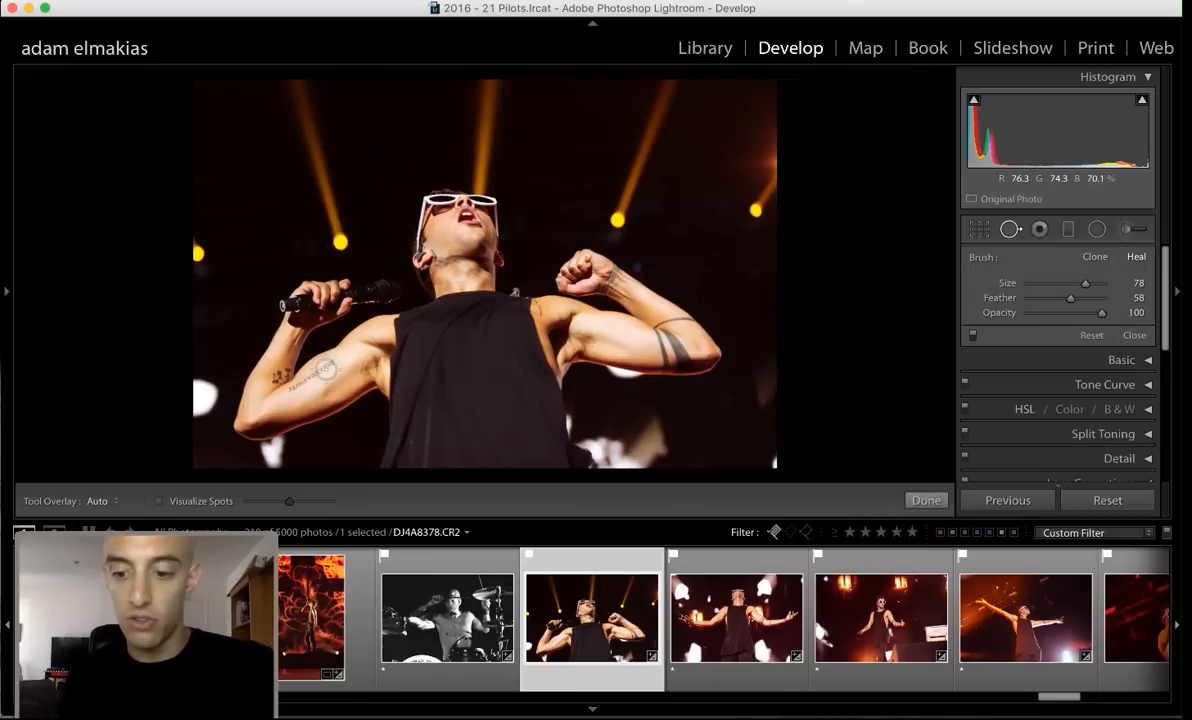
Try healing the lettering tattoo on the microphone arm with the brush at Size 77, and undo the spot removal
key("bracketleft")
key("bracketleft")
left_click_drag(330, 362, 288, 391)
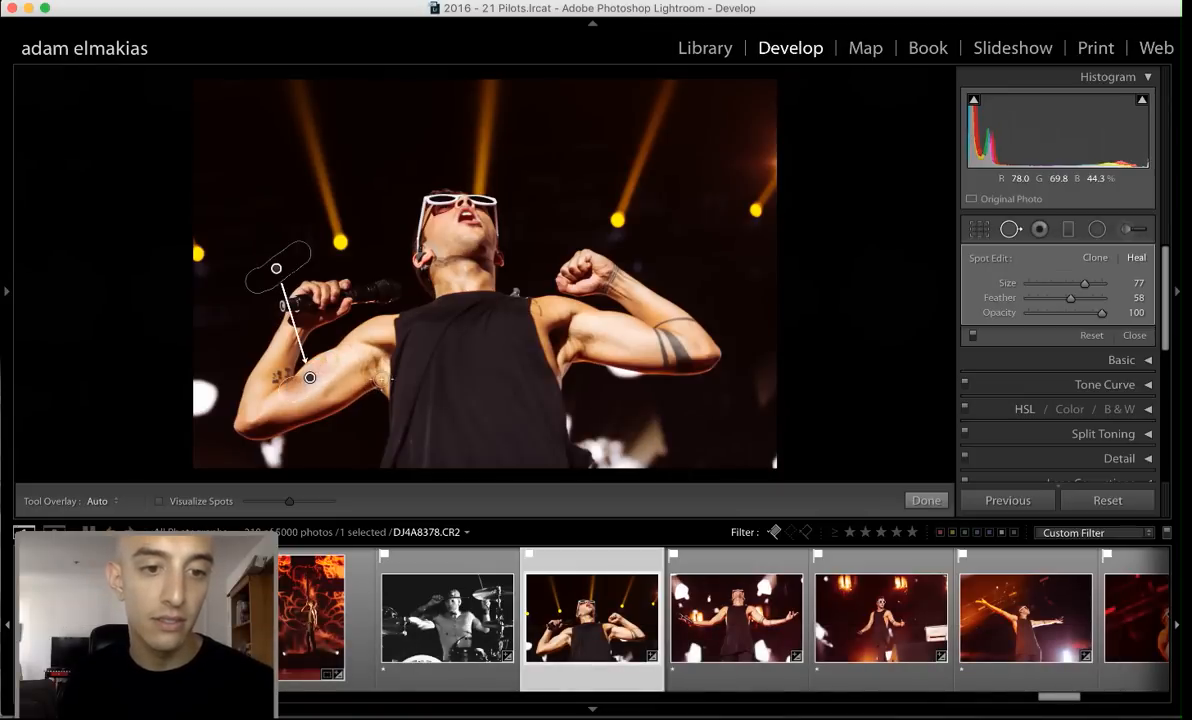
key("super+equal")
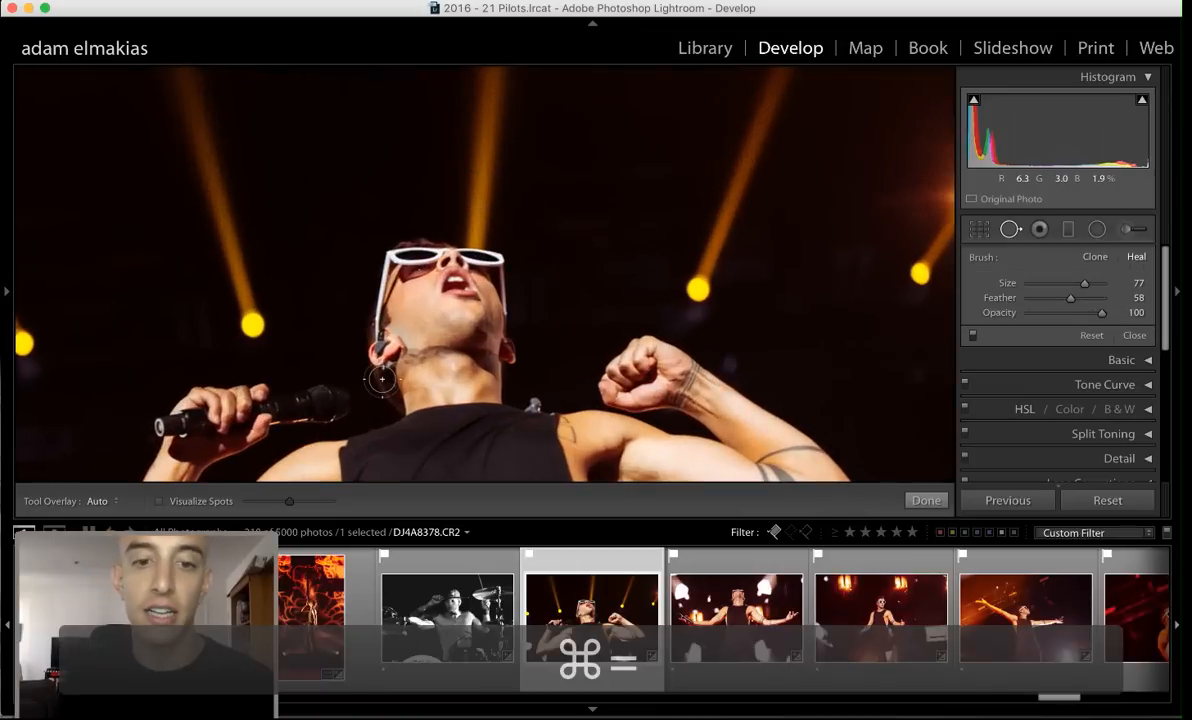
left_click_drag(436, 350, 420, 143)
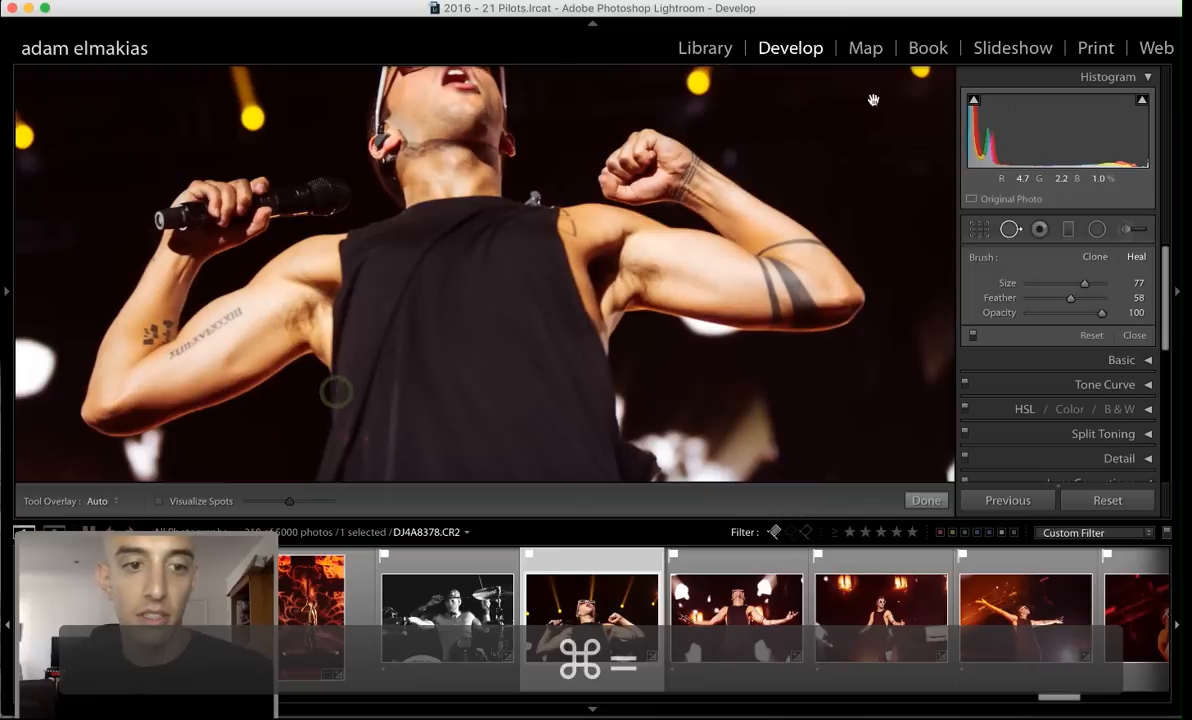
left_click_drag(210, 316, 255, 295)
key("super+z")
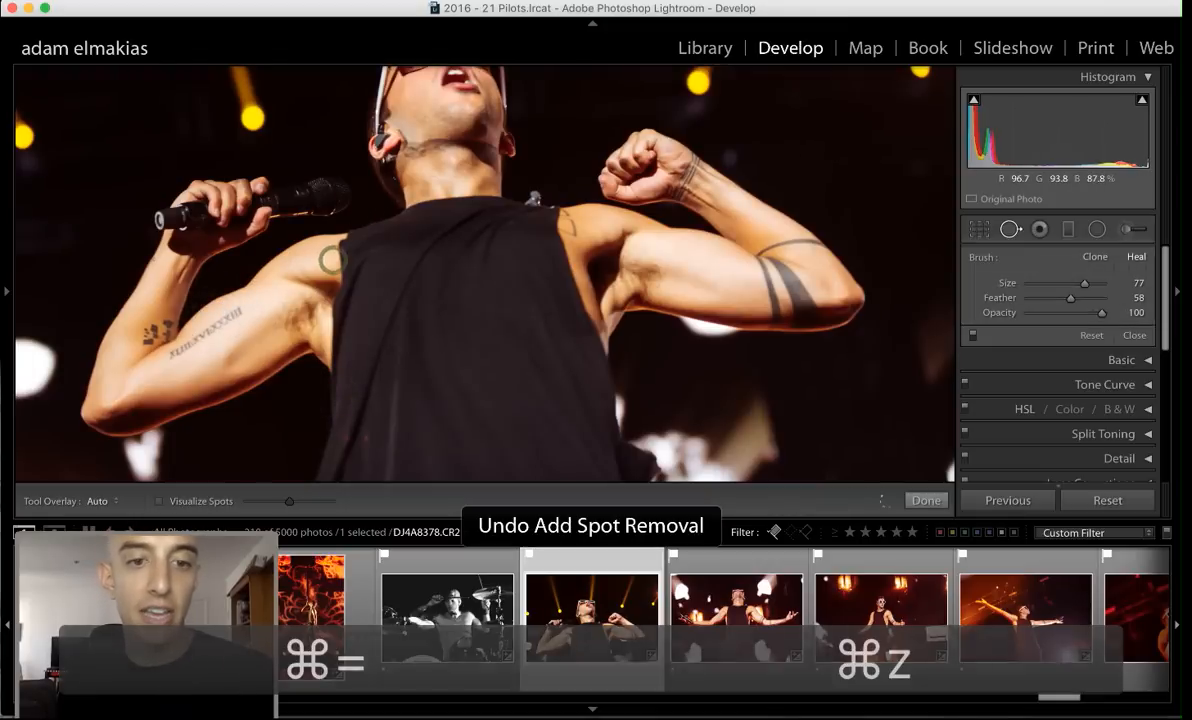
left_click_drag(191, 134, 398, 307)
left_click_drag(500, 322, 446, 266)
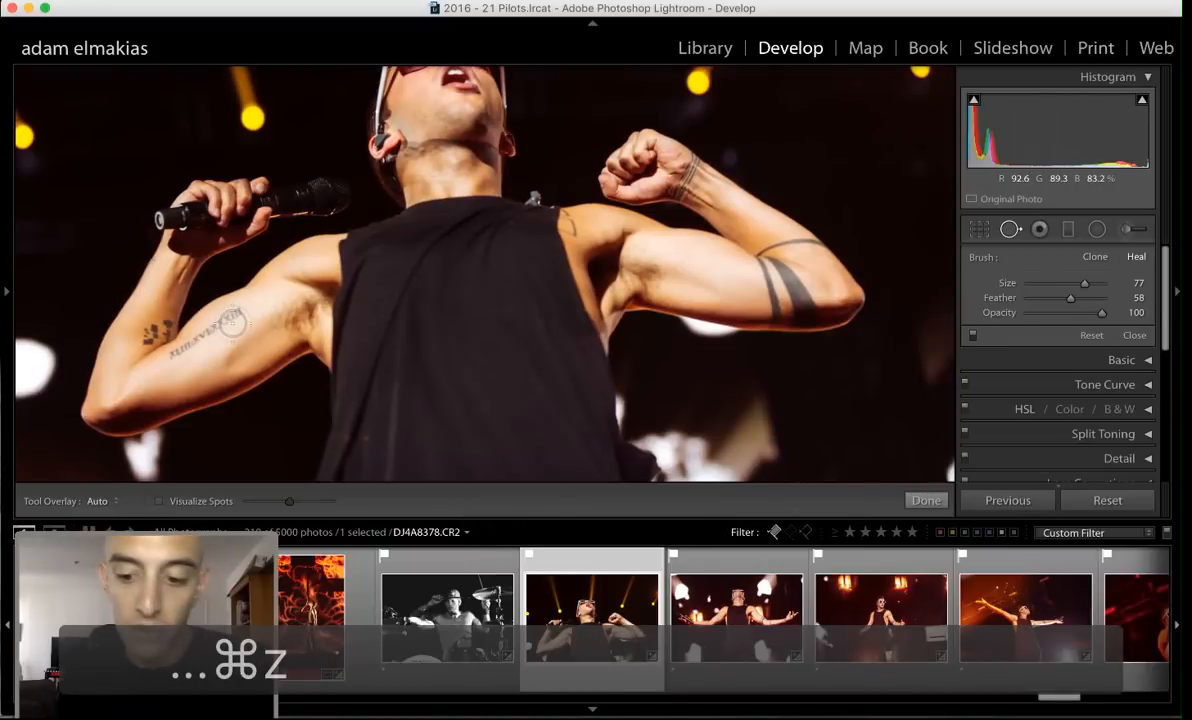
Set the Heal brush to Size 75 and Feather 96, and paint over the lettering tattoo on the microphone arm
key("bracketleft")
key("bracketleft")
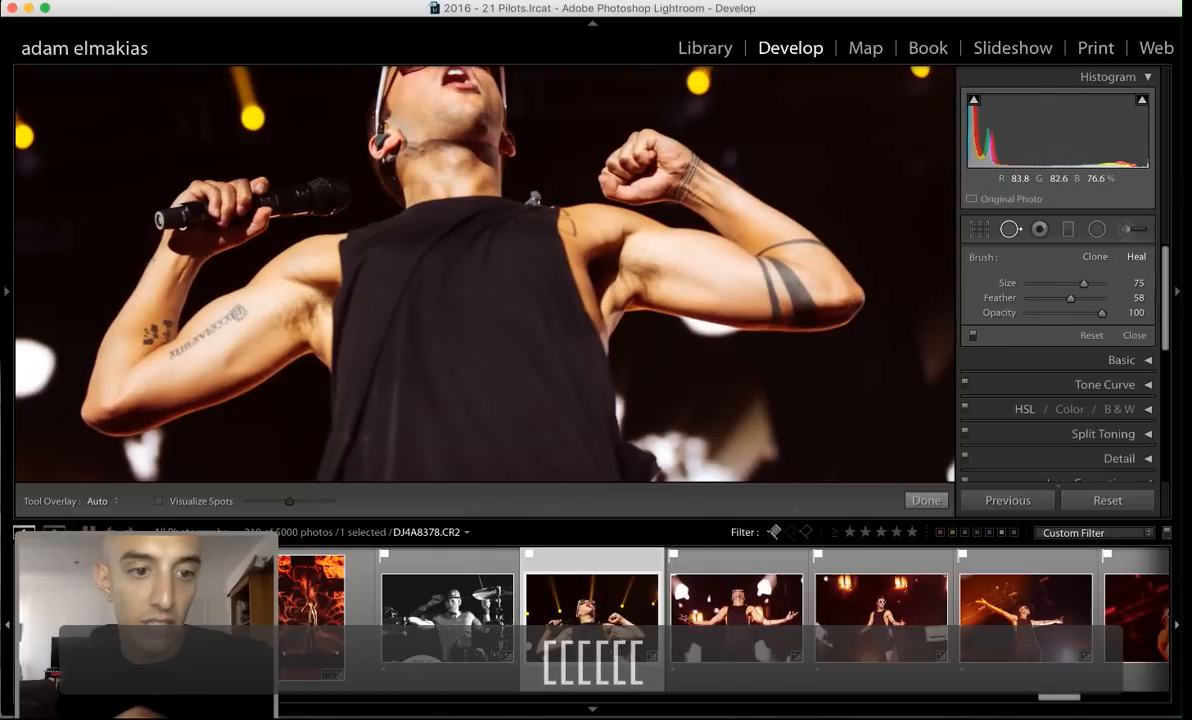
key("shift+bracketright")
key("shift+bracketright")
key("shift+bracketright")
key("shift+bracketright")
key("shift+bracketright")
key("shift+bracketright")
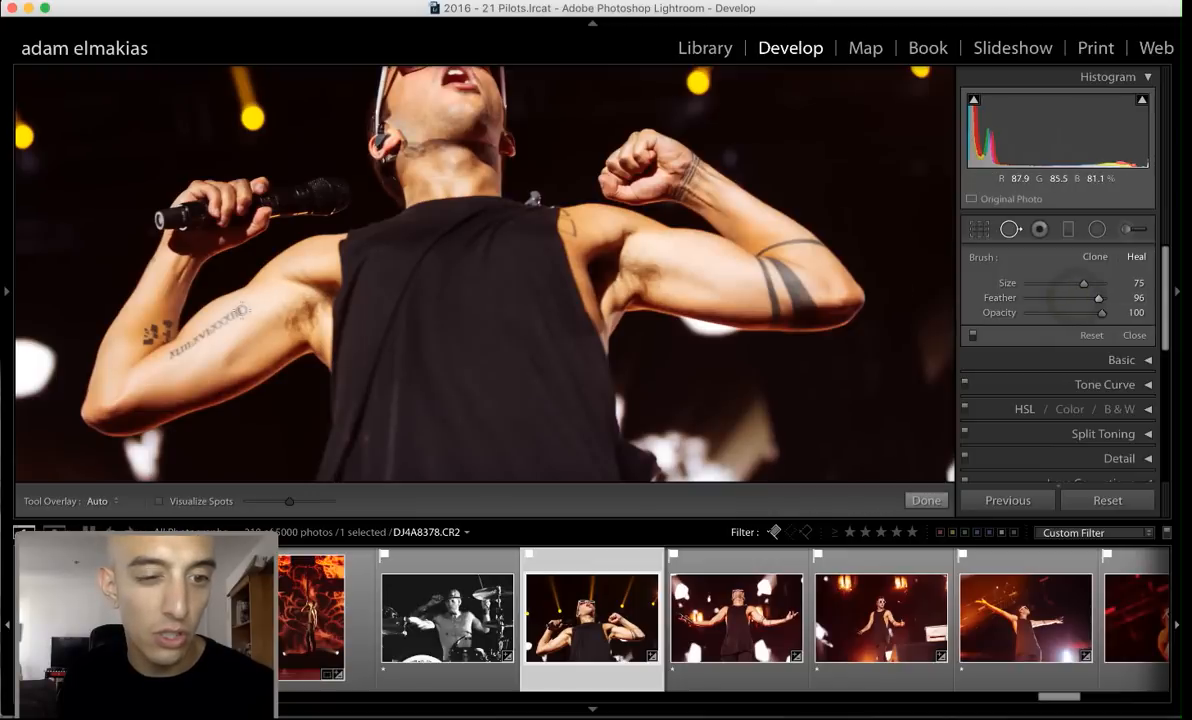
left_click(236, 311)
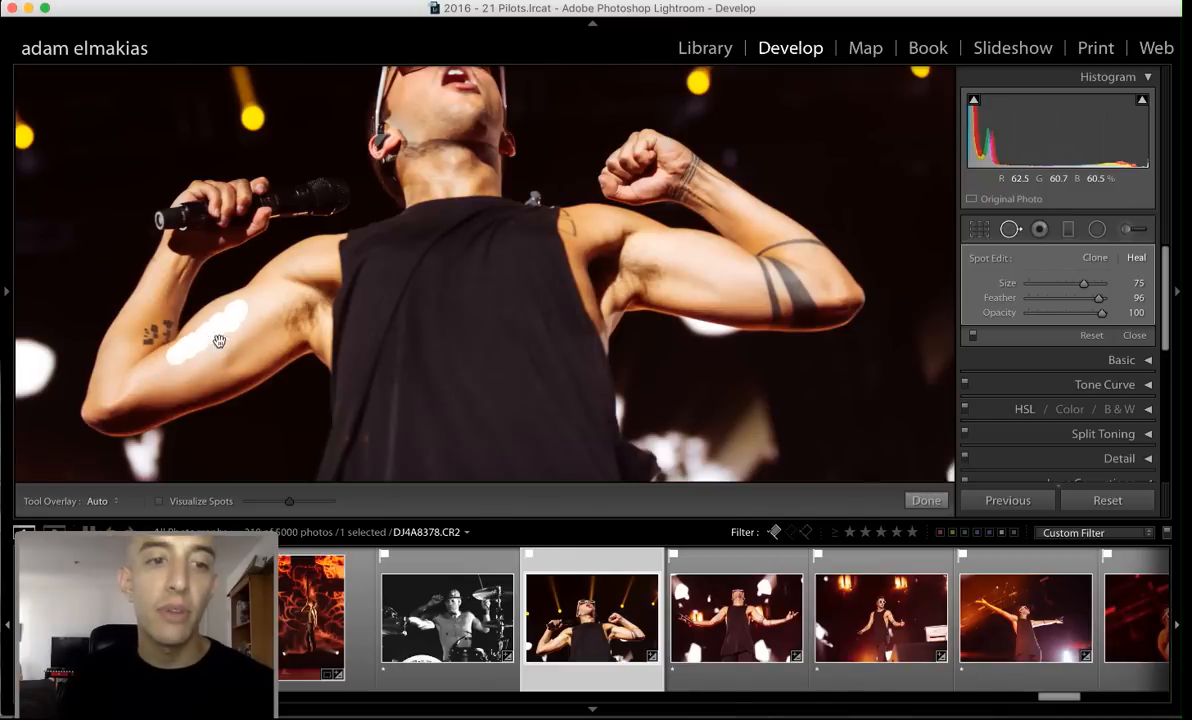
Set the tattoo spot's Feather to 51 with its source on nearby bare skin, and compare the arm with and without spot removal
left_click_drag(219, 341, 221, 338)
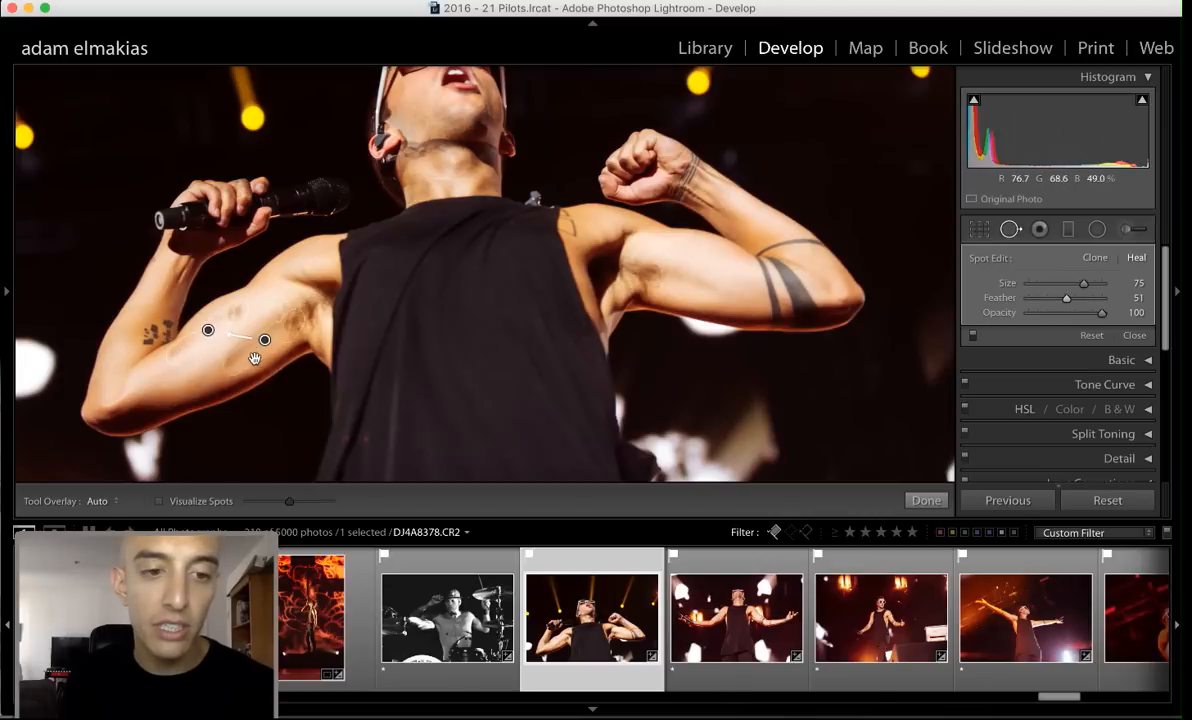
left_click_drag(255, 359, 227, 354)
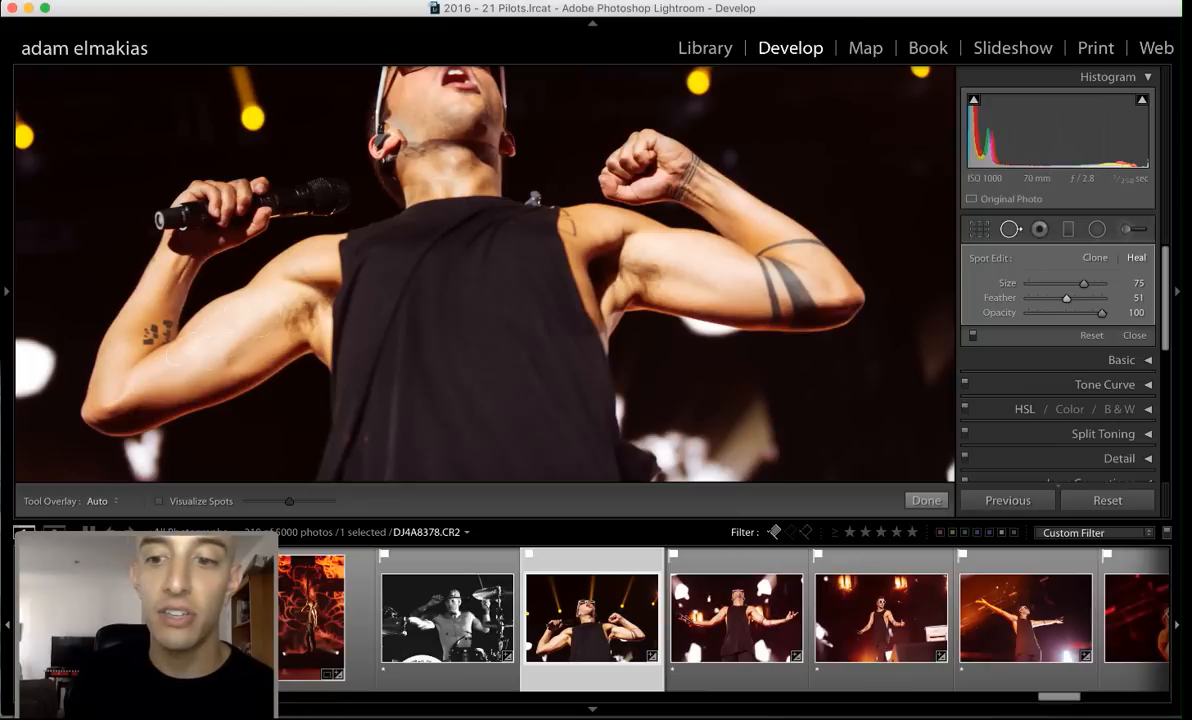
left_click(972, 337)
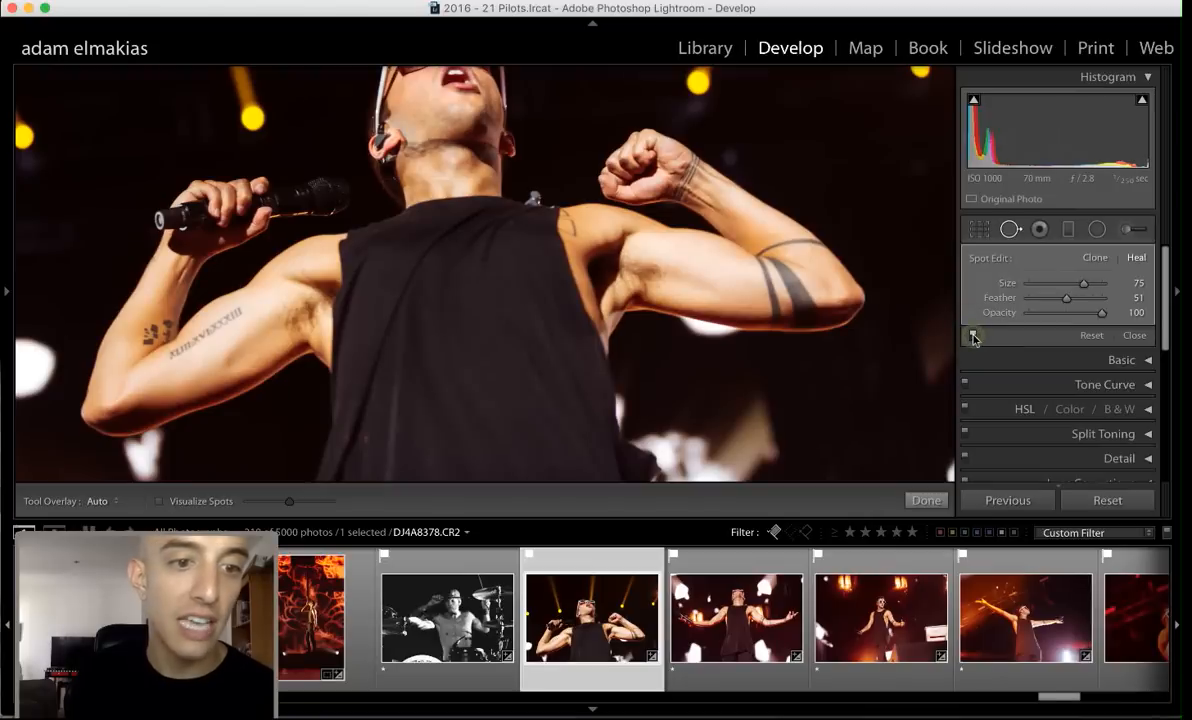
left_click(972, 337)
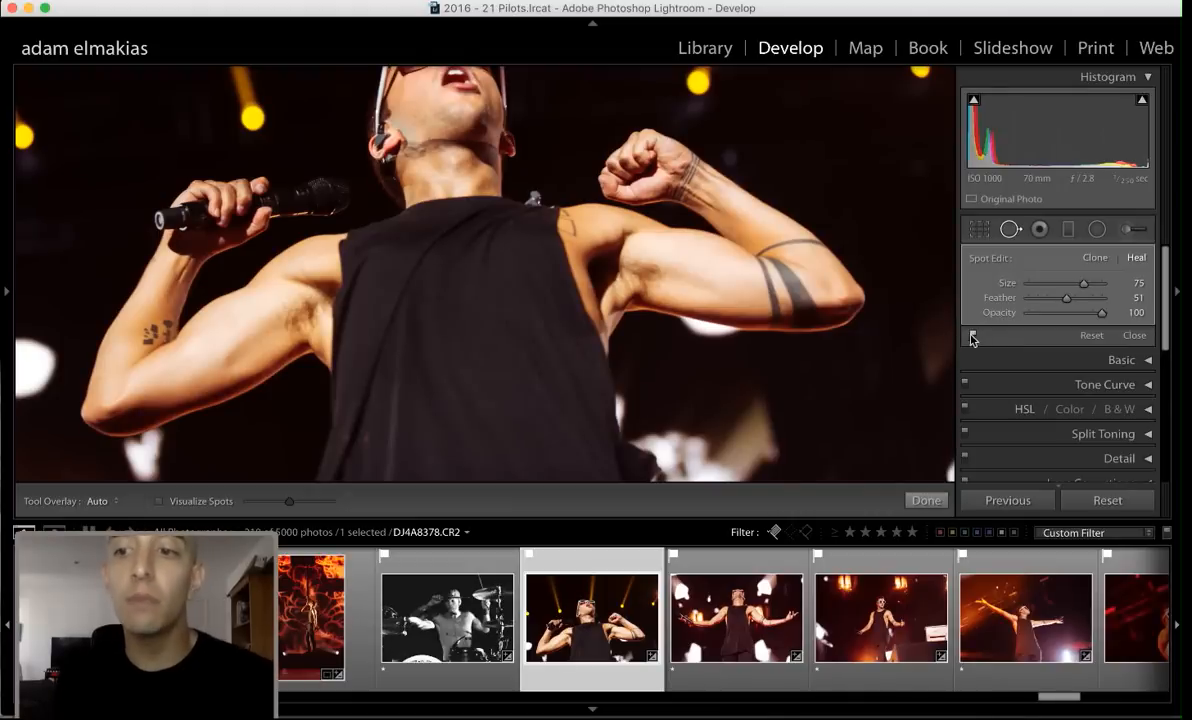
Select the heal spot covering the arm tattoo, delete it, and return to the full photo
left_click(208, 330)
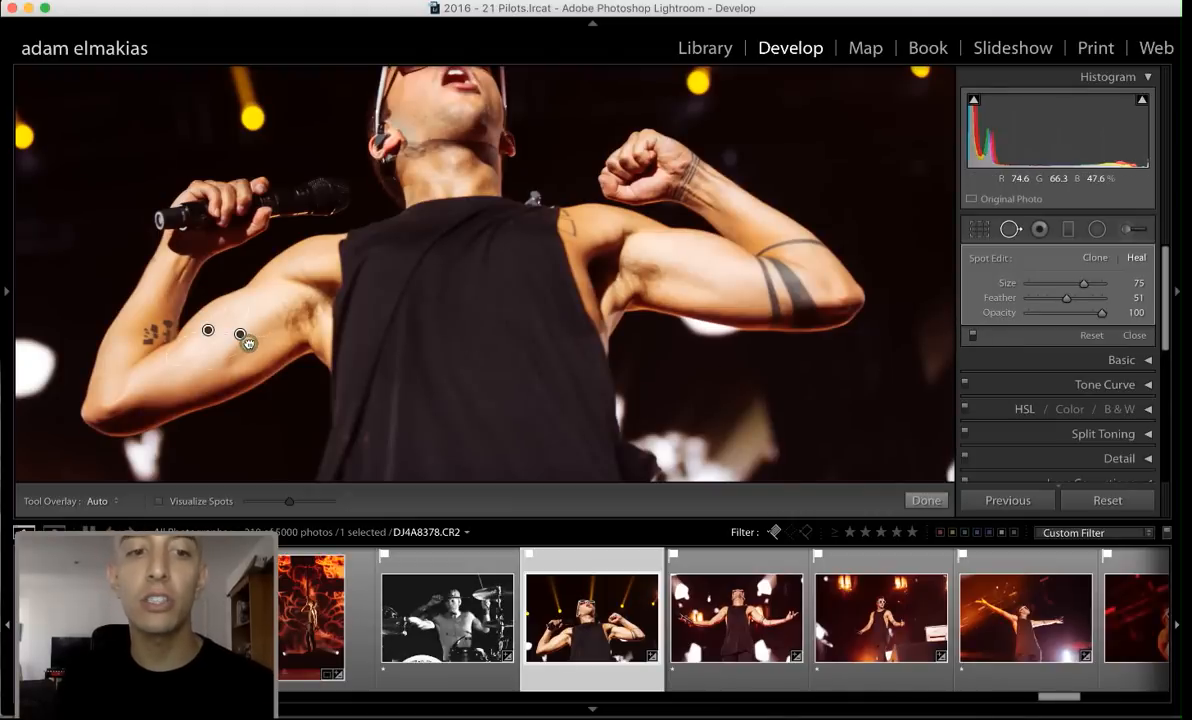
key("Delete")
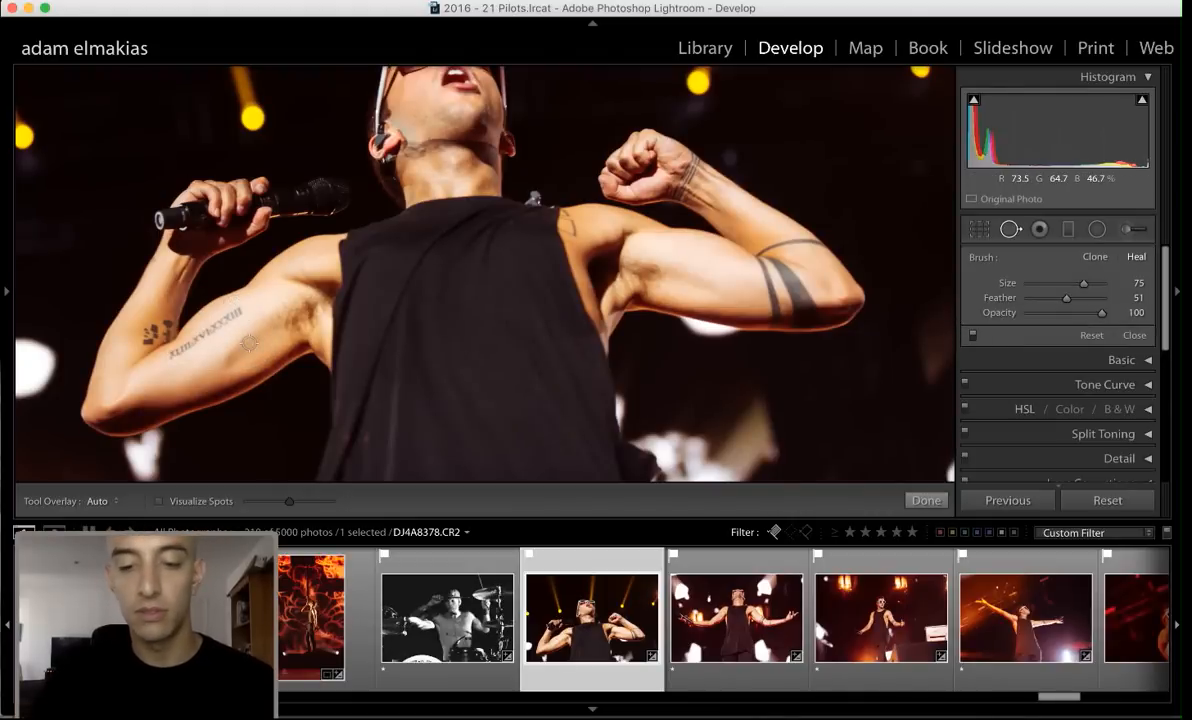
key("super+minus")
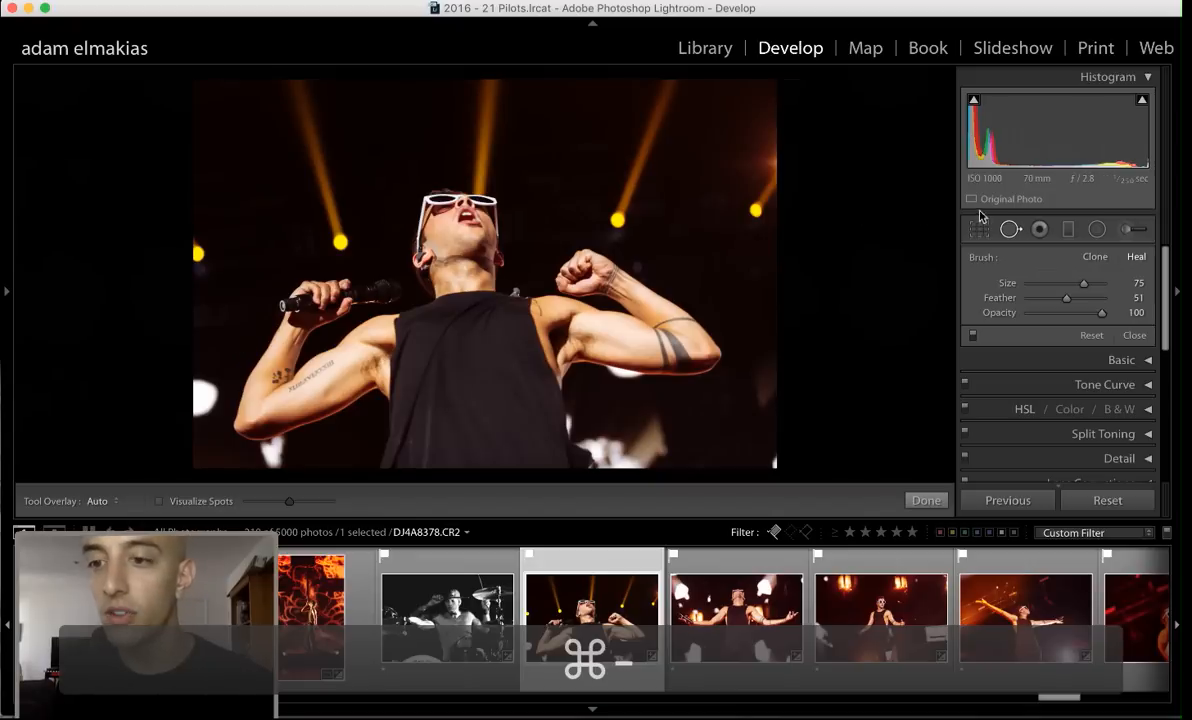
Switch to the Red Eye Correction tool and try it on the singer's face
key("shift+r")
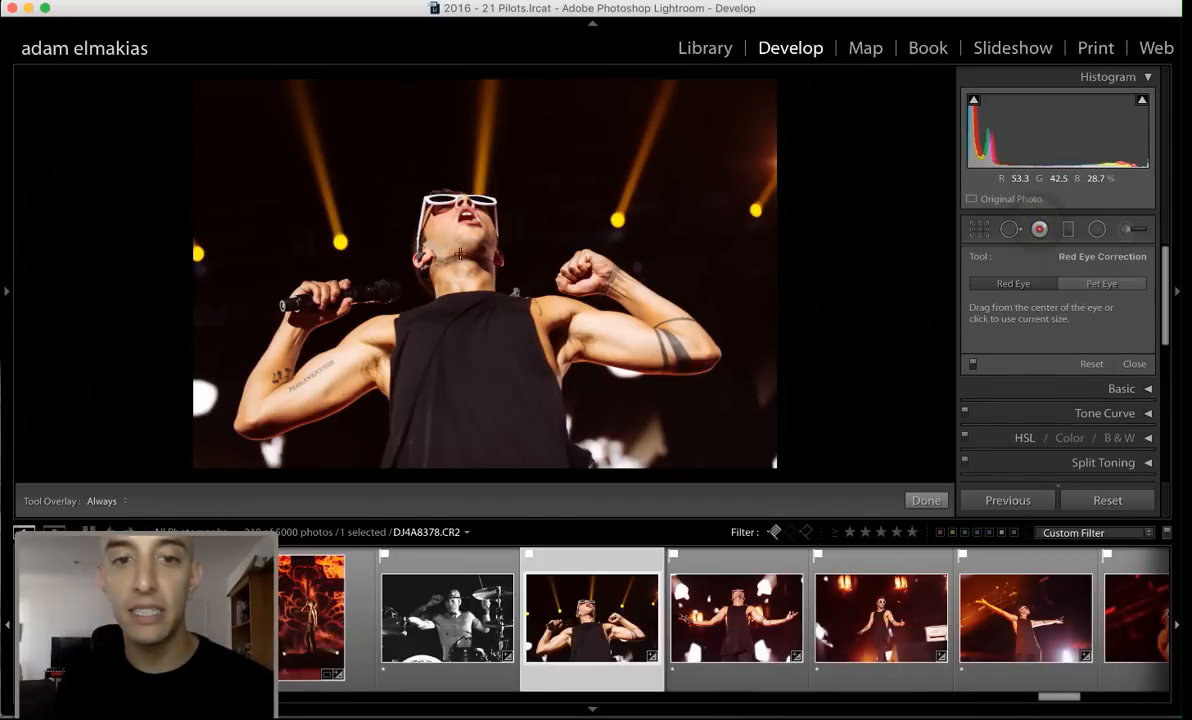
left_click_drag(459, 254, 458, 205)
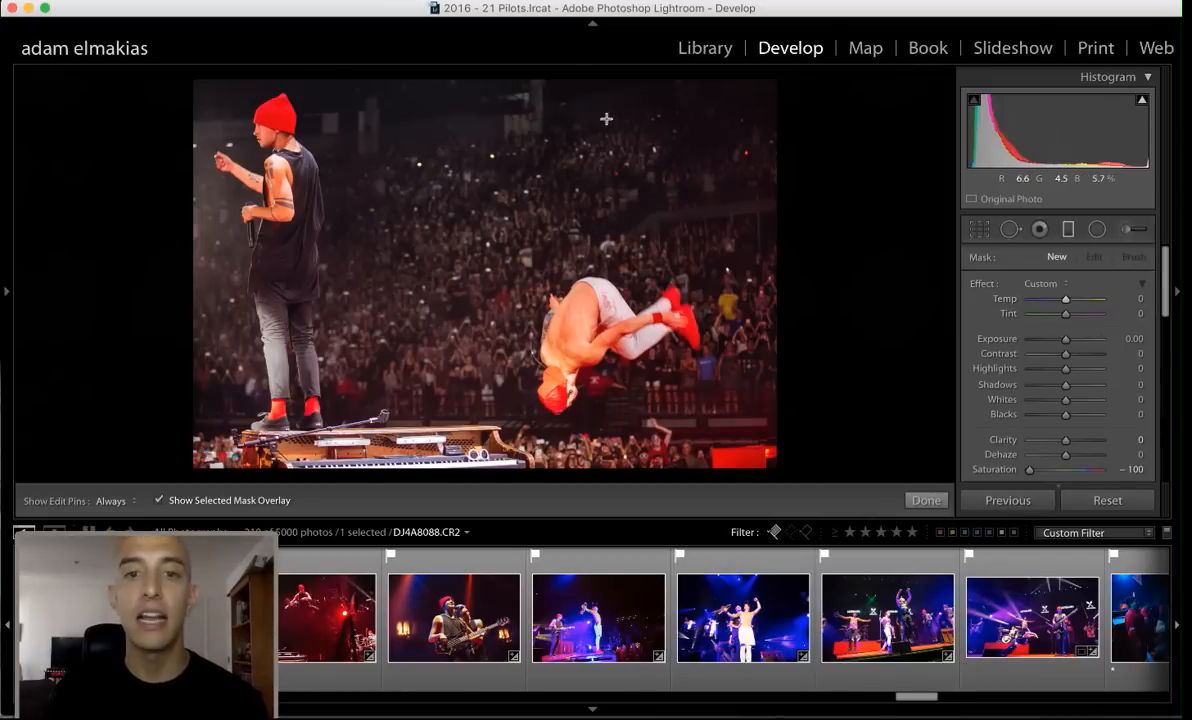
Draw a graduated filter with Saturation −100 from the top edge of DJ4A8088.CR2 down to the piano, and check it without the mask overlay
left_click_drag(461, 83, 464, 441)
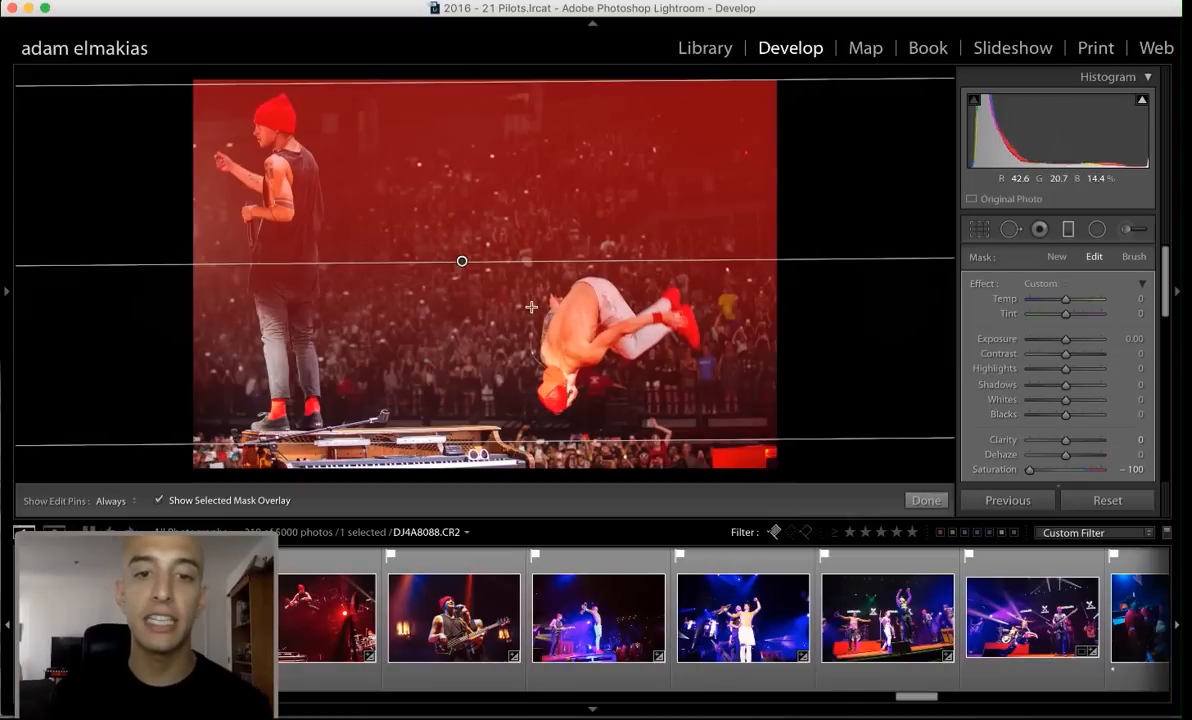
left_click(285, 501)
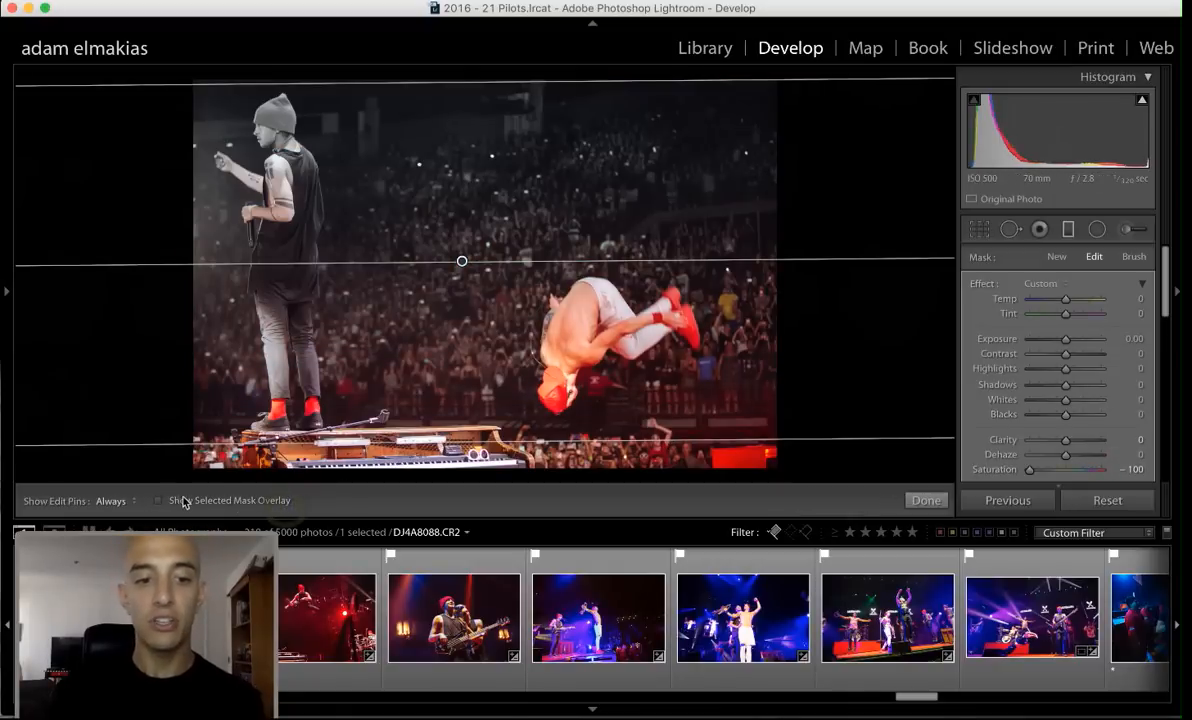
left_click(180, 503)
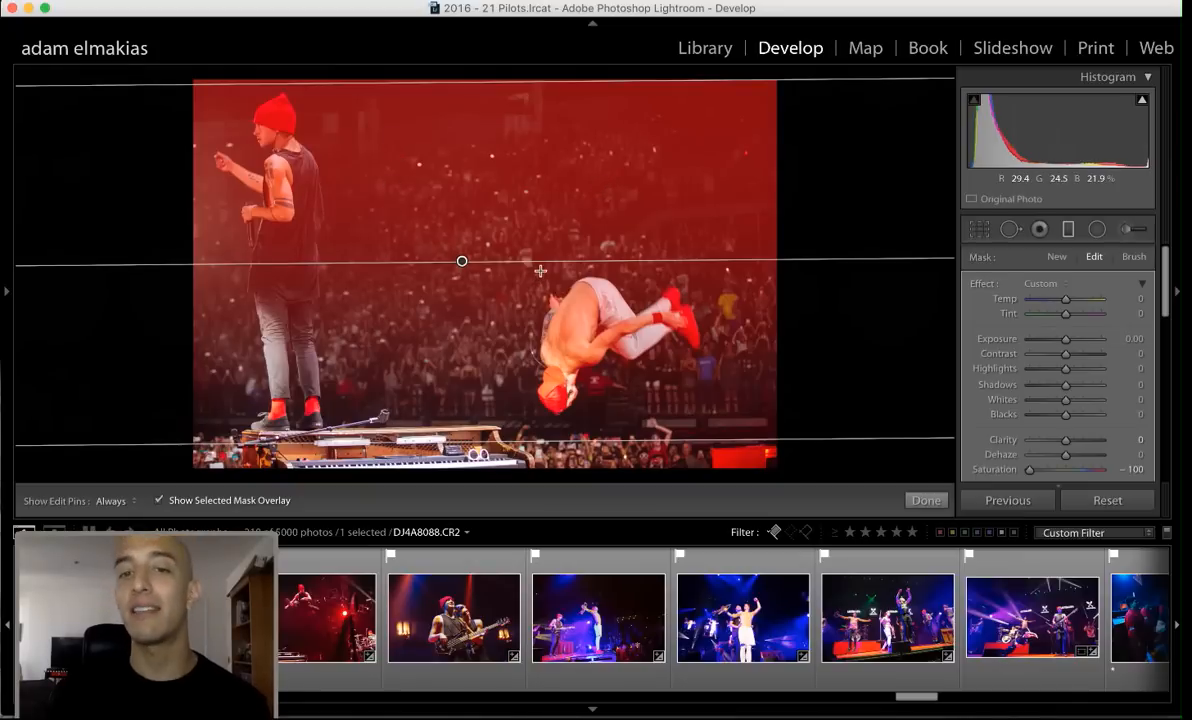
Hide the mask overlay, shift and tilt the graduated filter diagonally across the crowd, and reset its Saturation to 0
left_click_drag(462, 261, 462, 219)
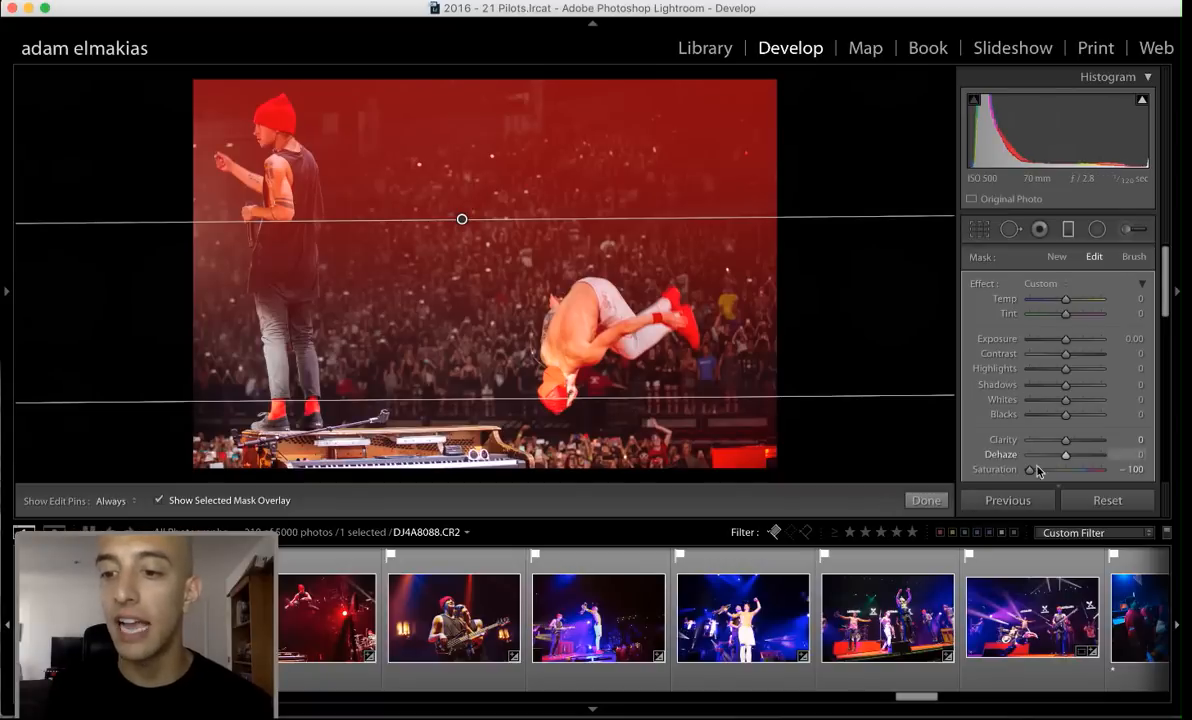
left_click(212, 505)
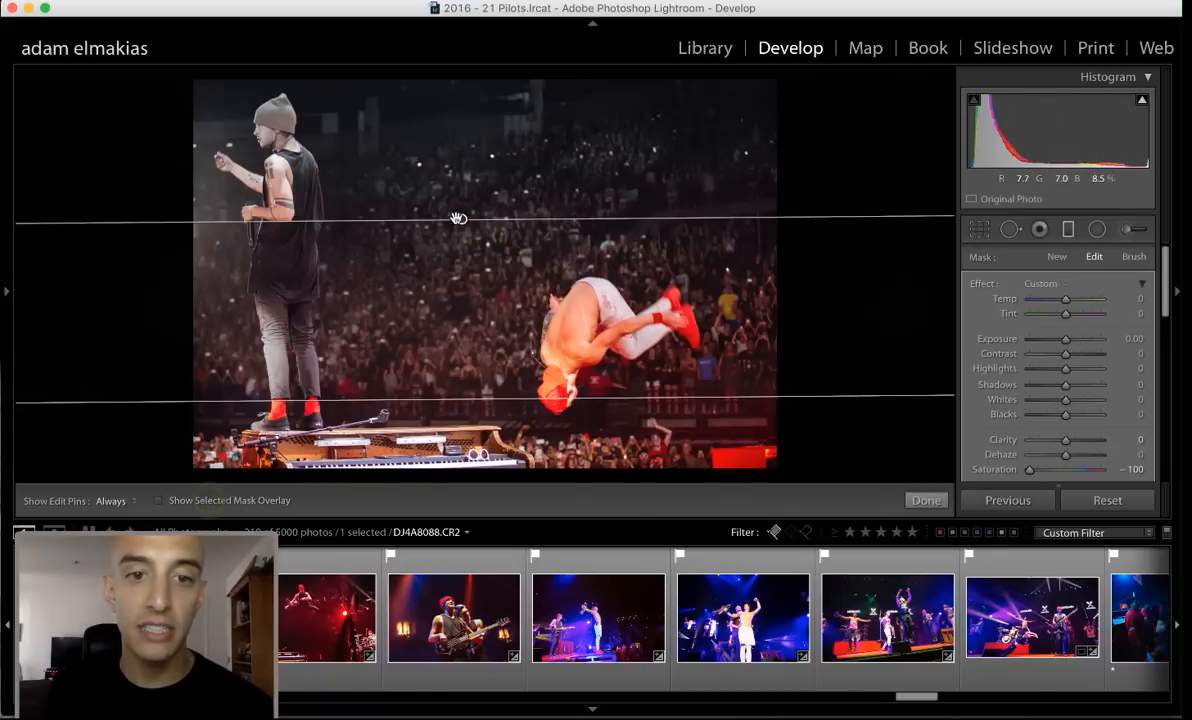
left_click_drag(460, 218, 392, 146)
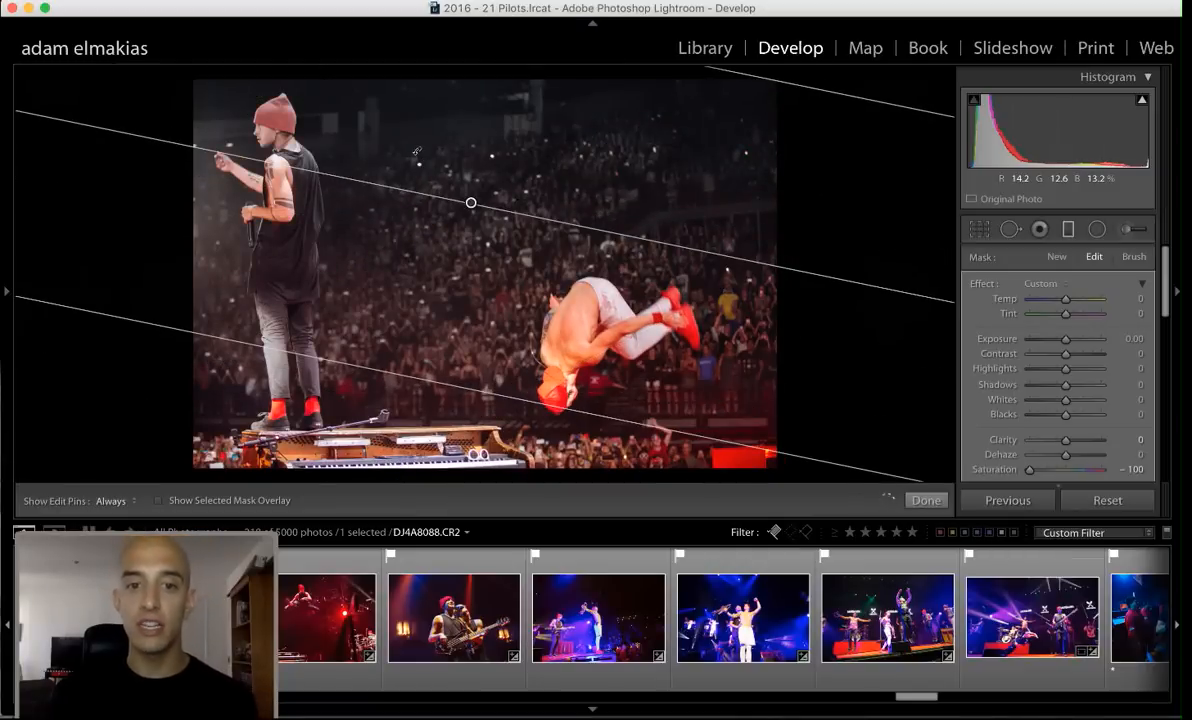
left_click_drag(472, 203, 585, 185)
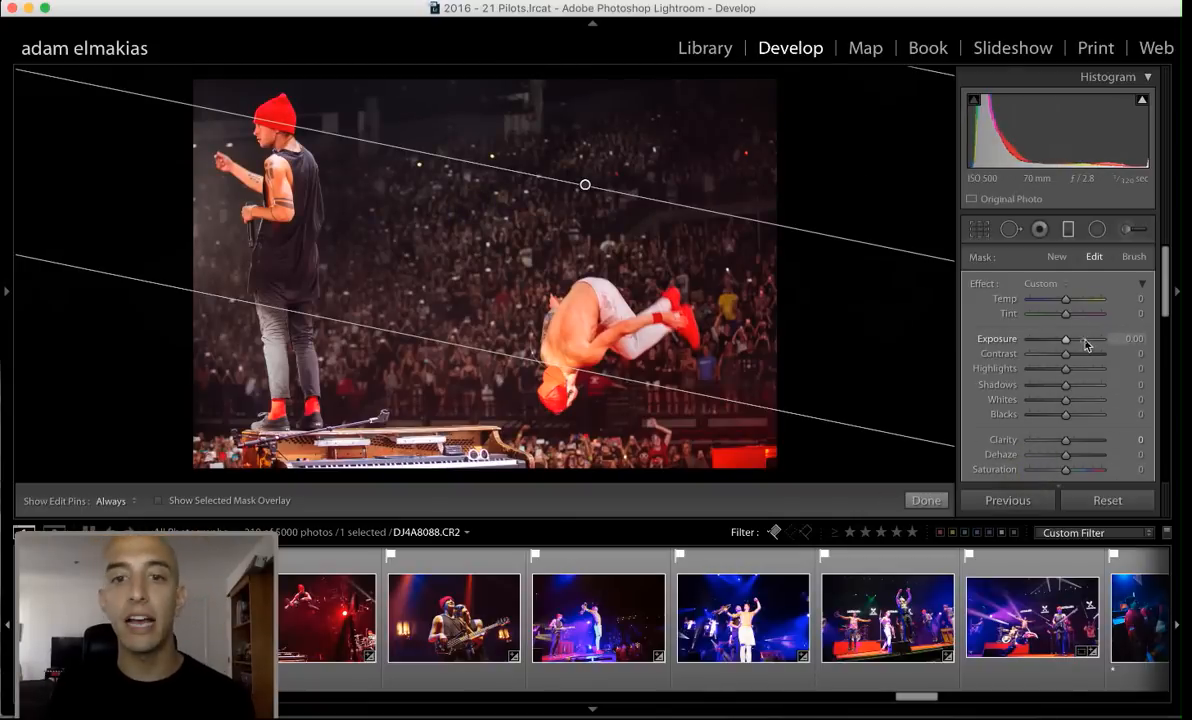
Rotate the graduated filter around its pin with Exposure at 4.00, and set Exposure to 0.86 and Highlights to −84
left_click_drag(1085, 339, 1125, 339)
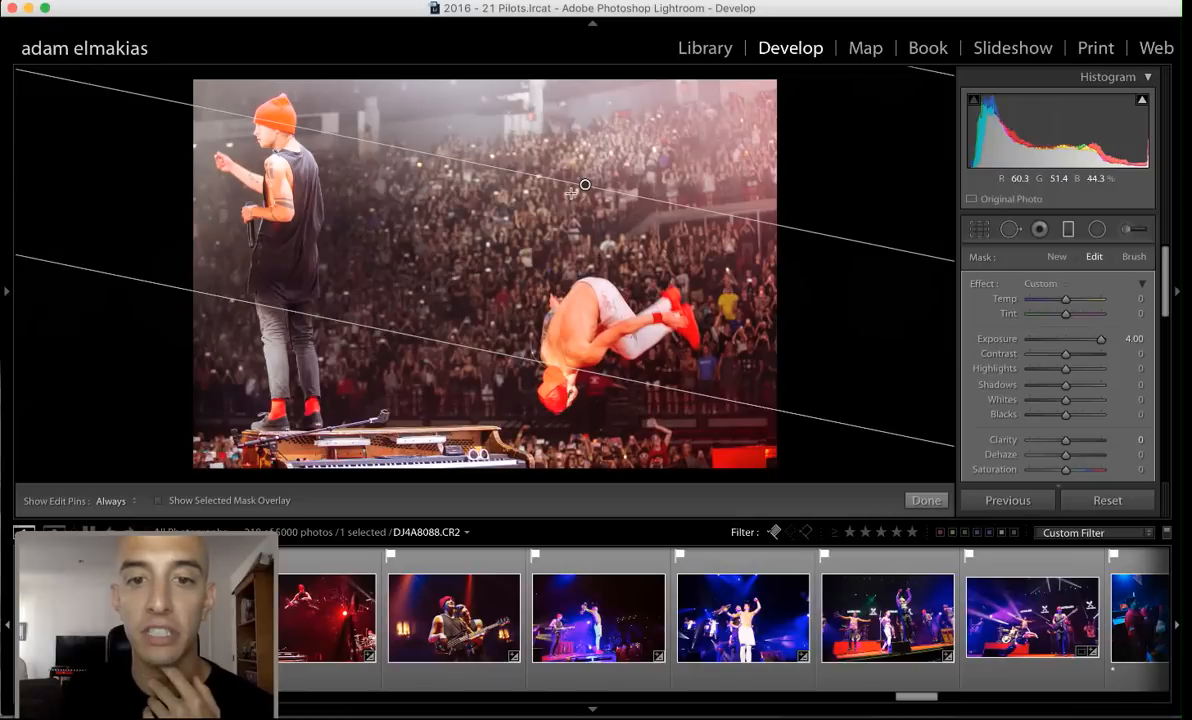
left_click_drag(574, 185, 968, 316)
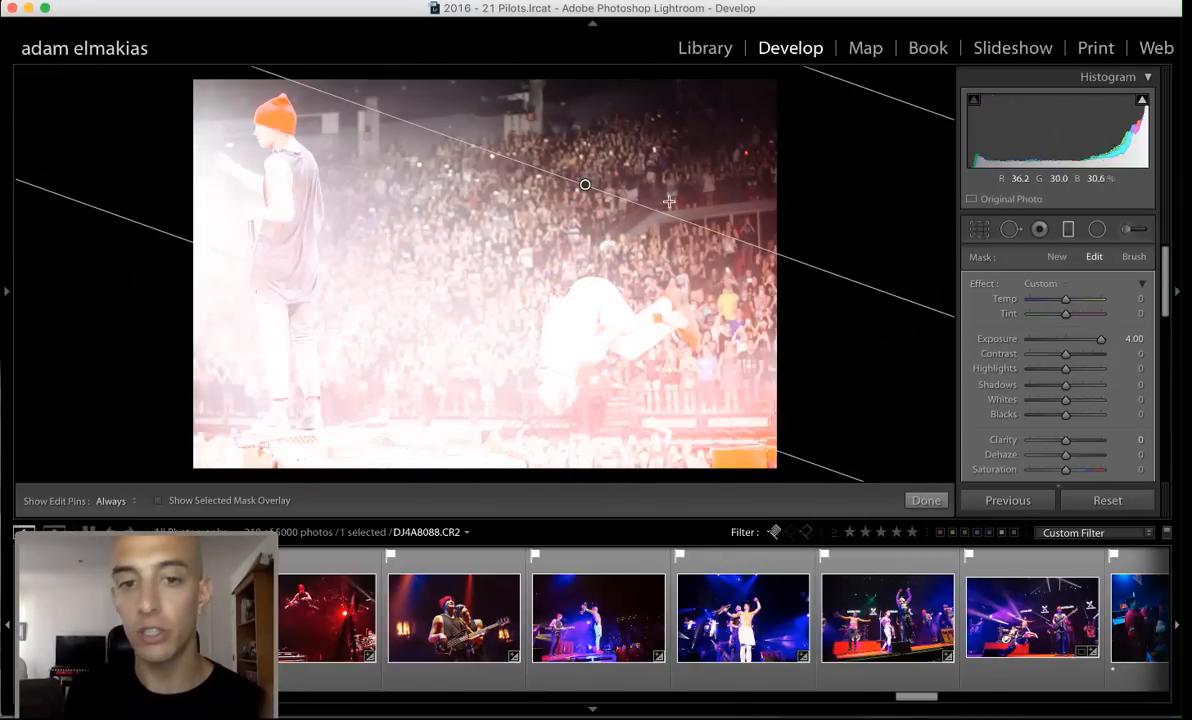
left_click(1073, 339)
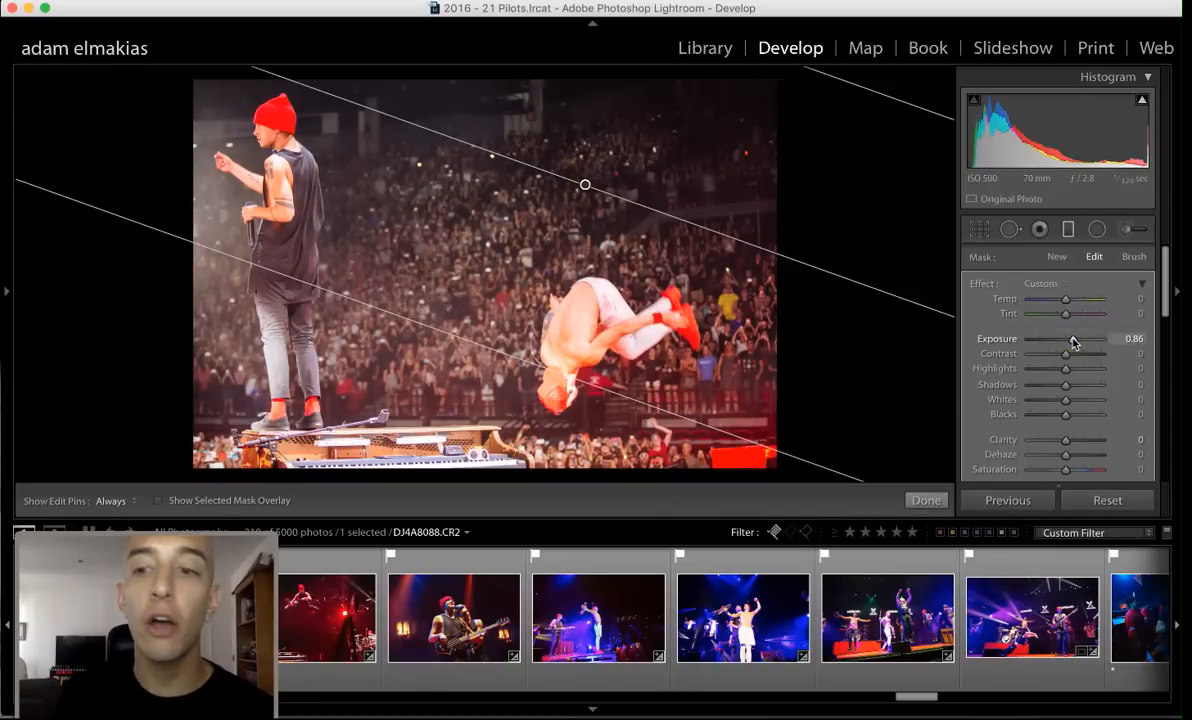
scroll(1050, 360, "down", 1)
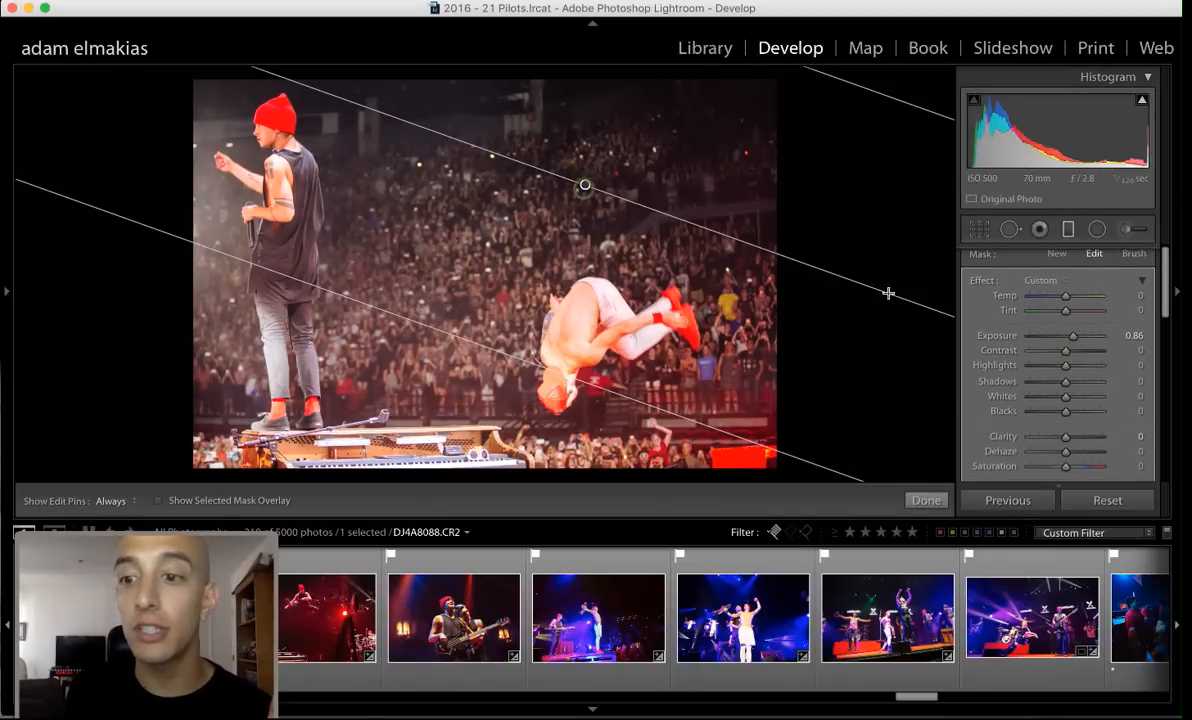
left_click_drag(1065, 365, 1035, 365)
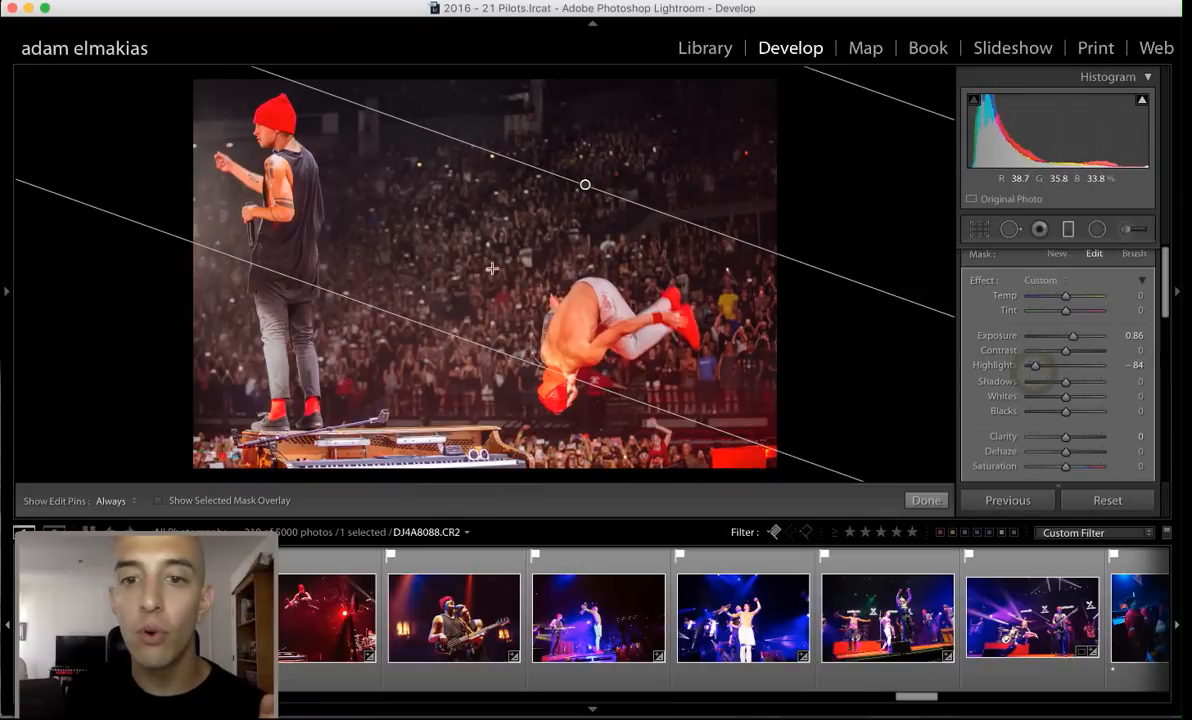
Add a second, nearly vertical graduated filter through the flipping performer, with Whites at −100 and Blacks at 57
left_click_drag(669, 215, 574, 273)
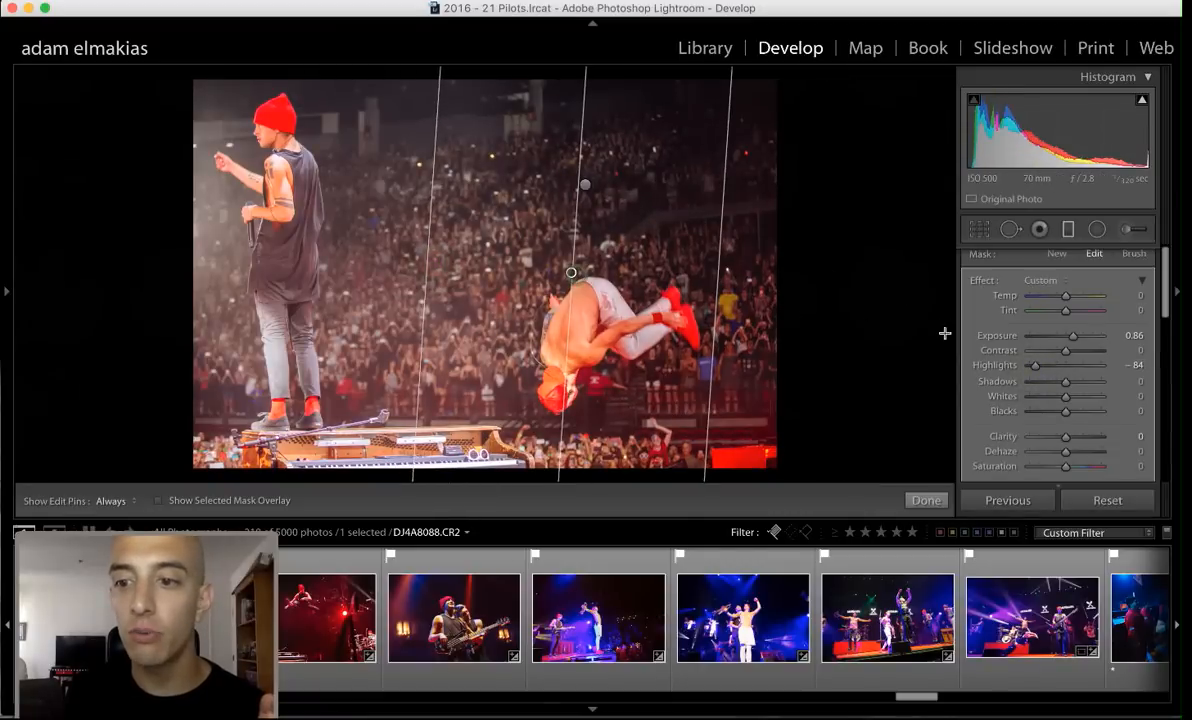
left_click_drag(1065, 396, 995, 406)
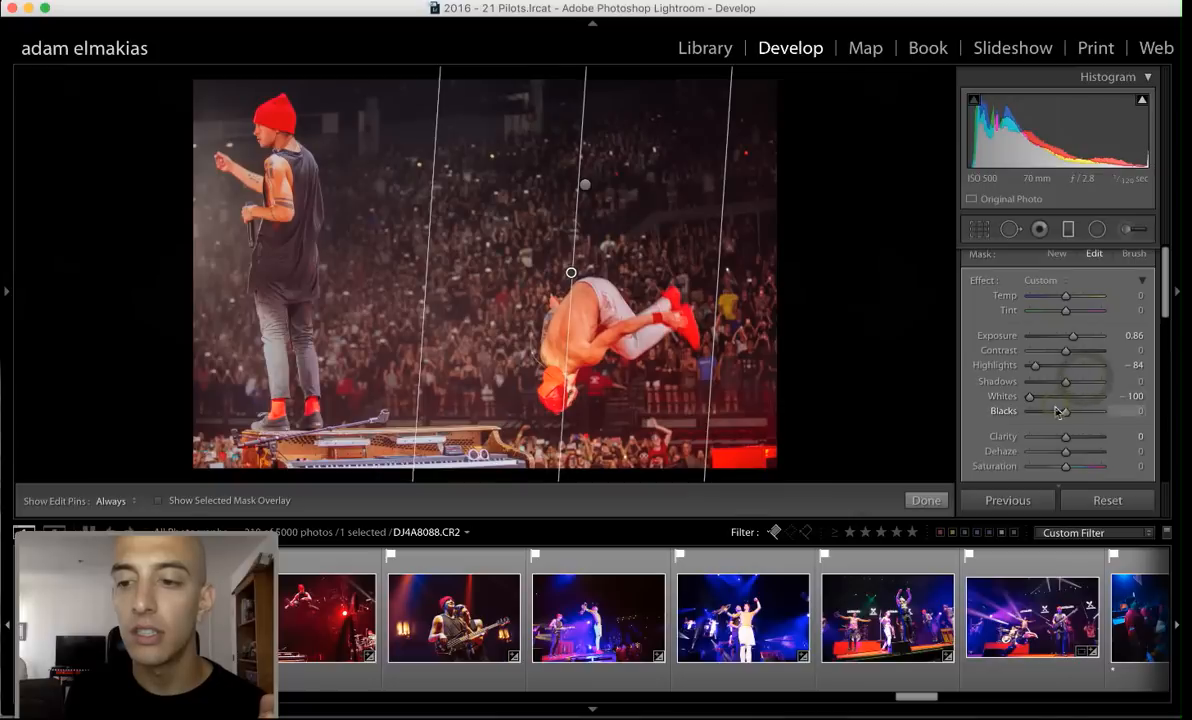
left_click_drag(1088, 421, 1087, 412)
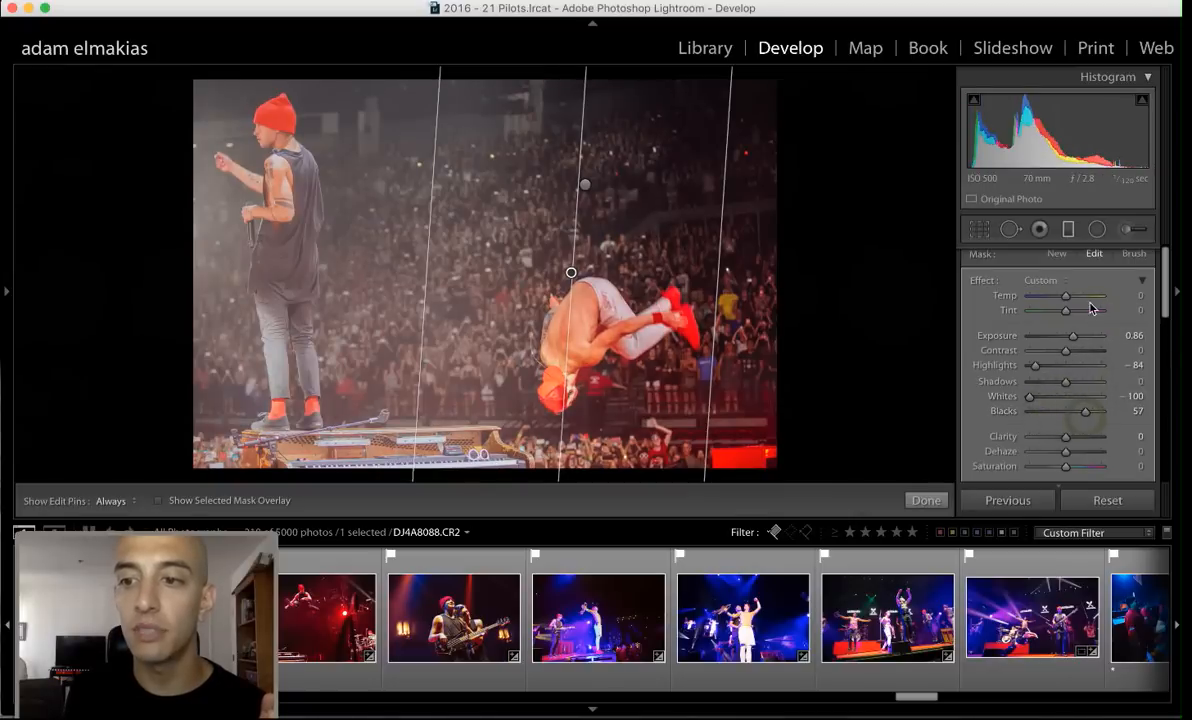
Set the second graduated filter's Temp to 70, and delete both graduated filters from DJ4A8088.CR2
left_click_drag(1065, 296, 1091, 296)
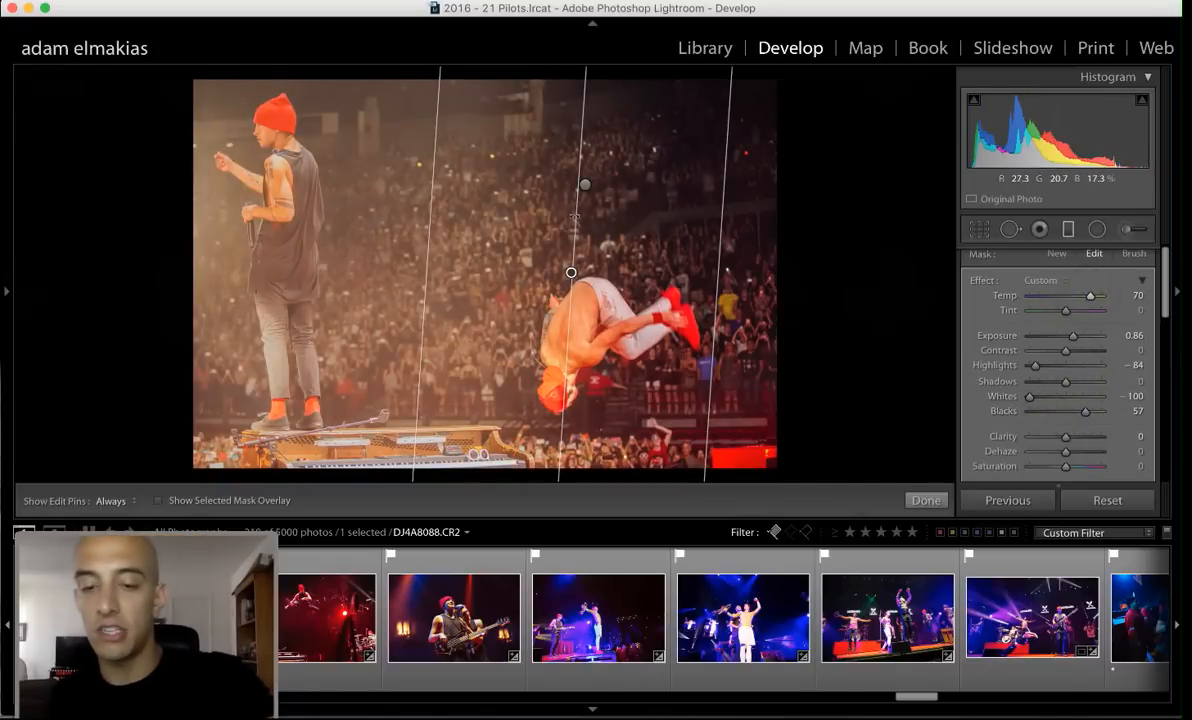
key("Delete")
left_click(586, 186)
key("Delete")
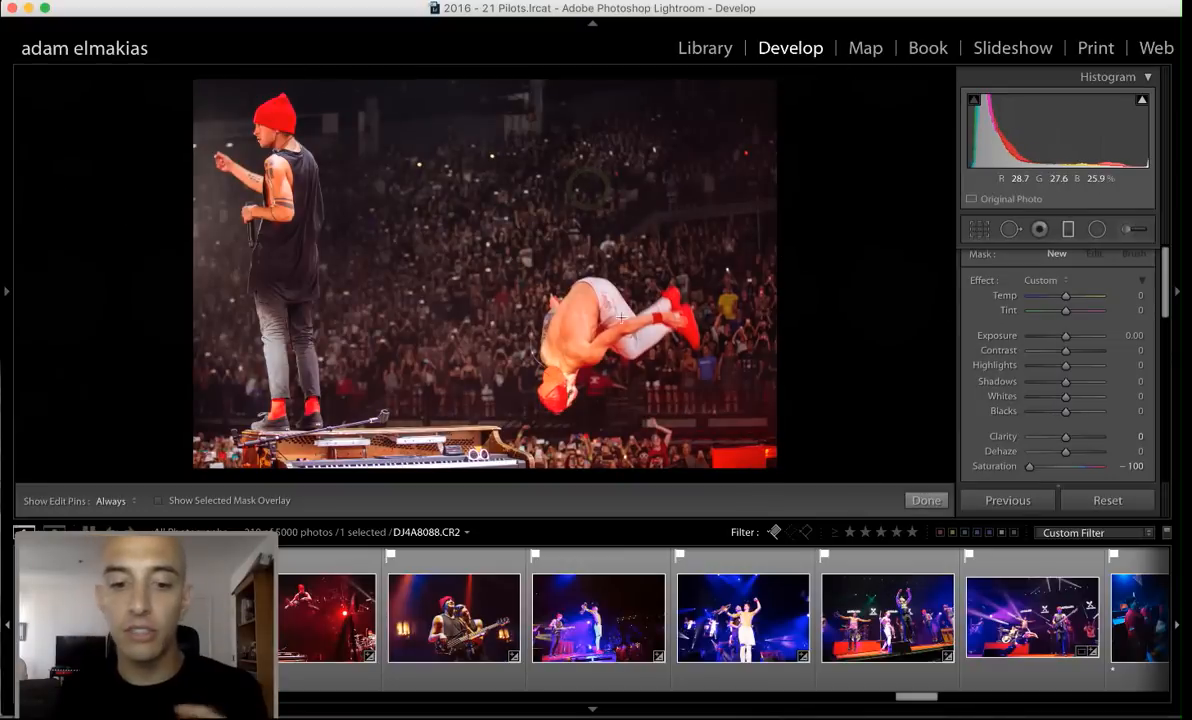
Draw a large elliptical radial filter with Saturation −100, centred on the crowd between the two performers
left_click(1098, 229)
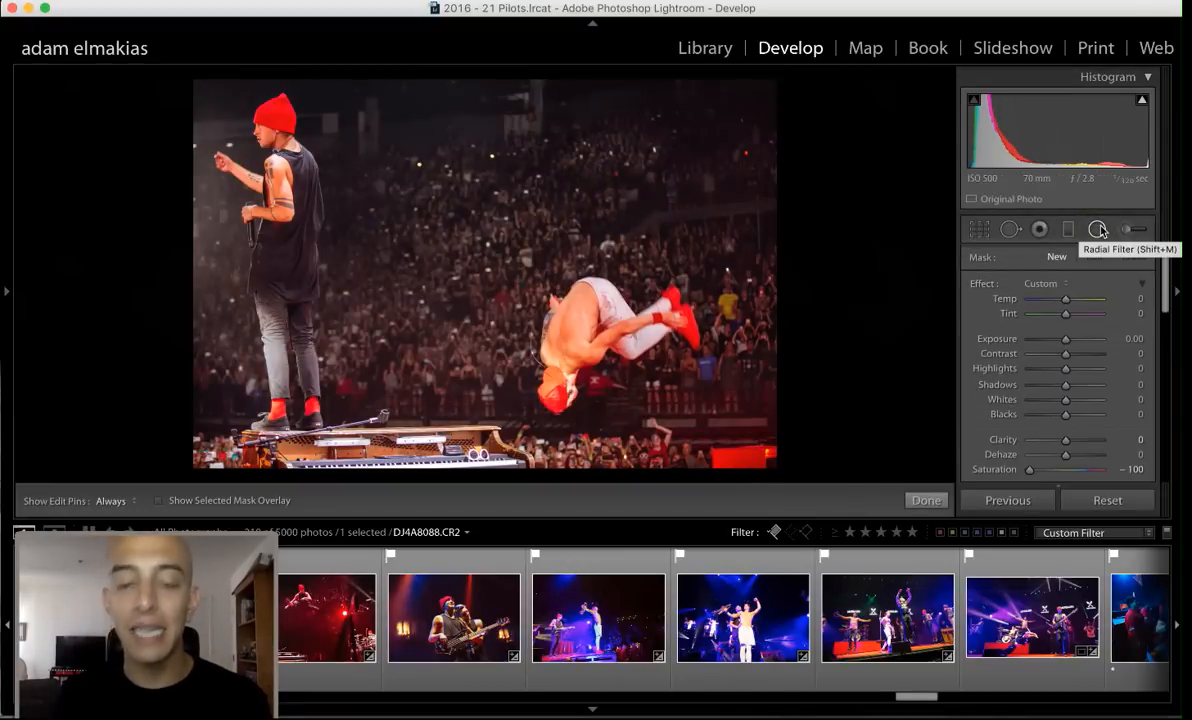
left_click_drag(414, 258, 668, 413)
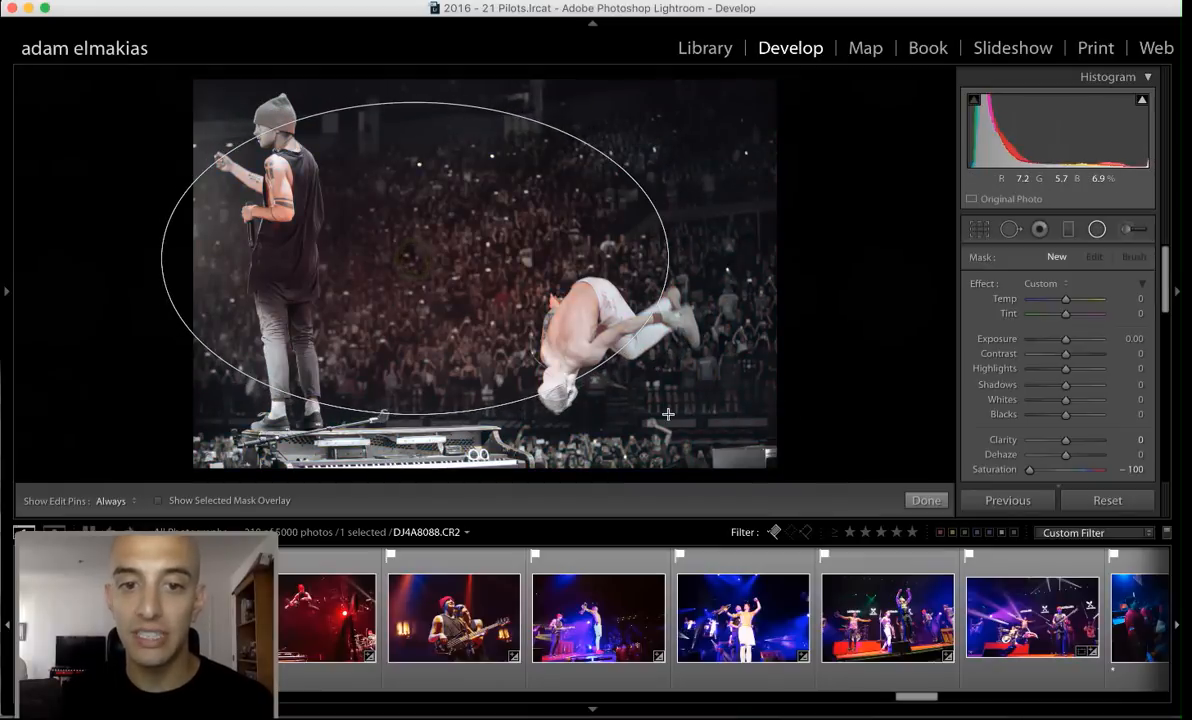
scroll(1000, 410, "down", 5)
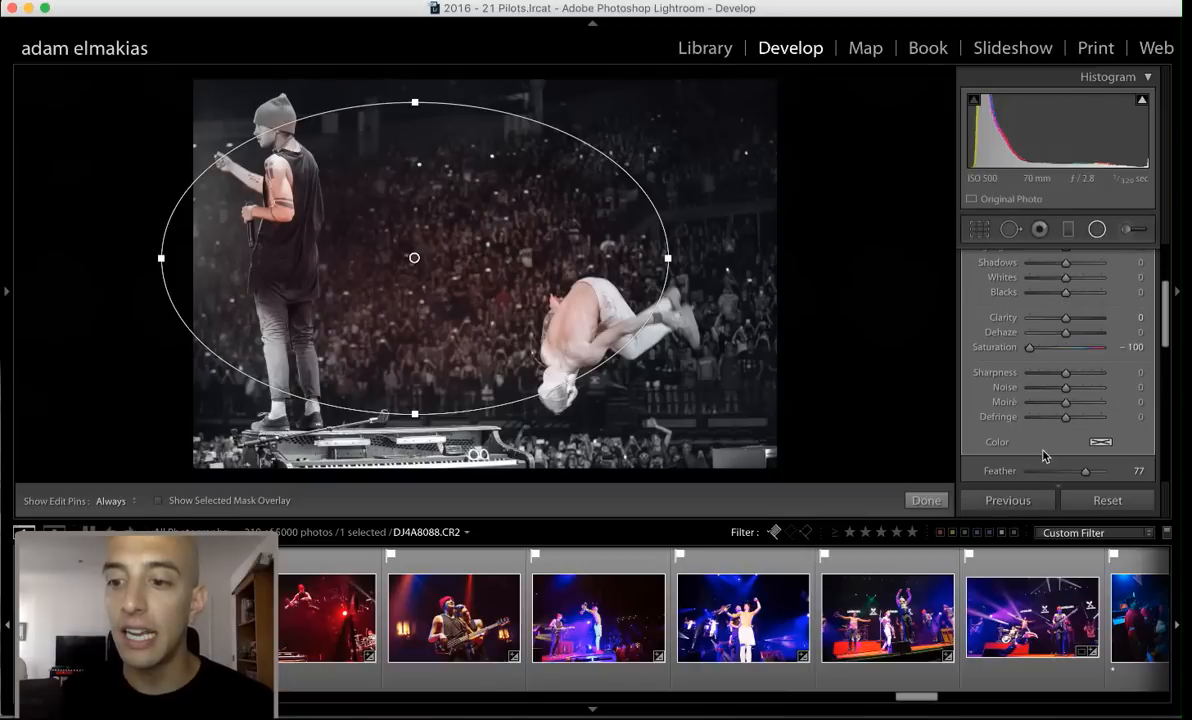
Toggle the radial filter's Invert Mask option on and off, and delete the filter
scroll(1030, 455, "down", 3)
left_click(1014, 394)
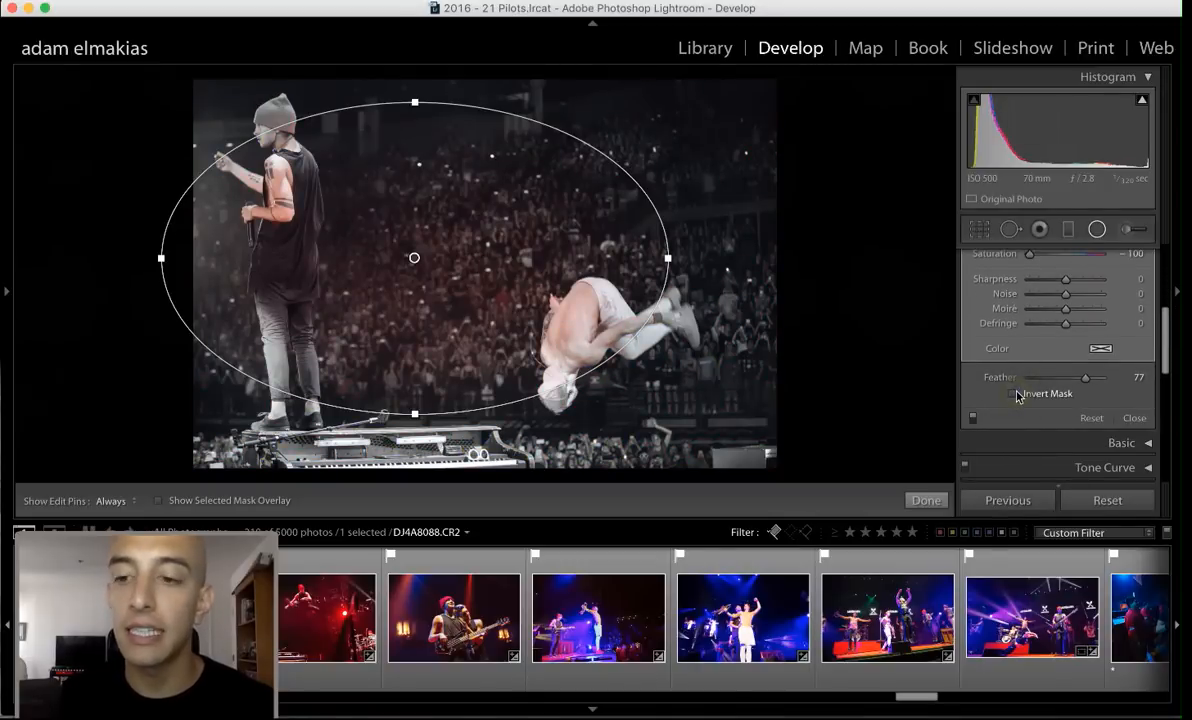
left_click(1016, 396)
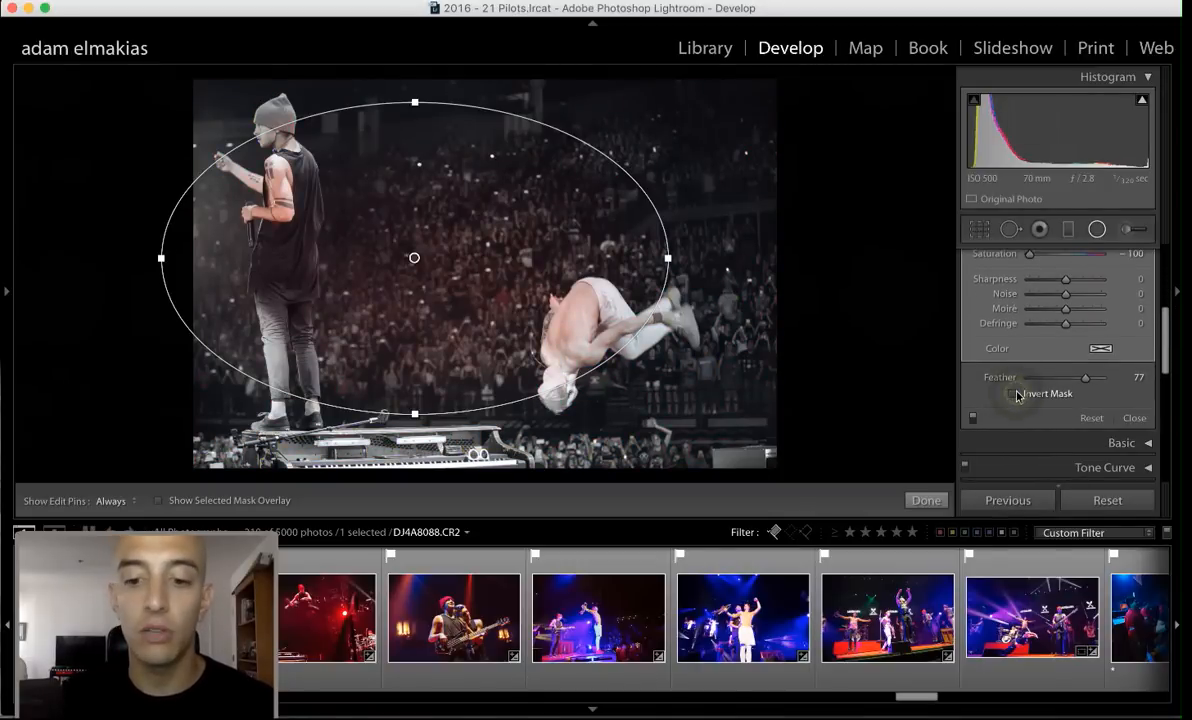
scroll(1036, 381, "up", 5)
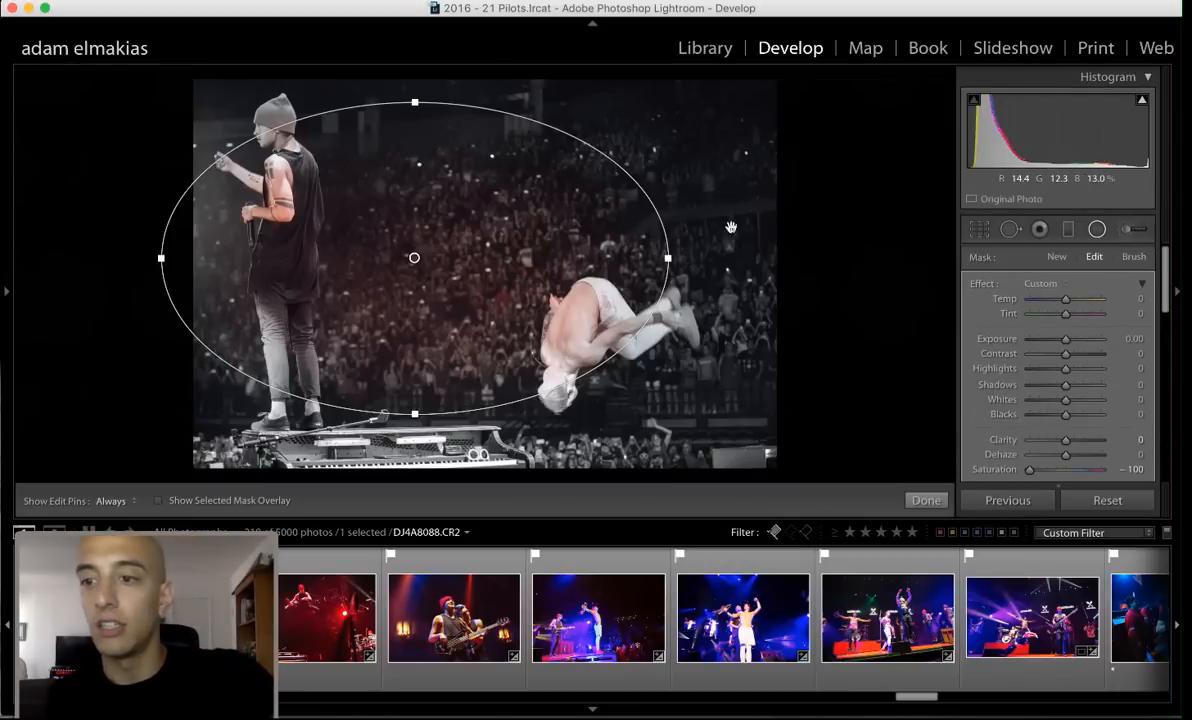
key("Delete")
Paint Adjustment Brush strokes with Saturation −100 over the standing performer and the crowd, and undo them
left_click(1129, 230)
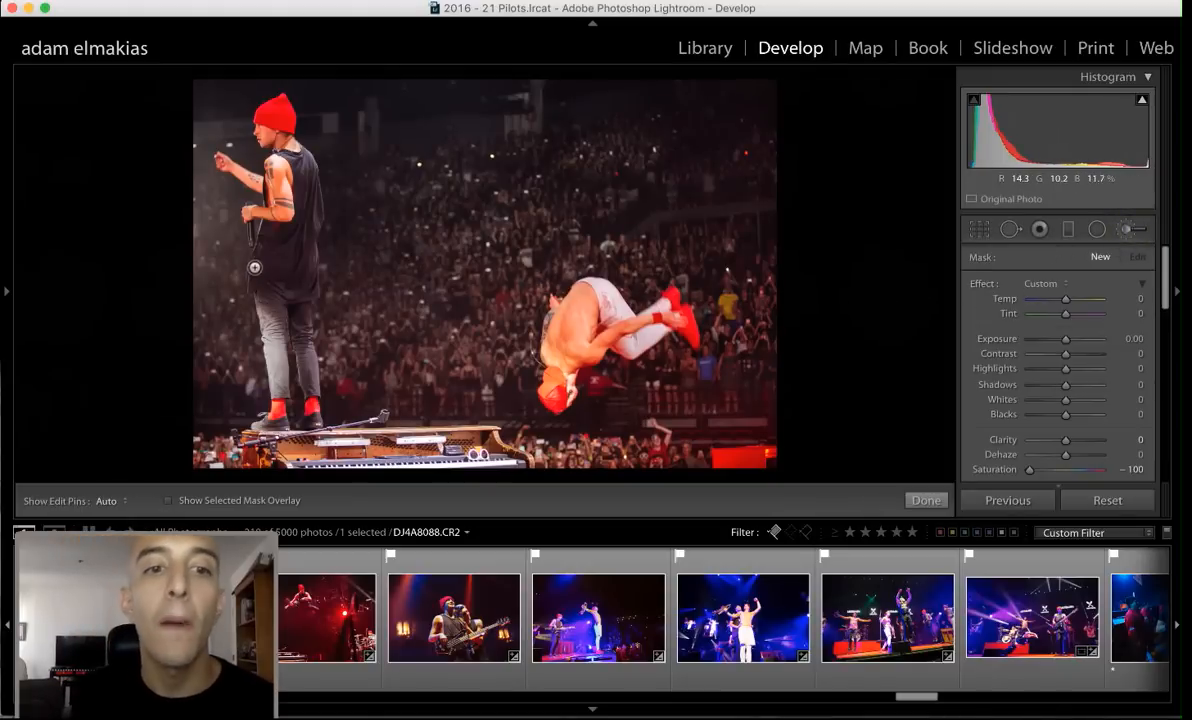
left_click_drag(259, 227, 411, 271)
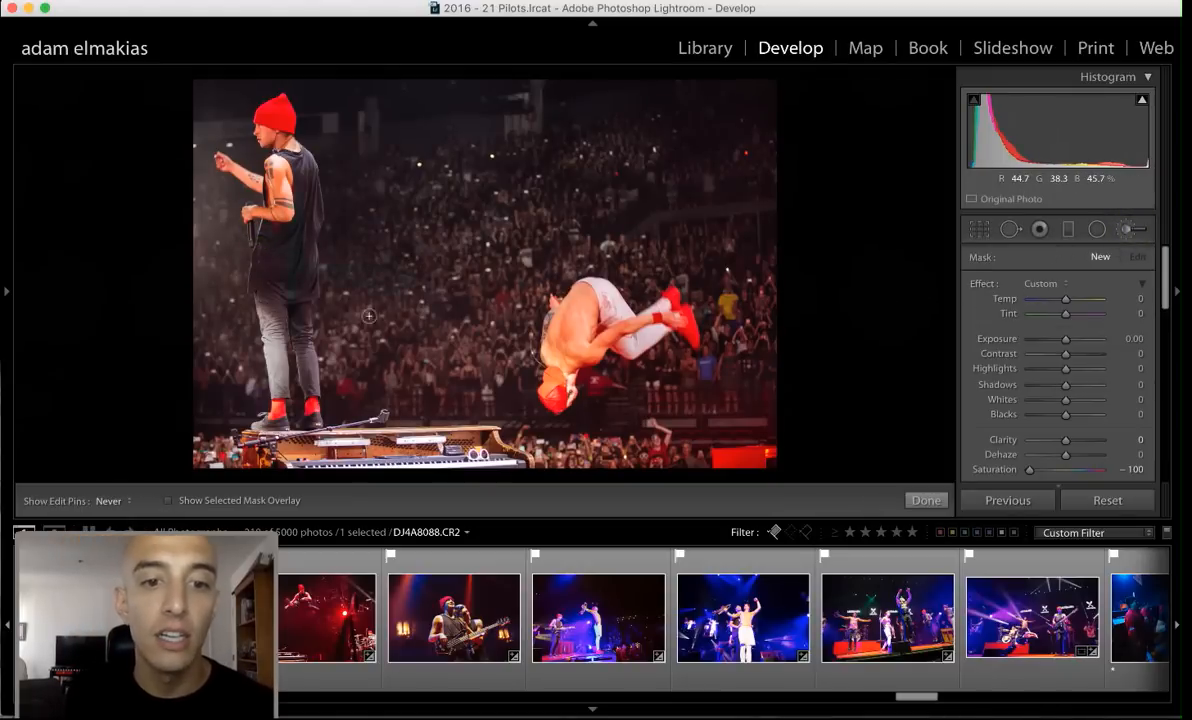
mouse_move(666, 420)
left_mouse_down()
mouse_move(600, 380)
mouse_move(564, 416)
mouse_move(606, 382)
left_mouse_up()
key("super+z")
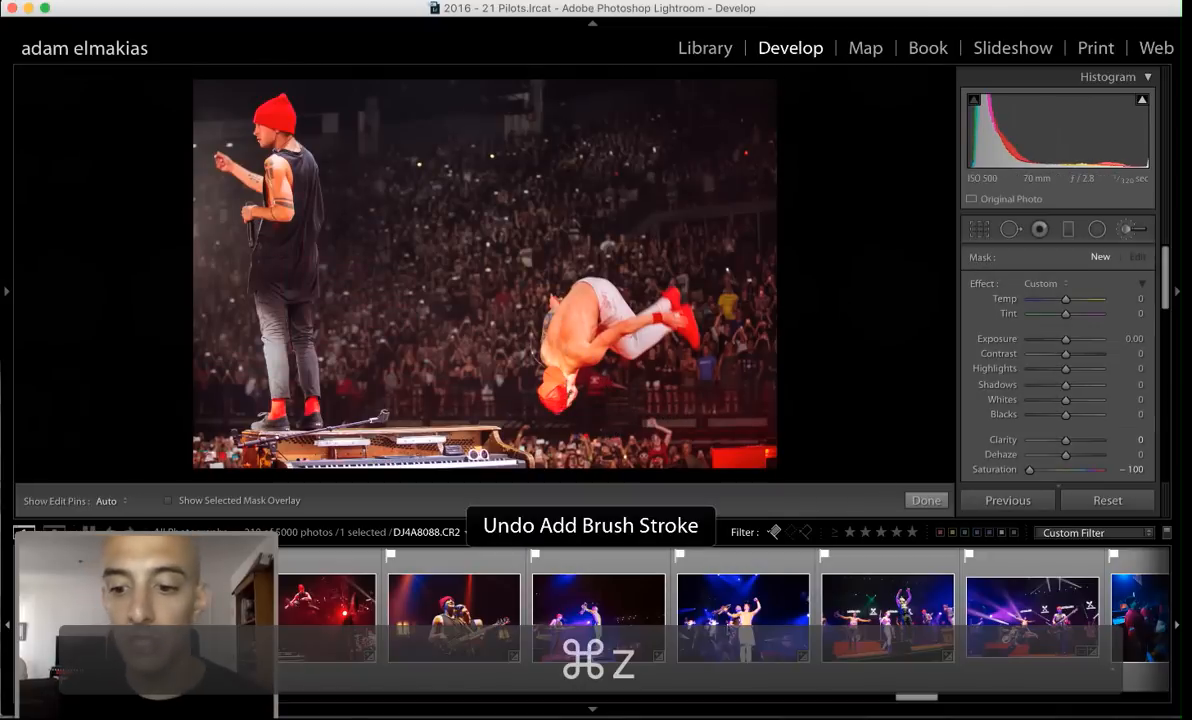
Open DJ4A8130.CR2 from the filmstrip and select the Adjustment Brush pin on the performer's head
scroll(720, 615, "down", 5)
scroll(732, 624, "down", 10)
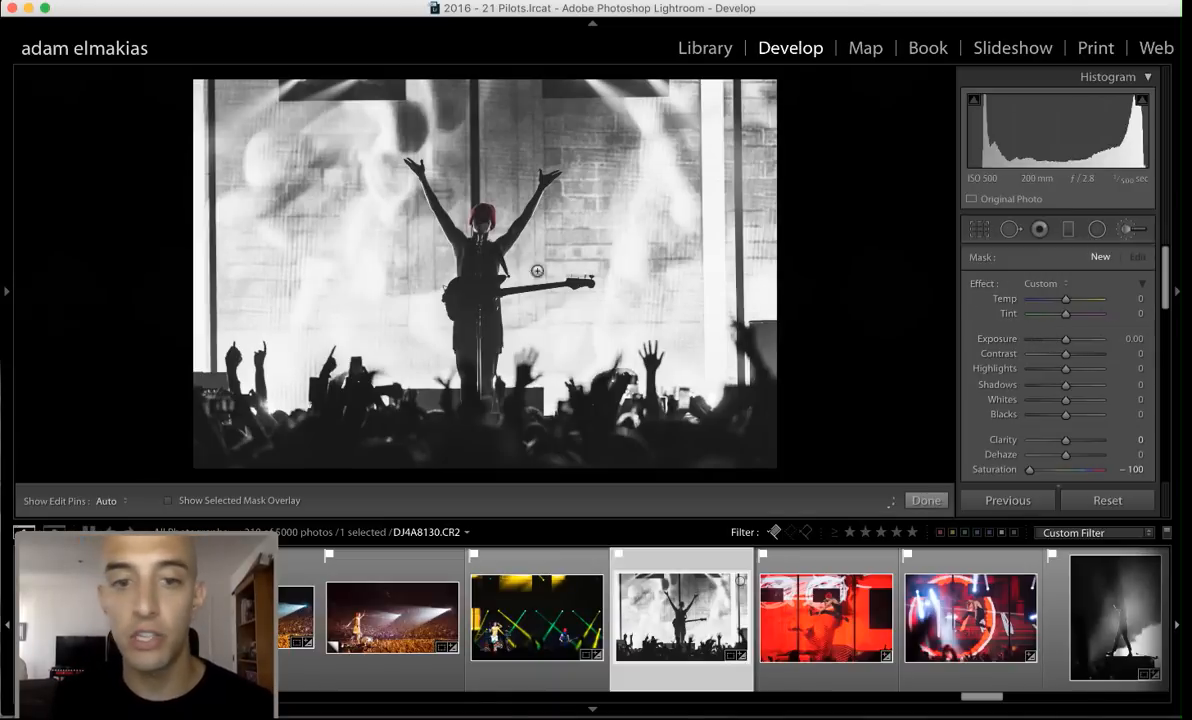
left_click(488, 229)
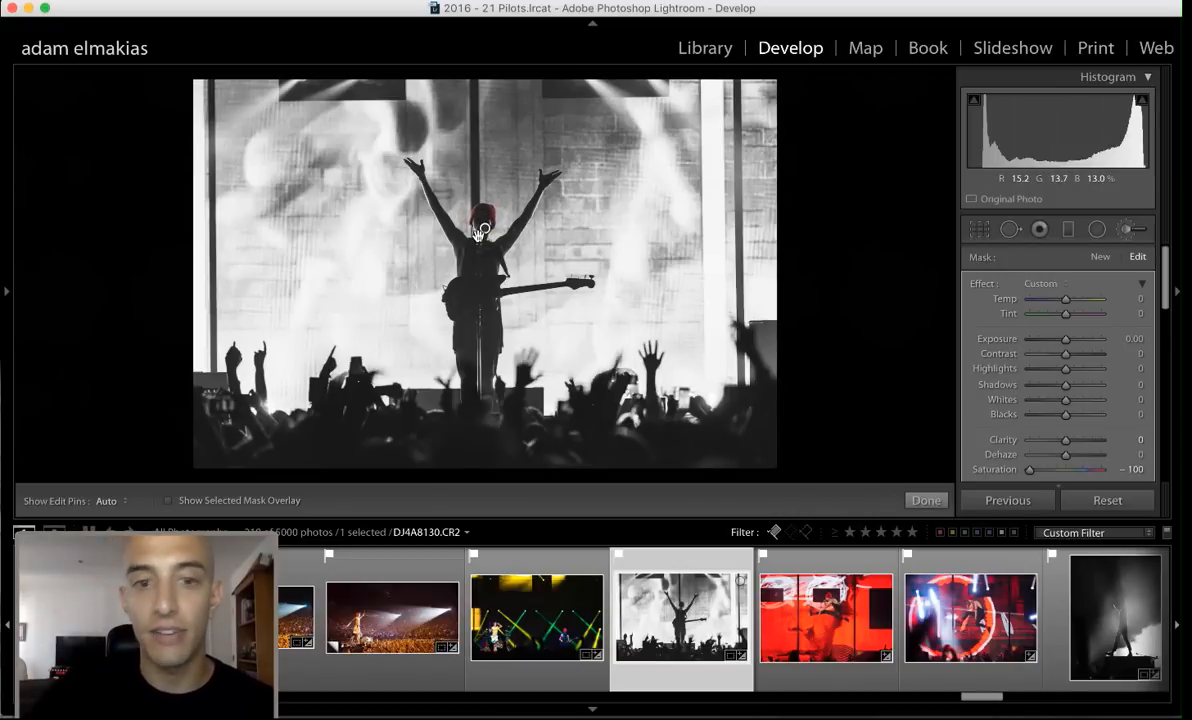
Delete the brush adjustment on the guitarist's head at a closer zoom, and undo the deletion
key("super+equal")
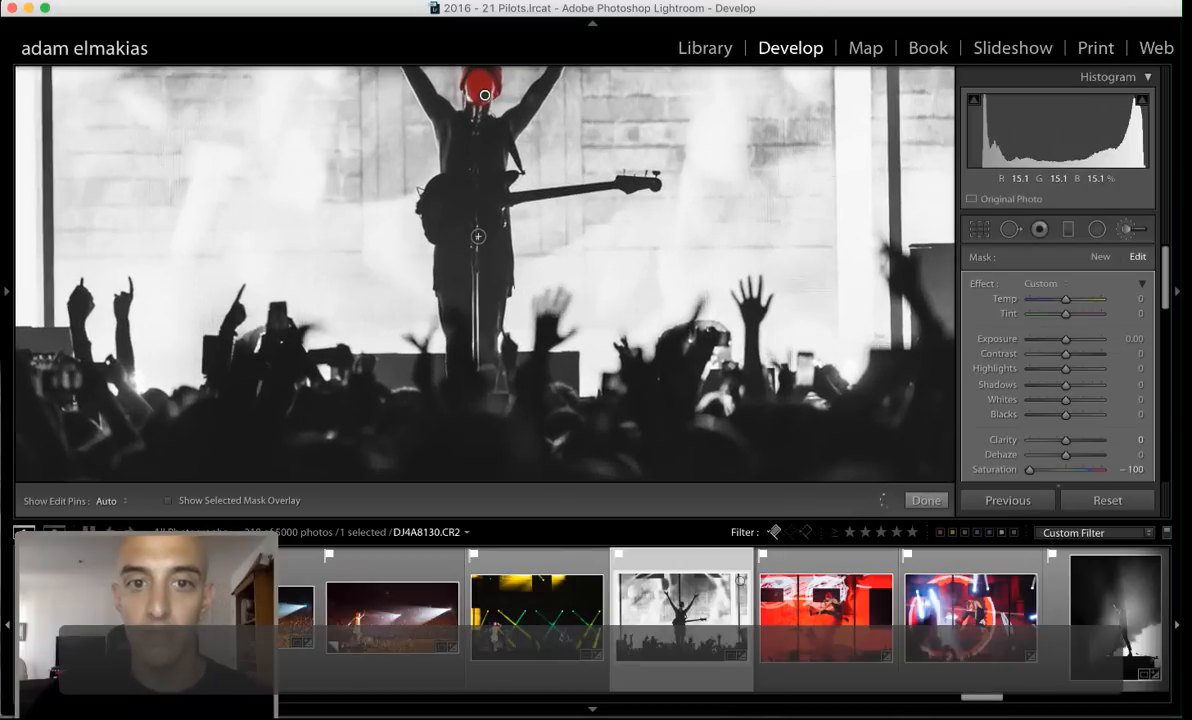
left_click_drag(475, 181, 528, 313)
key("super+z")
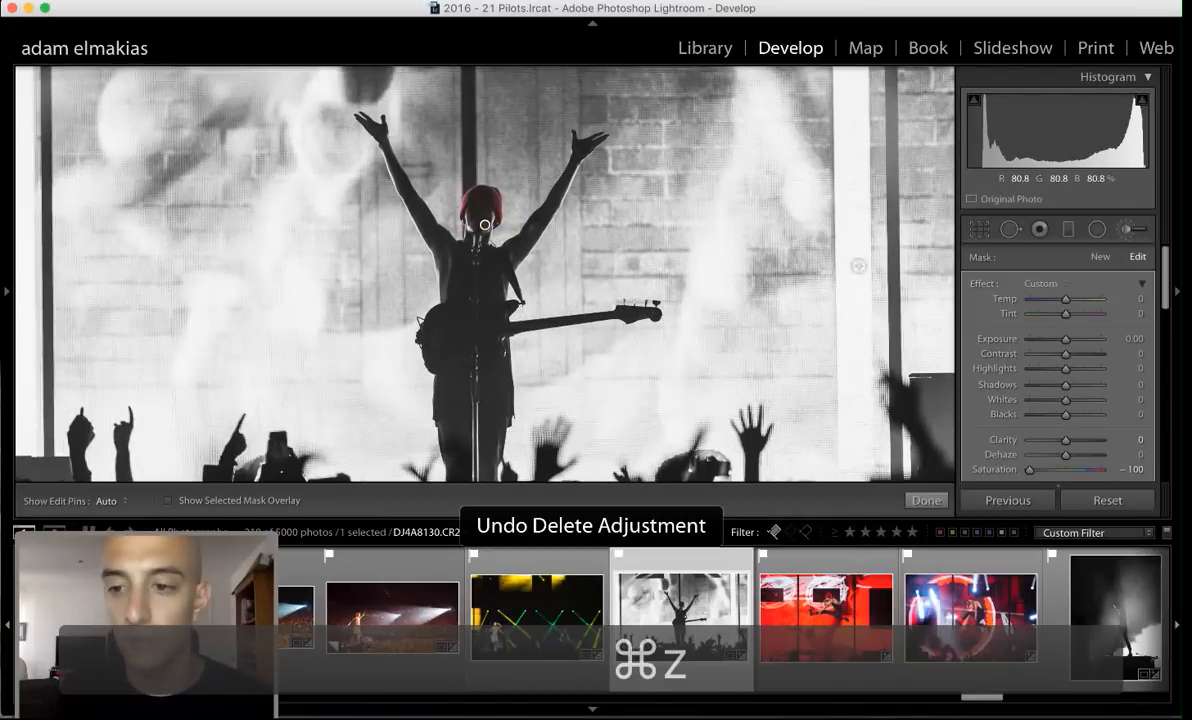
Compare the before and after versions of DJ4A8130.CR2, both zoomed in and fitted, and close the Adjustment Brush
key("backslash")
key("backslash")
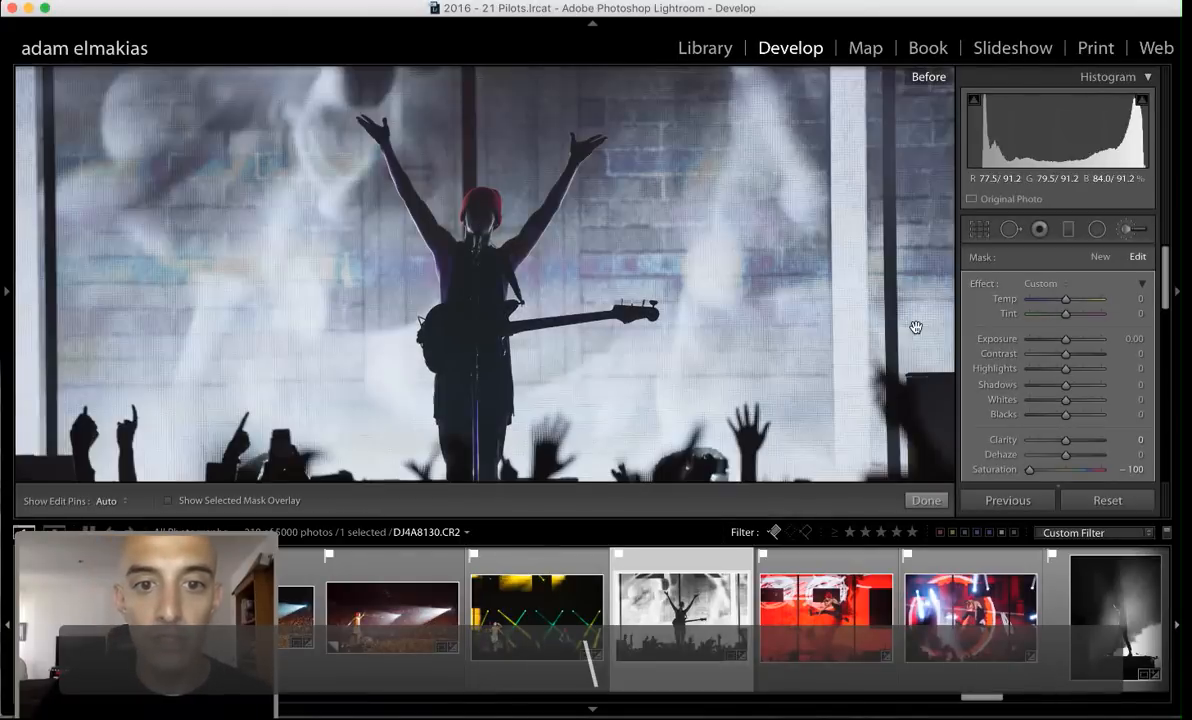
key("super+minus")
key("backslash")
key("backslash")
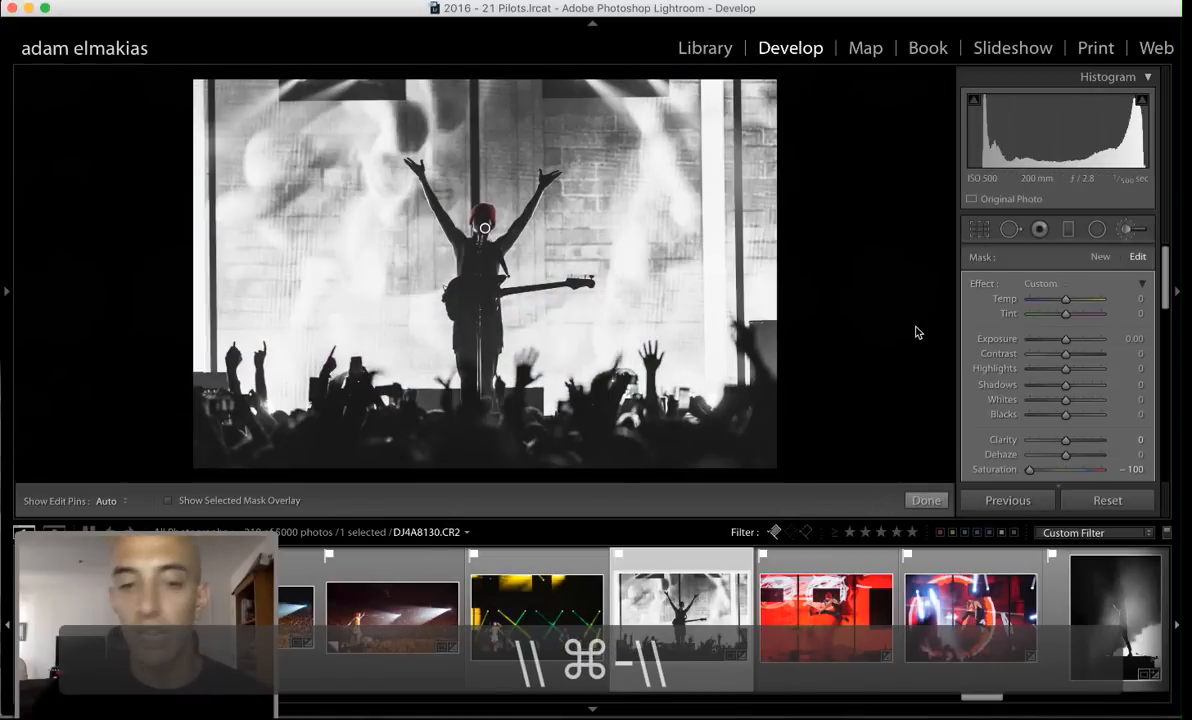
key("backslash")
key("backslash")
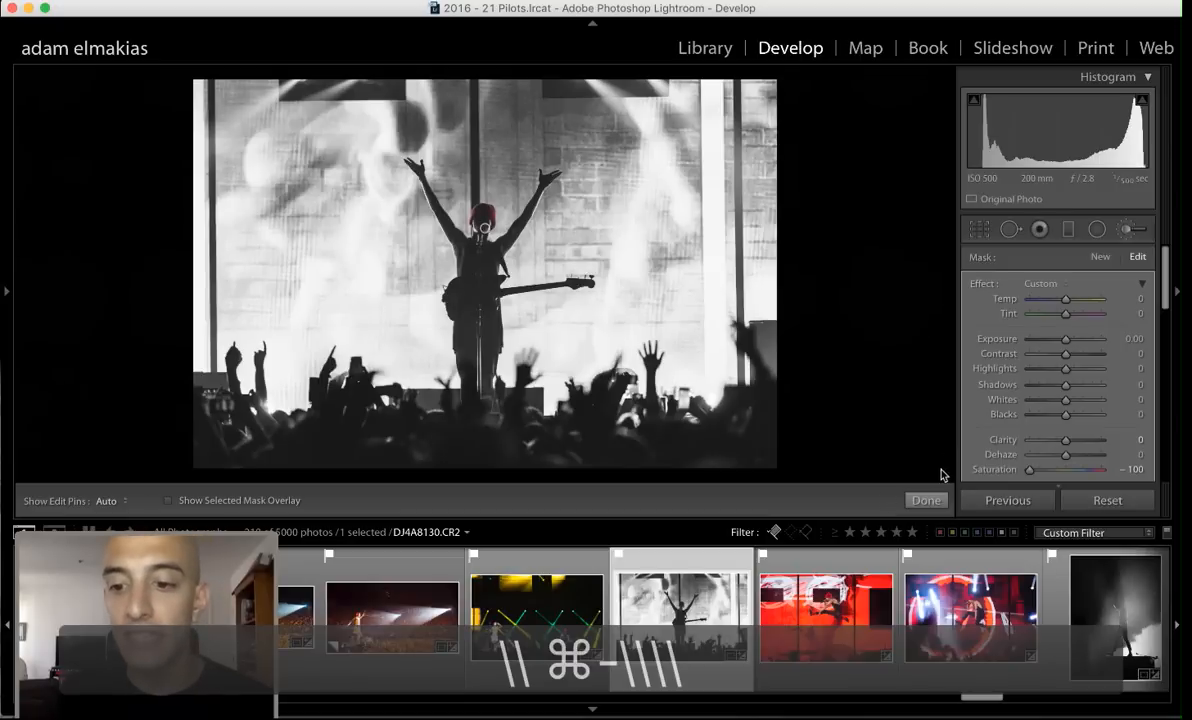
left_click(928, 499)
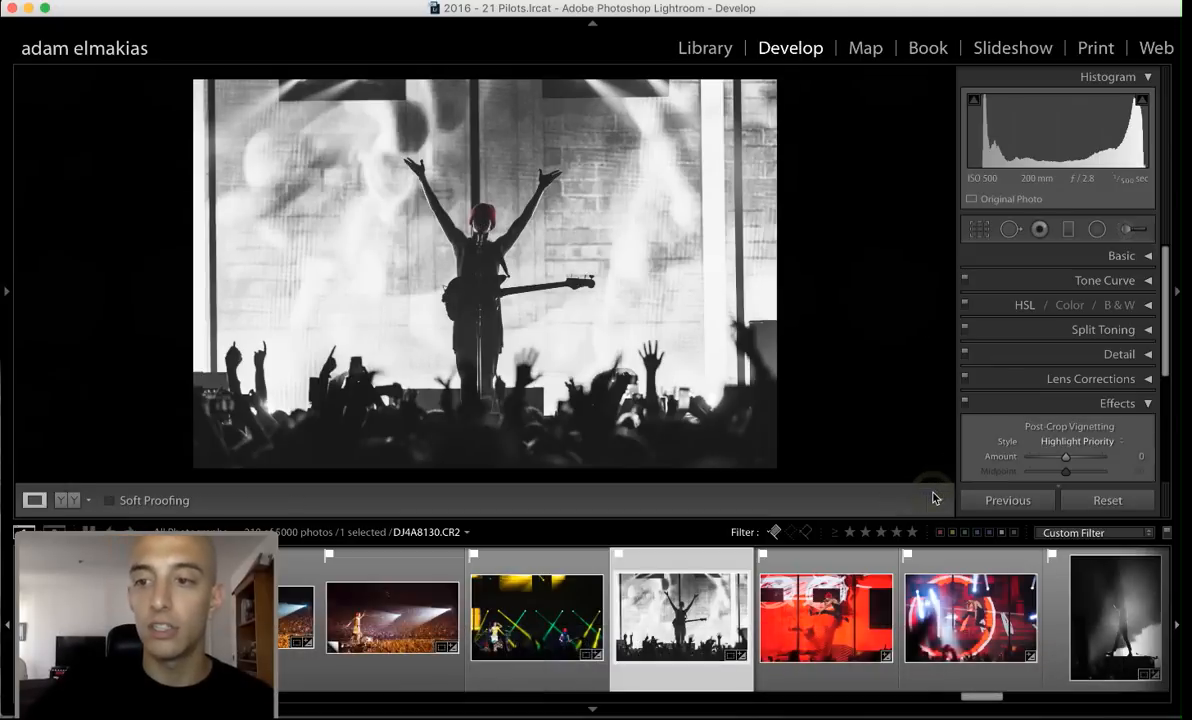
key("minus")
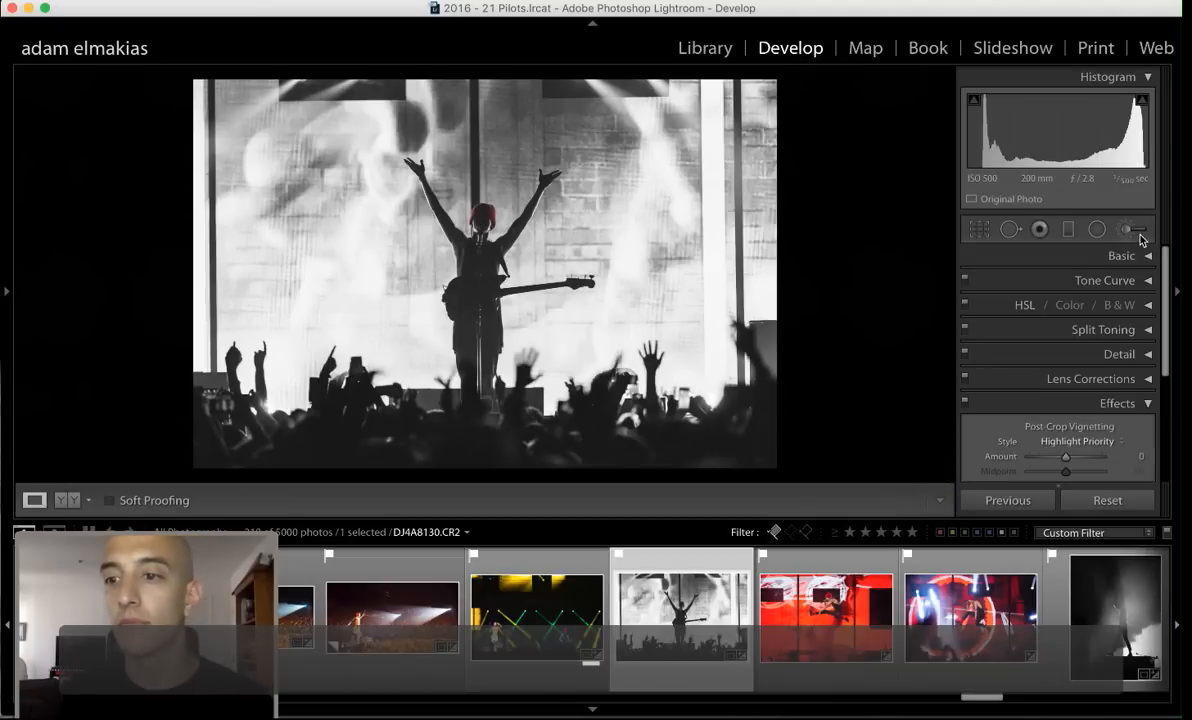
Open Crop & Straighten, review the export settings for DJ4A8130.CR2 without exporting, and close the crop tool
left_click(982, 233)
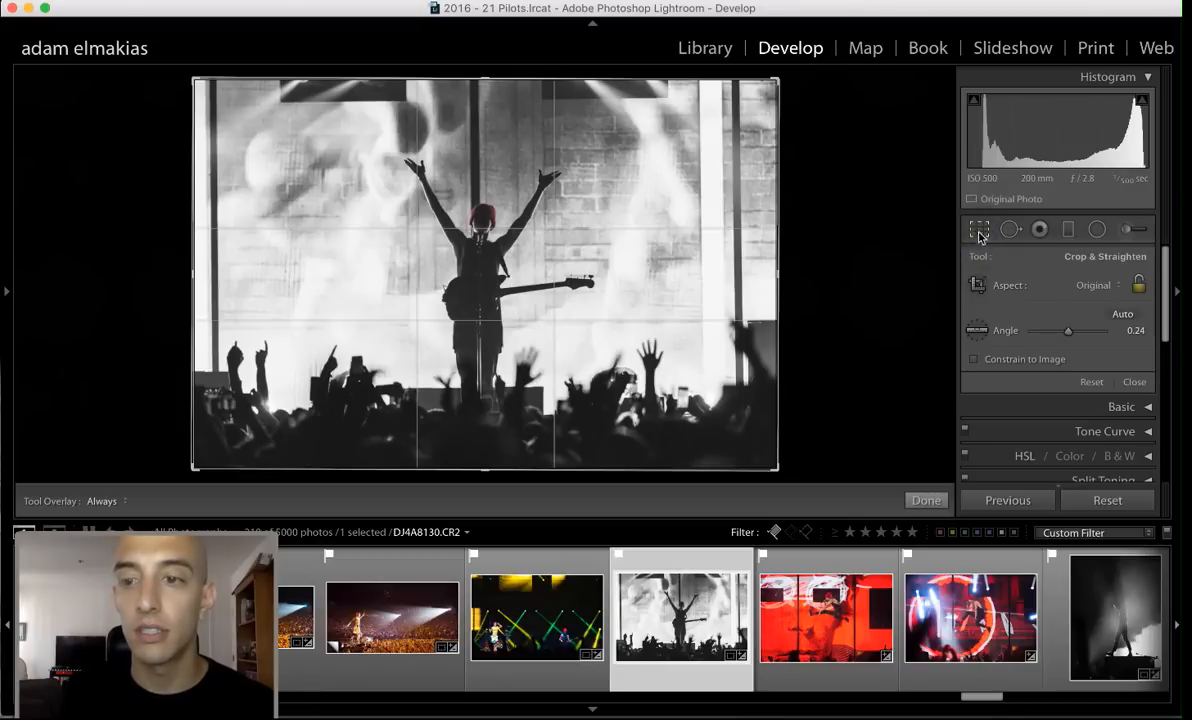
left_click(138, 0)
mouse_move(212, 225)
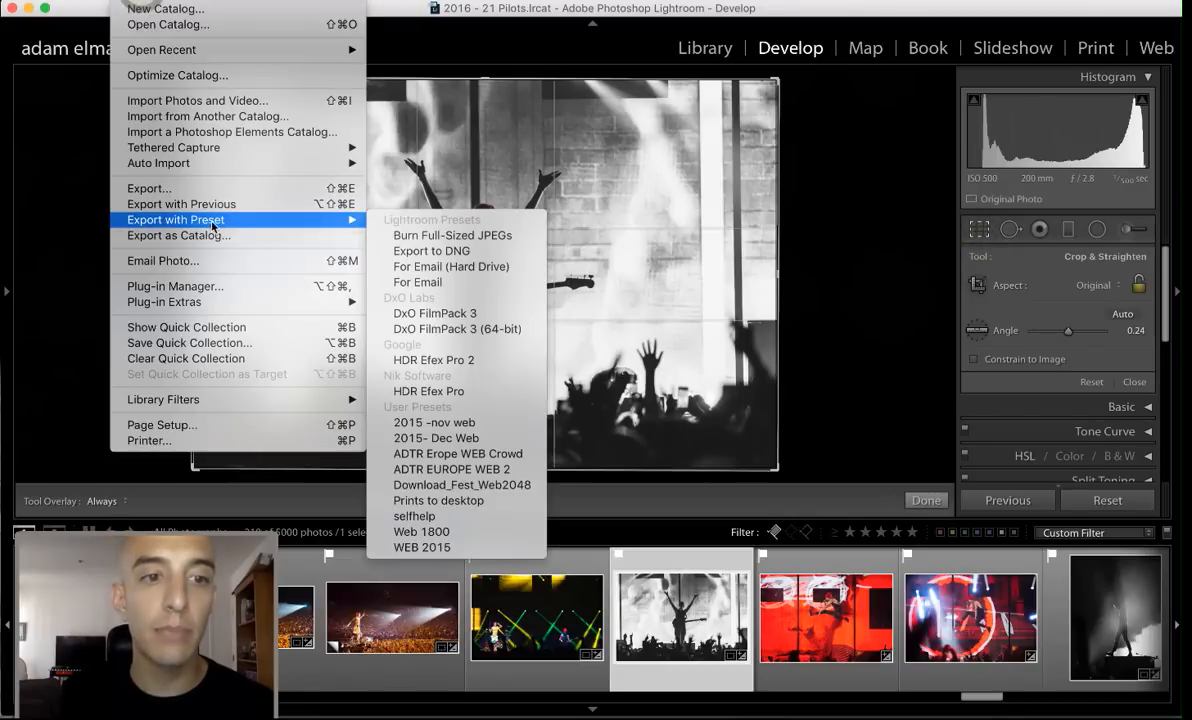
left_click(172, 188)
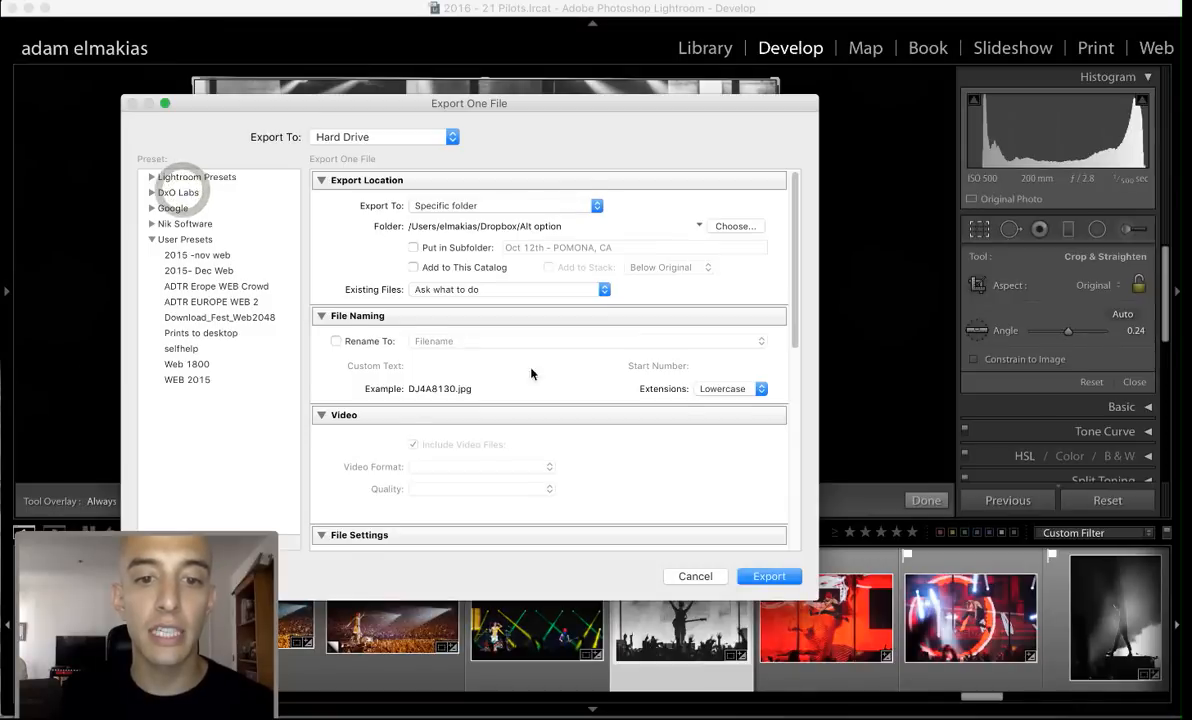
scroll(531, 373, "down", 10)
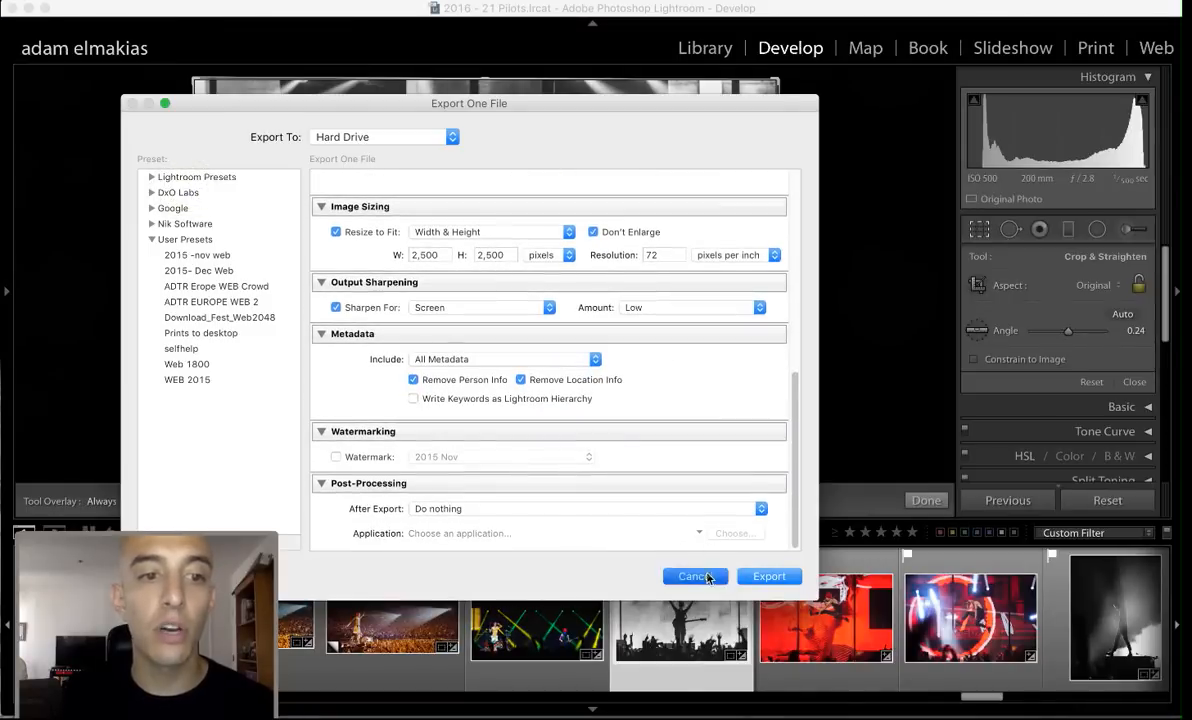
left_click(694, 576)
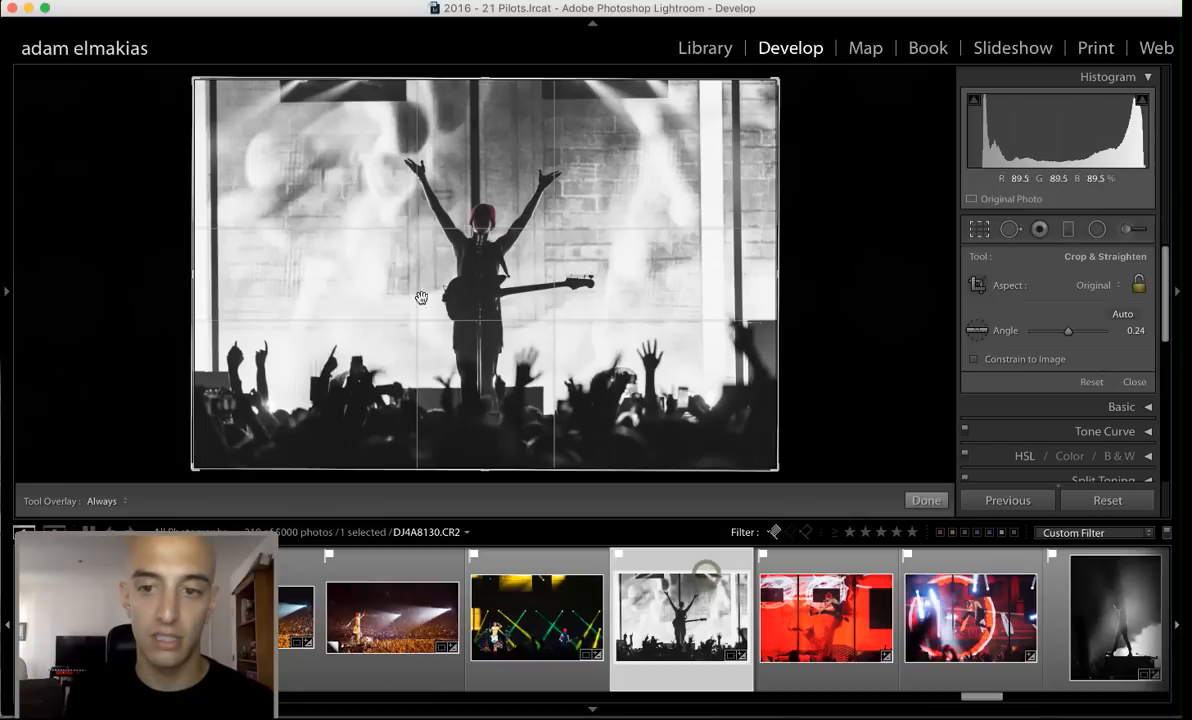
left_click(925, 499)
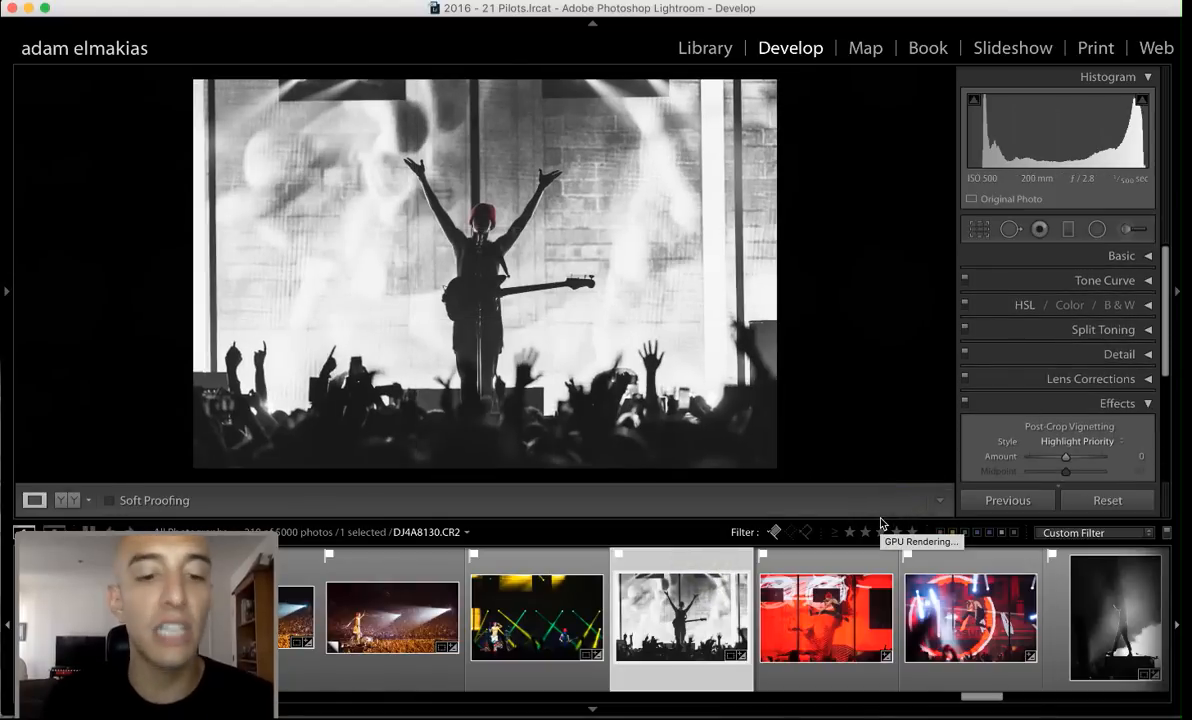